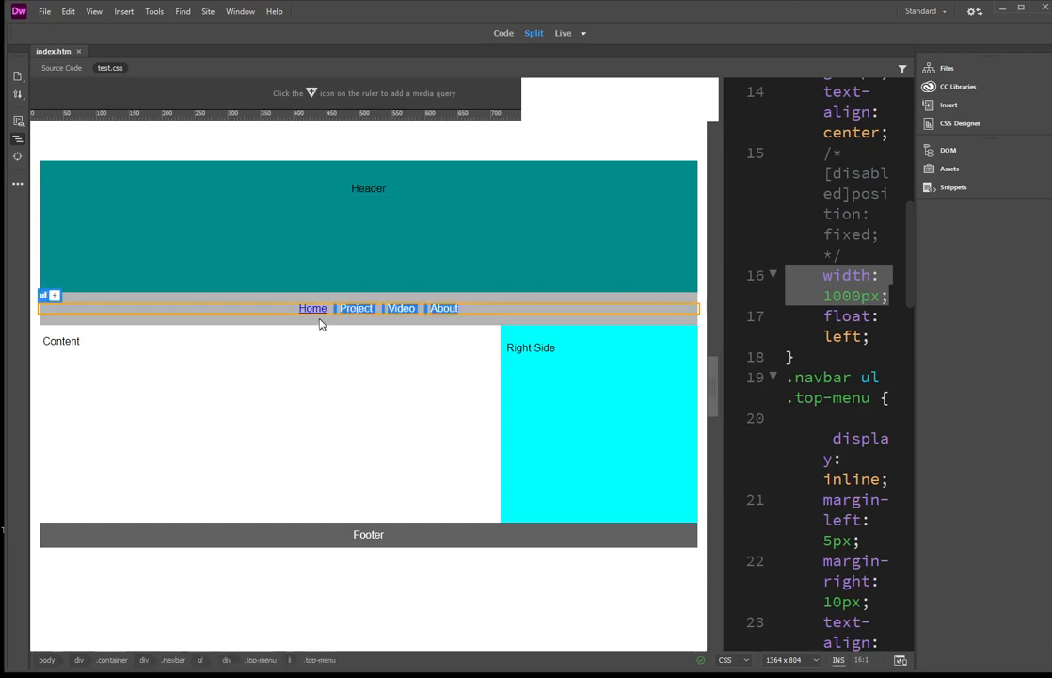
# - Examine the content, right-side and footer sections of index.htm, then change the visual display from Live to Design view
pyautogui.click(264, 350)
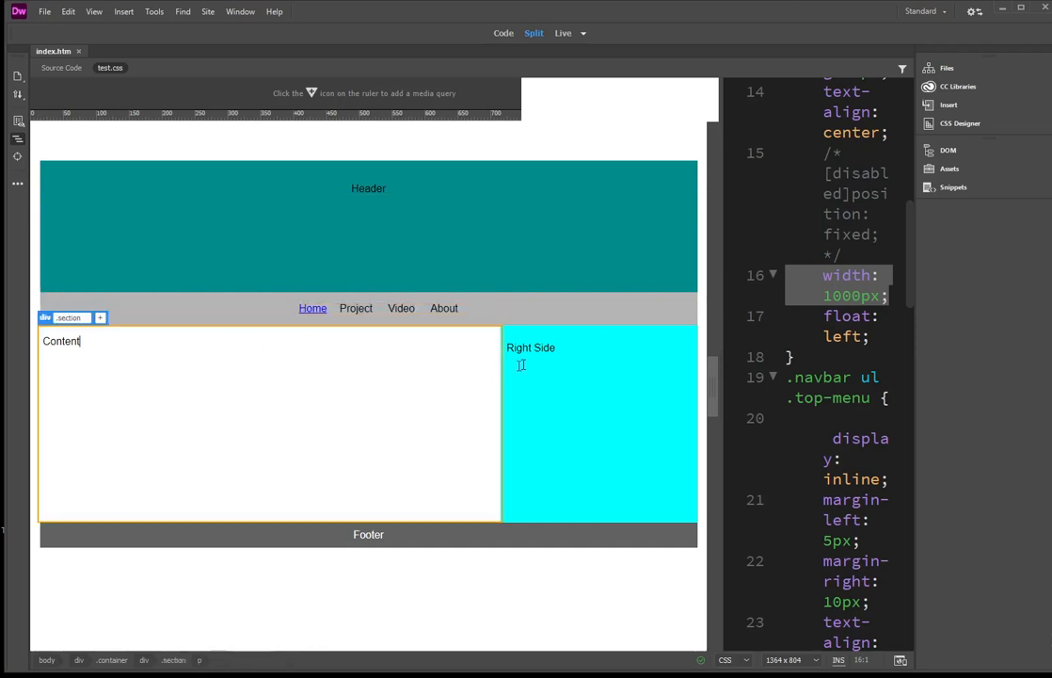
pyautogui.click(550, 355)
pyautogui.click(407, 534)
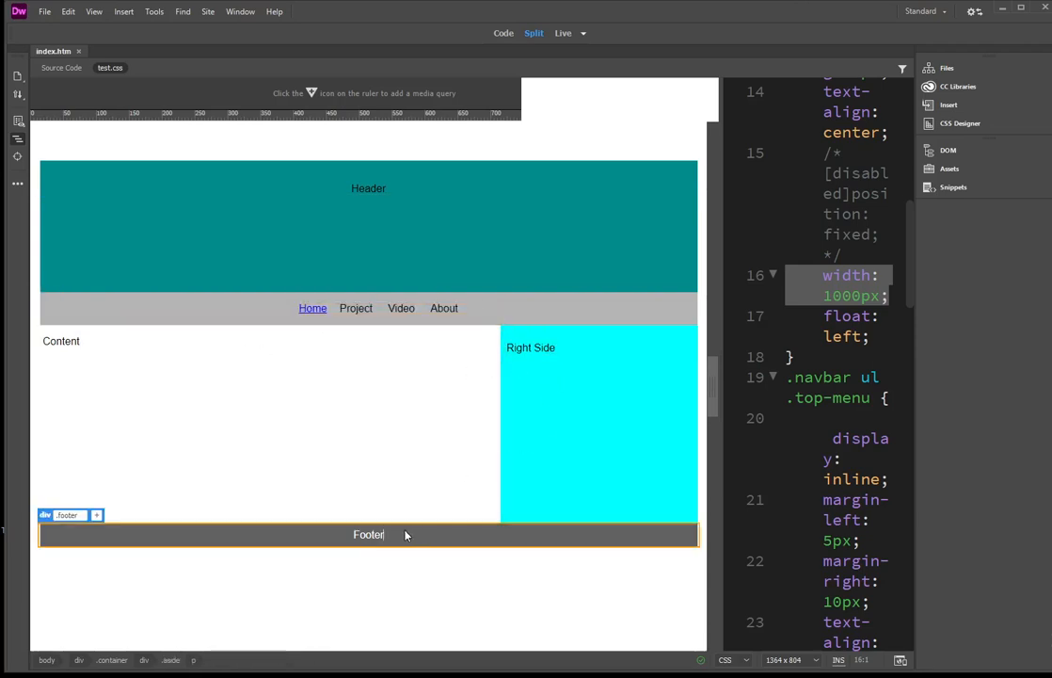
pyautogui.click(583, 35)
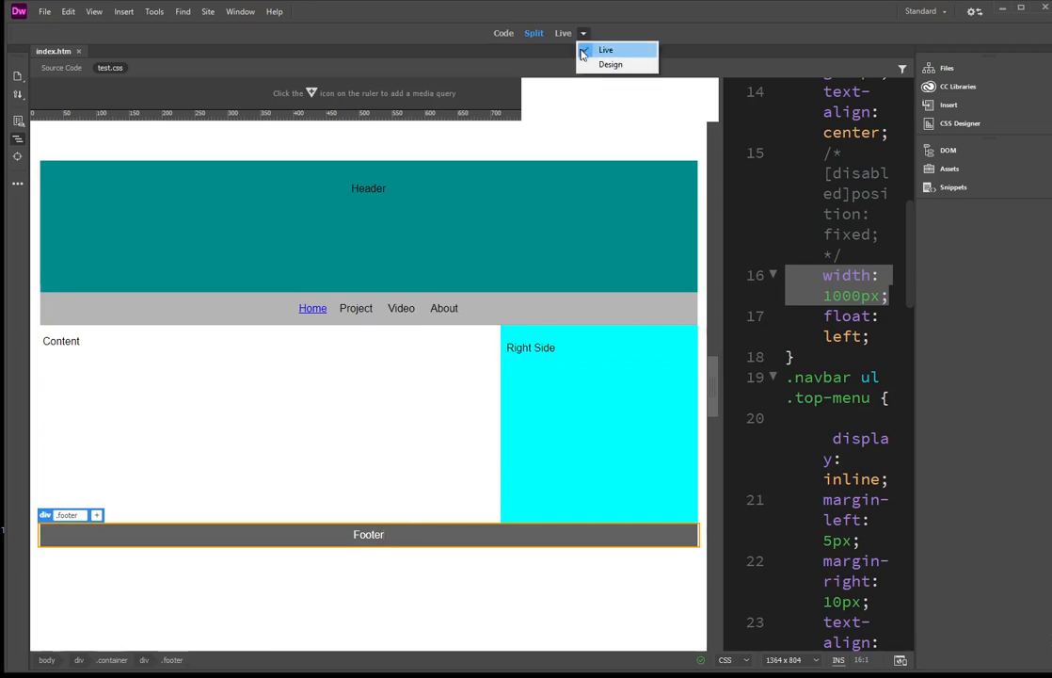
pyautogui.click(605, 63)
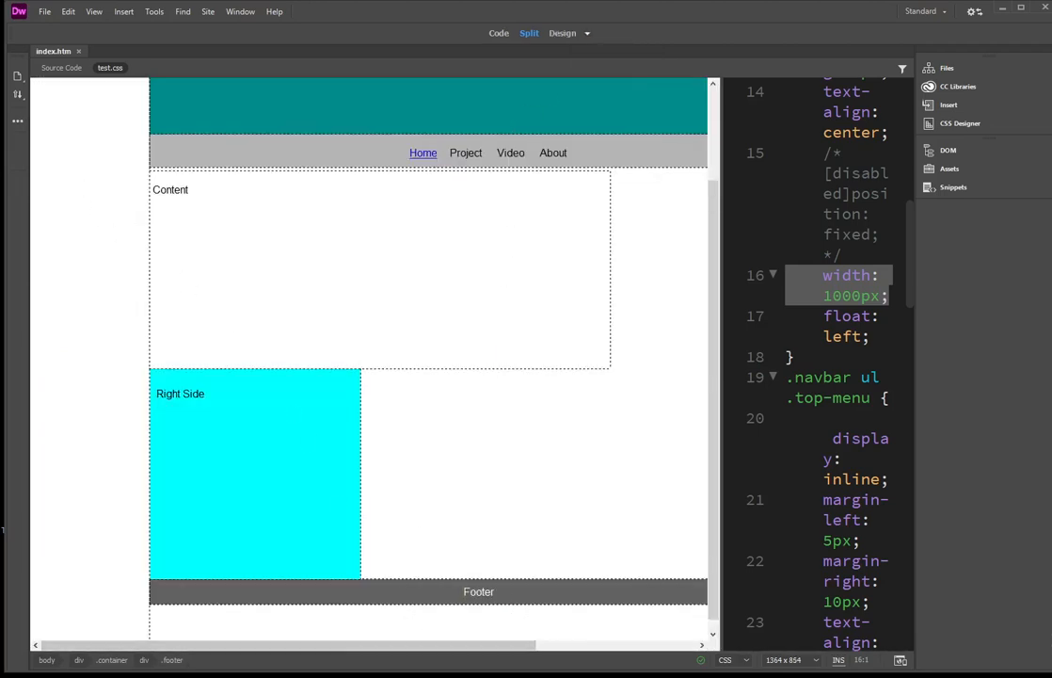
# - Switch to the Chrome preview of index.html to check the page layout, then return to Dreamweaver
pyautogui.moveTo(405, 674)
pyautogui.click(457, 631)
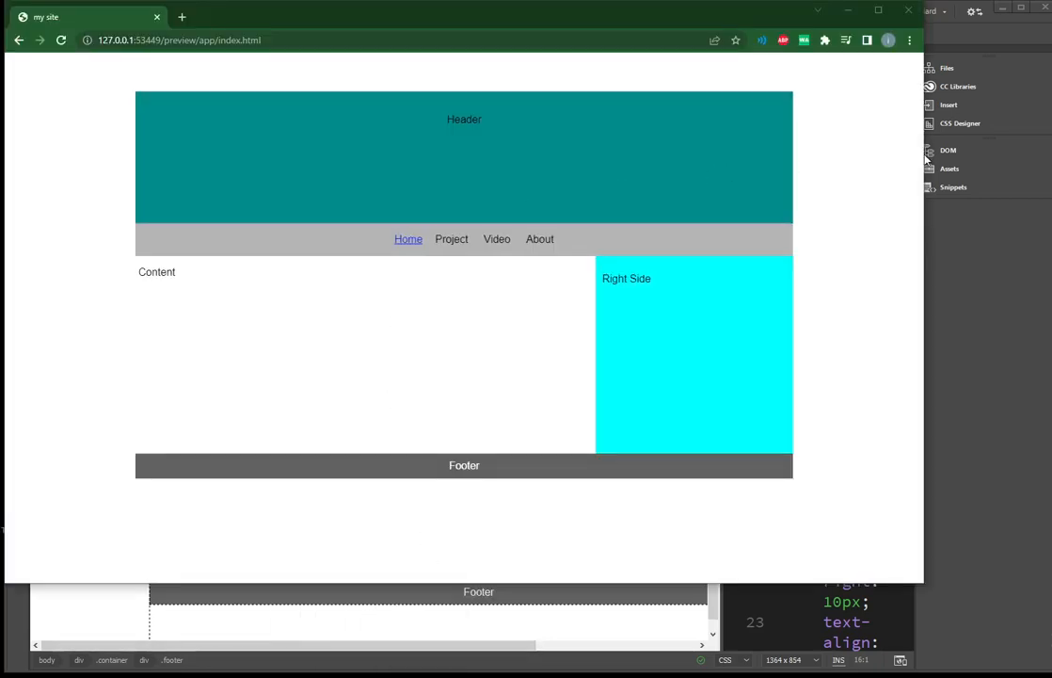
pyautogui.moveTo(924, 152); pyautogui.dragTo(826, 141)
pyautogui.click(832, 146)
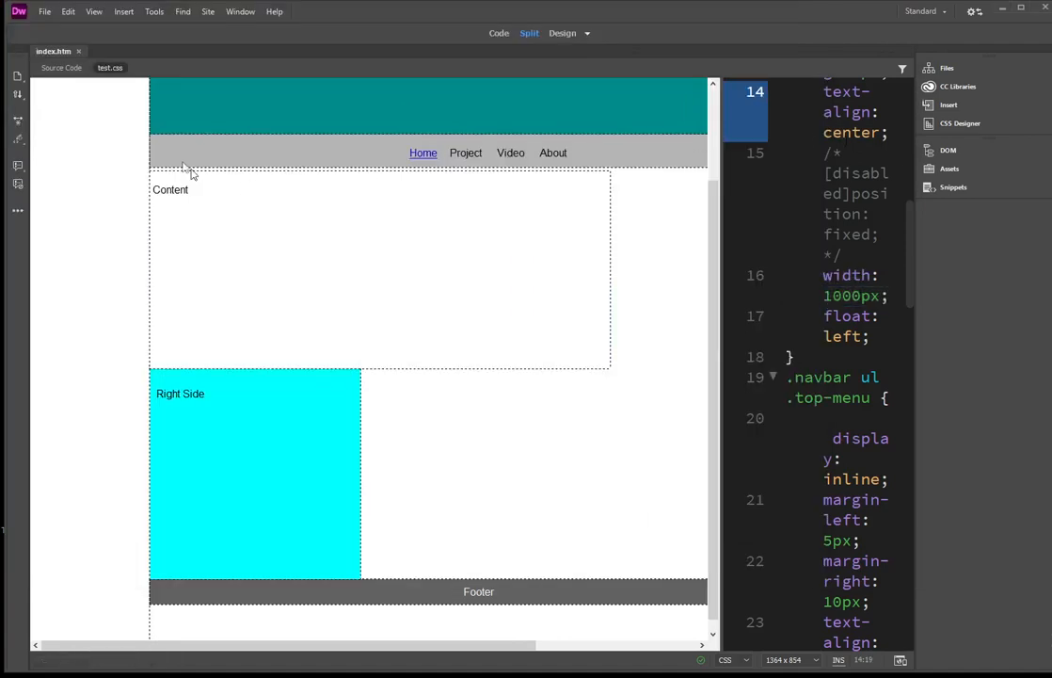
# - Create a new blank HTML document
pyautogui.click(47, 13)
pyautogui.click(57, 26)
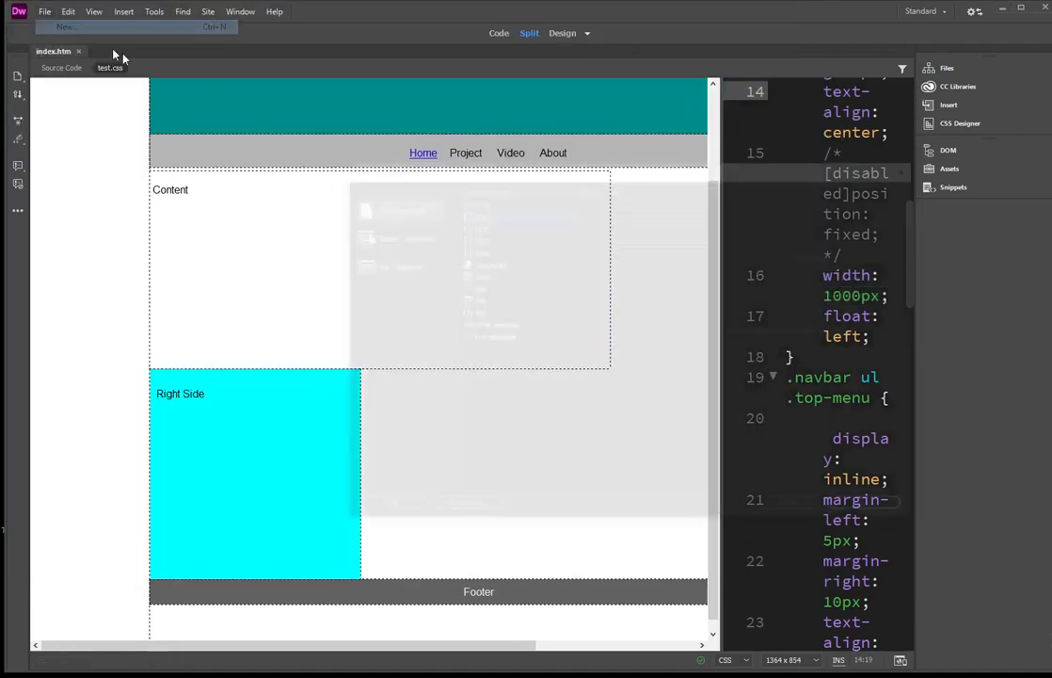
pyautogui.click(473, 199)
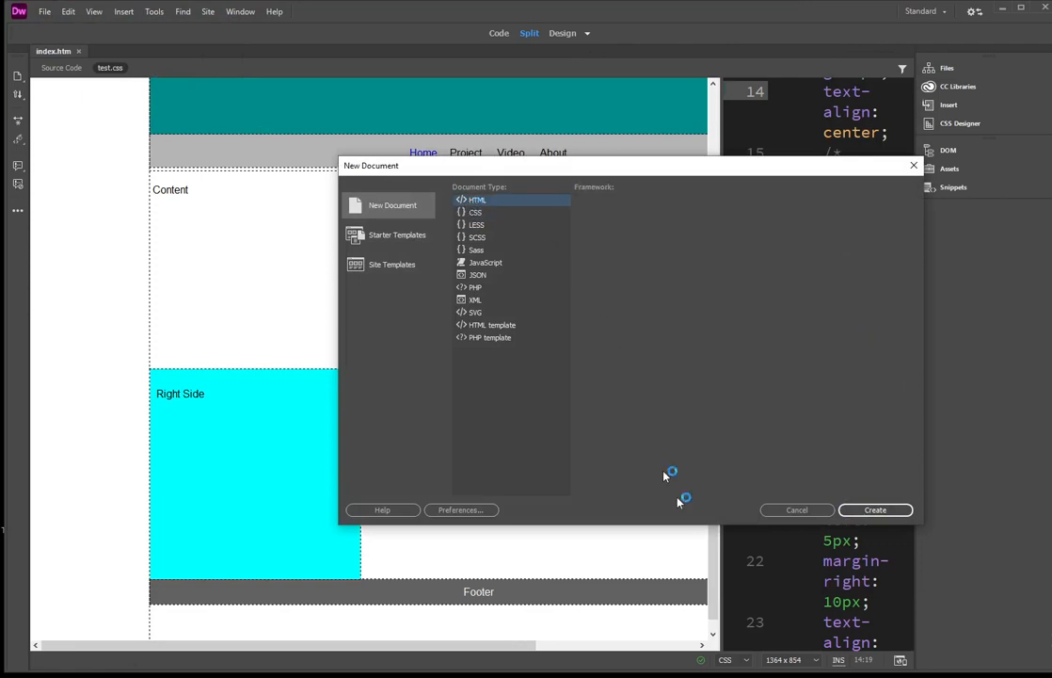
pyautogui.click(868, 513)
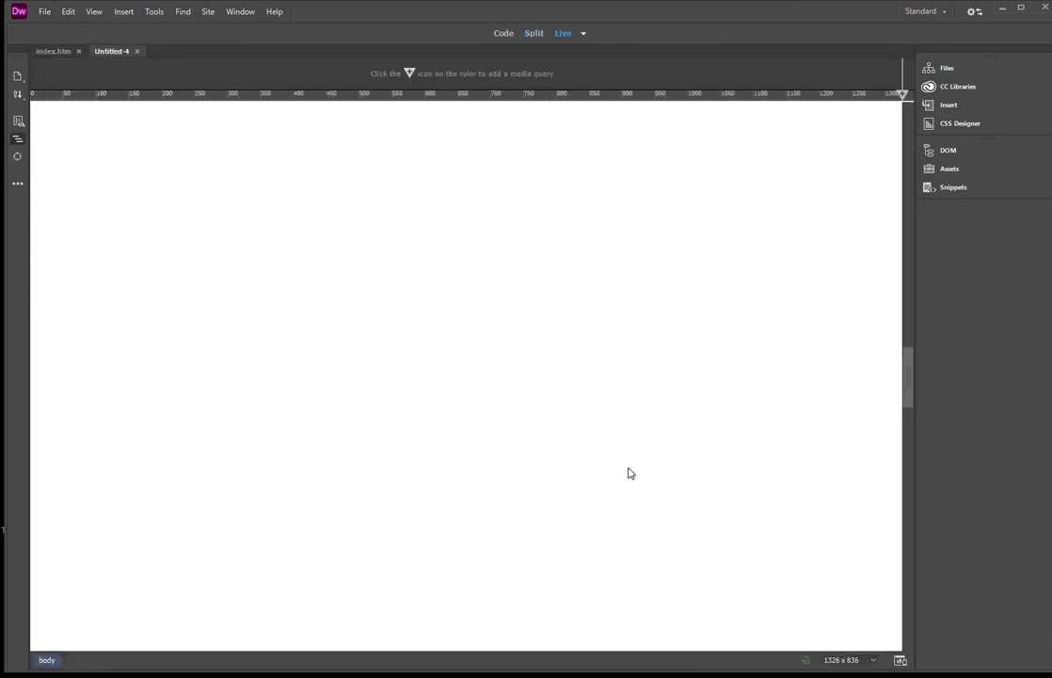
# - Save the new HTML document as imran3.html in the imran2 folder
pyautogui.hotkey('ctrl', 's')
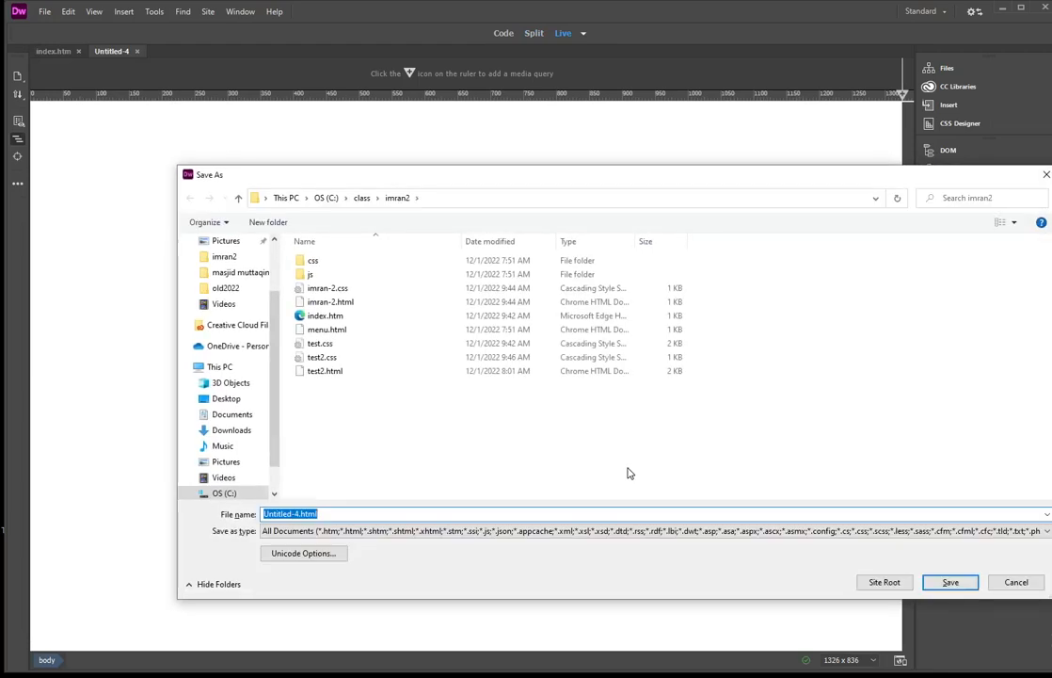
pyautogui.write('imran')
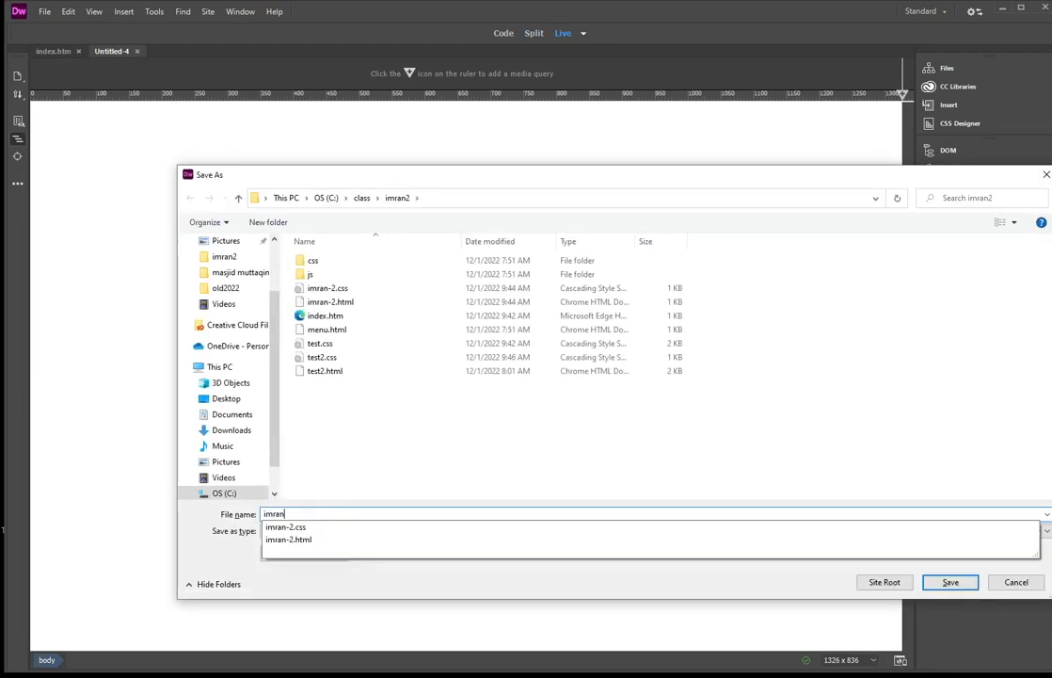
pyautogui.write('3.htm')
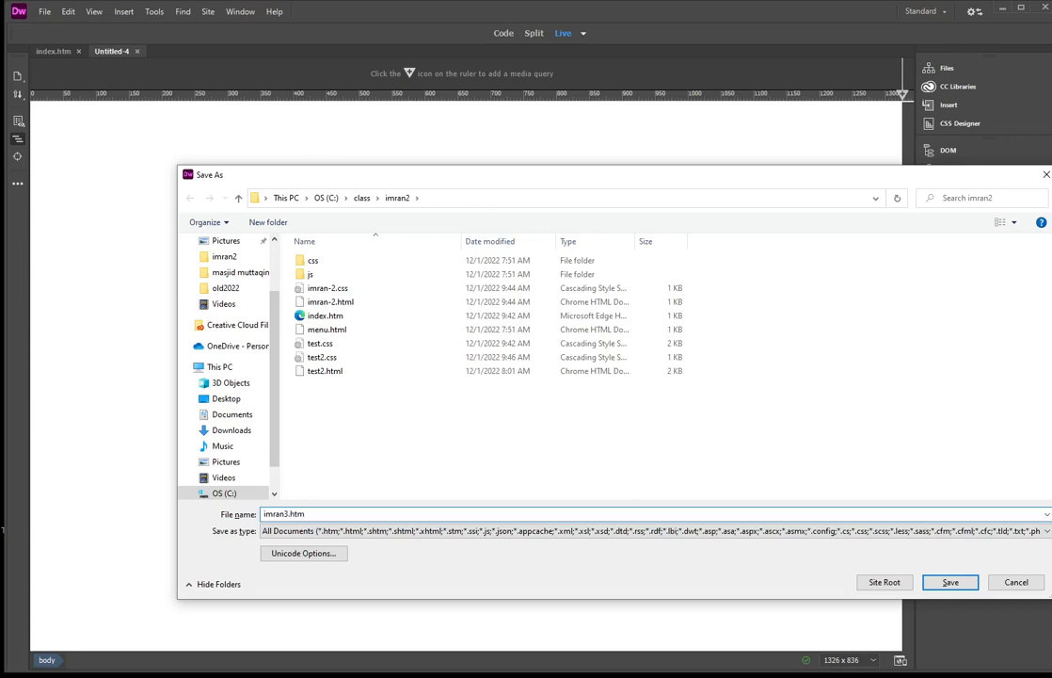
pyautogui.write('l')
pyautogui.press('Return')
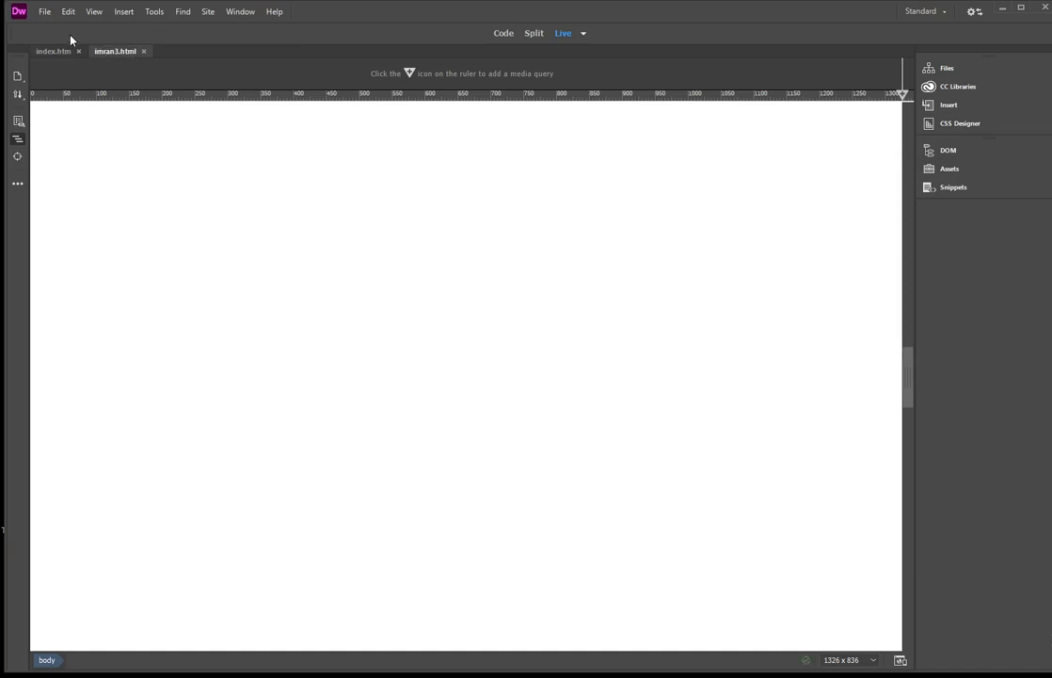
# - Create a new blank CSS document
pyautogui.click(44, 12)
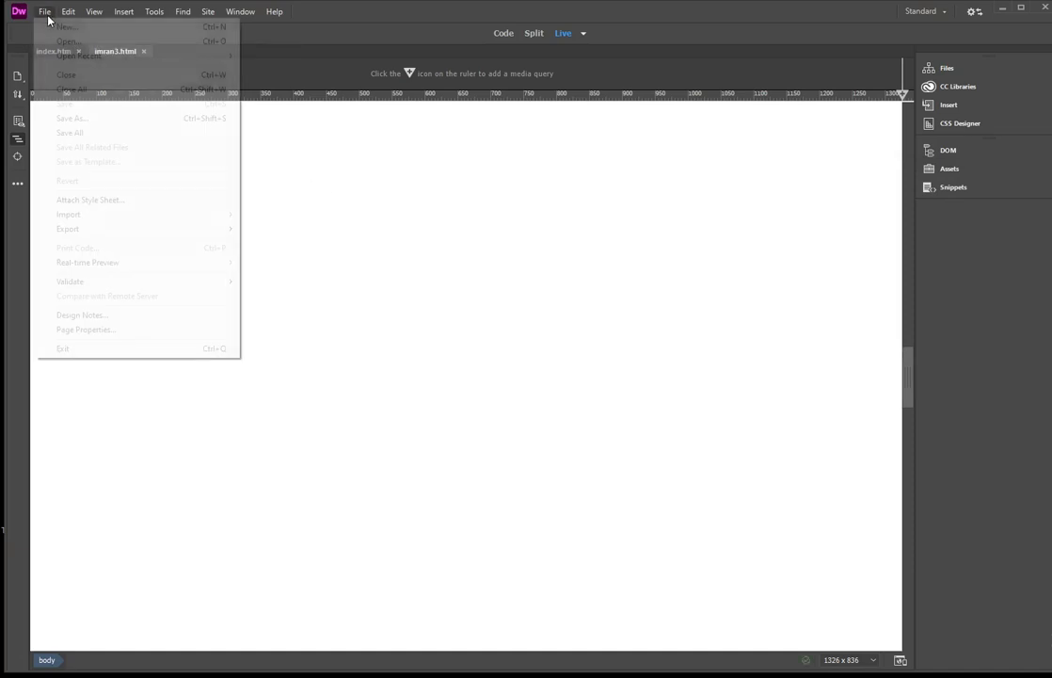
pyautogui.click(56, 34)
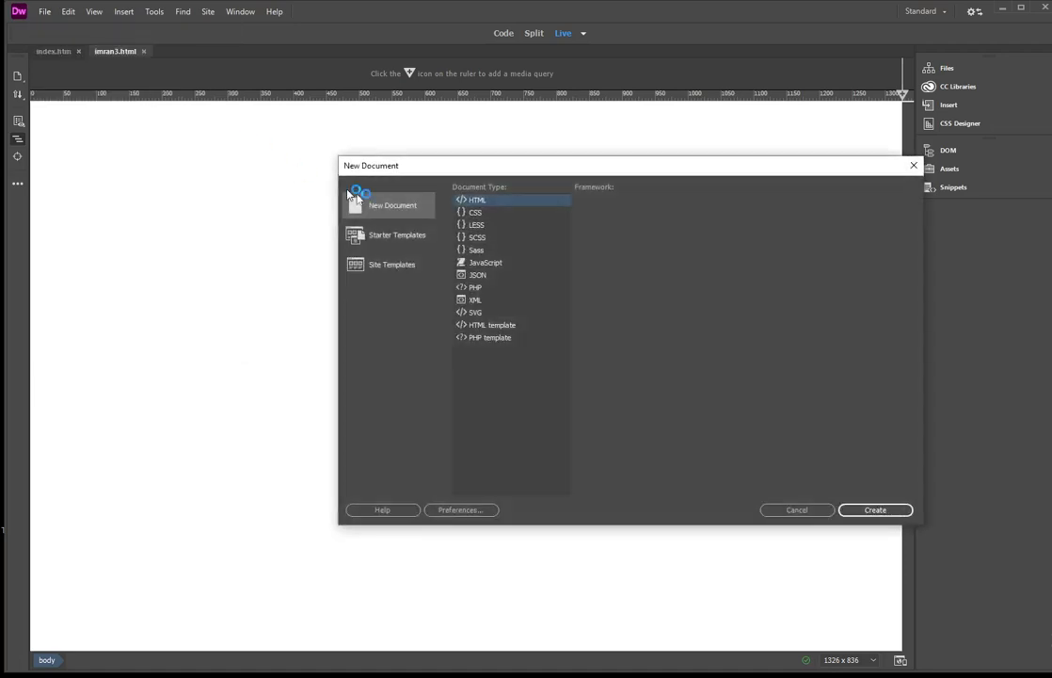
pyautogui.click(475, 216)
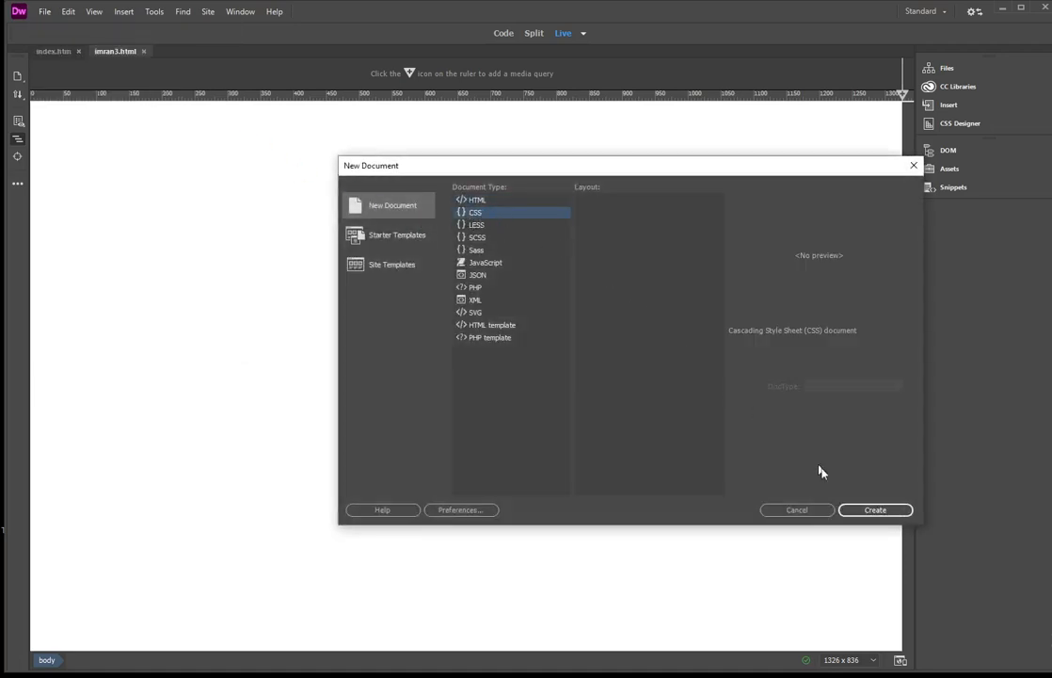
pyautogui.click(876, 511)
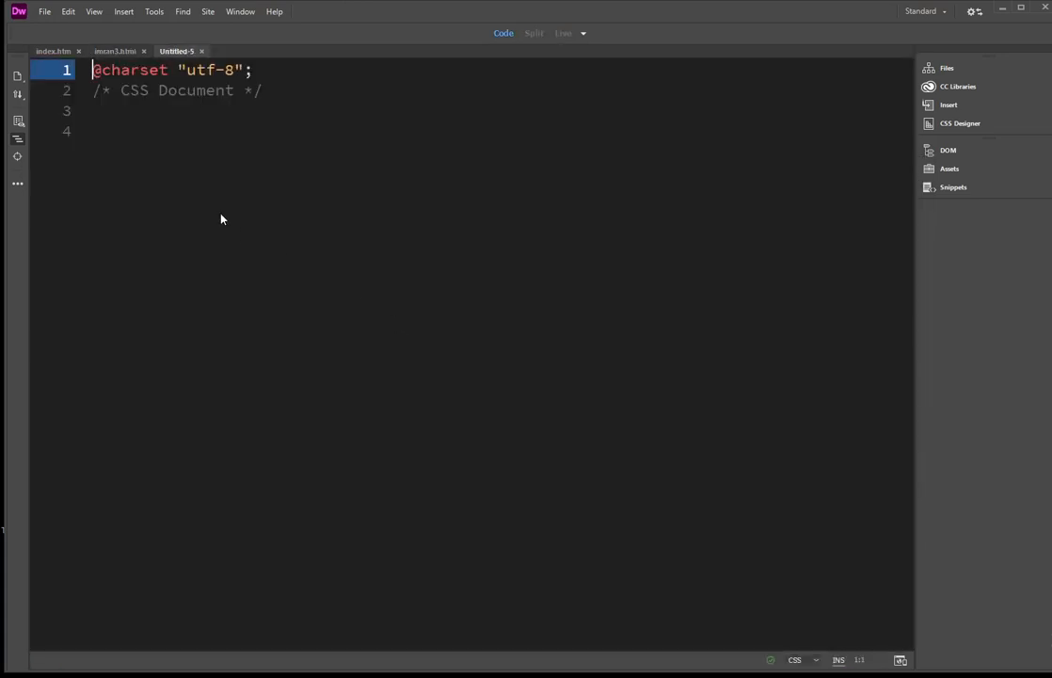
# - Save the new style sheet as imran3.css in the imran2 folder
pyautogui.hotkey('ctrl', 's')
pyautogui.write('i')
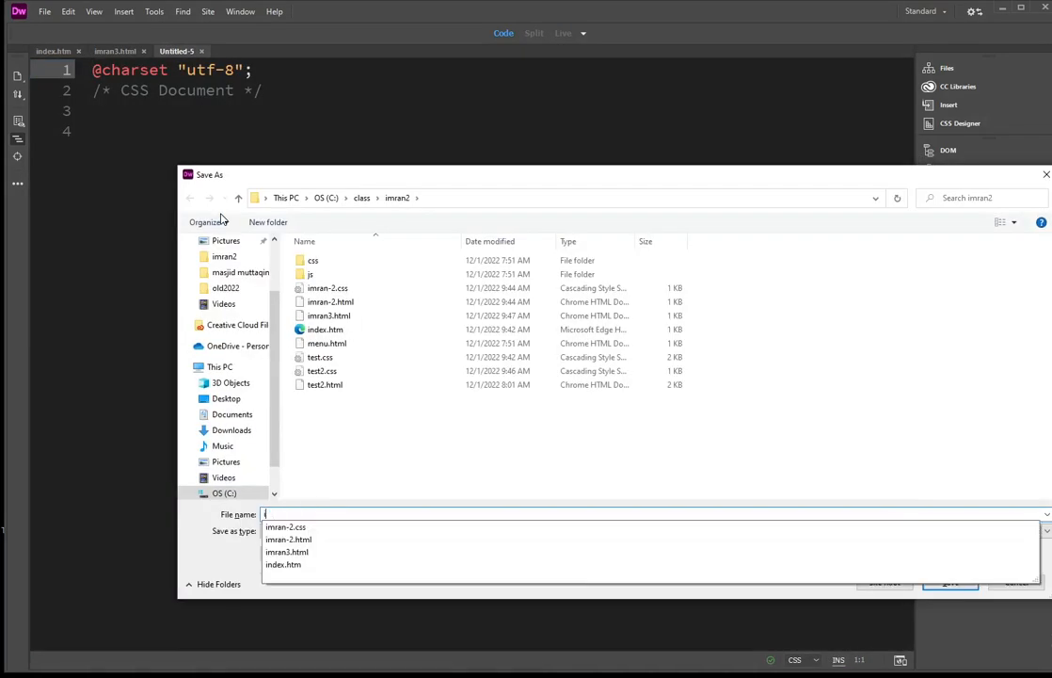
pyautogui.write('mran3.css')
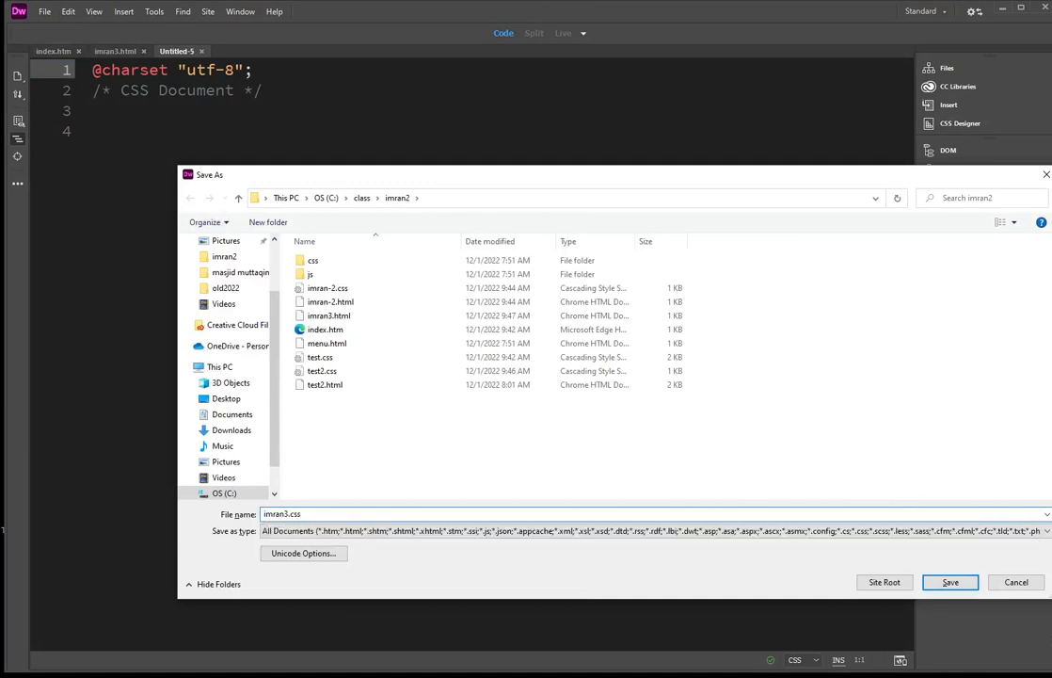
pyautogui.click(949, 584)
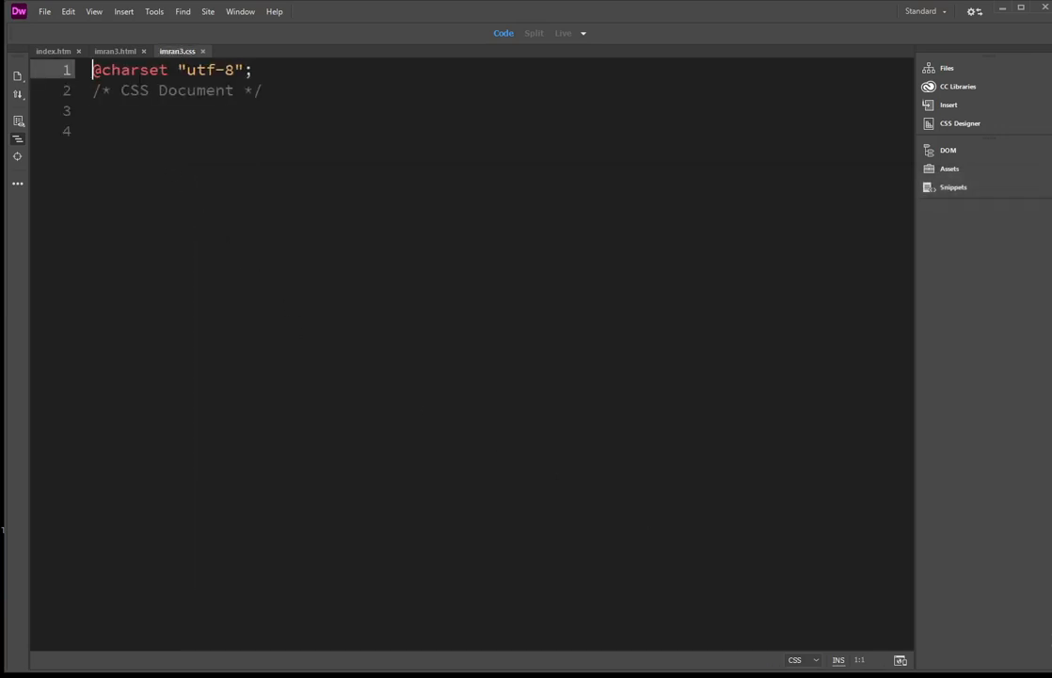
# - Attach the existing imran3.css file to imran3.html as a link using CSS Designer
pyautogui.click(117, 54)
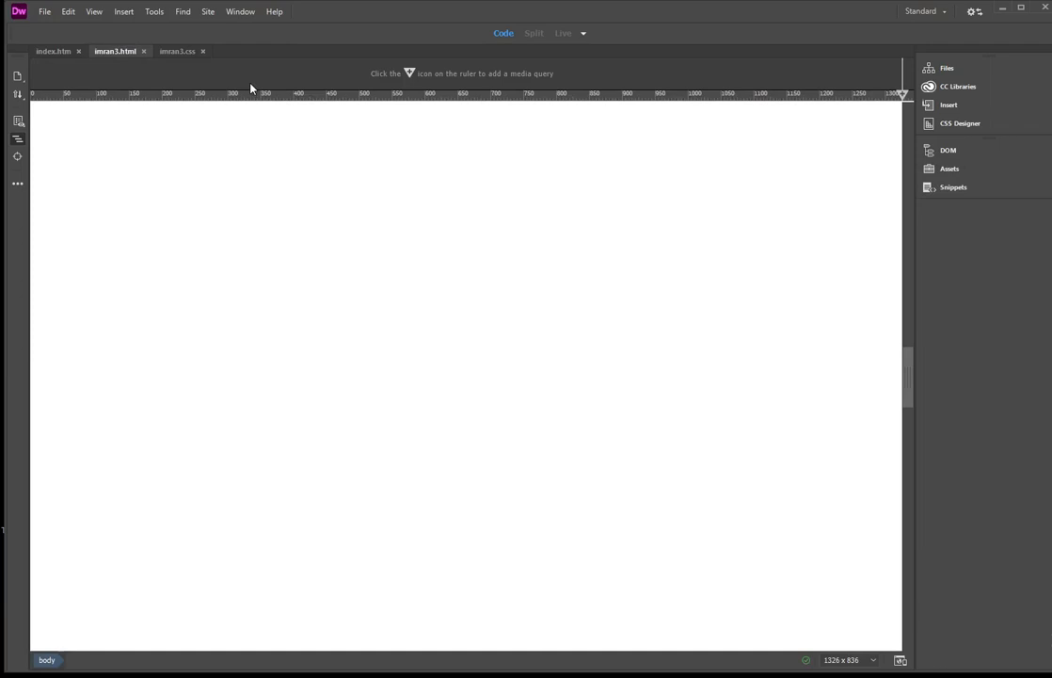
pyautogui.click(232, 12)
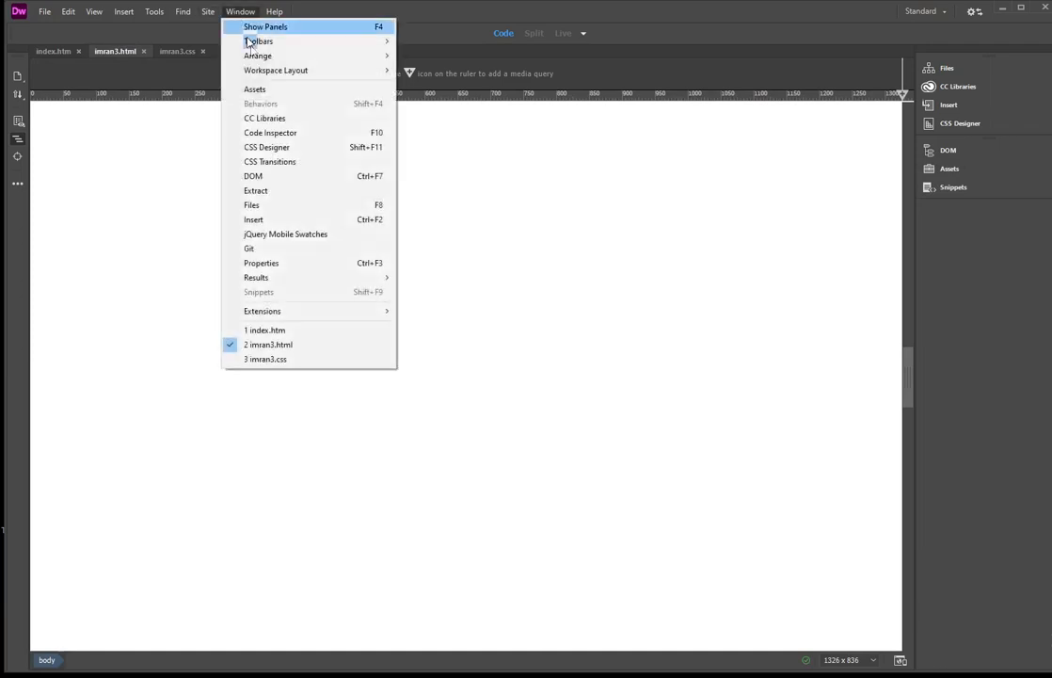
pyautogui.click(279, 148)
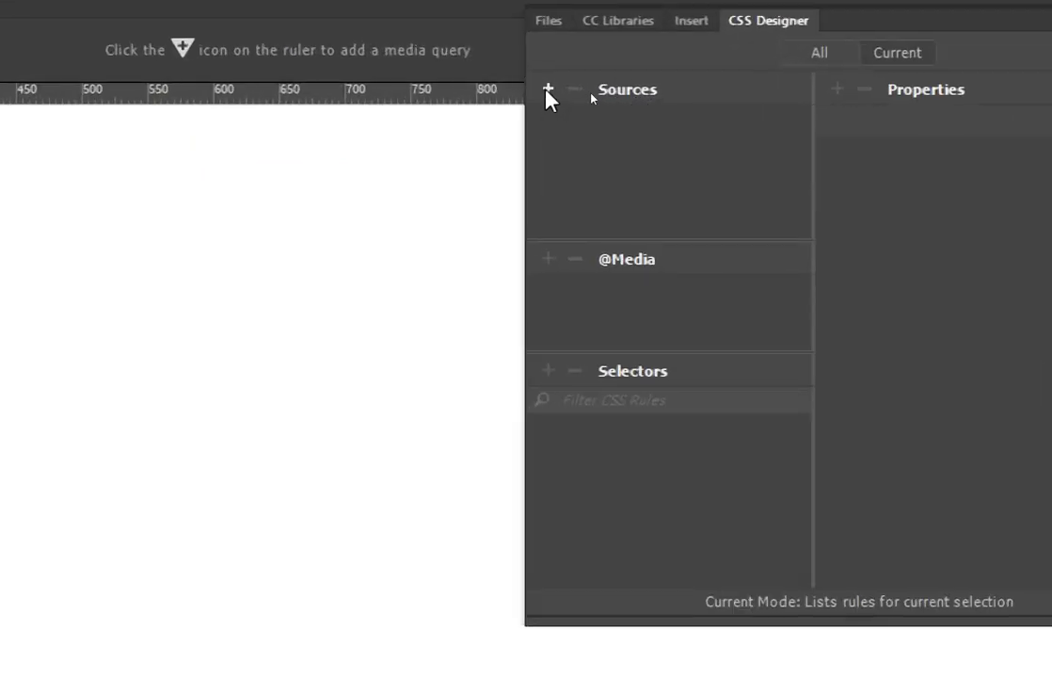
pyautogui.click(547, 90)
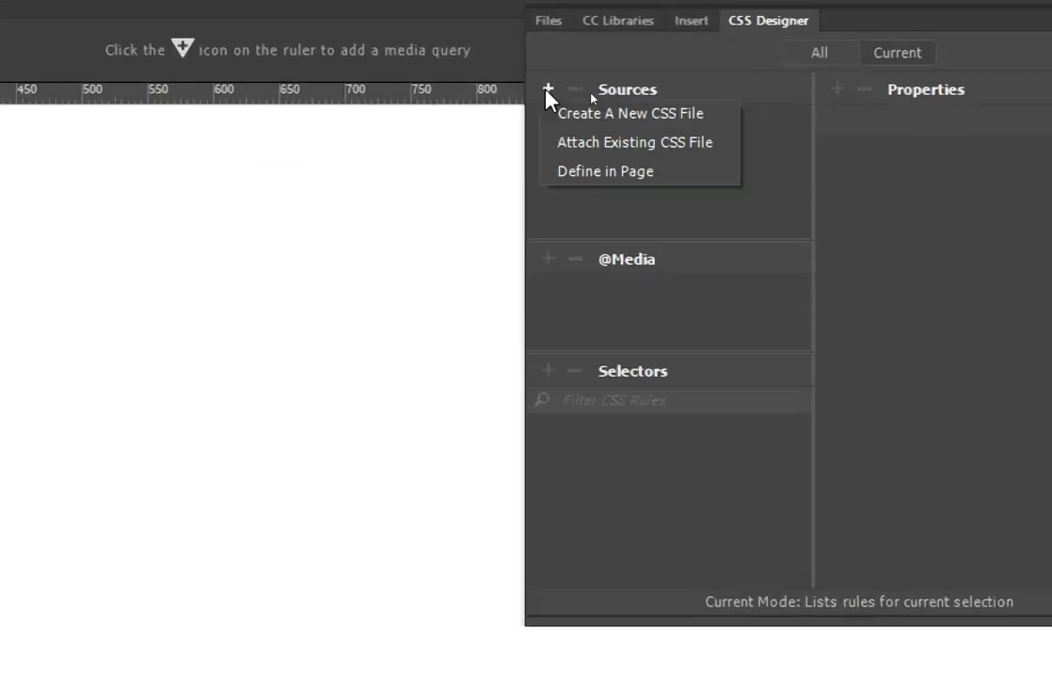
pyautogui.click(585, 142)
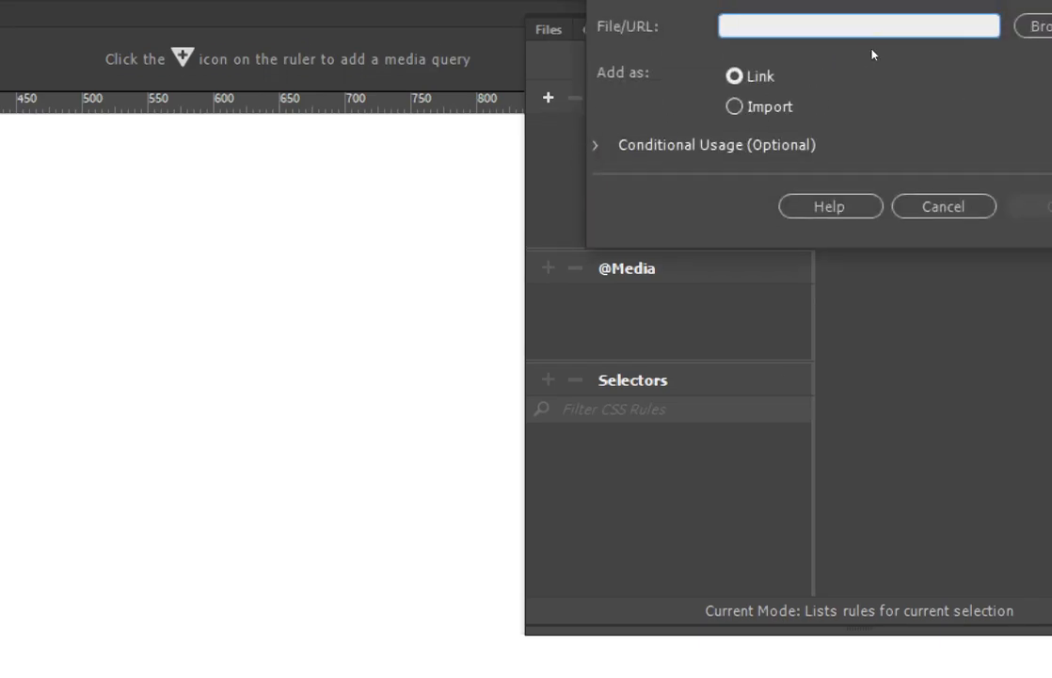
pyautogui.click(1039, 27)
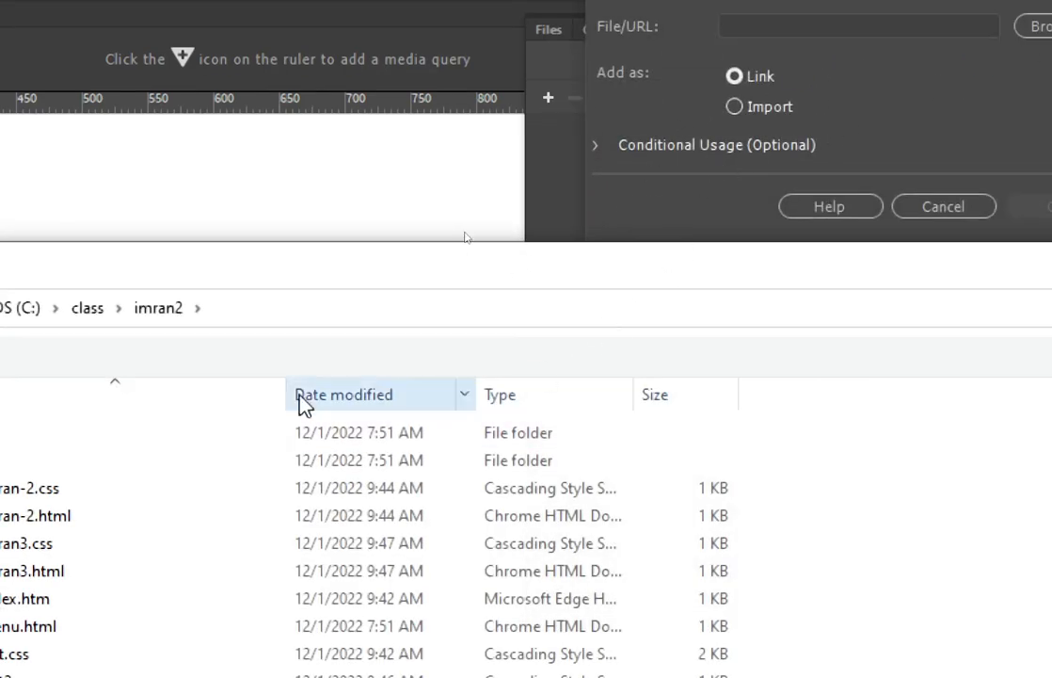
pyautogui.moveTo(531, 216); pyautogui.dragTo(616, 192)
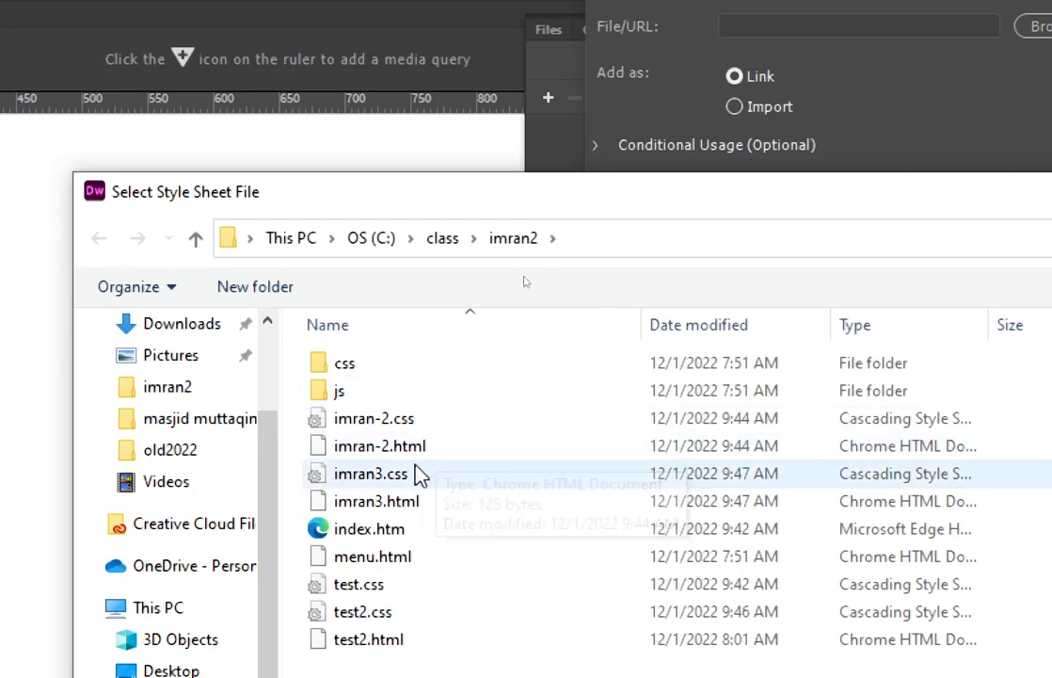
pyautogui.click(509, 476)
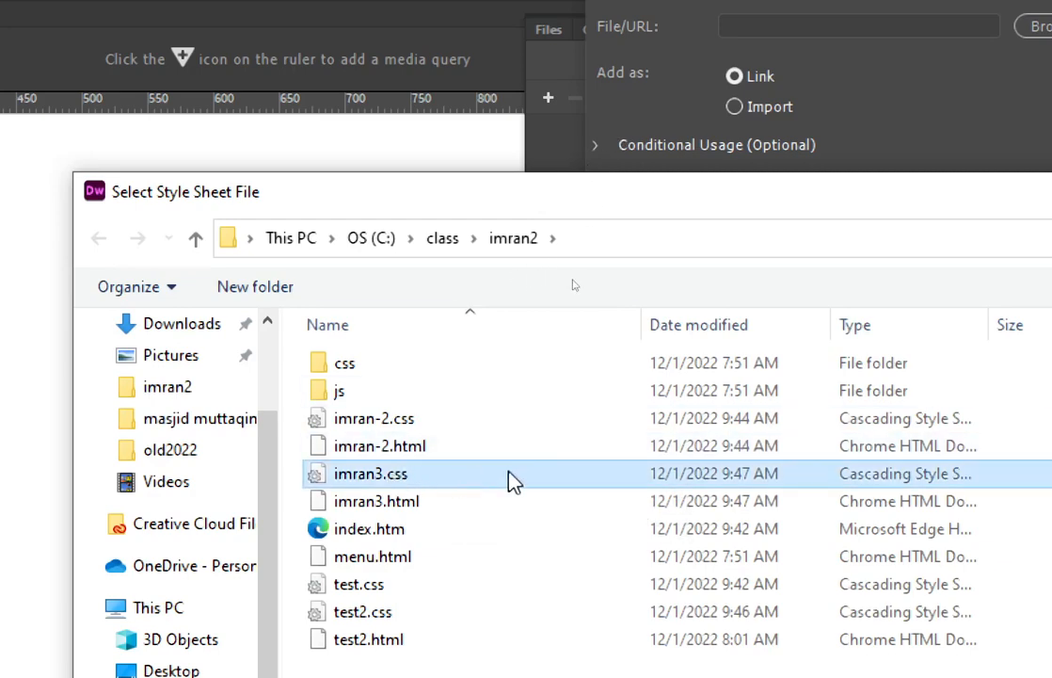
pyautogui.doubleClick(381, 488)
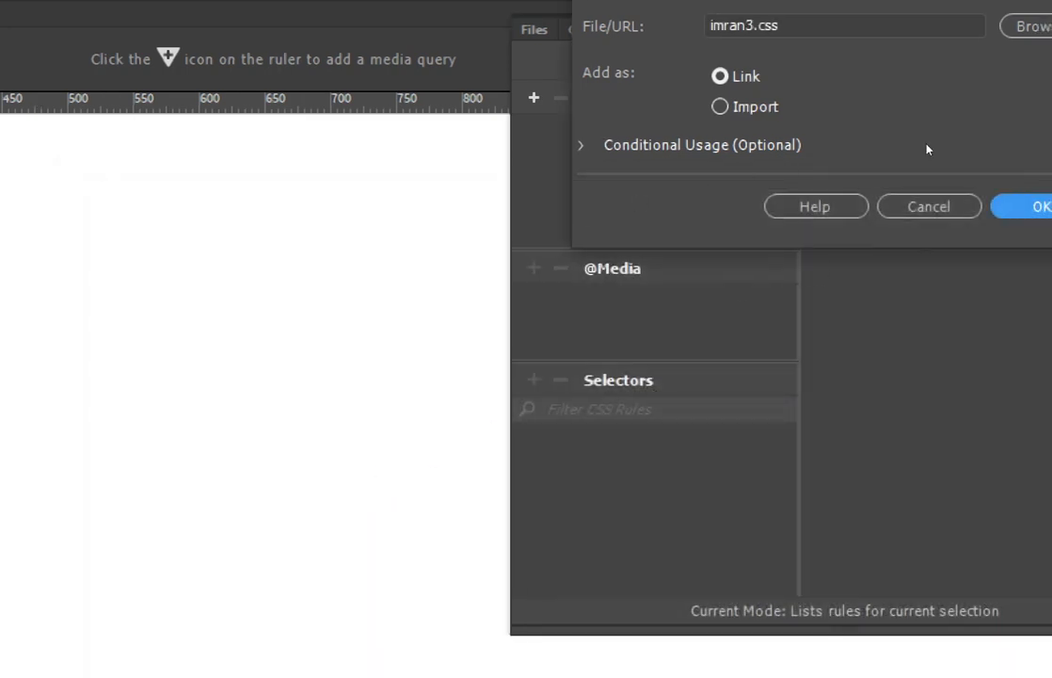
pyautogui.press('Return')
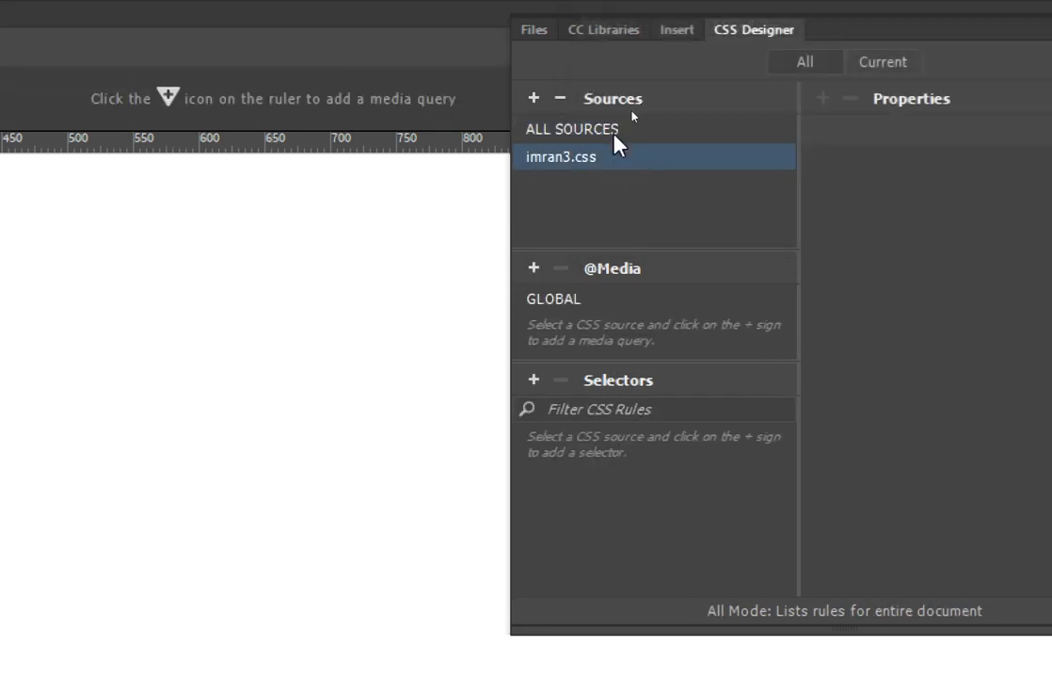
# - Insert a div into the empty body of imran3.html and place the cursor in its placeholder text
pyautogui.click(367, 236)
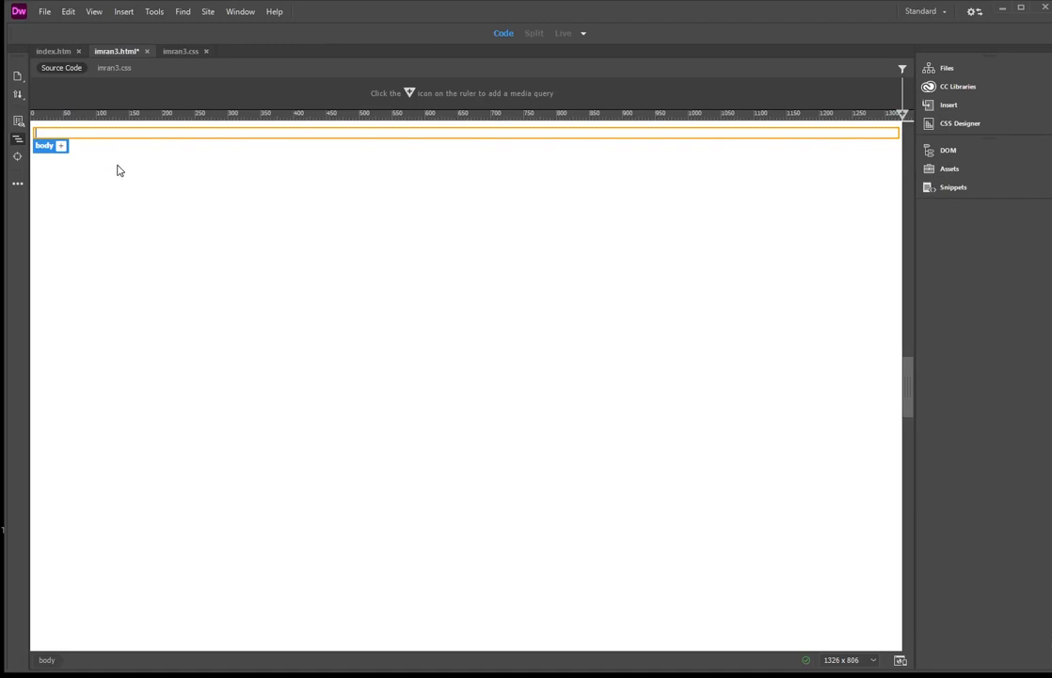
pyautogui.click(125, 11)
pyautogui.click(134, 28)
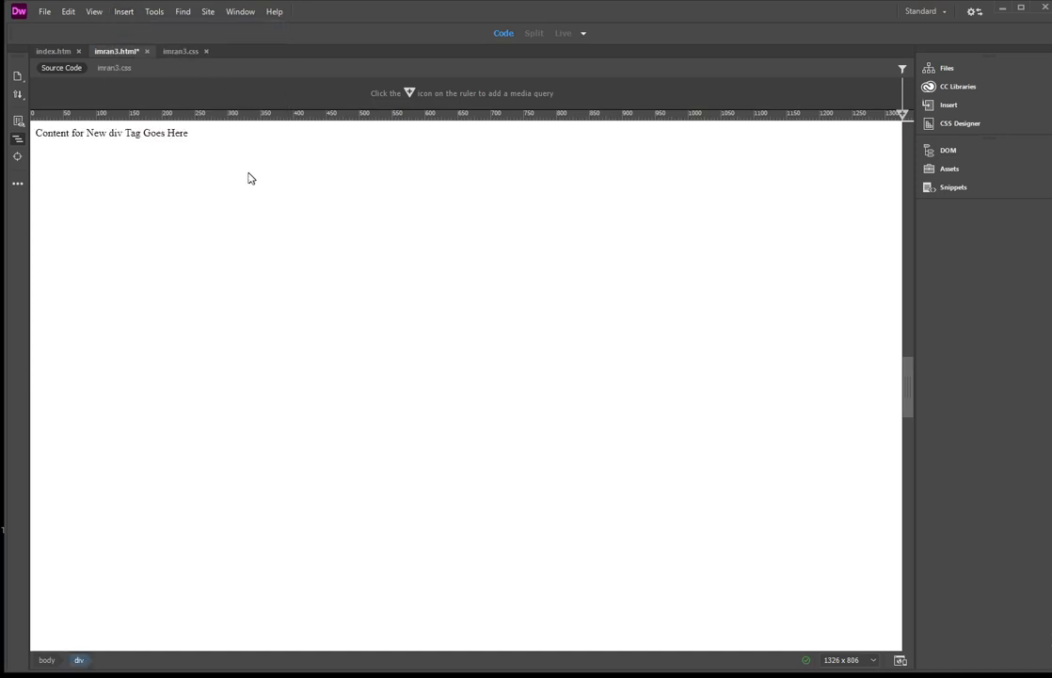
pyautogui.click(212, 133)
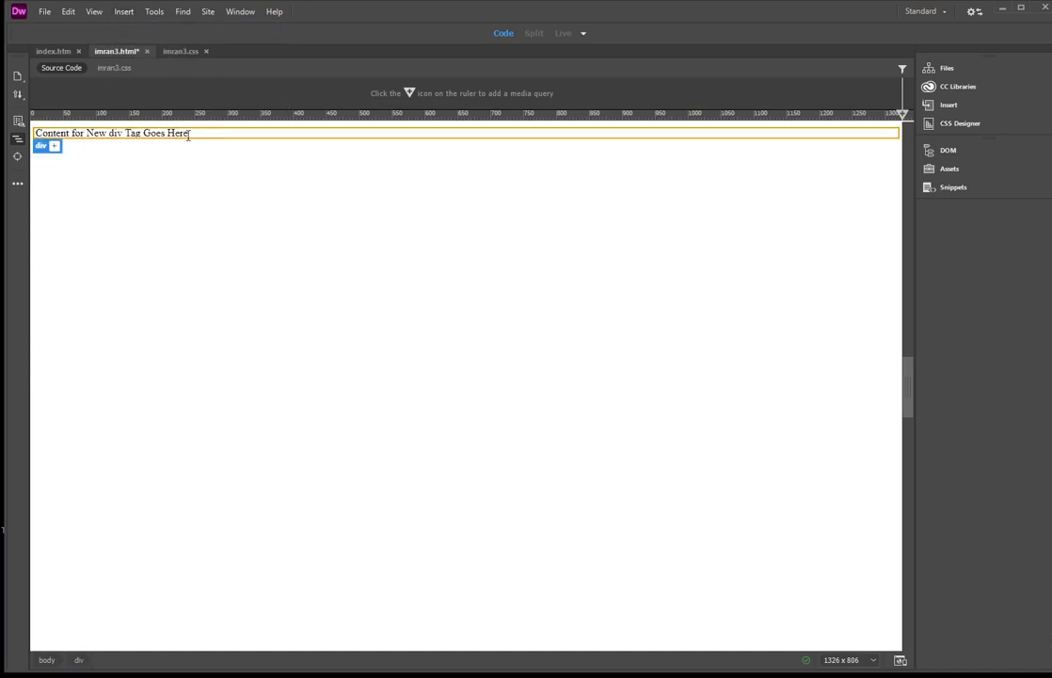
pyautogui.moveTo(194, 133); pyautogui.dragTo(42, 132)
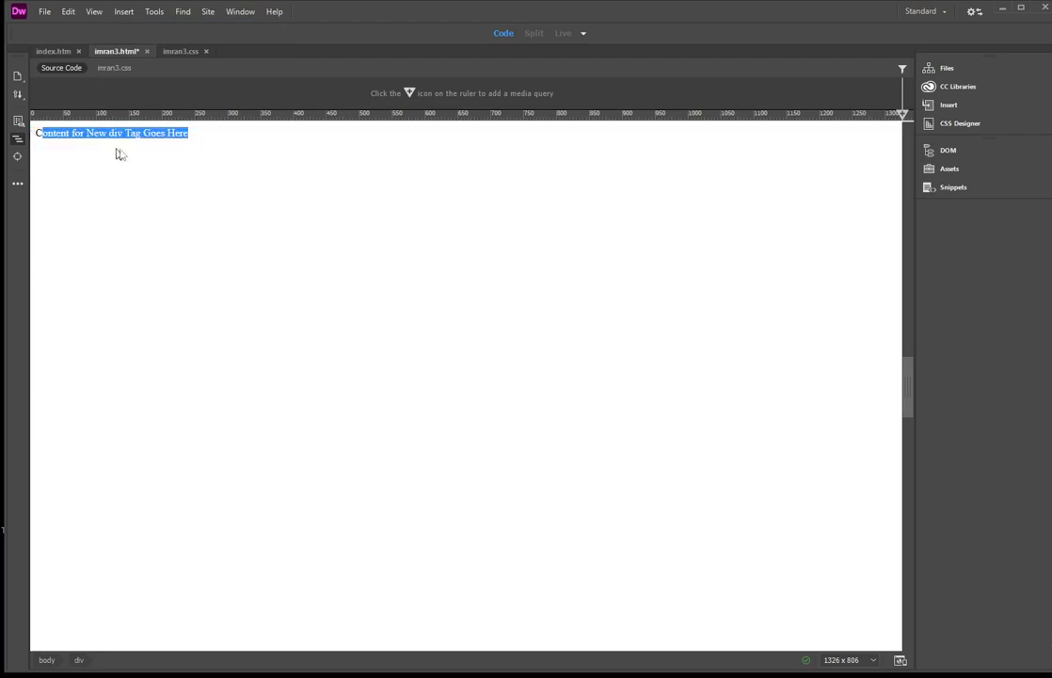
pyautogui.click(202, 134)
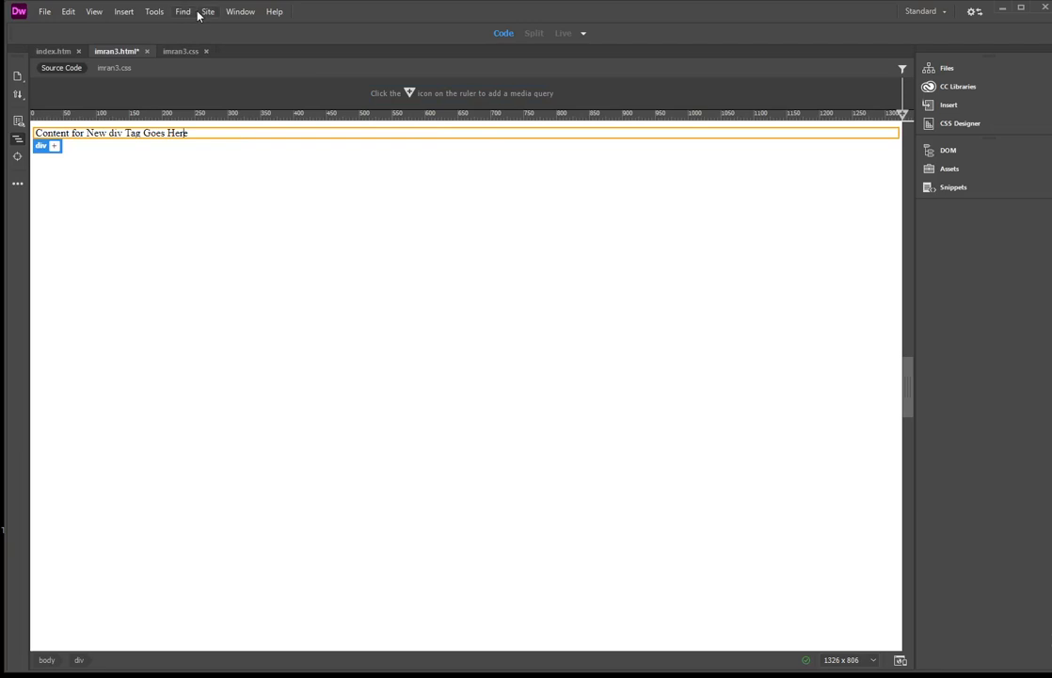
# - Show imran3.html in a Code-Design split arranged vertically, and widen the design pane slightly
pyautogui.click(98, 13)
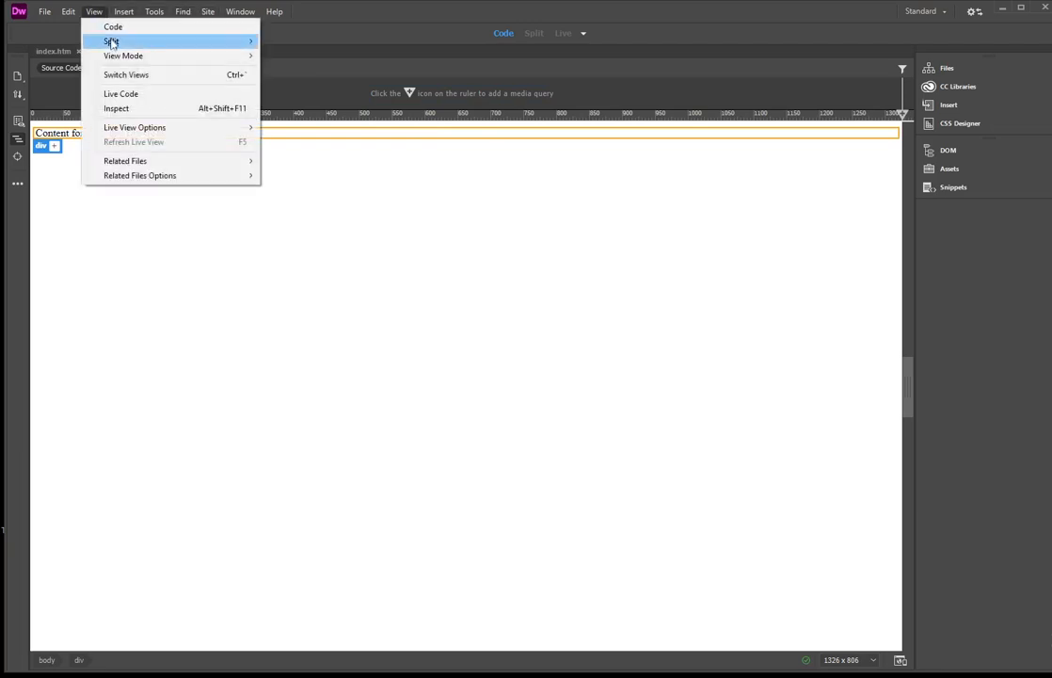
pyautogui.moveTo(184, 41)
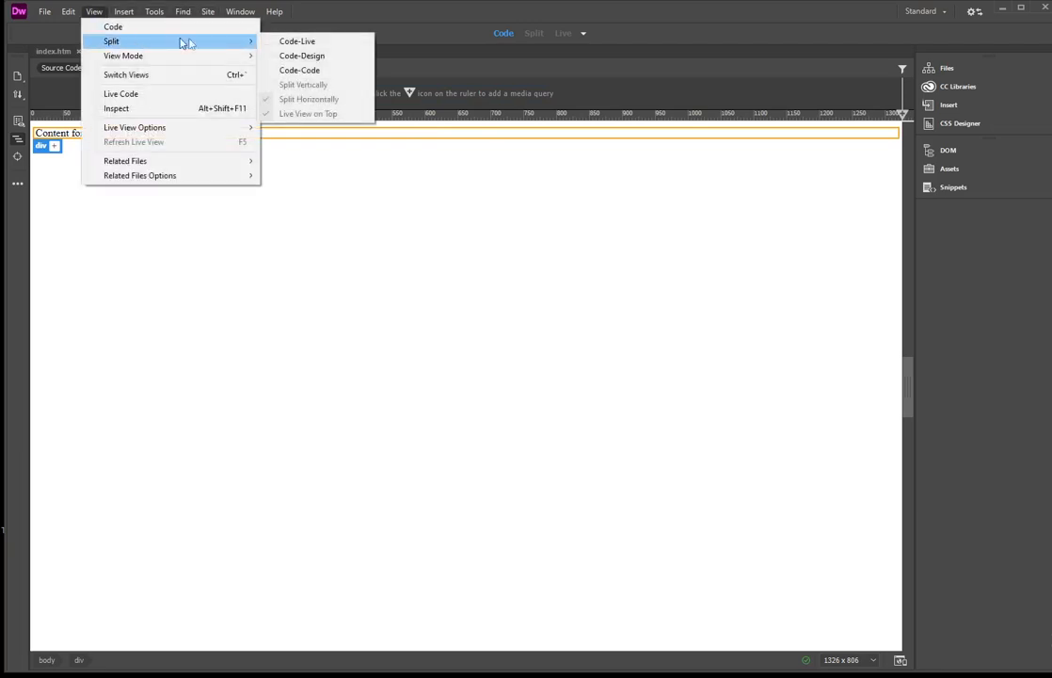
pyautogui.click(329, 57)
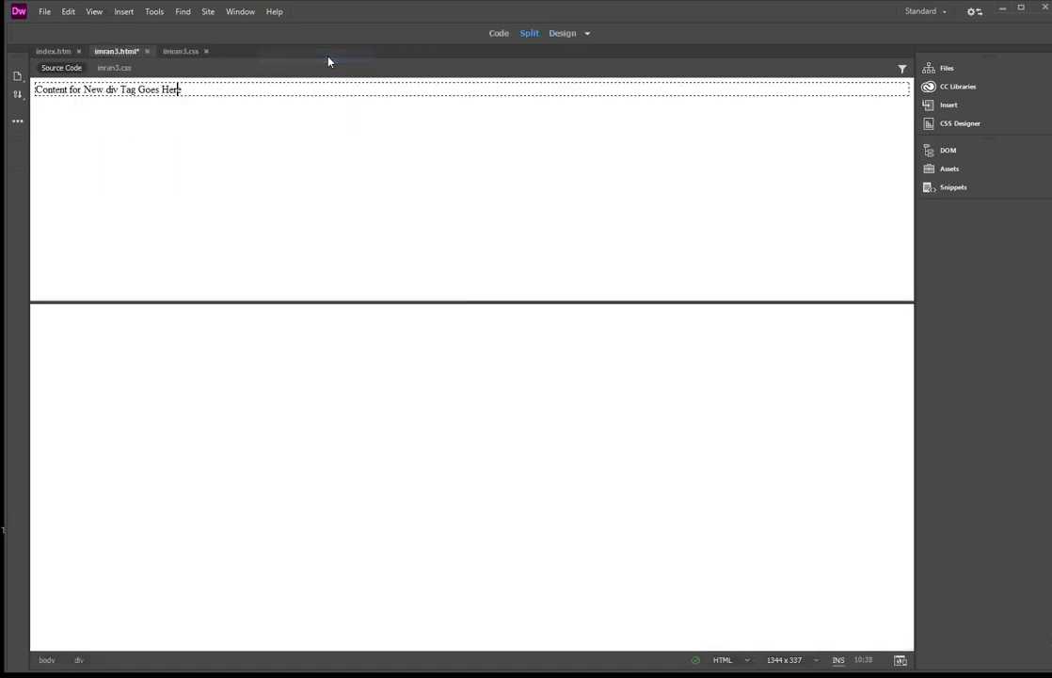
pyautogui.click(99, 12)
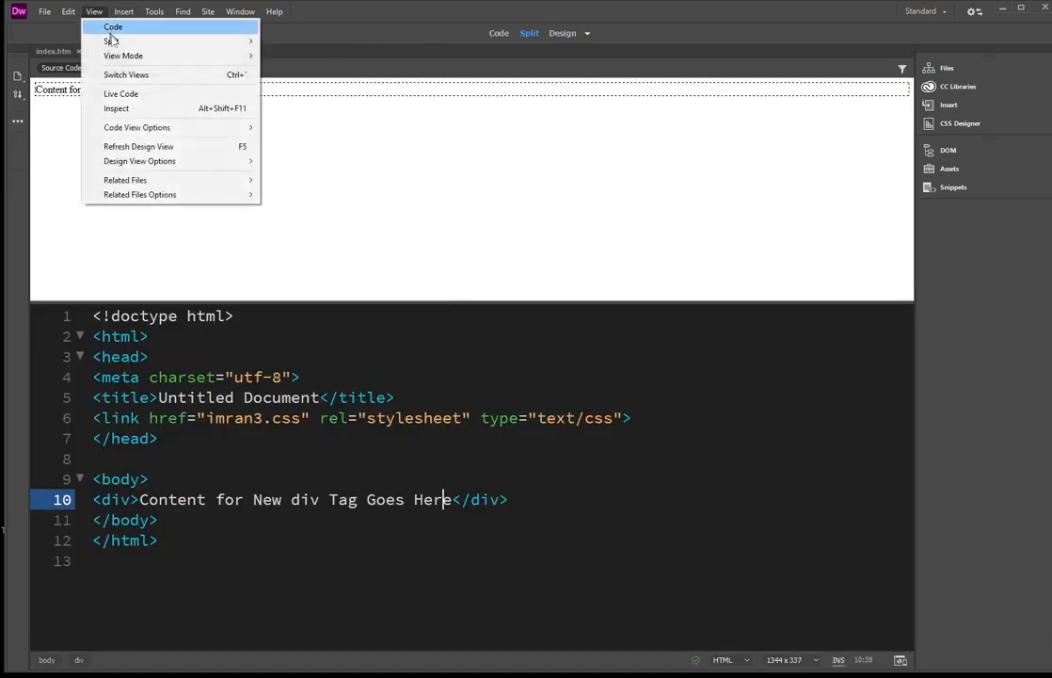
pyautogui.moveTo(132, 57)
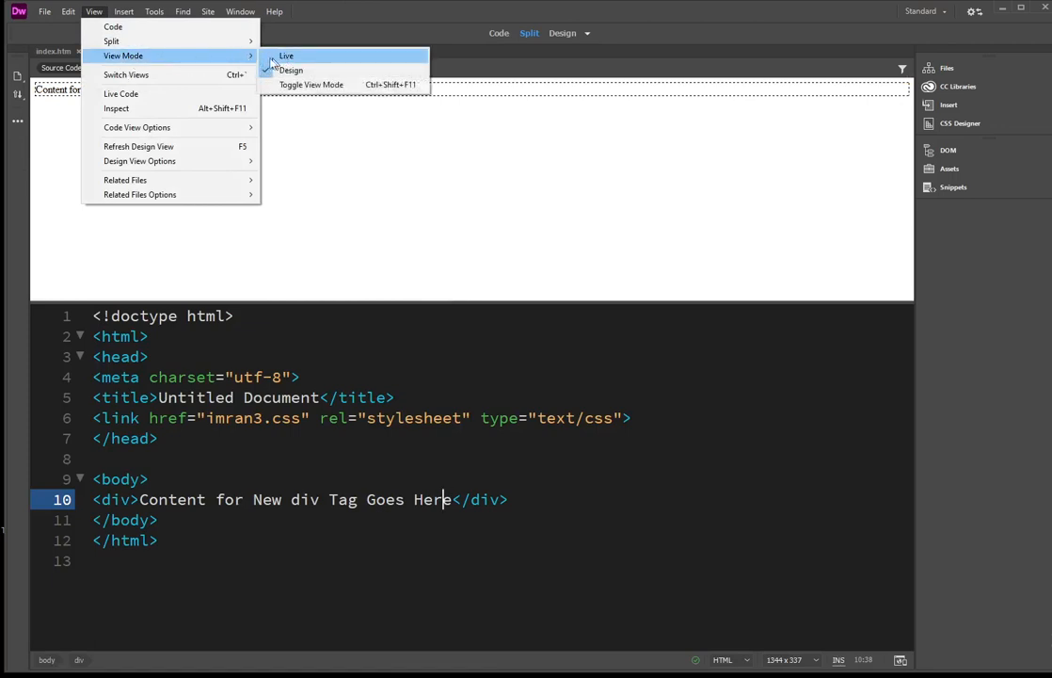
pyautogui.moveTo(243, 41)
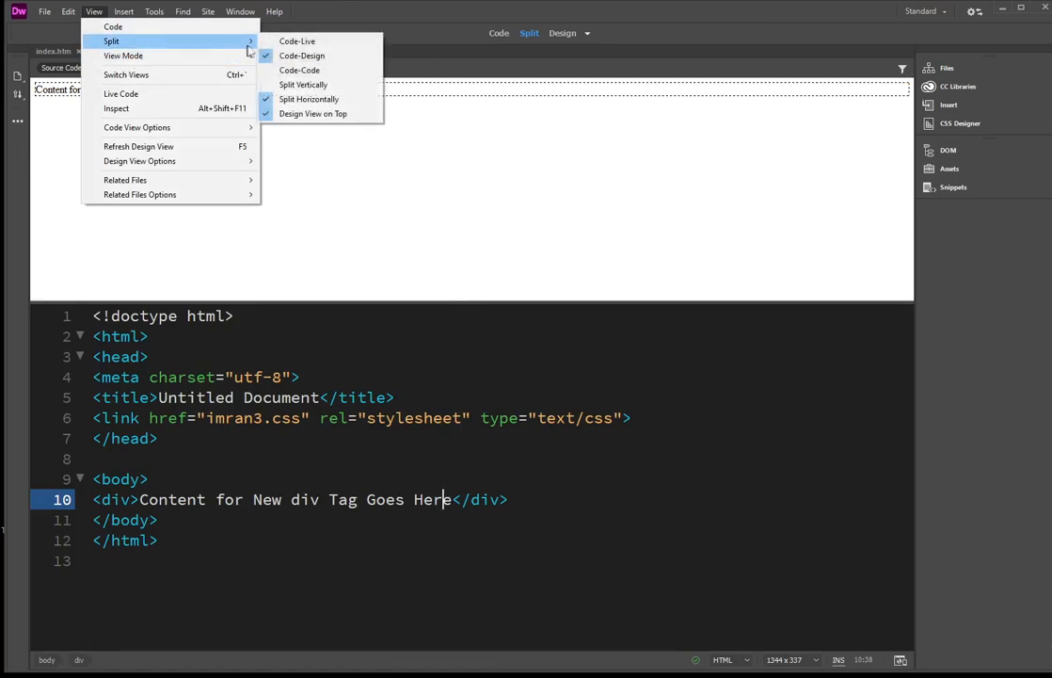
pyautogui.click(299, 85)
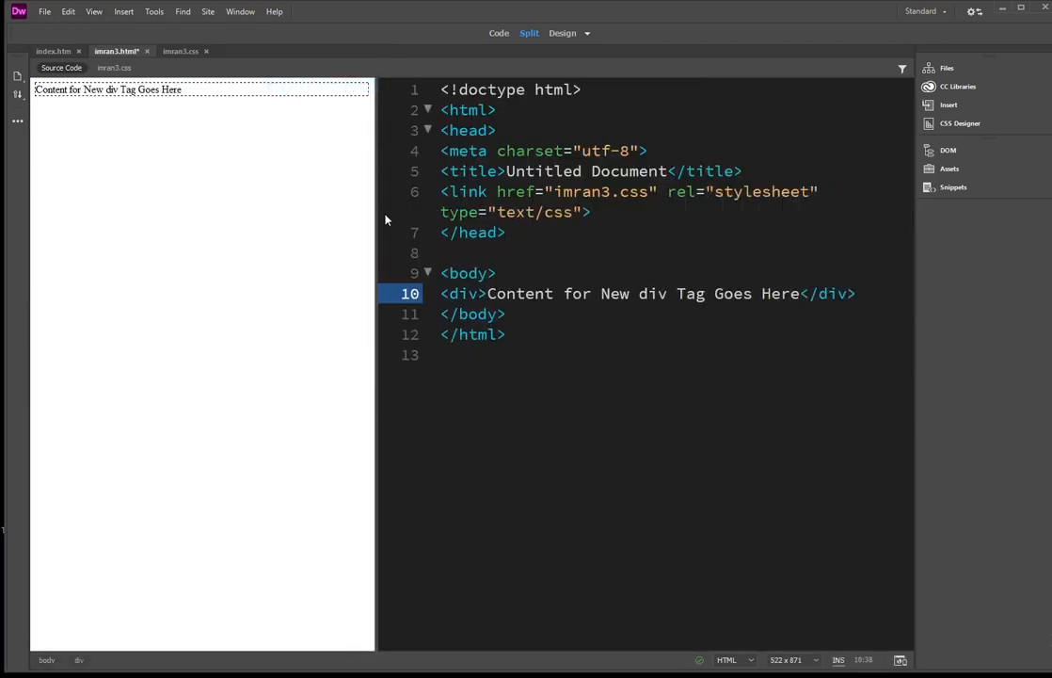
pyautogui.moveTo(378, 215); pyautogui.dragTo(395, 226)
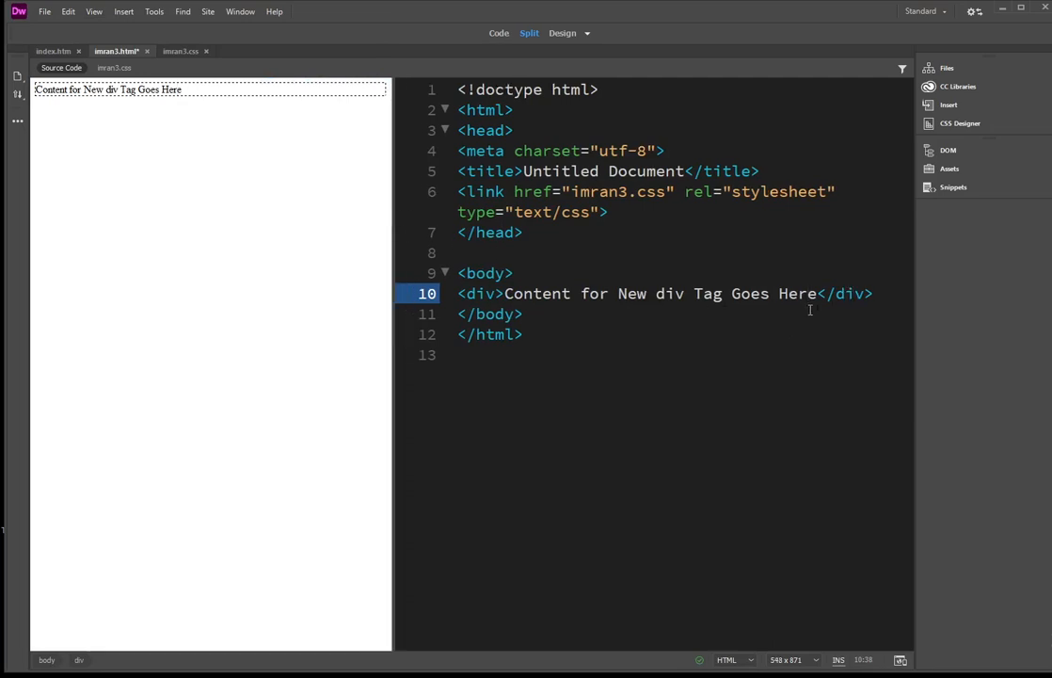
# - Select the whole div element in the code, open its Properties panel, and move the panel below the code lines
pyautogui.moveTo(874, 293); pyautogui.dragTo(434, 298)
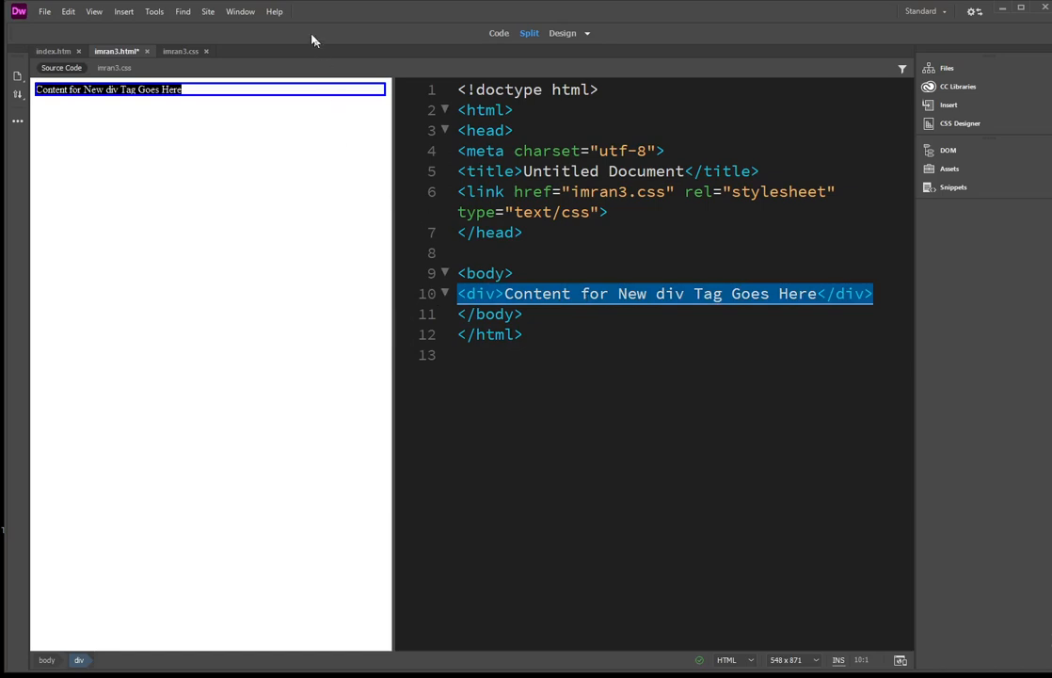
pyautogui.click(241, 12)
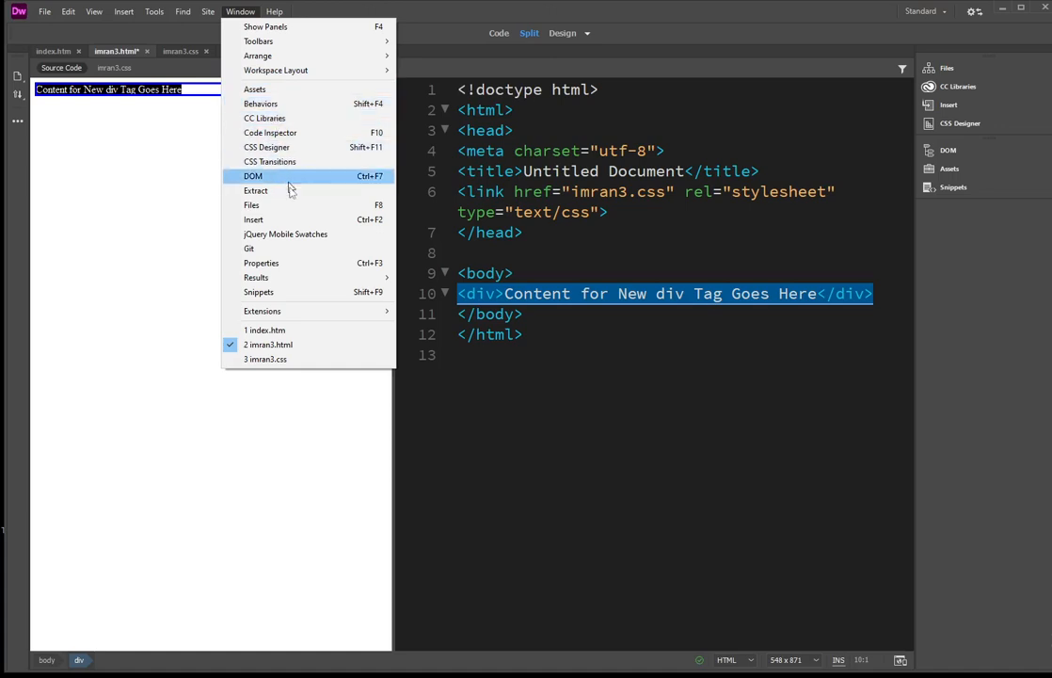
pyautogui.click(310, 264)
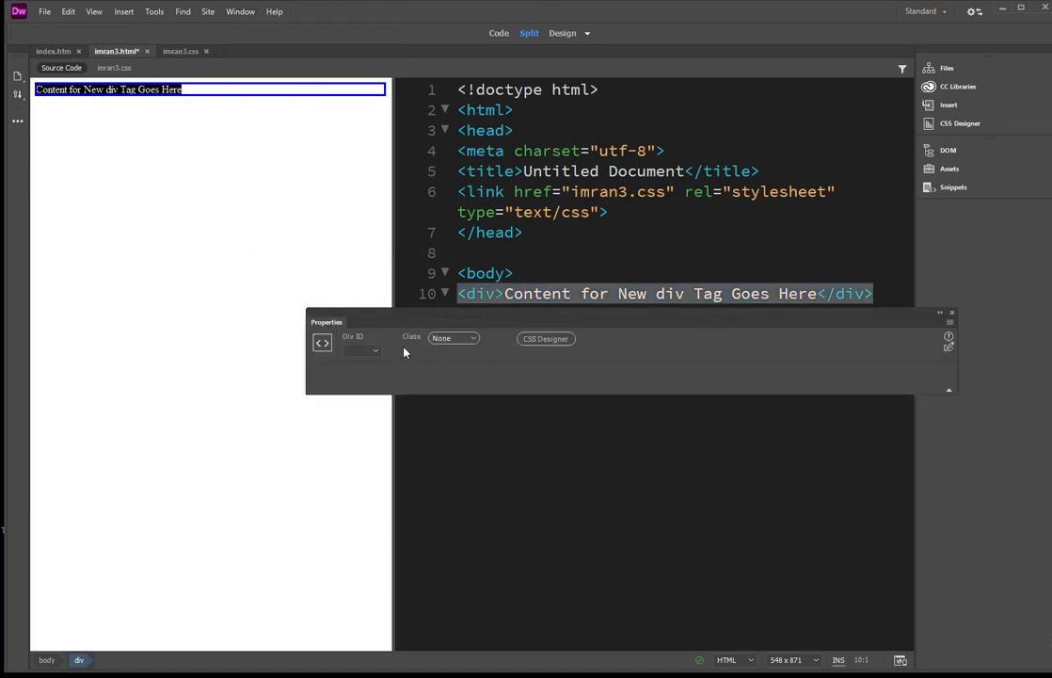
pyautogui.click(359, 348)
pyautogui.click(277, 224)
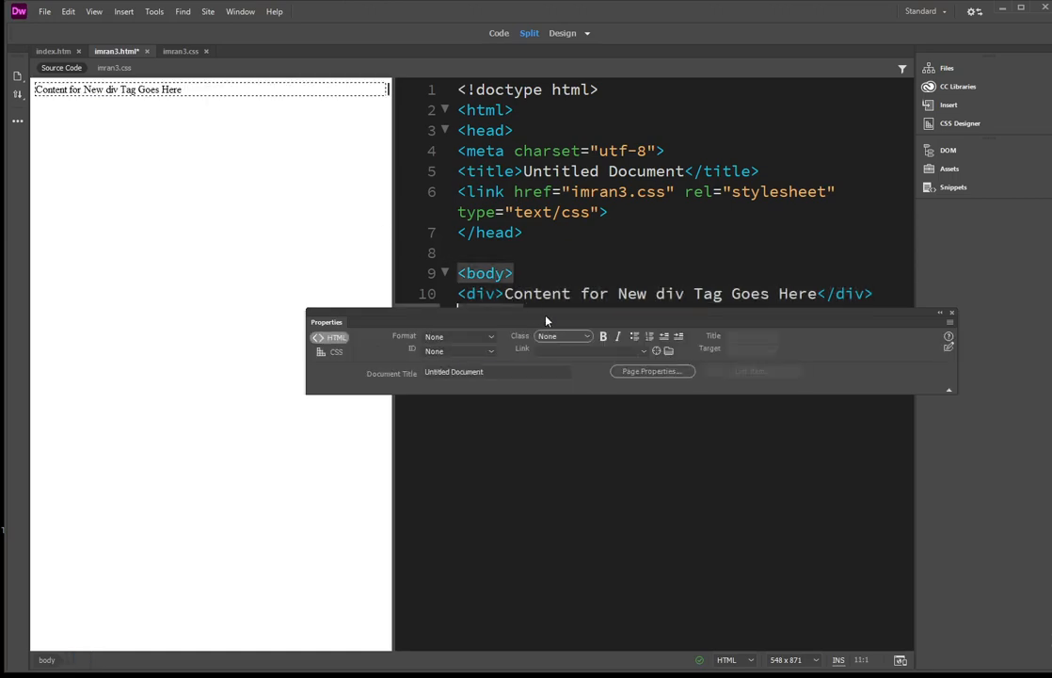
pyautogui.moveTo(546, 321); pyautogui.dragTo(553, 361)
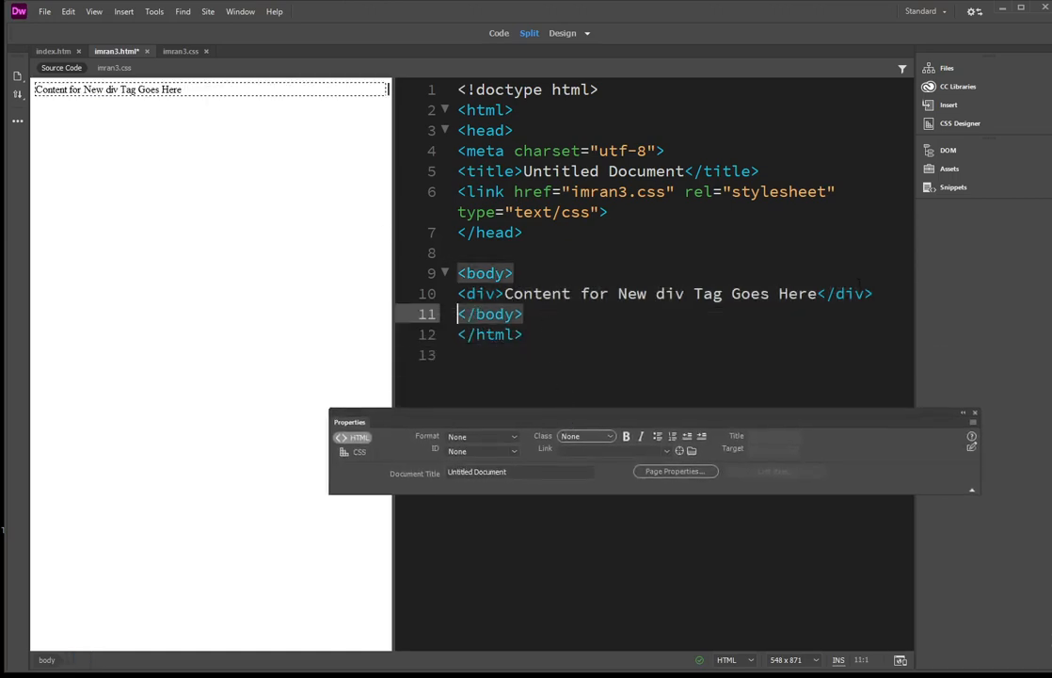
# - Select the div in both the code and the design view to compare which properties each selection offers
pyautogui.moveTo(874, 293); pyautogui.dragTo(421, 299)
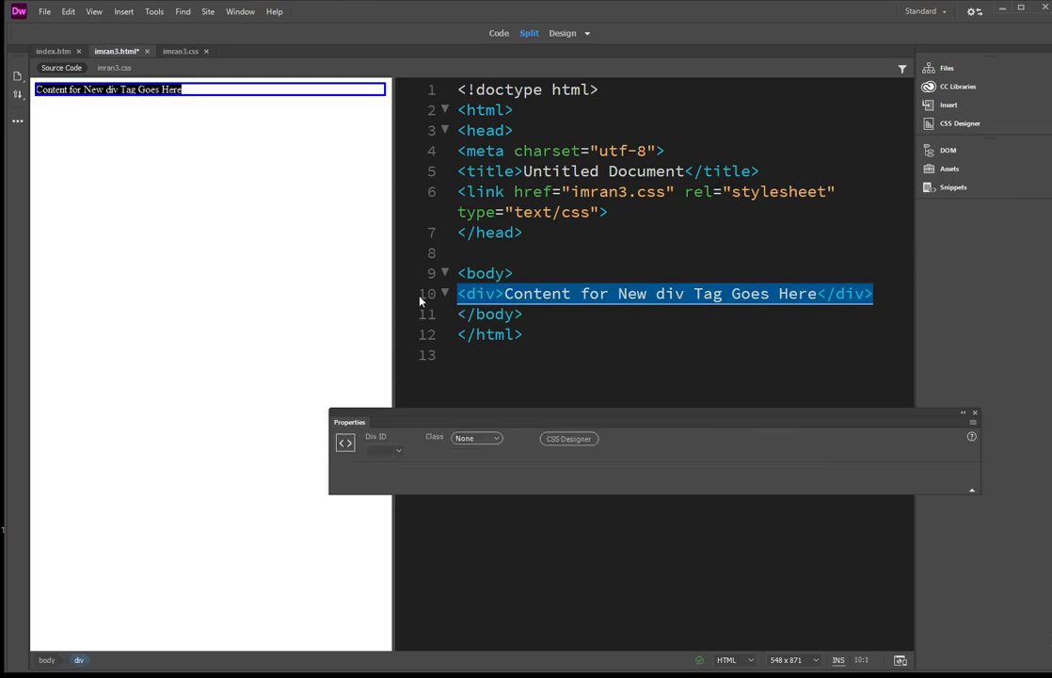
pyautogui.click(176, 112)
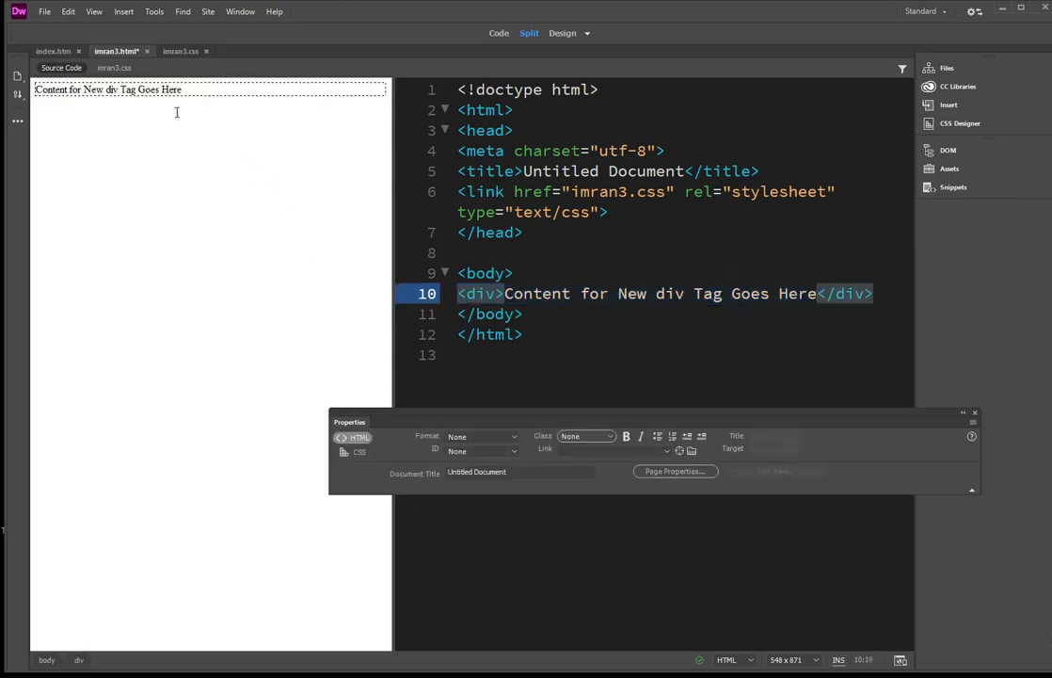
pyautogui.moveTo(226, 88); pyautogui.dragTo(31, 95)
pyautogui.click(466, 273)
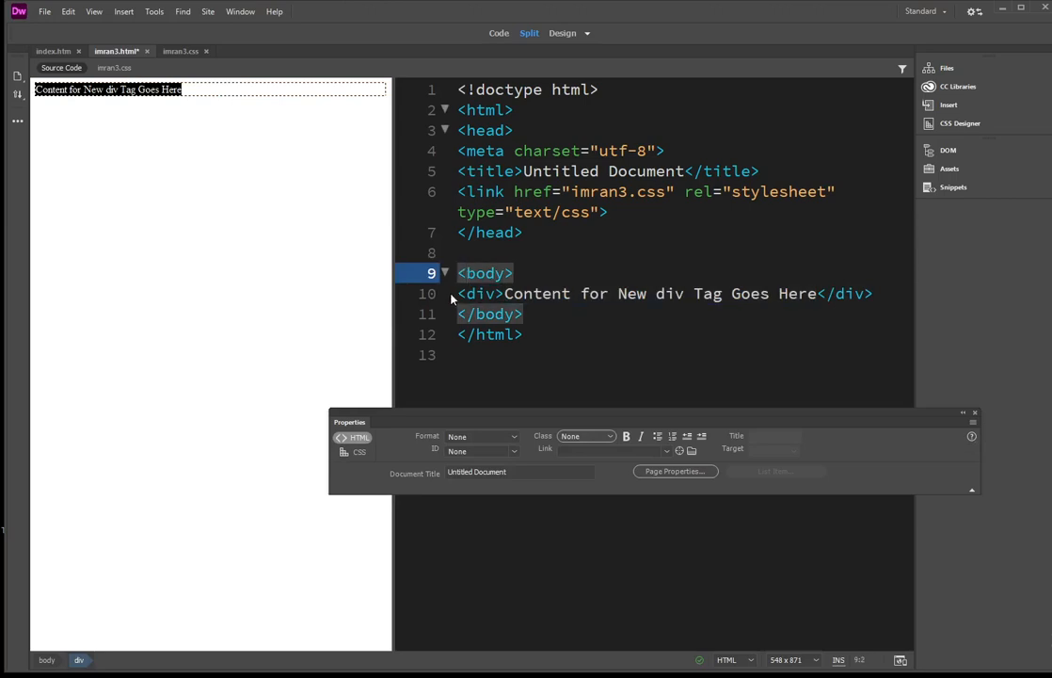
pyautogui.moveTo(458, 294); pyautogui.dragTo(945, 292)
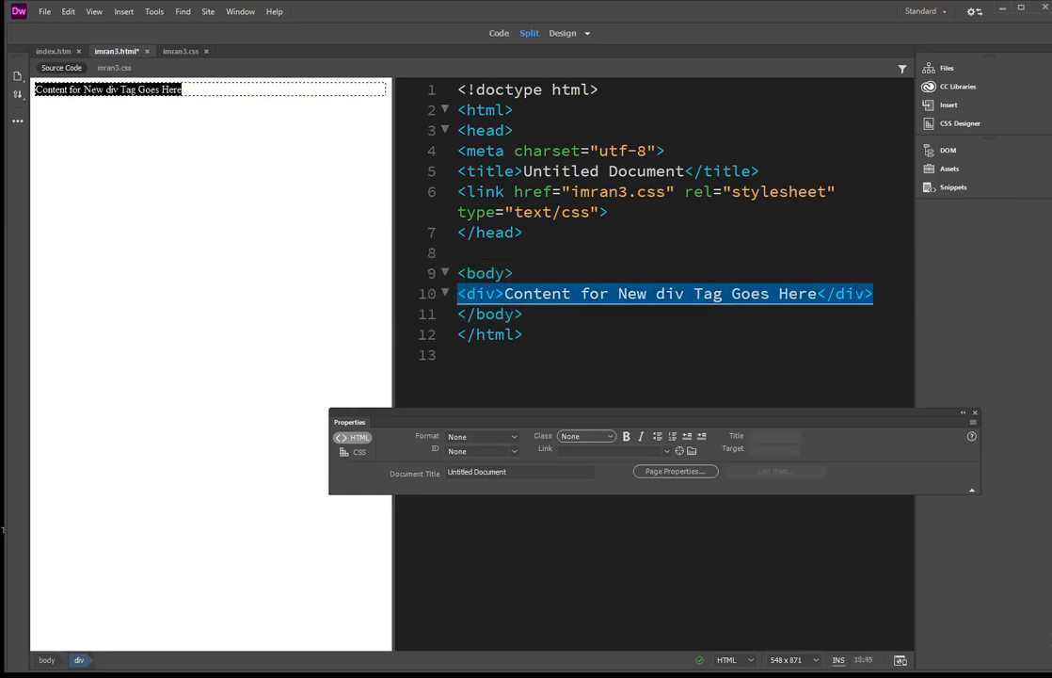
pyautogui.click(218, 92)
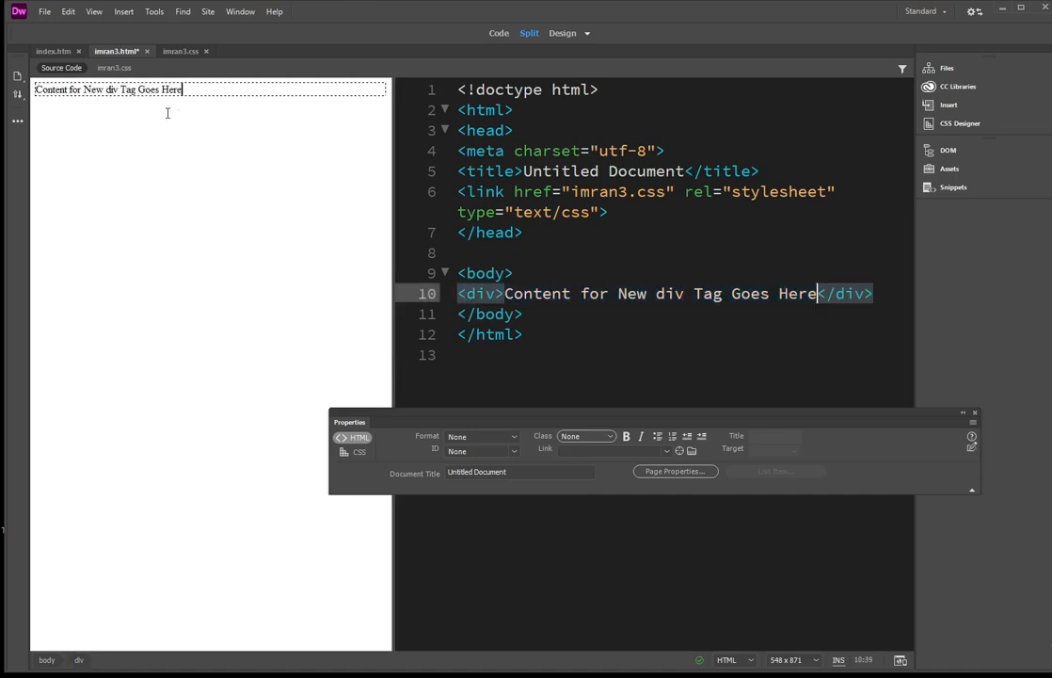
# - Select the unnamed div through its tag below the page and delete it from the body
pyautogui.moveTo(208, 671); pyautogui.dragTo(207, 658)
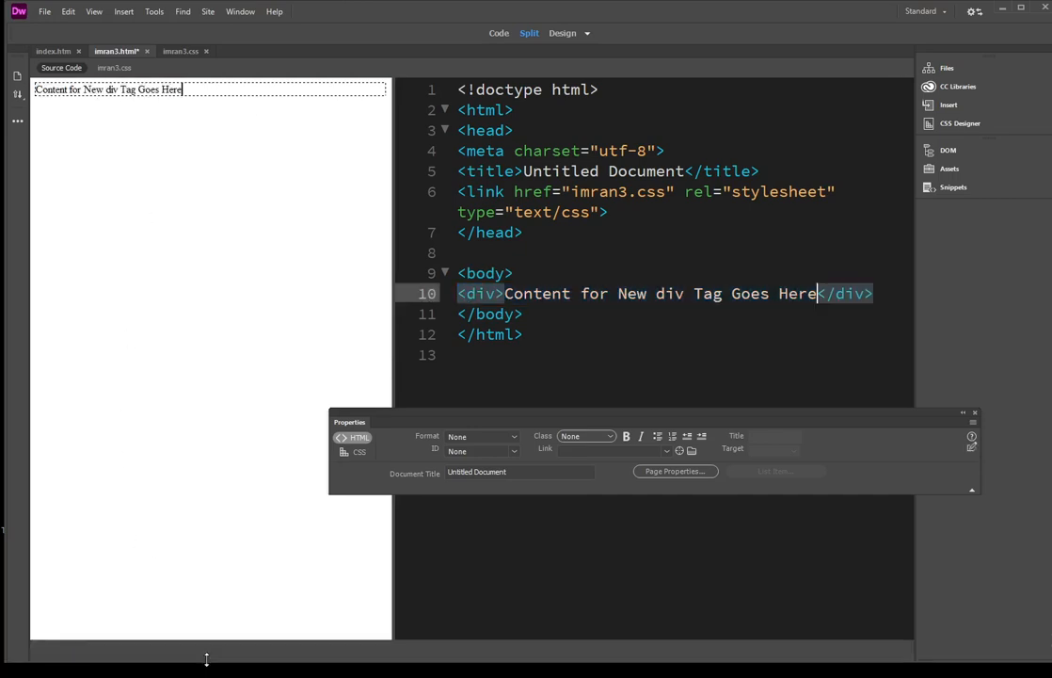
pyautogui.click(78, 648)
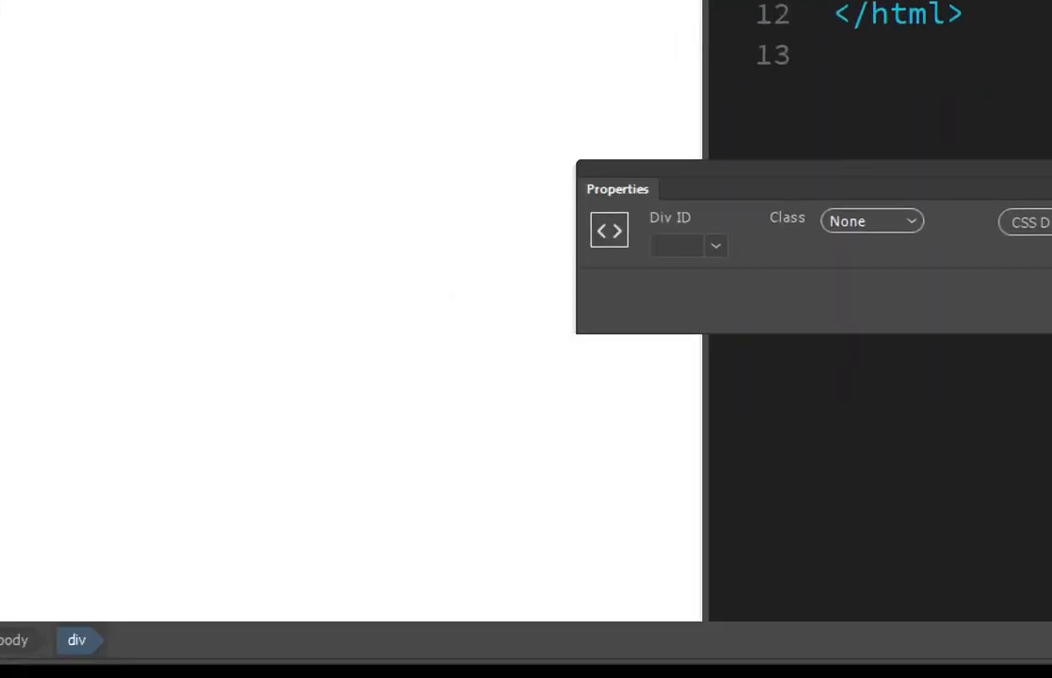
pyautogui.click(102, 585)
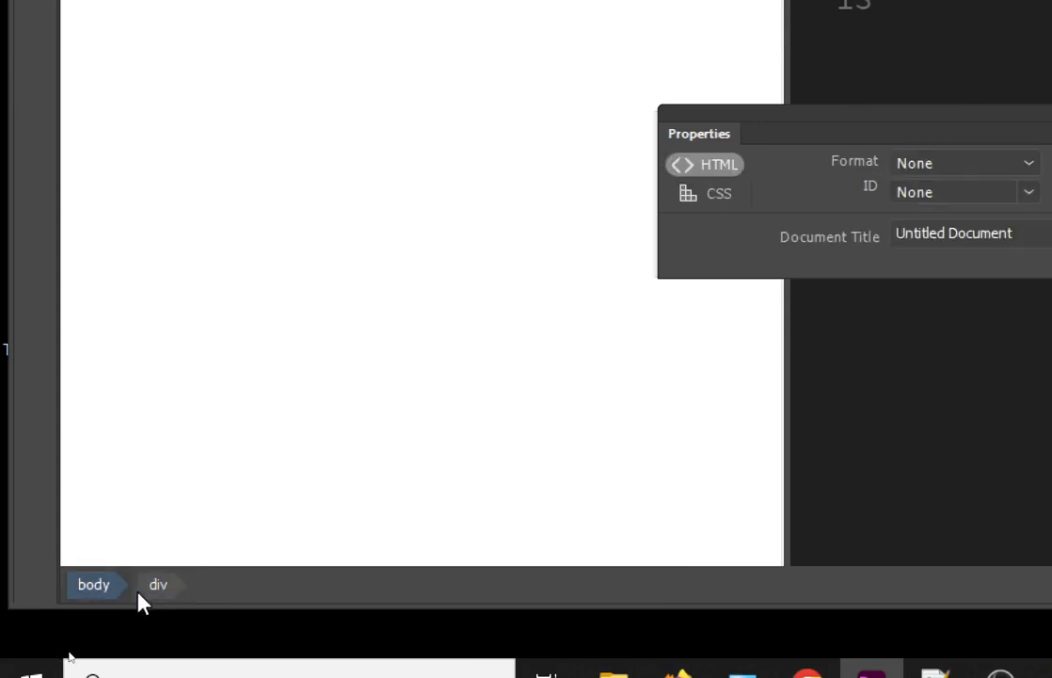
pyautogui.click(153, 589)
pyautogui.press('Delete')
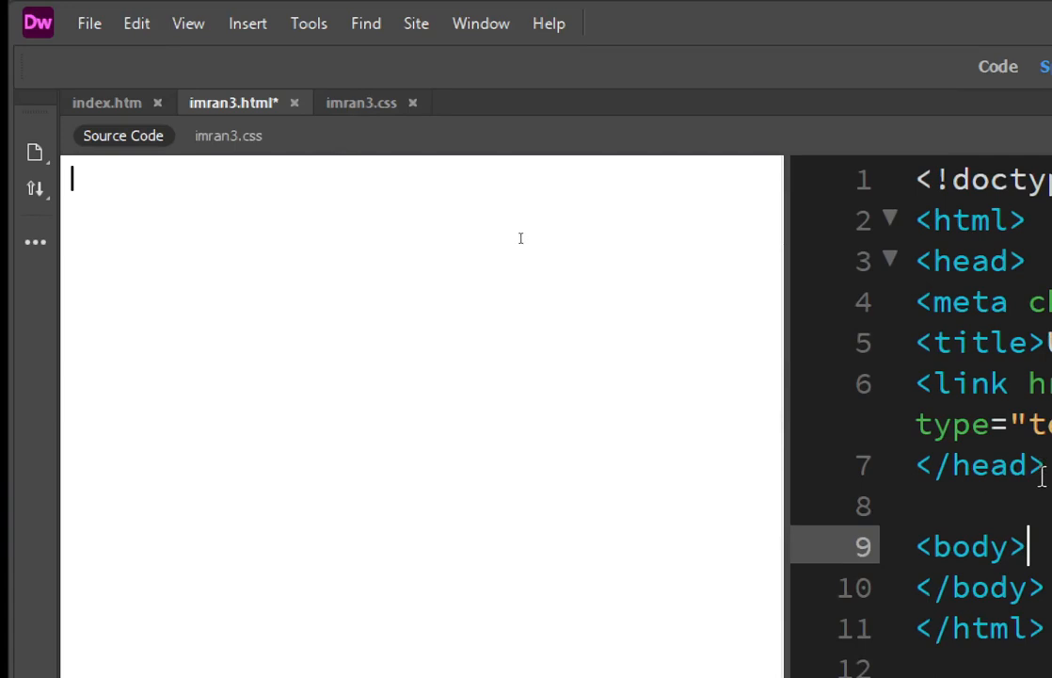
# - Insert a div with the class container at the insertion point in the empty body
pyautogui.click(1041, 299)
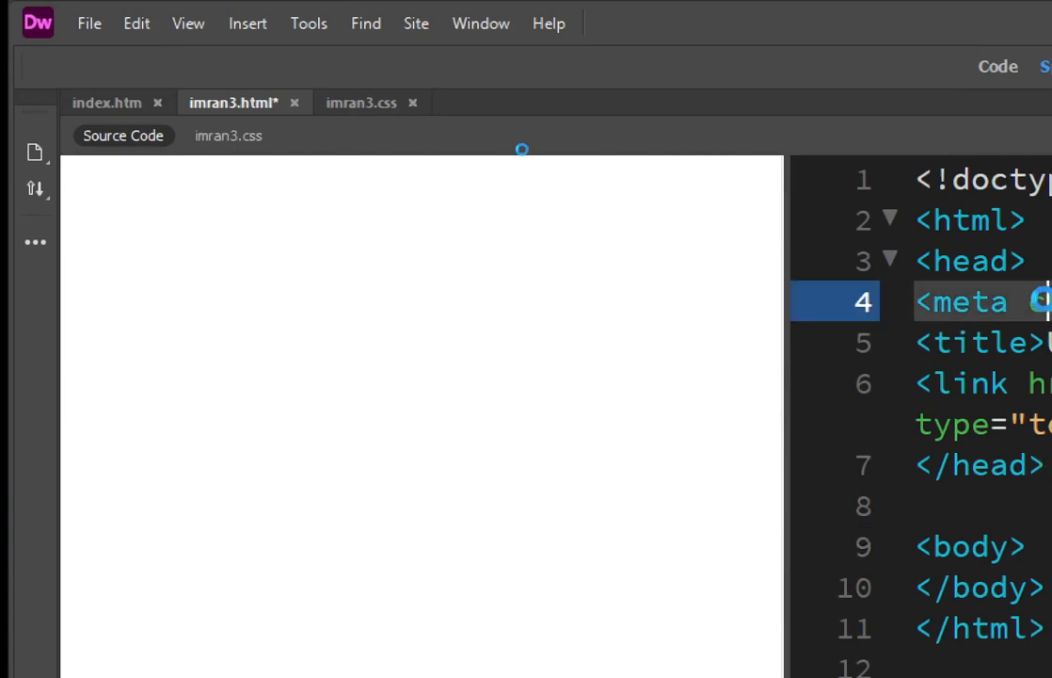
pyautogui.click(240, 170)
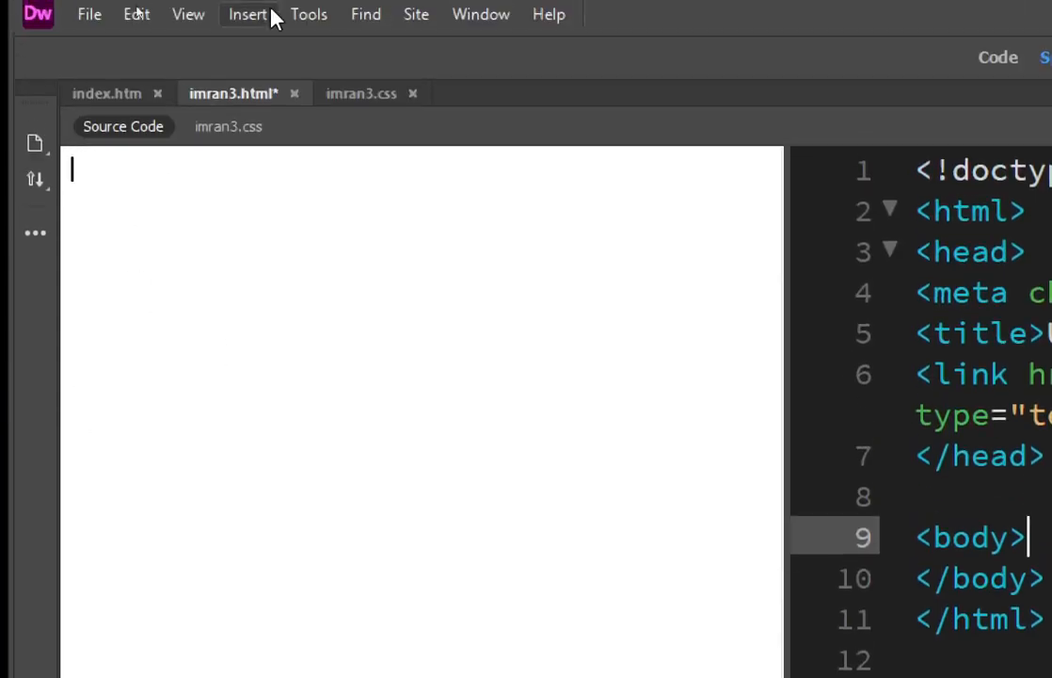
pyautogui.click(247, 14)
pyautogui.click(282, 49)
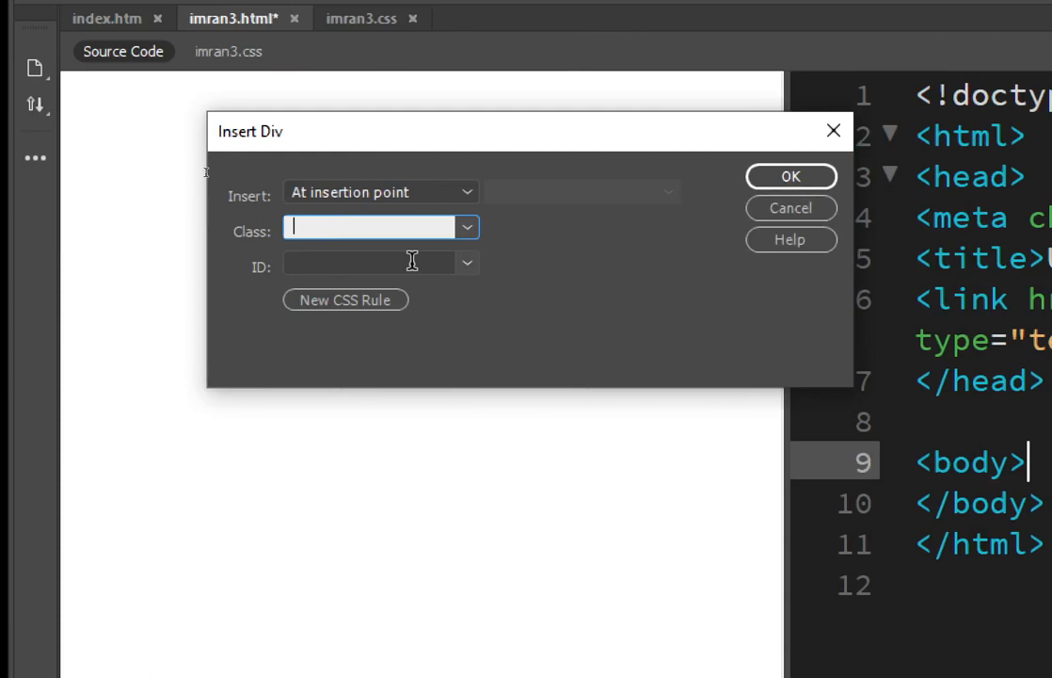
pyautogui.write('container')
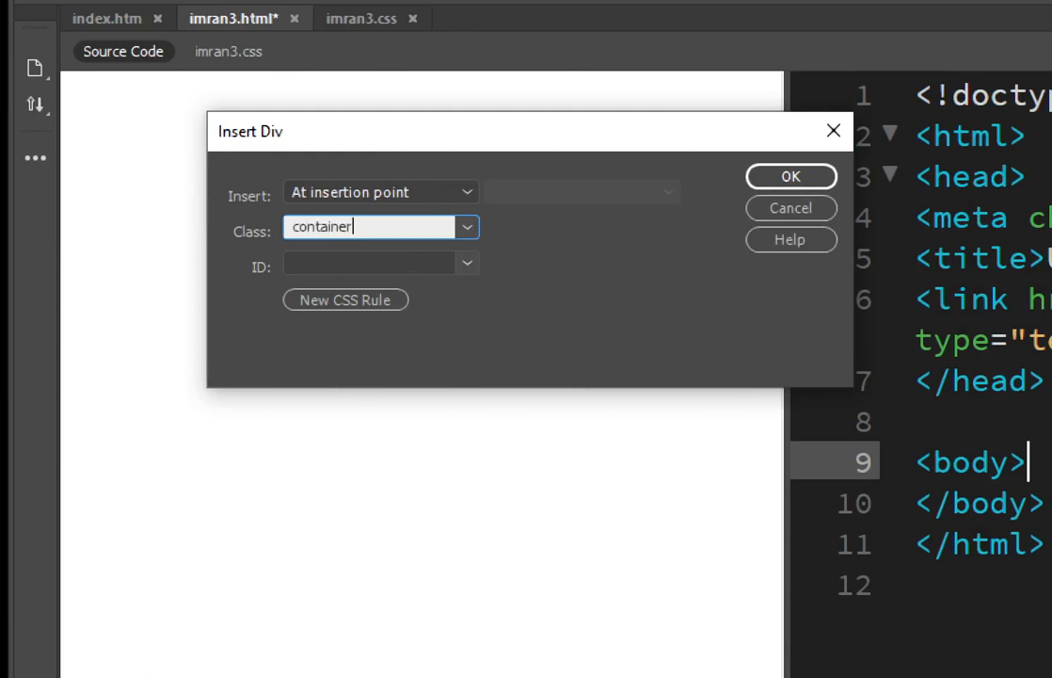
pyautogui.click(803, 176)
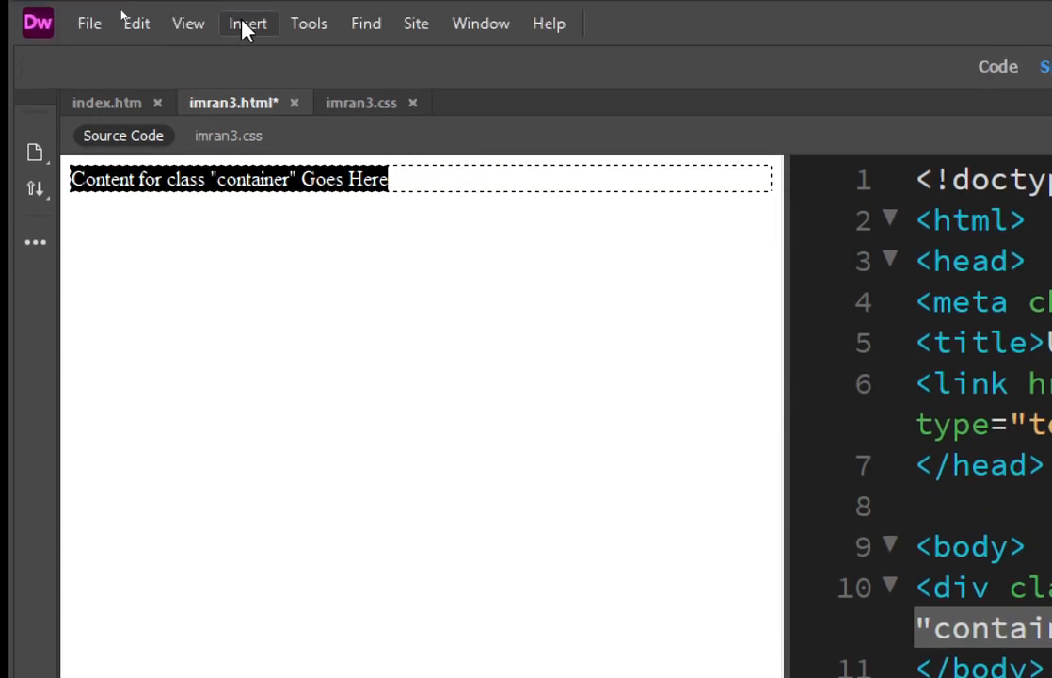
pyautogui.click(243, 24)
pyautogui.click(270, 52)
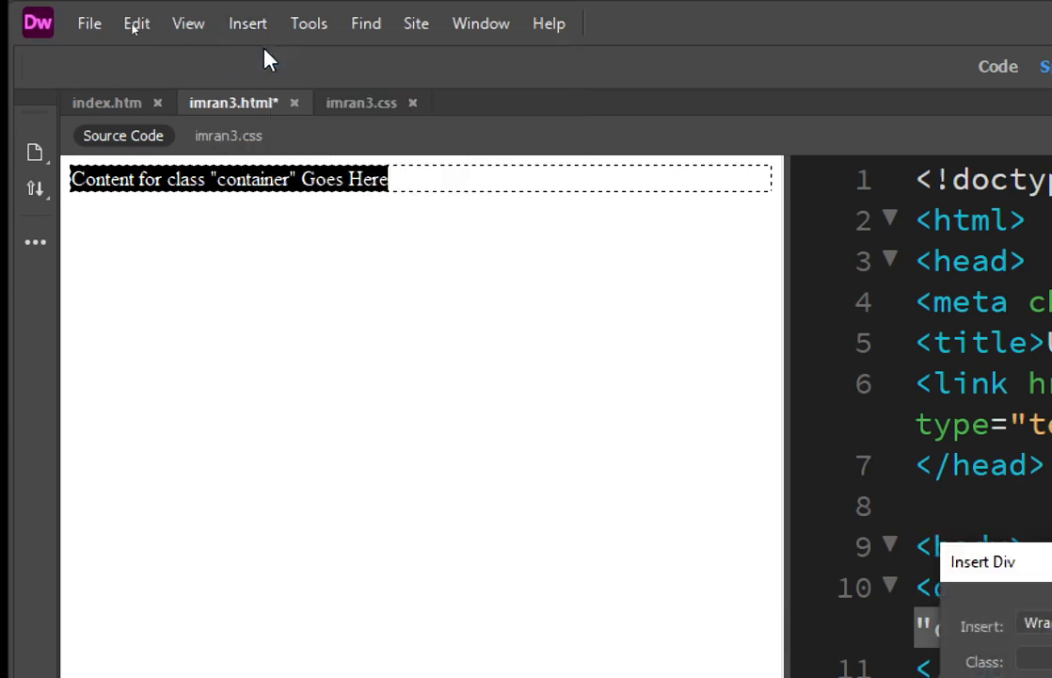
pyautogui.moveTo(998, 562); pyautogui.dragTo(523, 299)
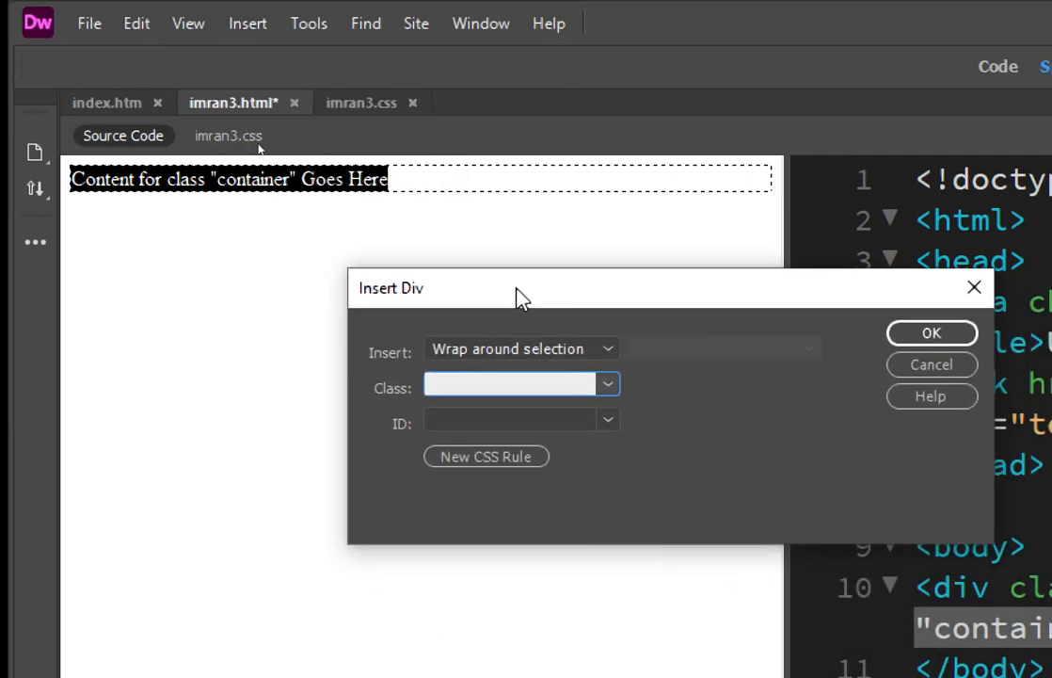
pyautogui.click(544, 355)
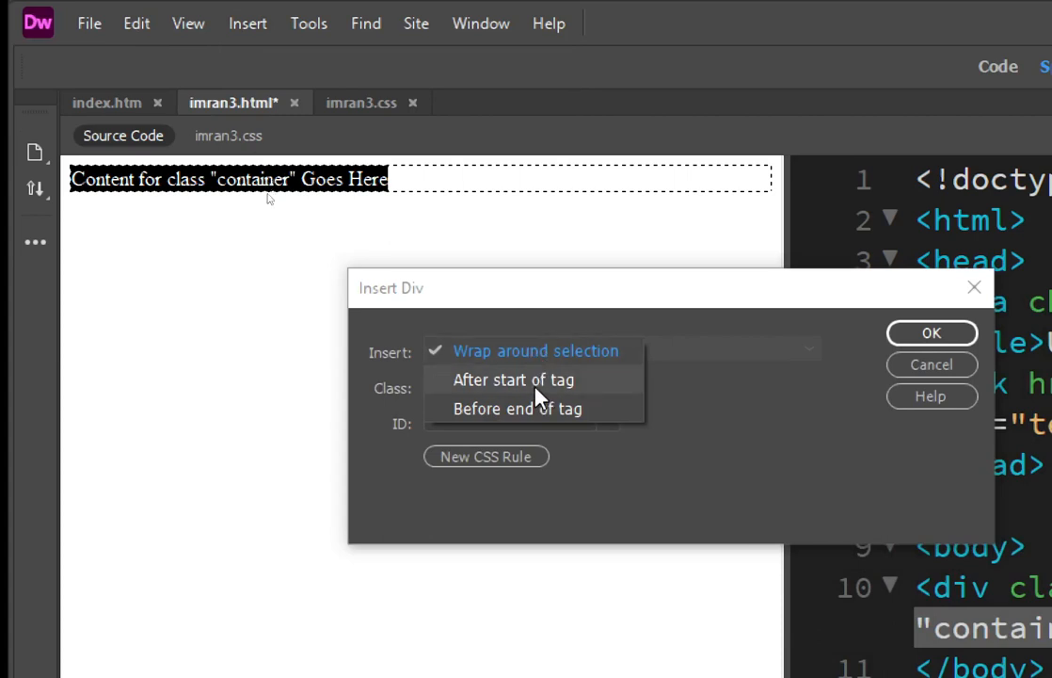
pyautogui.click(539, 386)
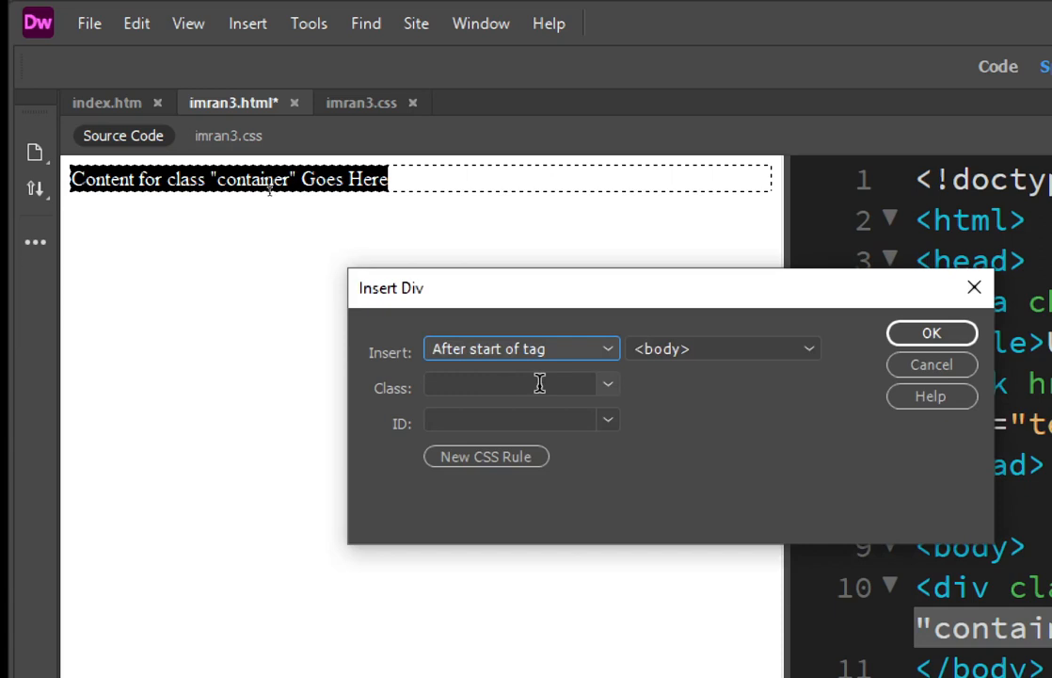
pyautogui.click(789, 350)
pyautogui.click(564, 386)
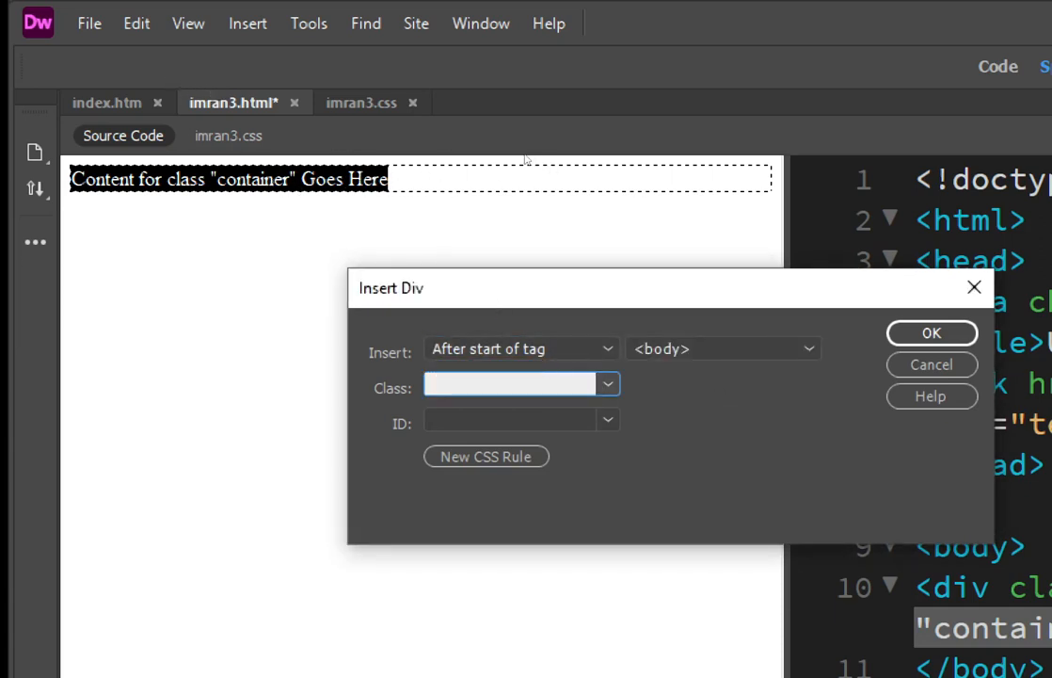
pyautogui.click(972, 289)
# - Add an empty paragraph after the container div's placeholder text and delete that placeholder text
pyautogui.click(440, 180)
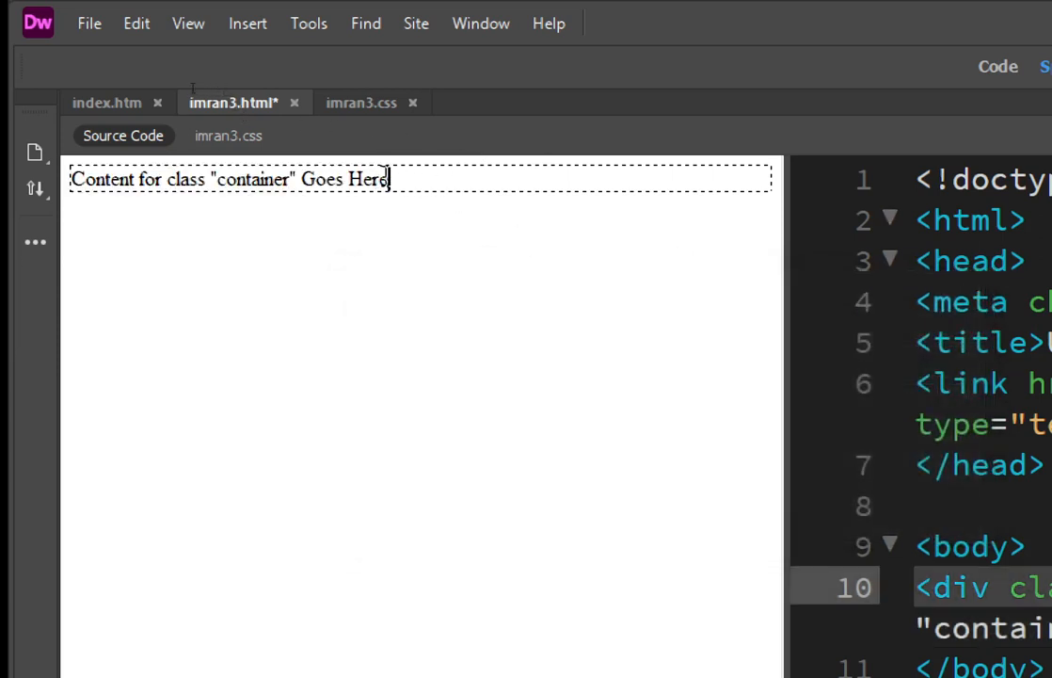
pyautogui.press('Return')
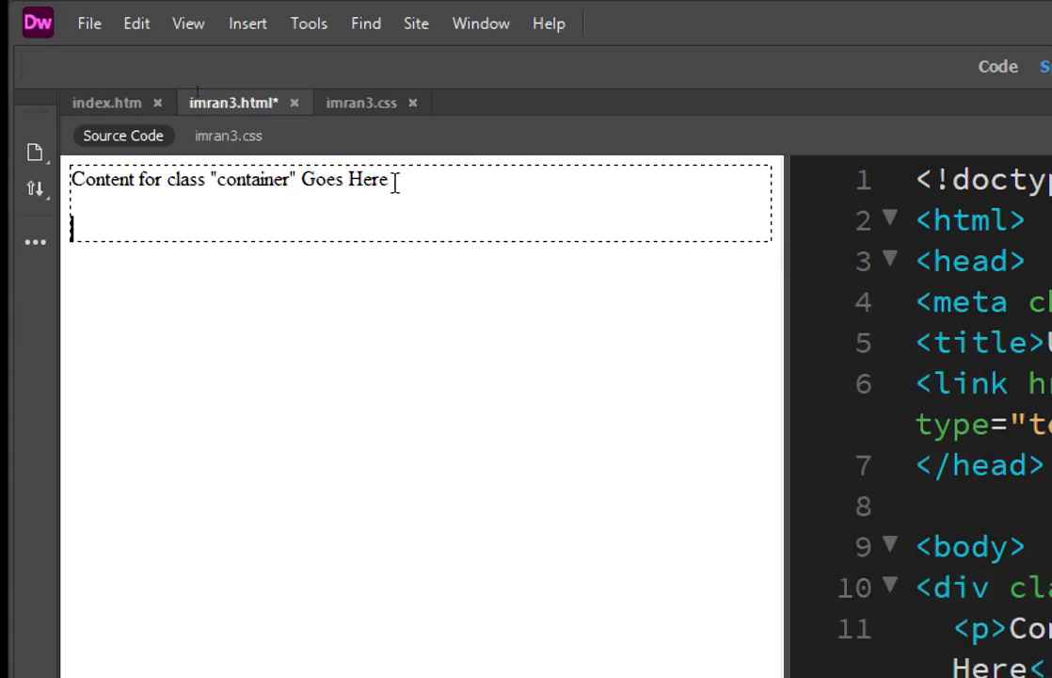
pyautogui.moveTo(395, 181); pyautogui.dragTo(80, 191)
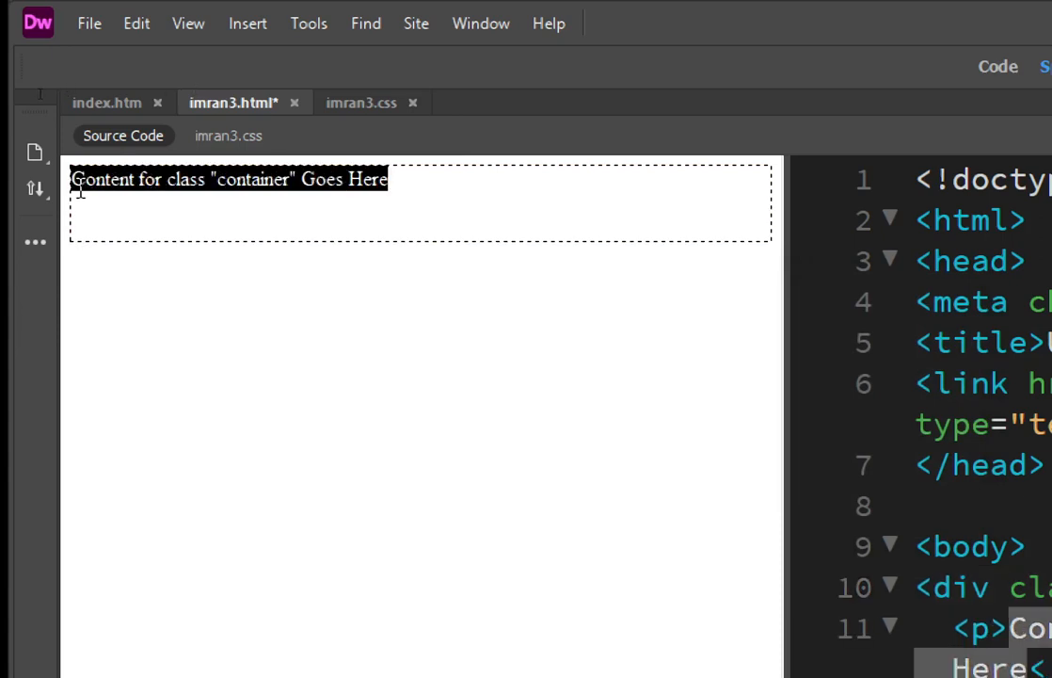
pyautogui.press('Delete')
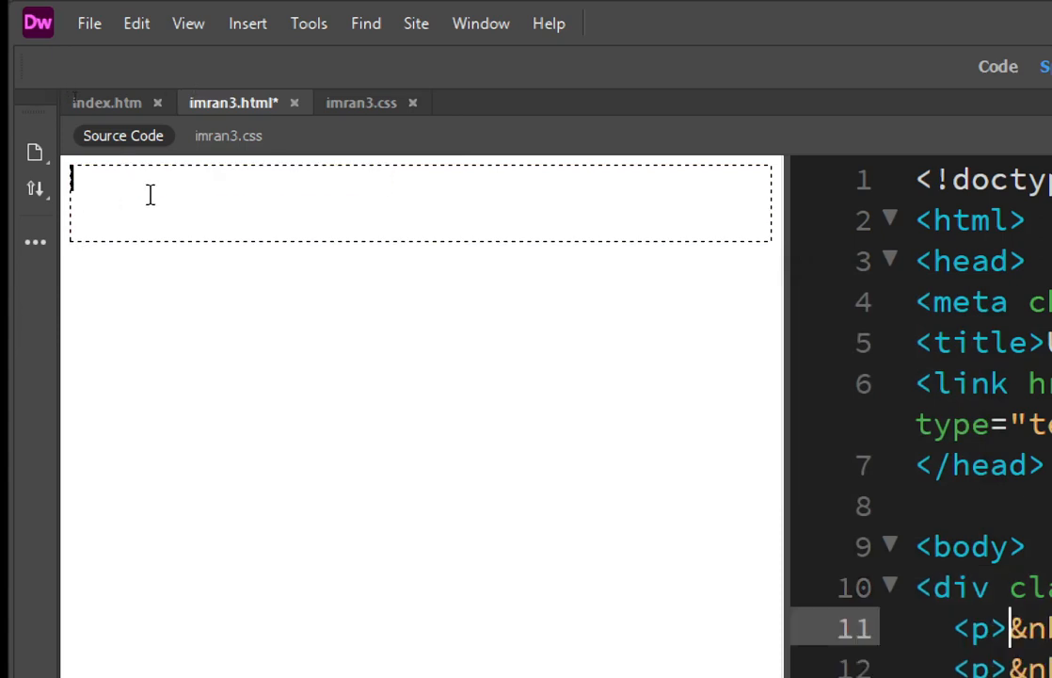
# - Insert a div with the class header at the insertion point on the container's first line
pyautogui.click(243, 23)
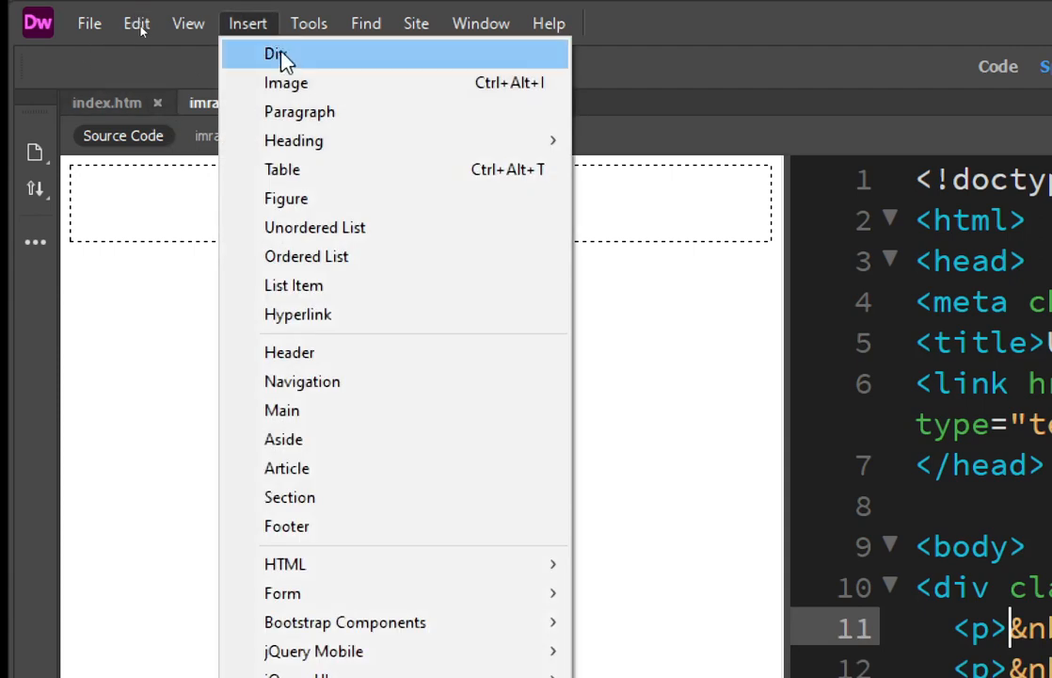
pyautogui.click(279, 56)
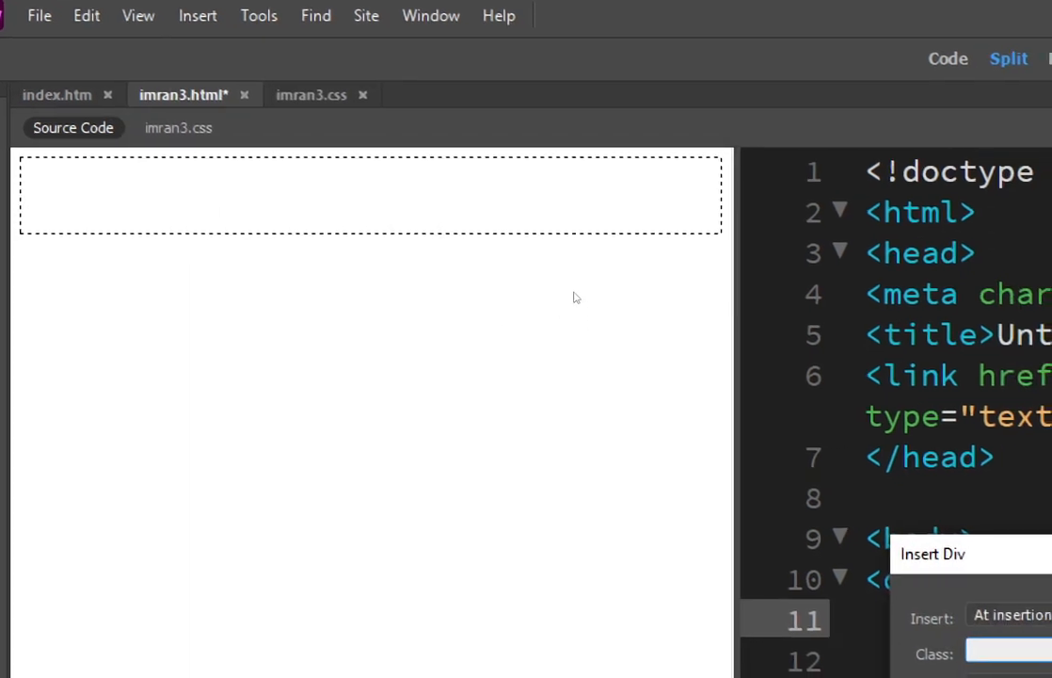
pyautogui.moveTo(1050, 556); pyautogui.dragTo(380, 262)
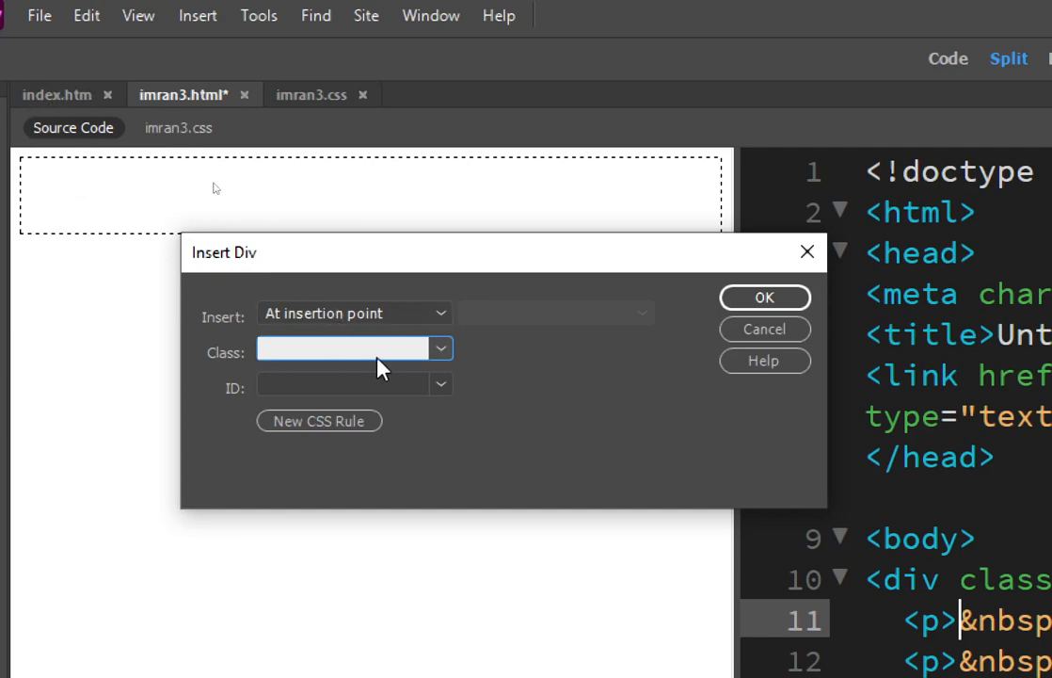
pyautogui.write('header')
pyautogui.moveTo(315, 348); pyautogui.dragTo(184, 347)
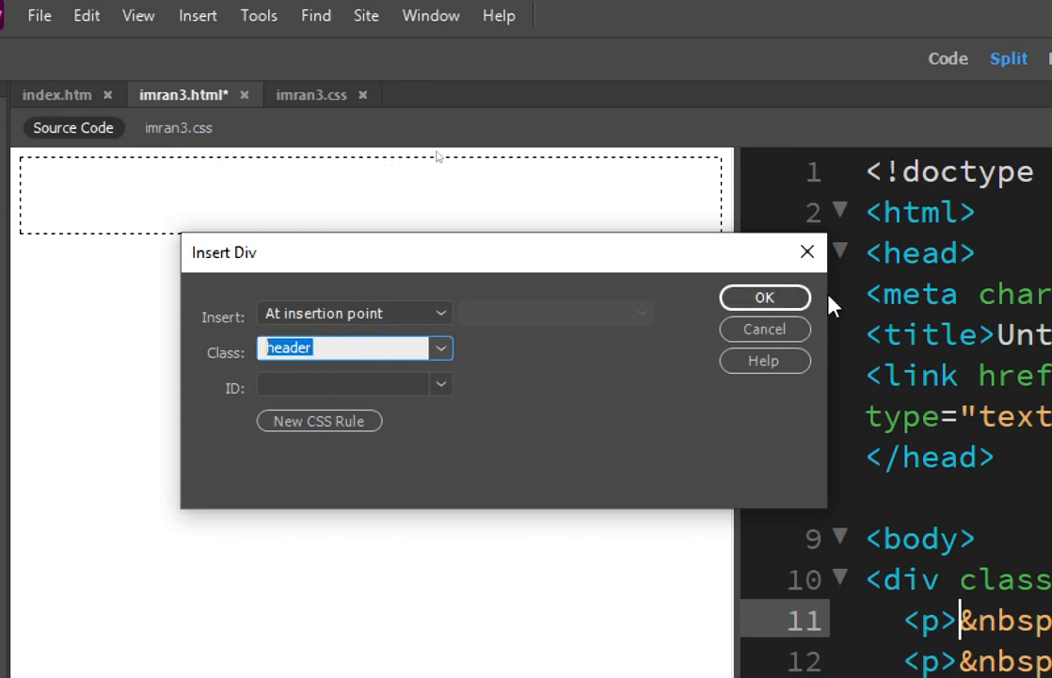
pyautogui.click(802, 299)
# - Insert a div with the class nav at the insertion point on the empty line below the header div
pyautogui.click(240, 234)
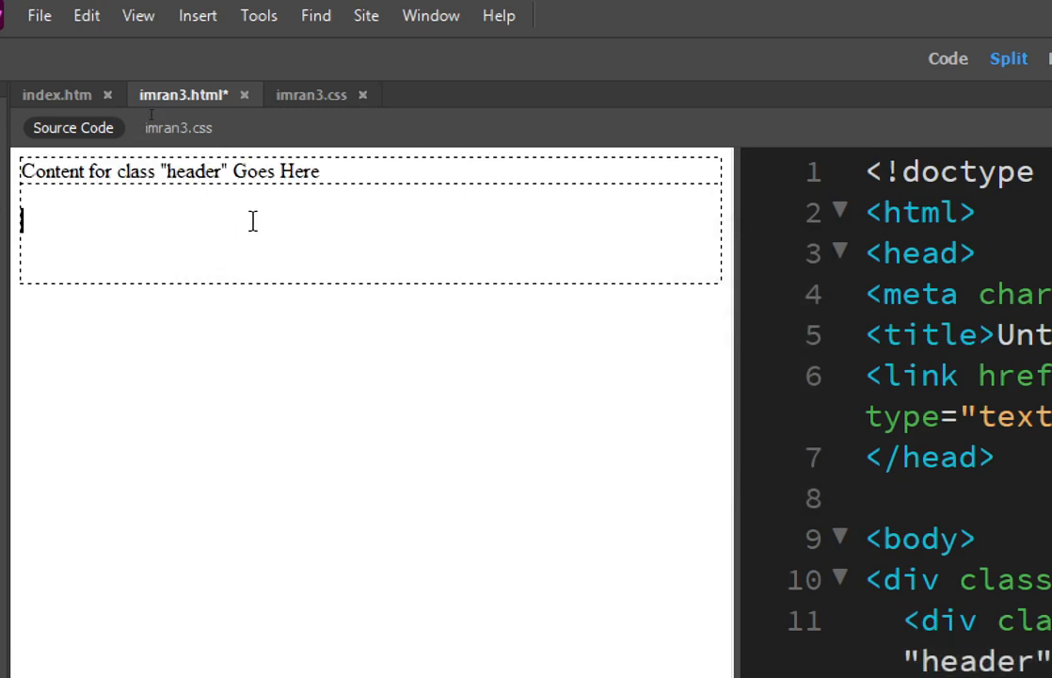
pyautogui.click(333, 171)
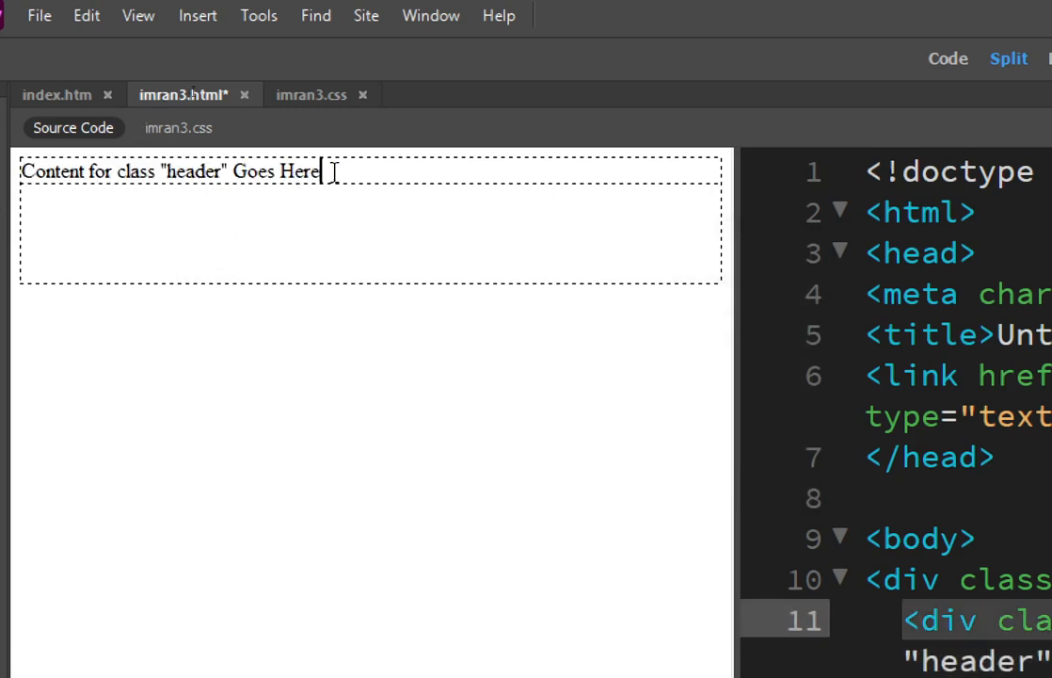
pyautogui.click(268, 218)
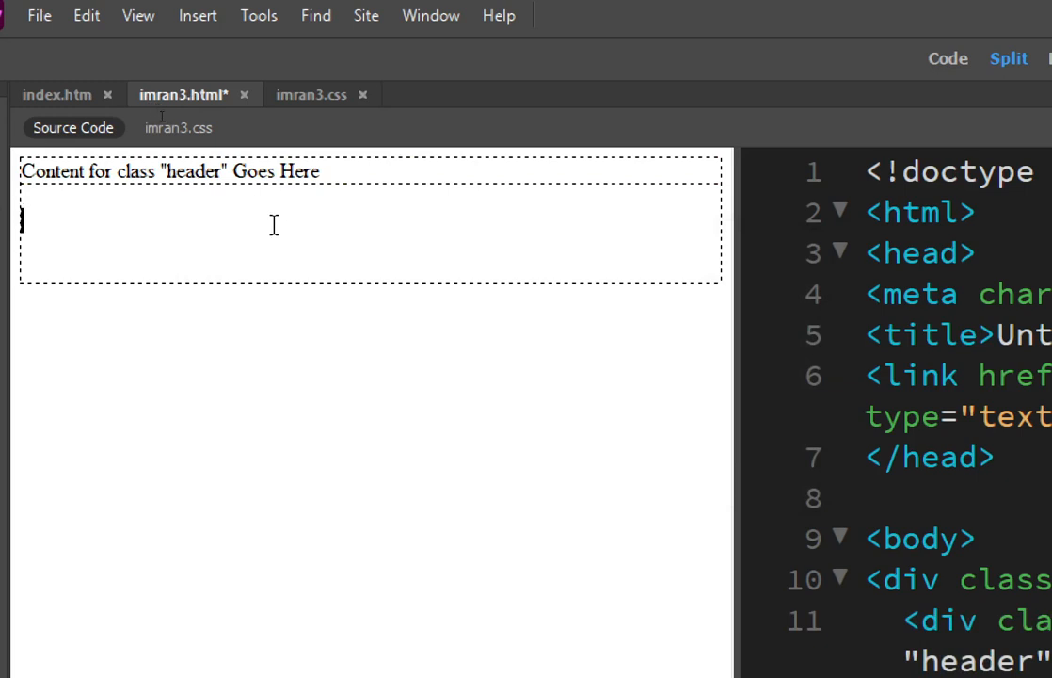
pyautogui.click(190, 19)
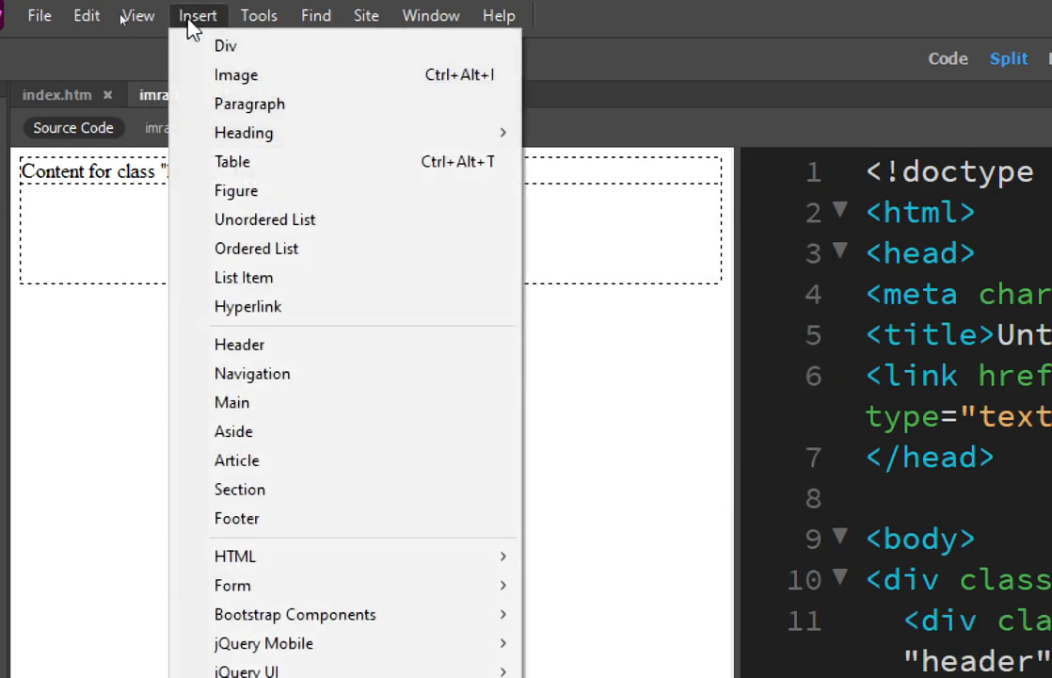
pyautogui.click(227, 47)
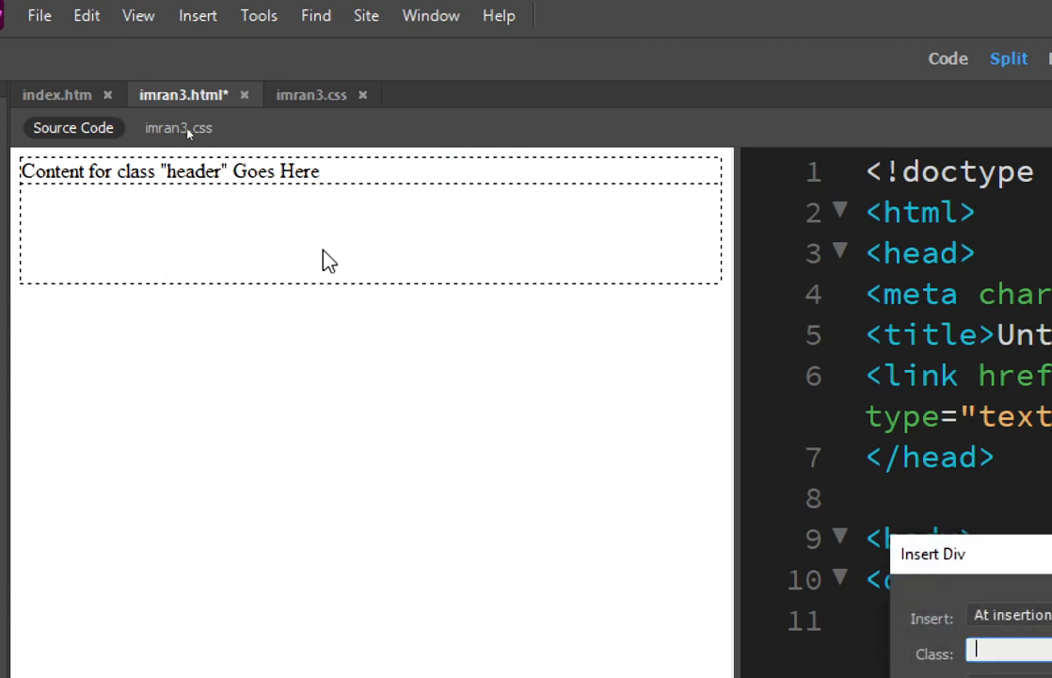
pyautogui.moveTo(982, 554); pyautogui.dragTo(272, 268)
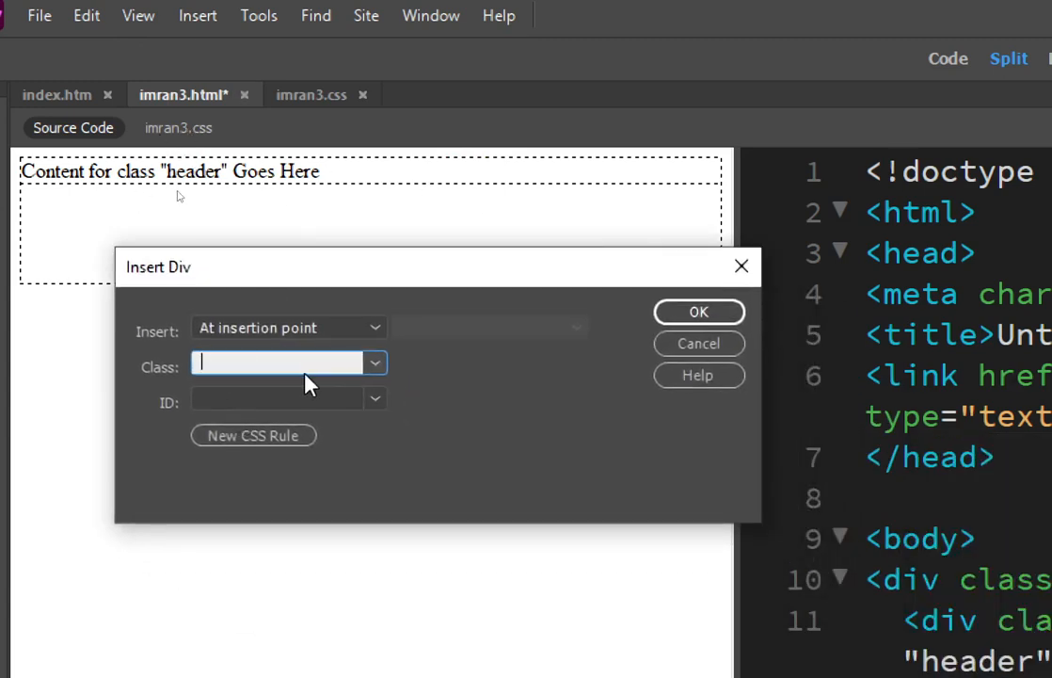
pyautogui.write('nav')
pyautogui.click(679, 312)
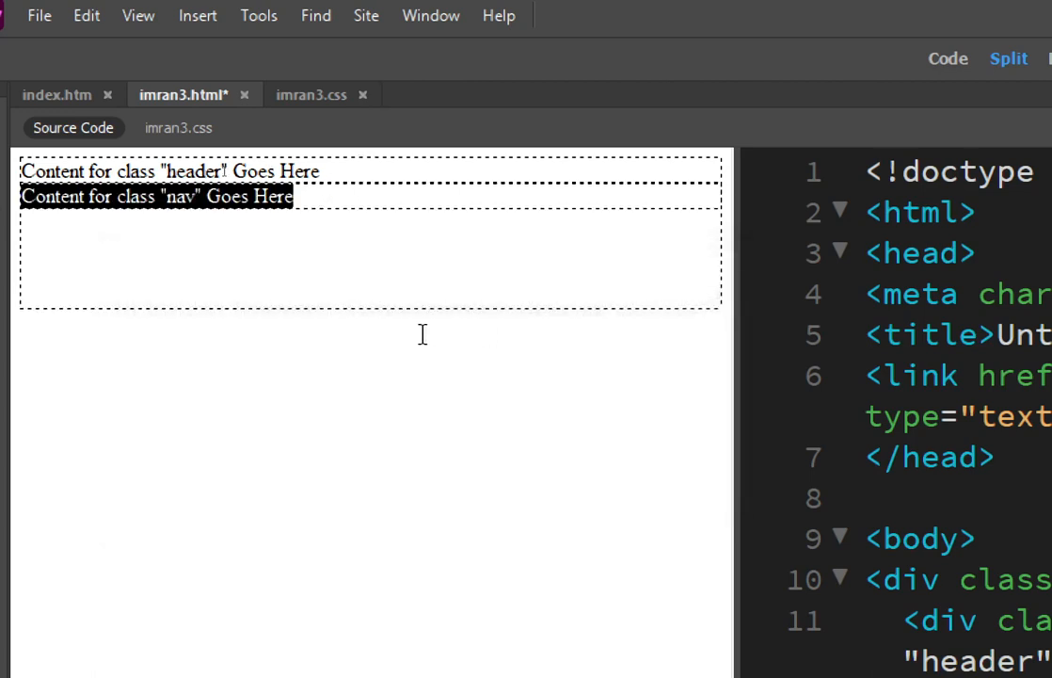
# - Widen the code view beside the design view and move the Properties panel down to uncover the closing div and body tags
pyautogui.click(188, 171)
pyautogui.click(195, 195)
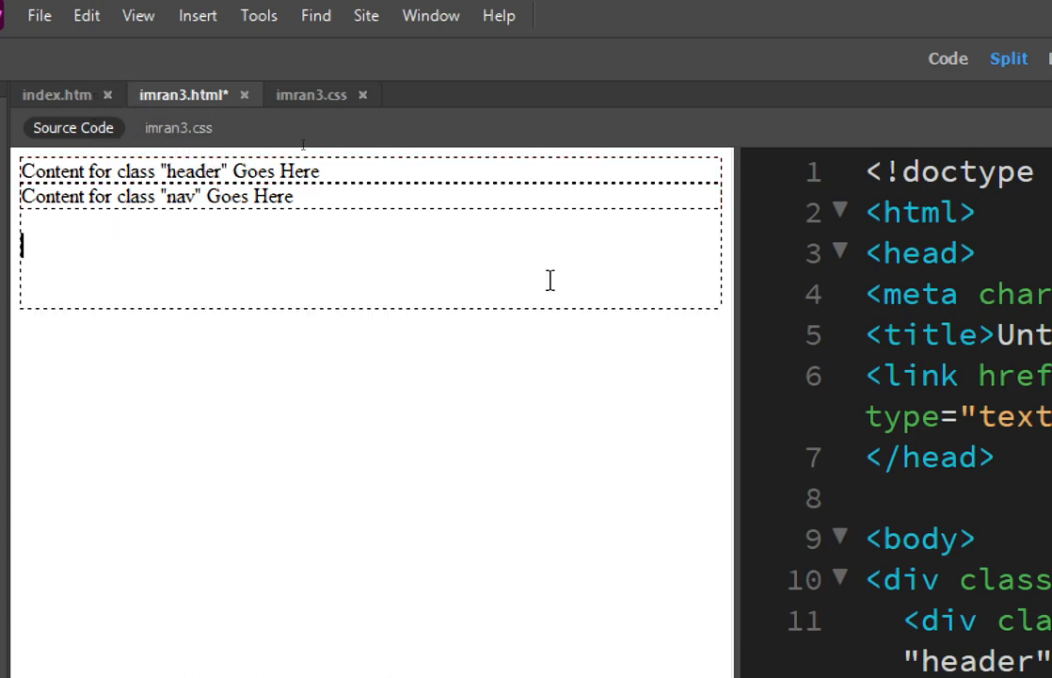
pyautogui.moveTo(738, 269); pyautogui.dragTo(564, 268)
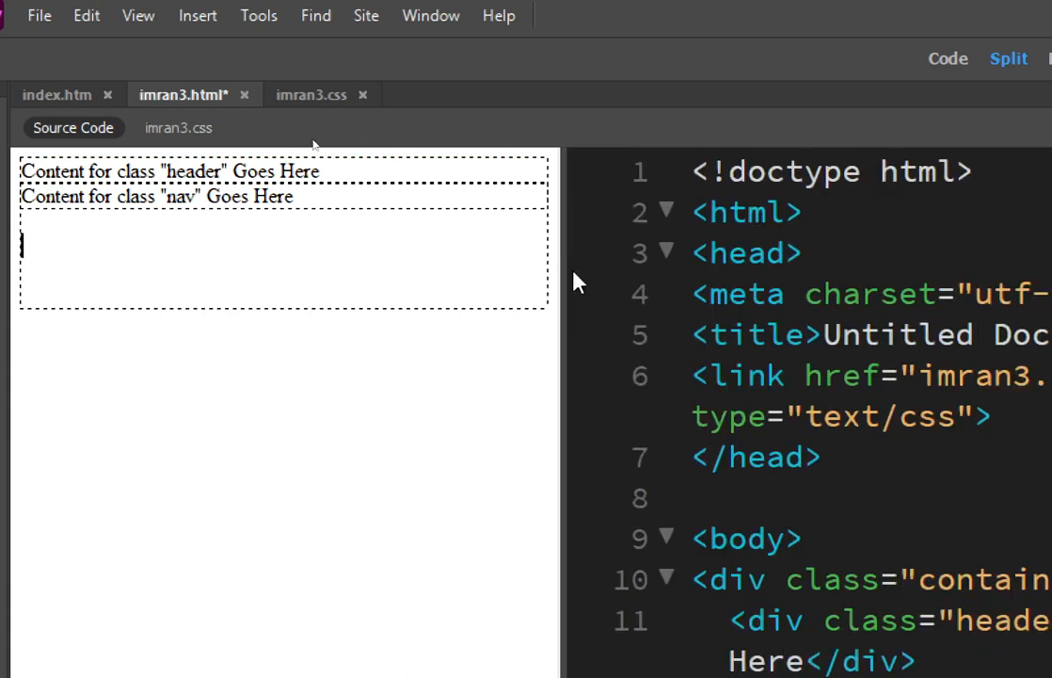
pyautogui.click(827, 550)
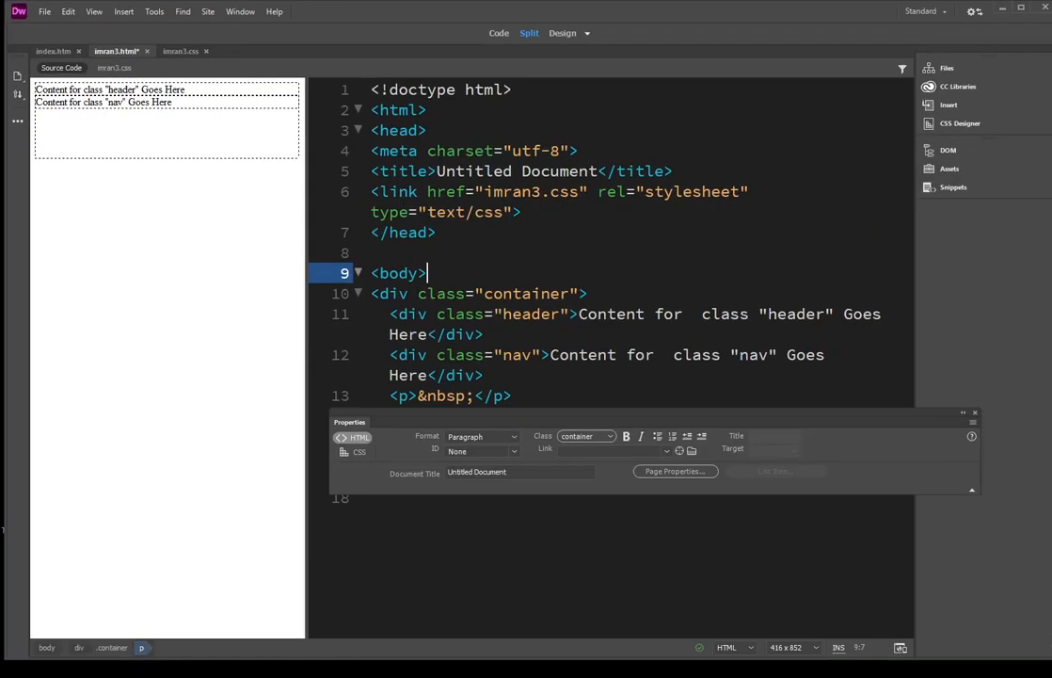
pyautogui.click(431, 315)
pyautogui.moveTo(460, 419); pyautogui.dragTo(472, 489)
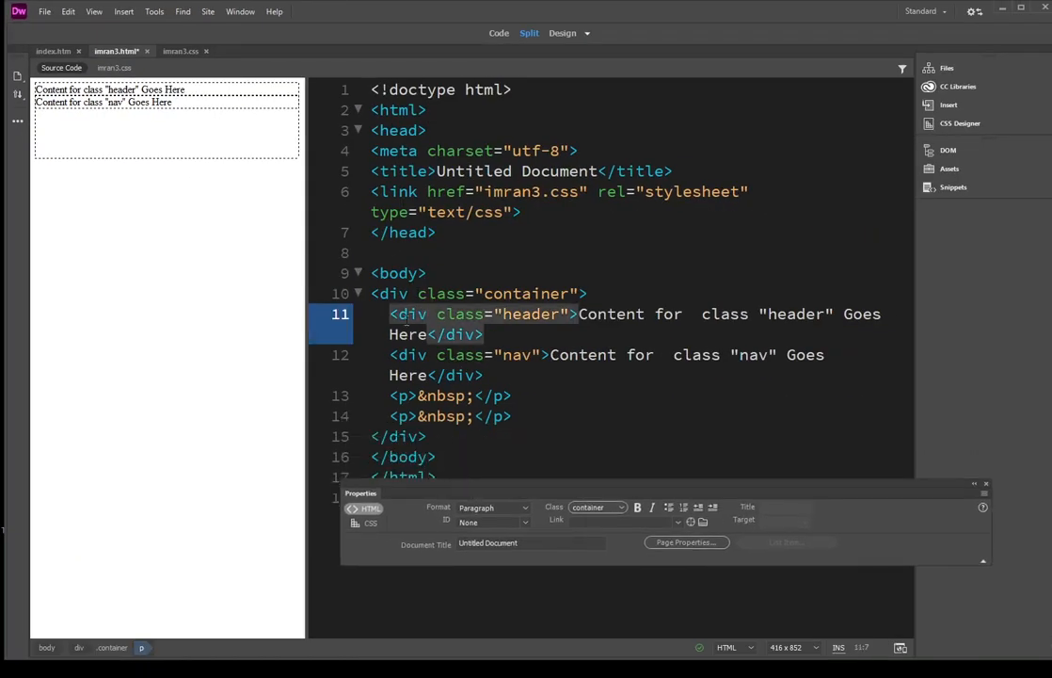
# - Highlight the container tag and its nested content in the code, and select the nav div in the design view to examine the nesting
pyautogui.moveTo(373, 294); pyautogui.dragTo(578, 293)
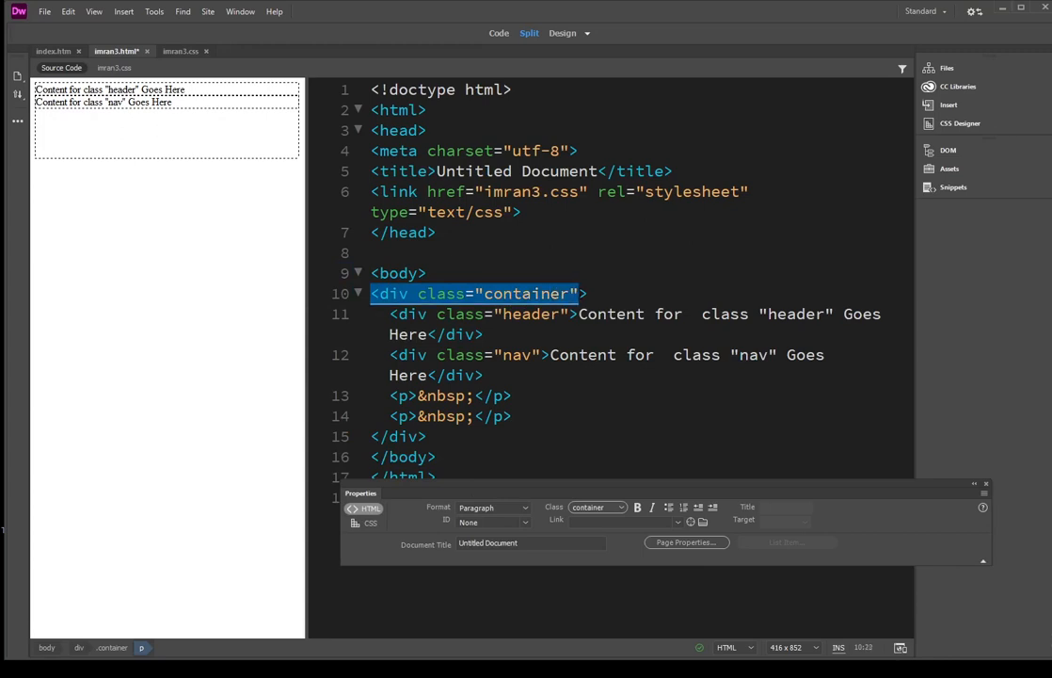
pyautogui.click(459, 314)
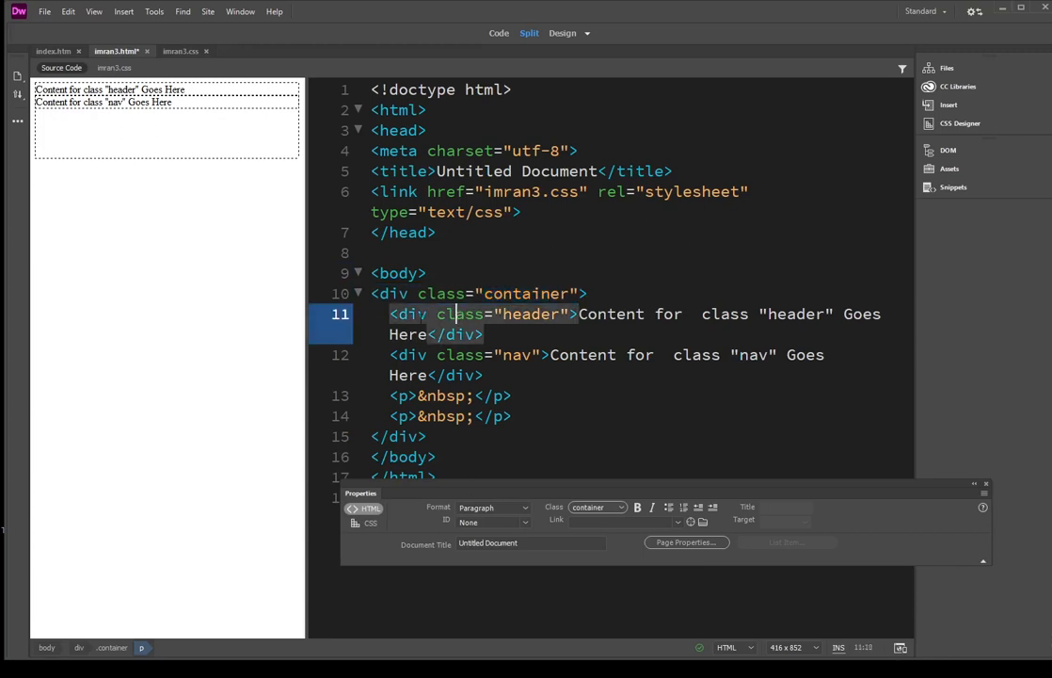
pyautogui.moveTo(390, 314); pyautogui.dragTo(525, 374)
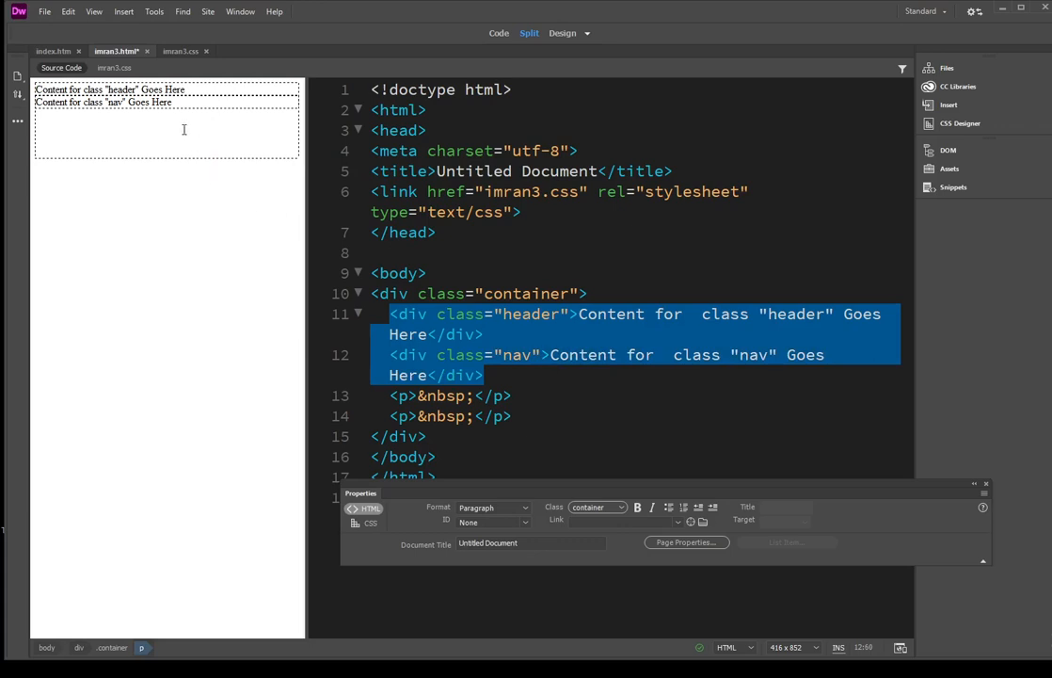
pyautogui.click(98, 131)
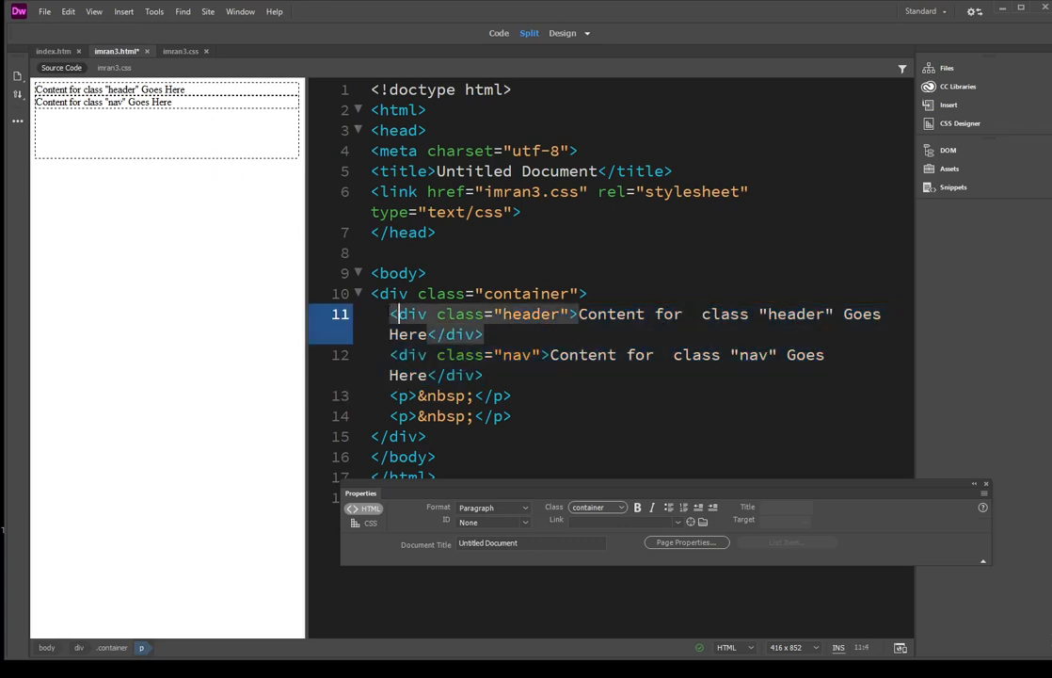
pyautogui.moveTo(390, 315); pyautogui.dragTo(508, 416)
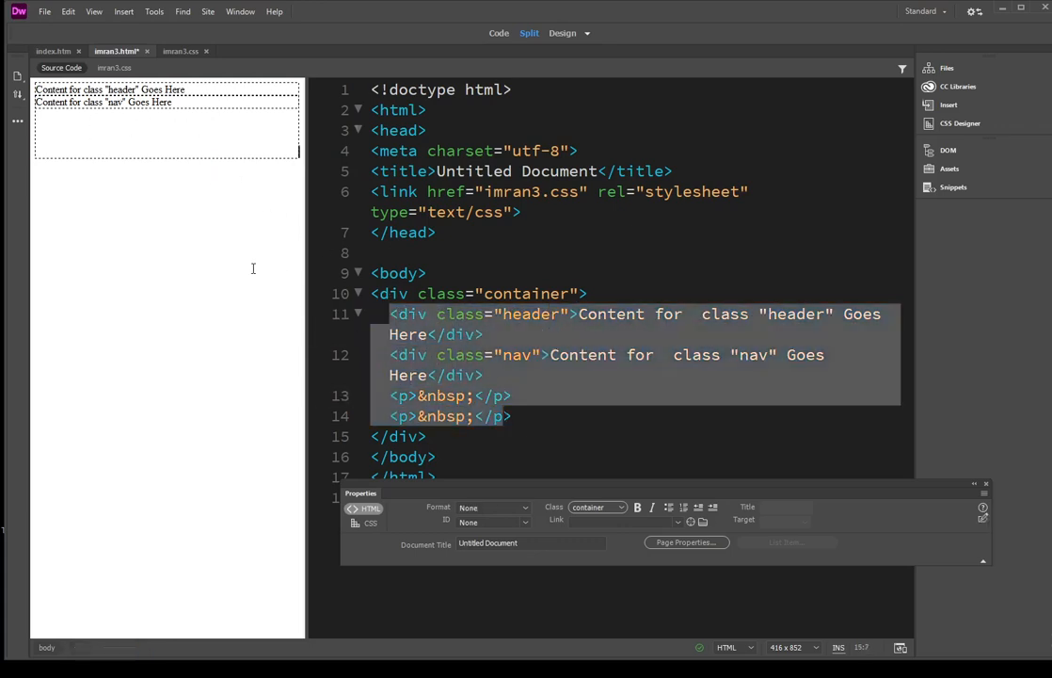
pyautogui.click(294, 129)
pyautogui.click(165, 110)
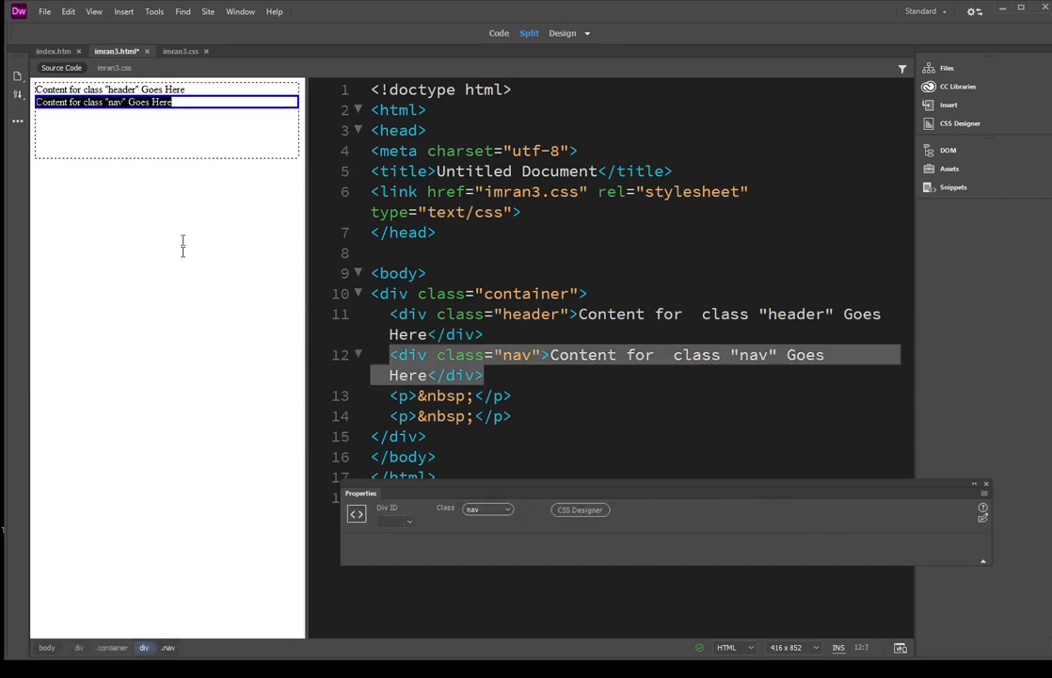
# - Place the cursor in the header text and select body, the container div and the header div through the tag hierarchy
pyautogui.click(121, 89)
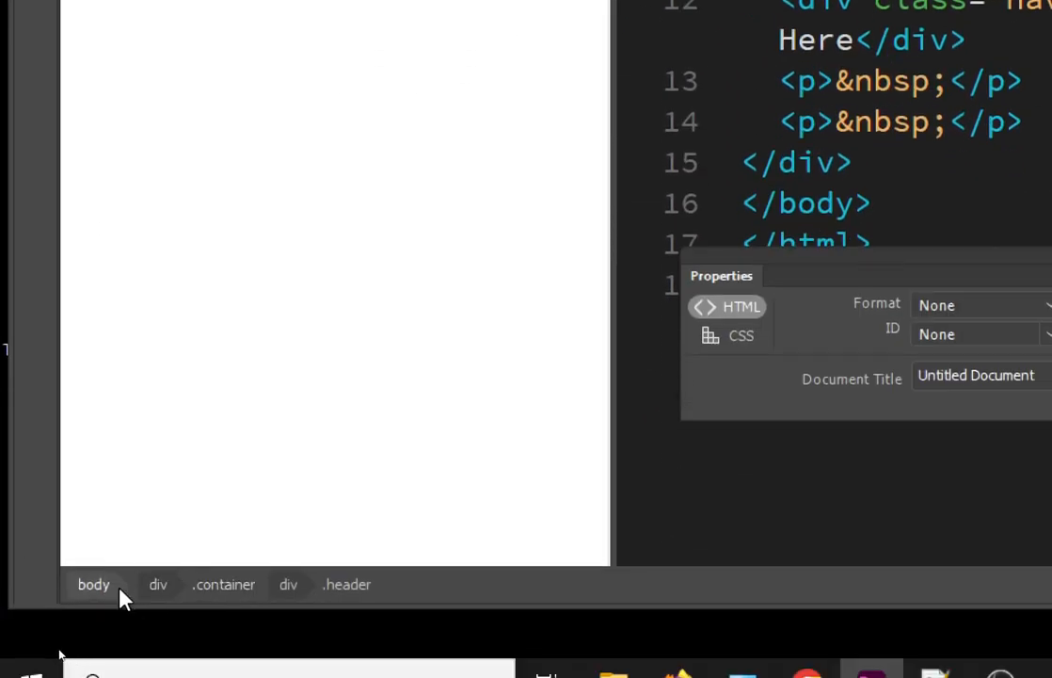
pyautogui.click(96, 587)
pyautogui.click(158, 587)
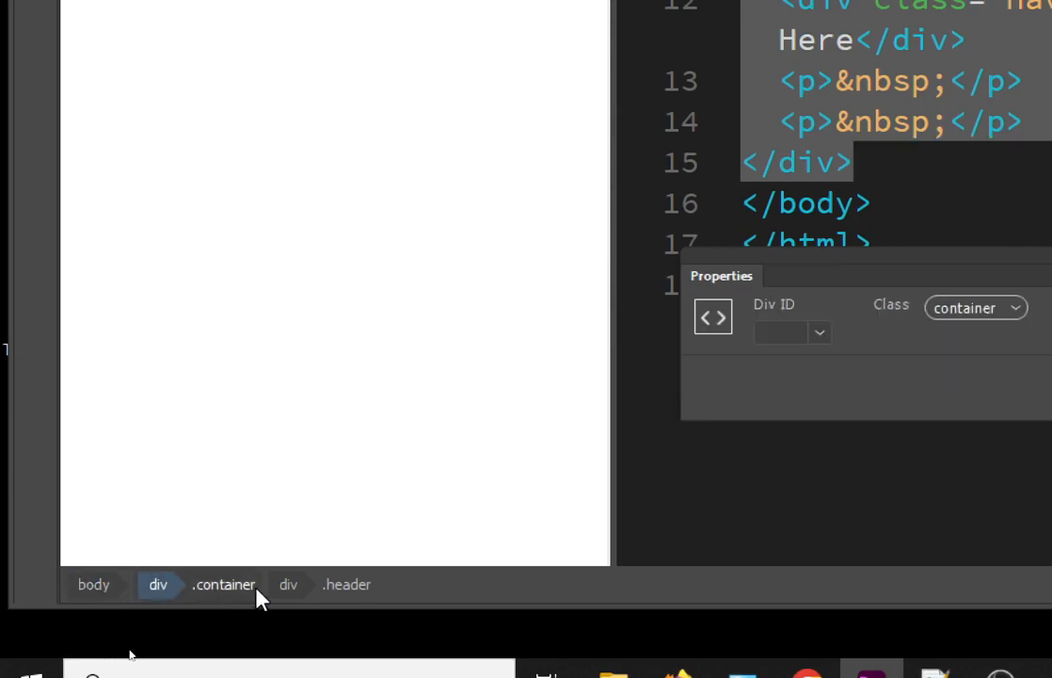
pyautogui.click(285, 588)
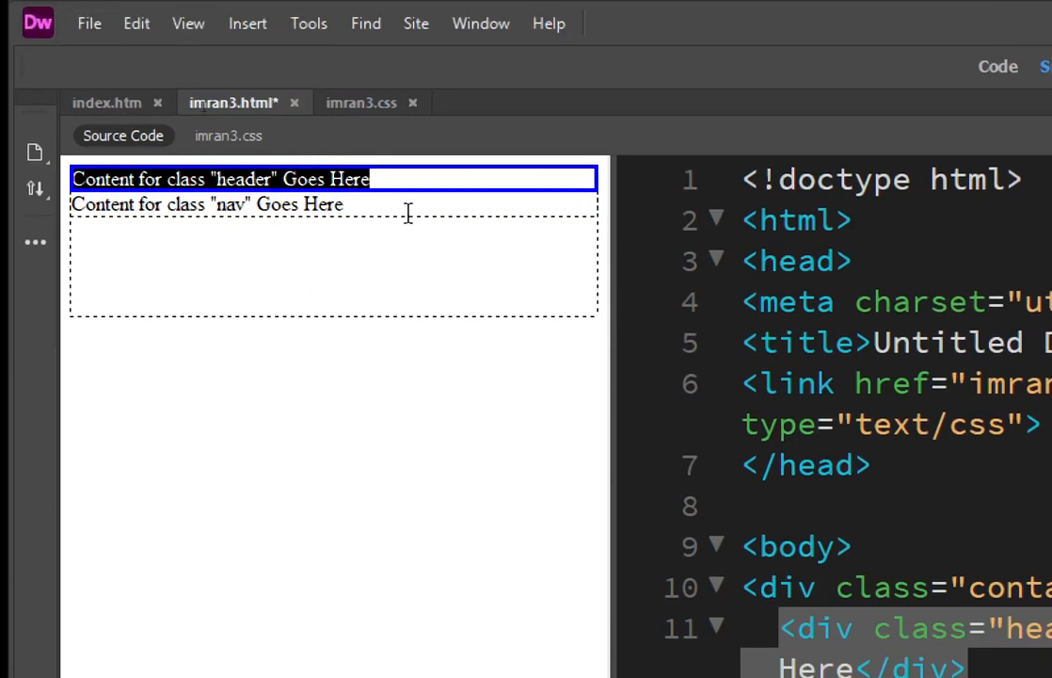
# - Insert a div with the class content at the insertion point on the empty line below the nav div
pyautogui.click(219, 261)
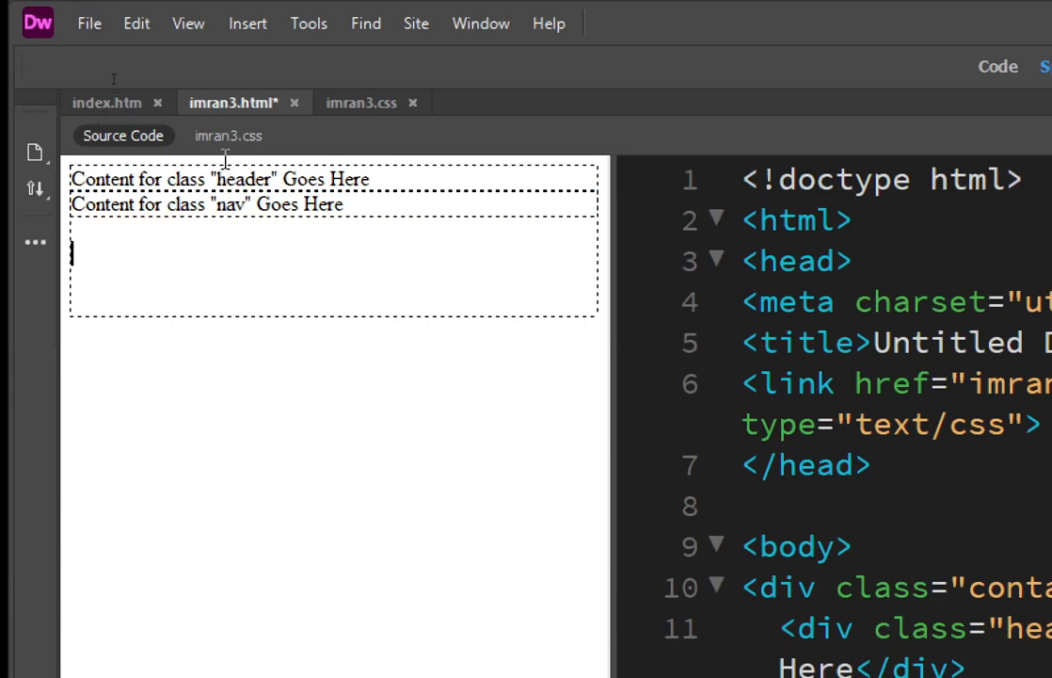
pyautogui.click(252, 26)
pyautogui.click(275, 56)
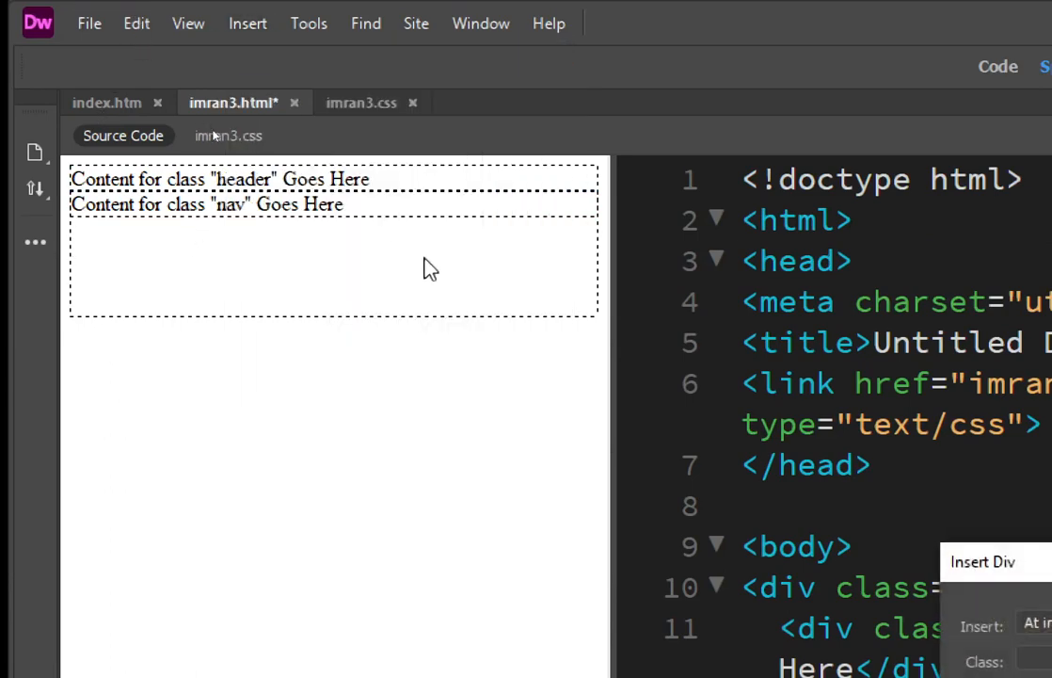
pyautogui.moveTo(1051, 563); pyautogui.dragTo(386, 244)
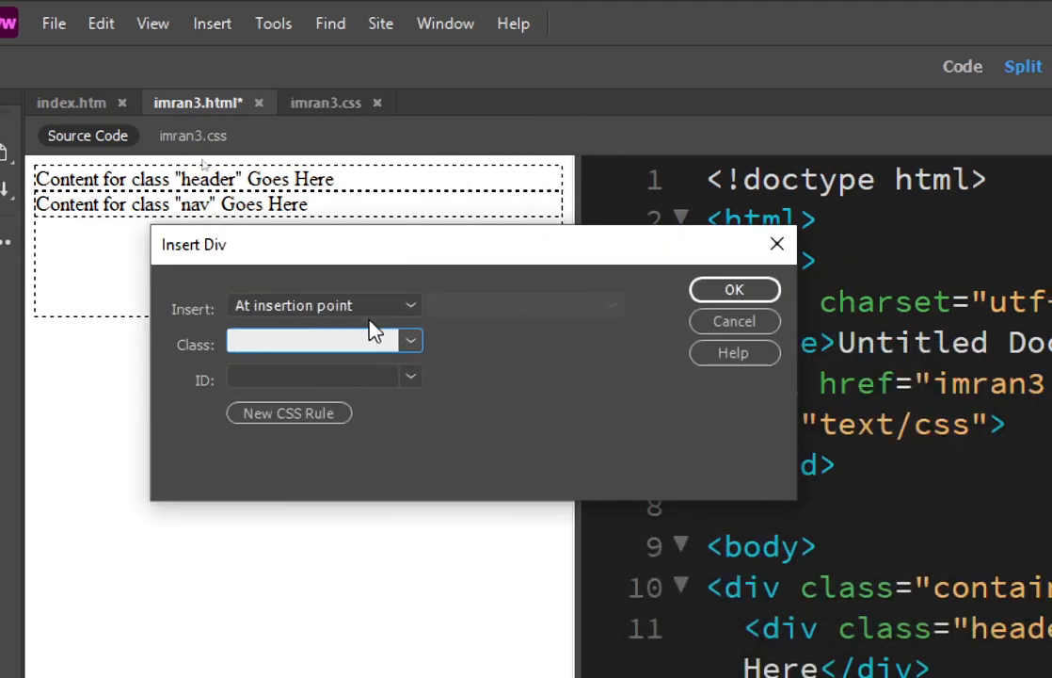
pyautogui.write('content')
pyautogui.press('Return')
# - Insert a div with the class right at the insertion point on the empty line below the content div
pyautogui.click(341, 259)
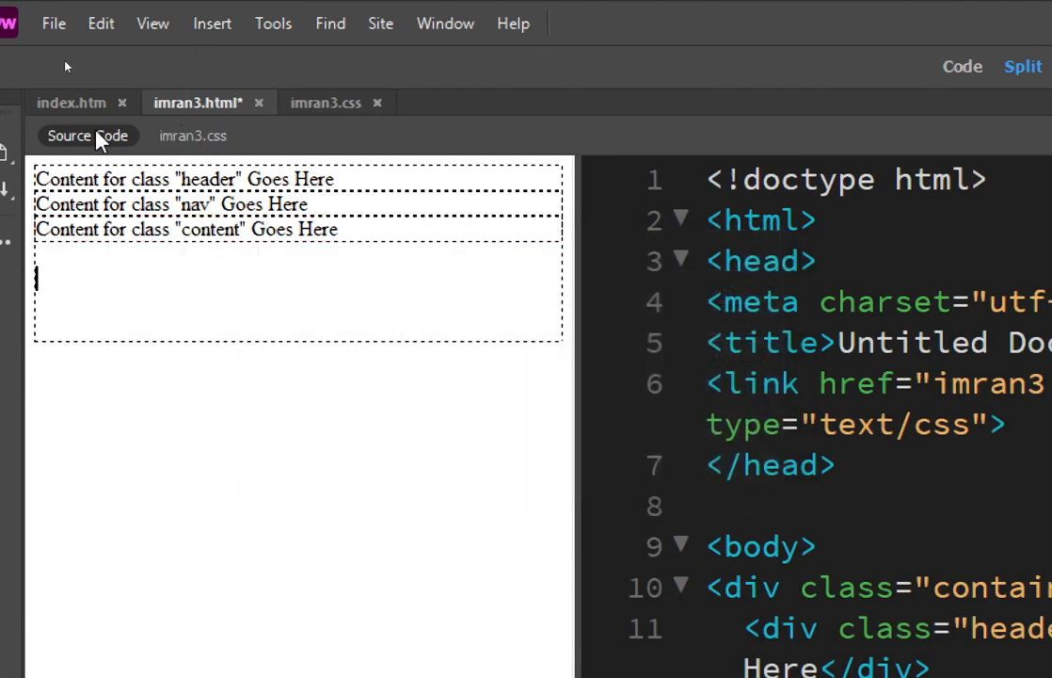
pyautogui.click(211, 24)
pyautogui.click(254, 56)
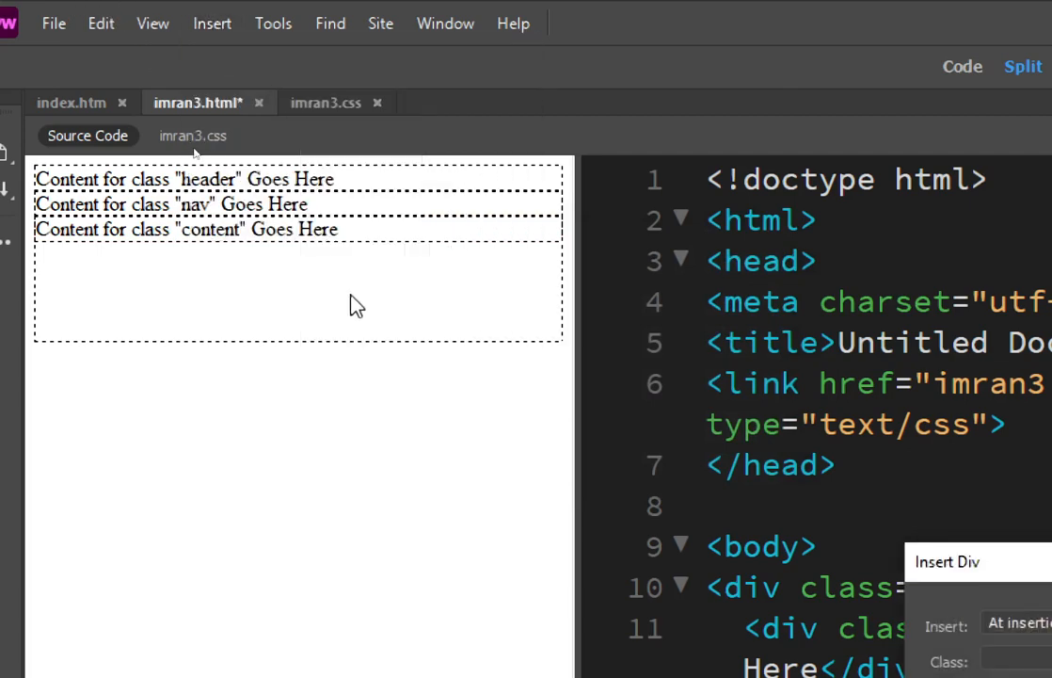
pyautogui.moveTo(423, 309); pyautogui.dragTo(377, 296)
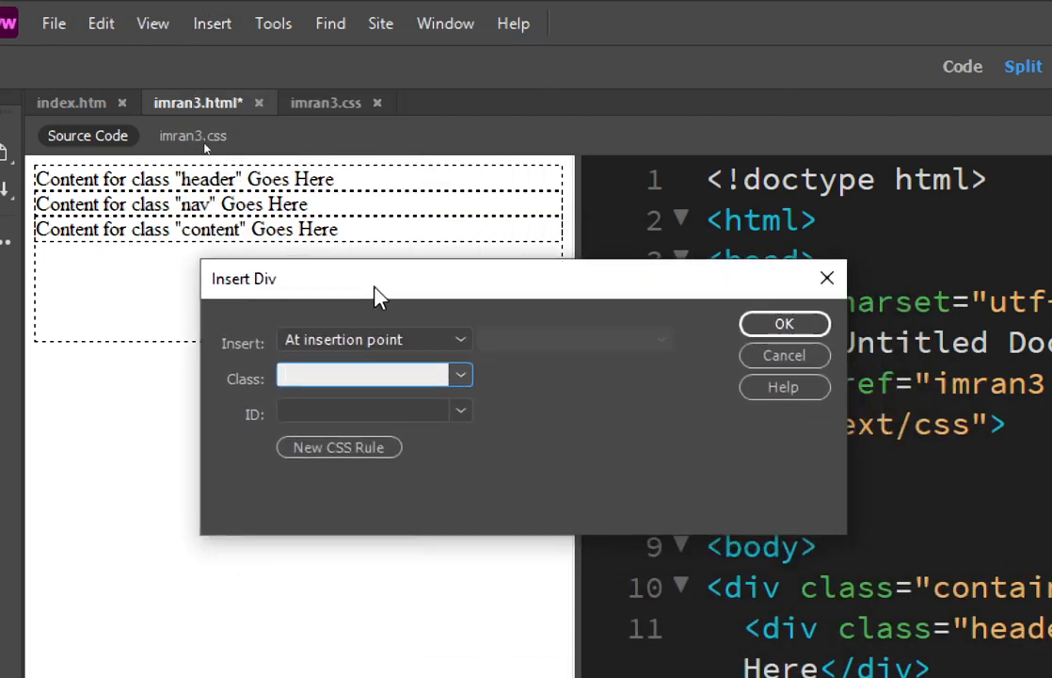
pyautogui.write('right')
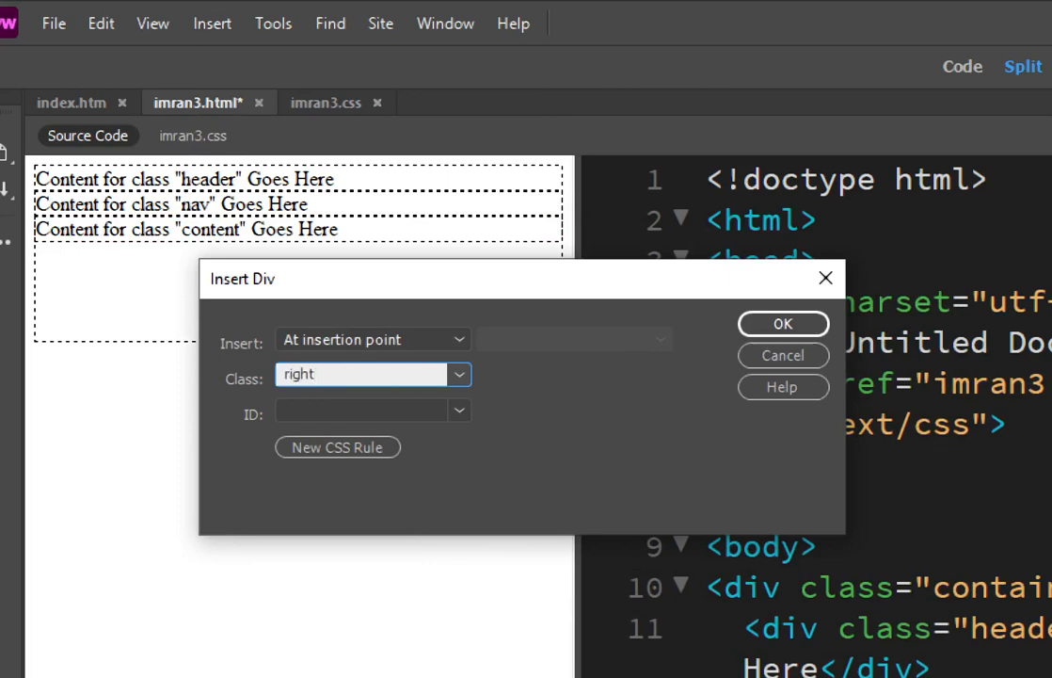
pyautogui.click(798, 329)
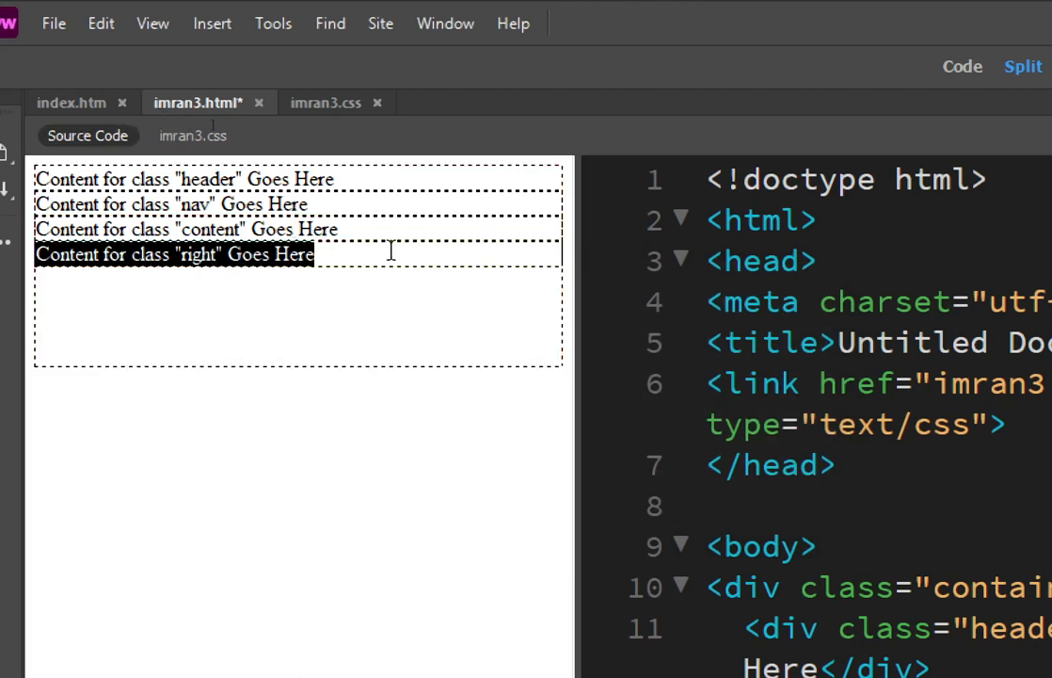
# - Insert a div with the class footer at the insertion point on the empty line below the right div
pyautogui.click(338, 304)
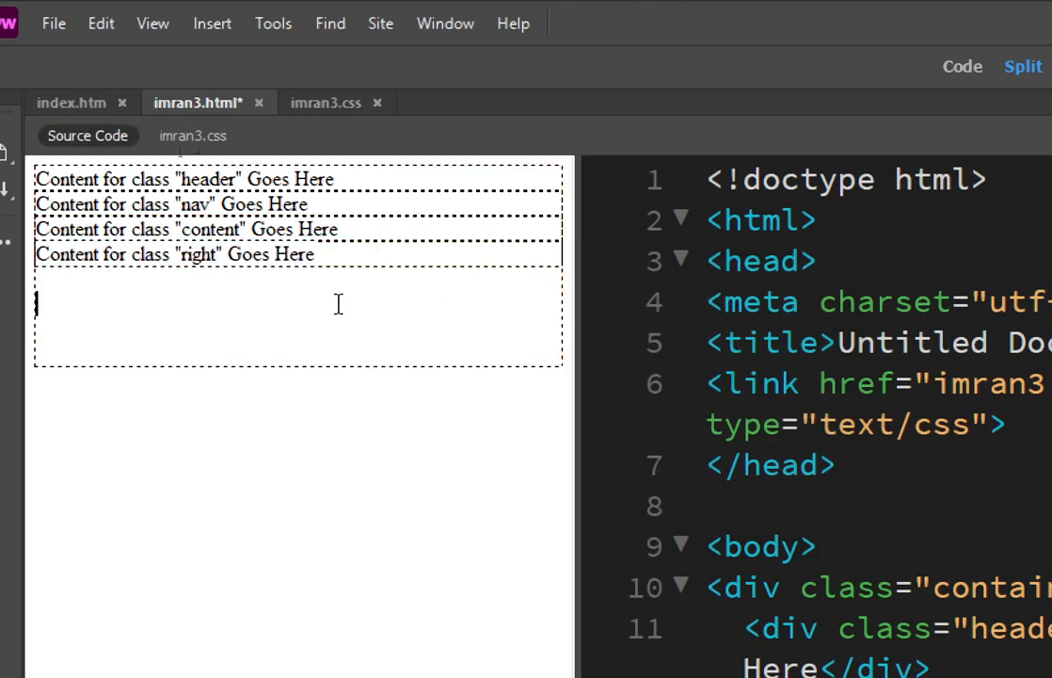
pyautogui.click(212, 23)
pyautogui.click(230, 52)
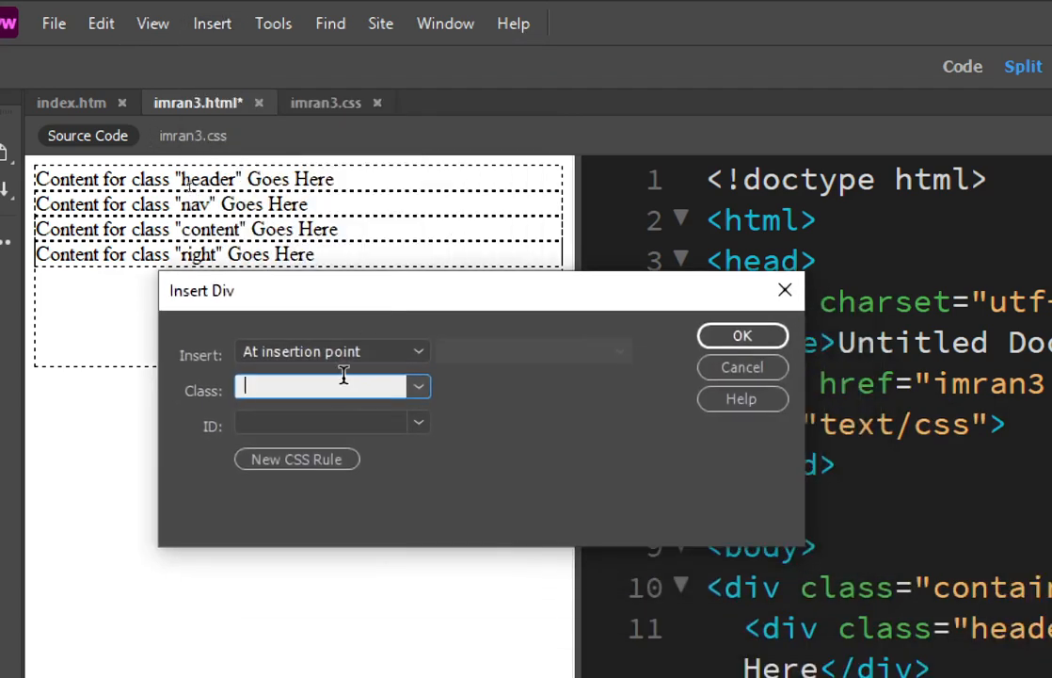
pyautogui.write('footer')
pyautogui.click(743, 337)
pyautogui.click(134, 312)
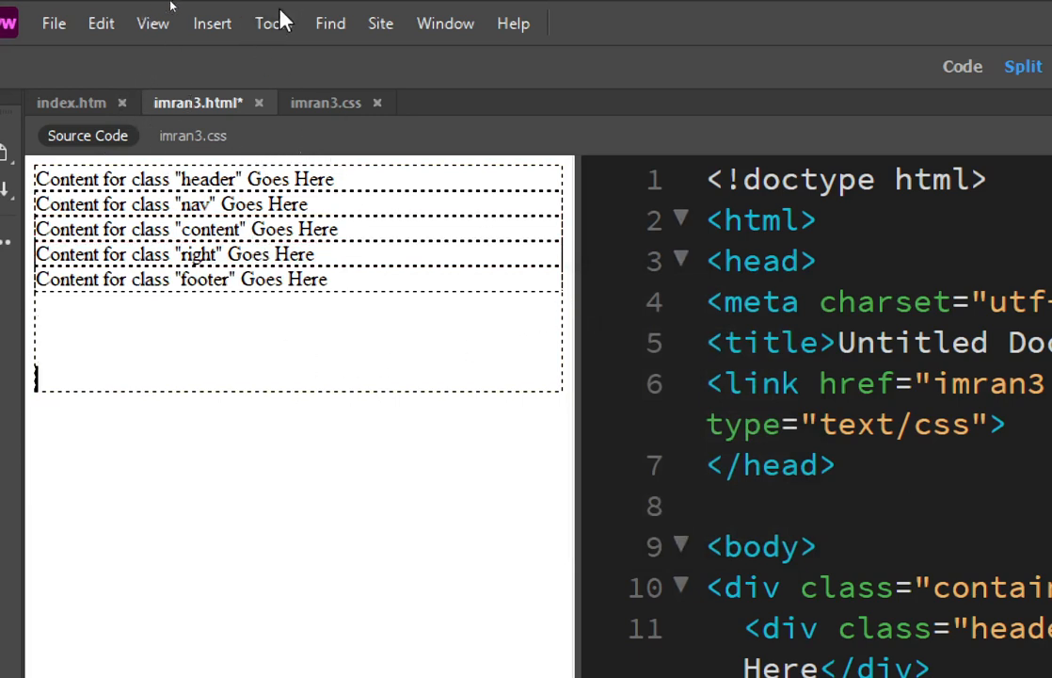
# - Show the CSS Designer and position it over the code view so that the design view stays uncovered
pyautogui.click(433, 26)
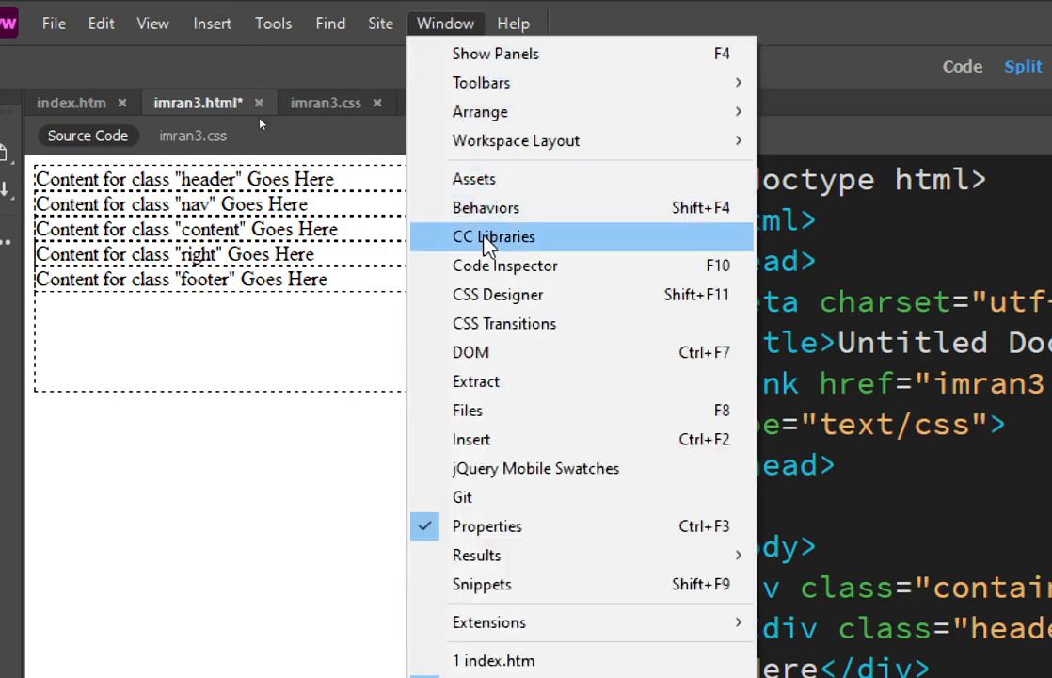
pyautogui.click(506, 296)
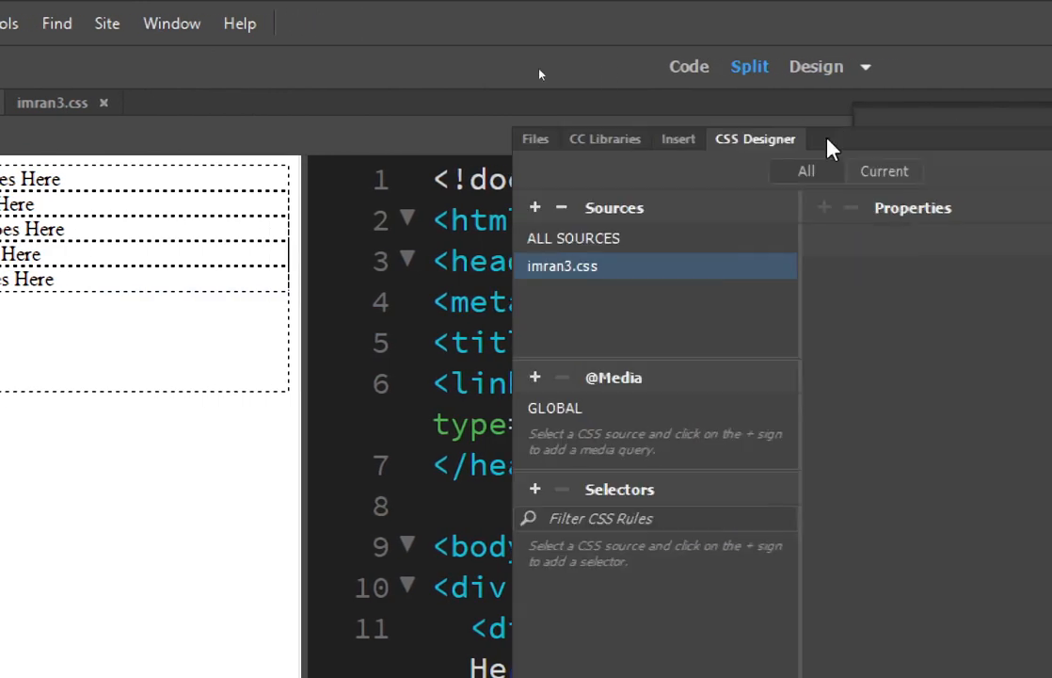
pyautogui.moveTo(828, 145); pyautogui.dragTo(465, 86)
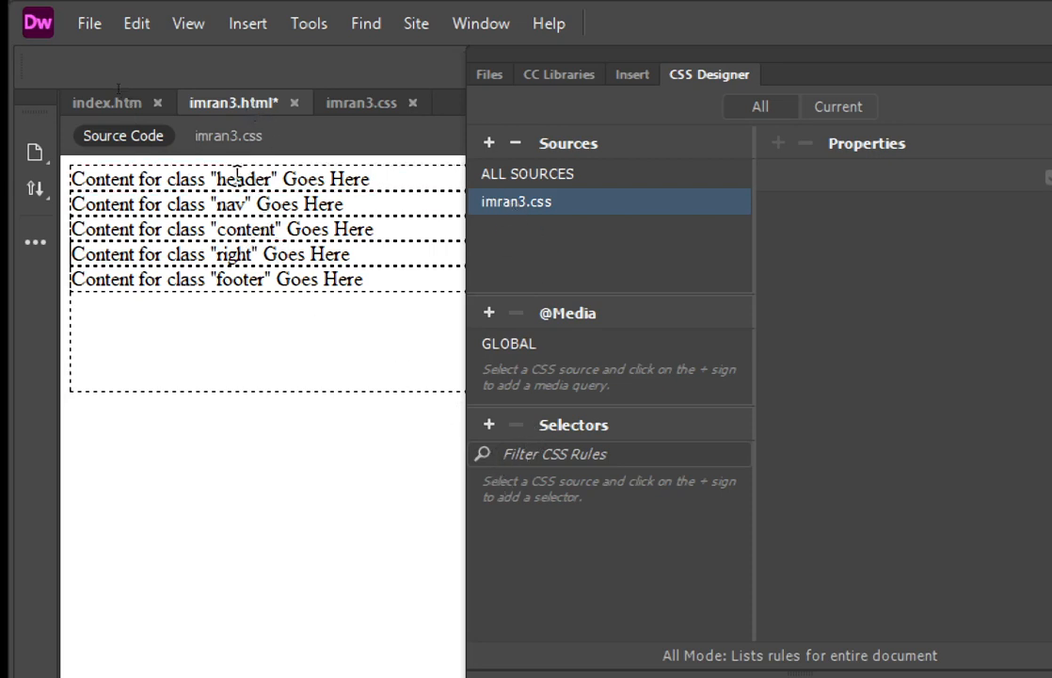
pyautogui.click(195, 294)
pyautogui.click(241, 176)
pyautogui.moveTo(684, 56); pyautogui.dragTo(854, 170)
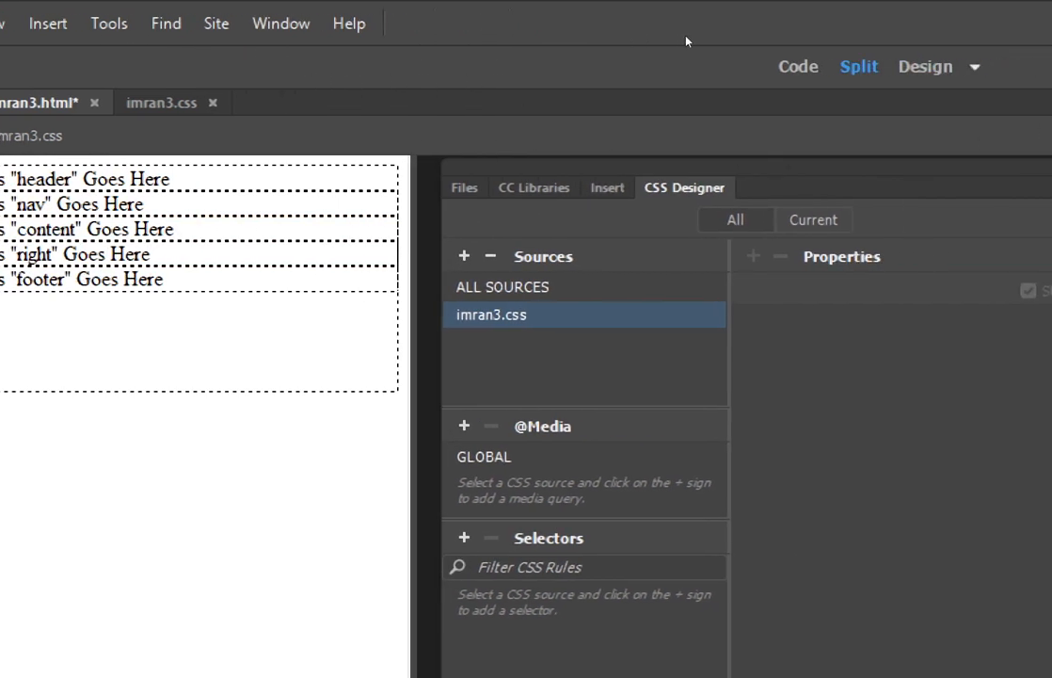
# - Check the header, content, right and footer divs one by one in Live view and return to Design view
pyautogui.click(975, 67)
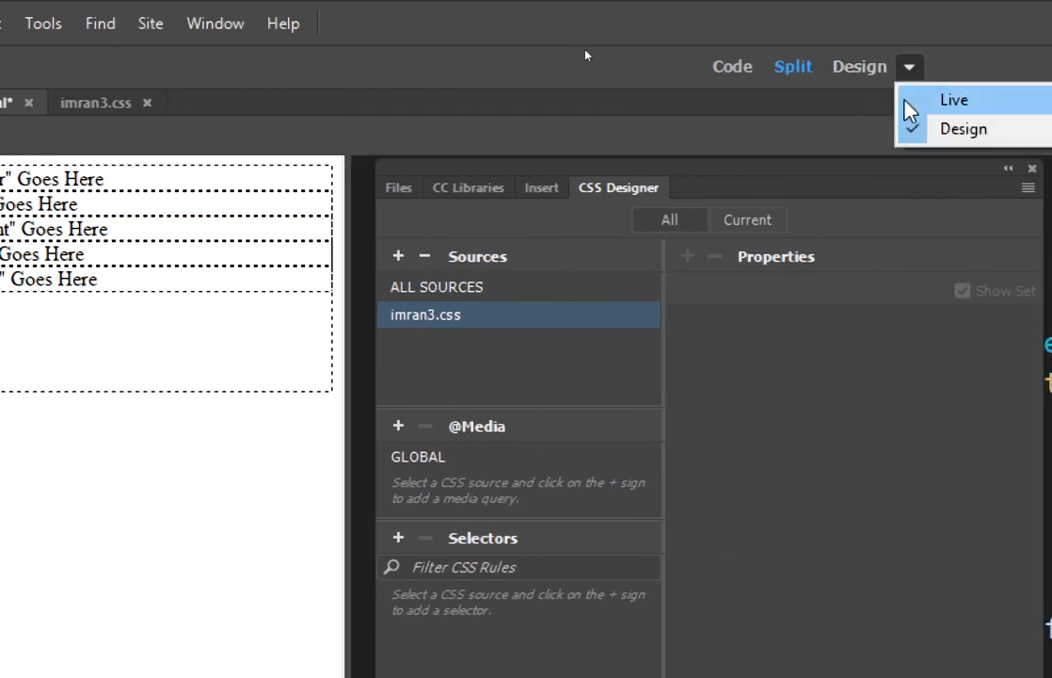
pyautogui.click(905, 101)
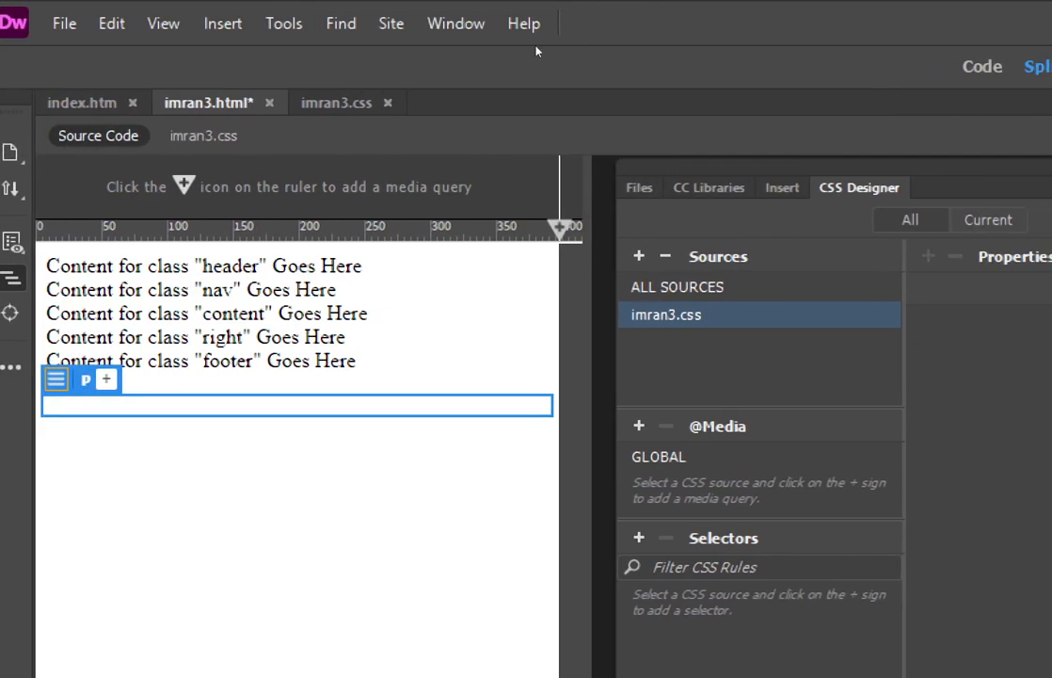
pyautogui.click(218, 256)
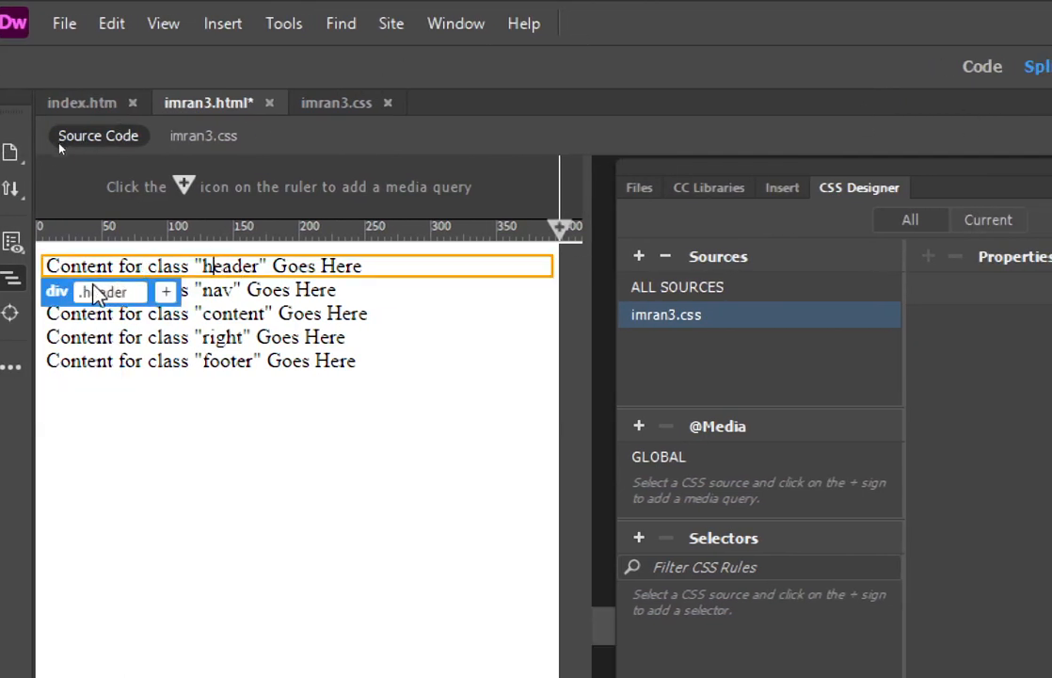
pyautogui.click(99, 318)
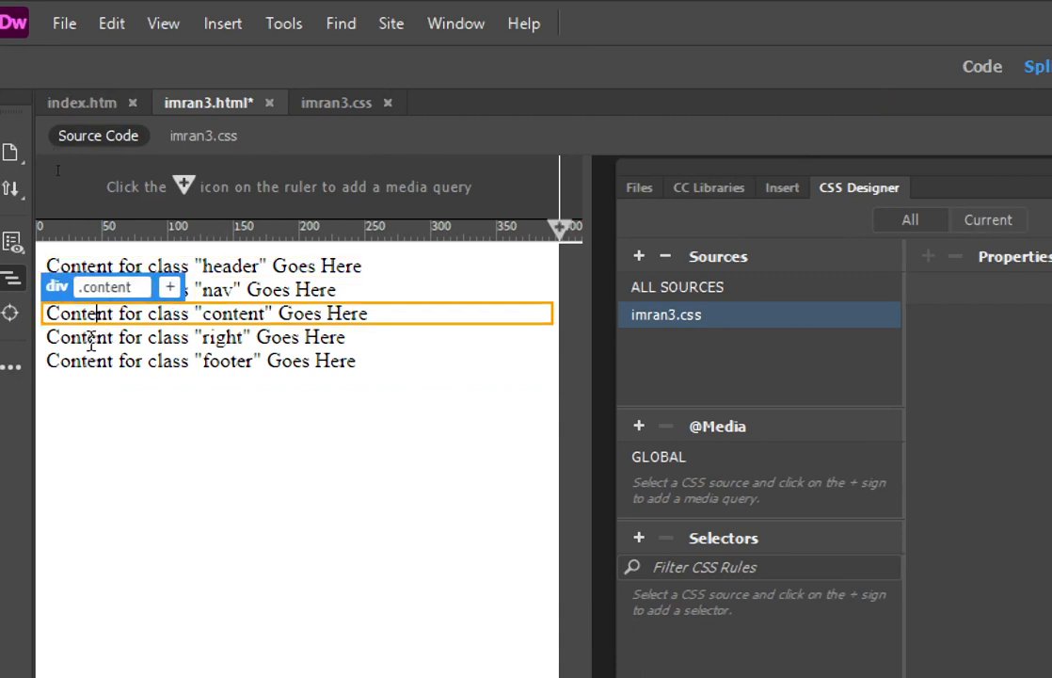
pyautogui.click(90, 340)
pyautogui.click(89, 361)
pyautogui.click(82, 266)
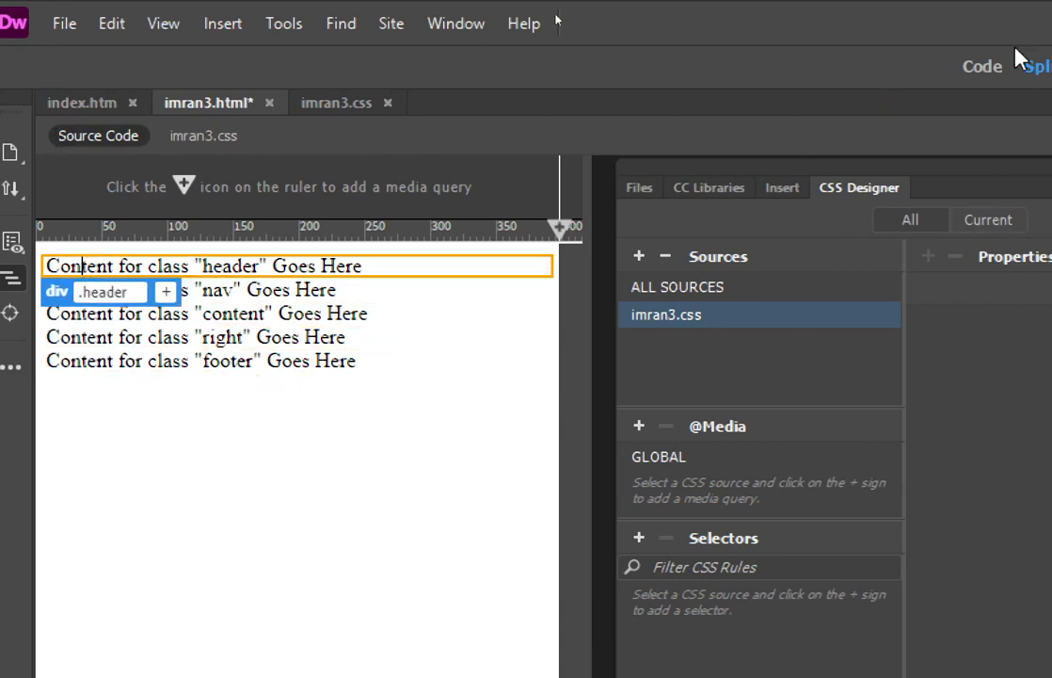
pyautogui.click(1047, 67)
pyautogui.click(1047, 129)
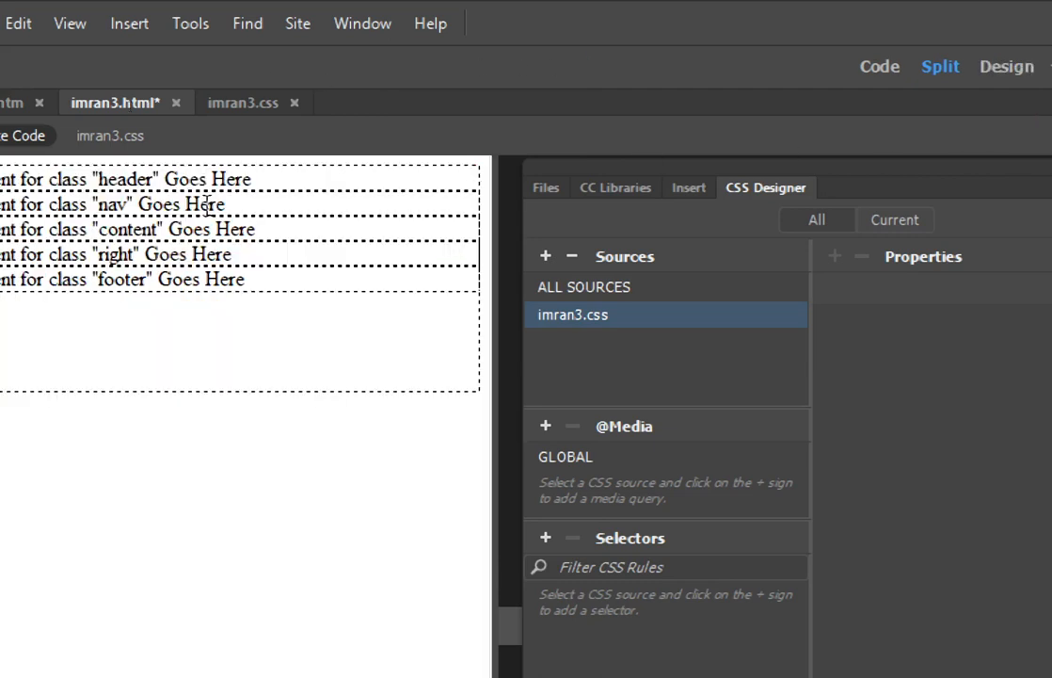
# - Select the container div through the tag hierarchy and add a .container selector to imran3.css
pyautogui.click(113, 185)
pyautogui.click(75, 183)
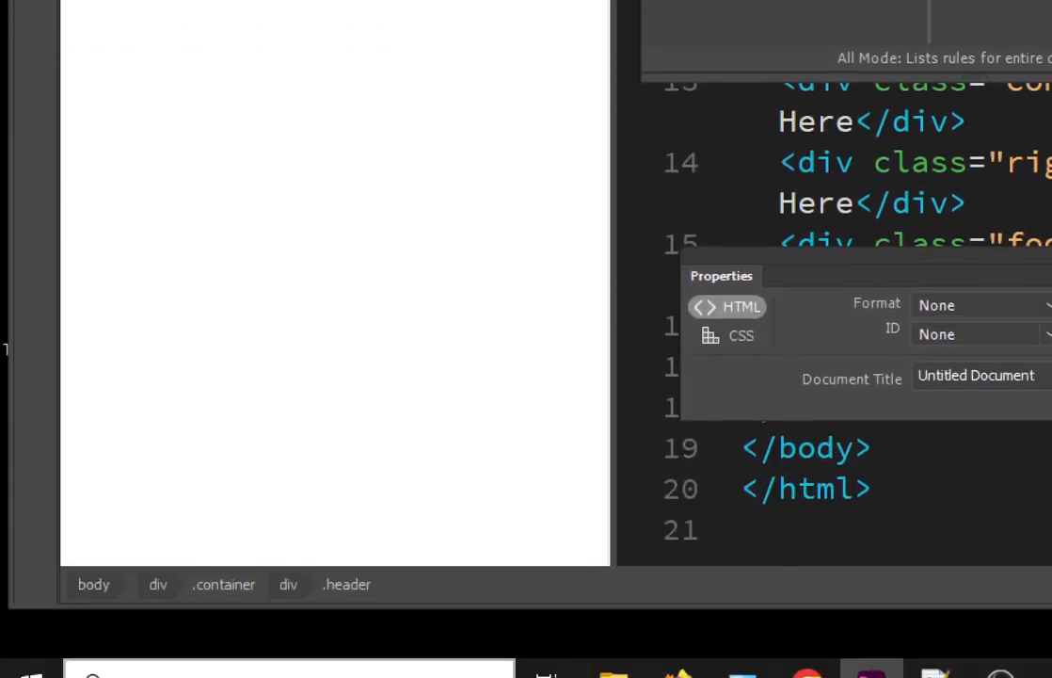
pyautogui.click(228, 590)
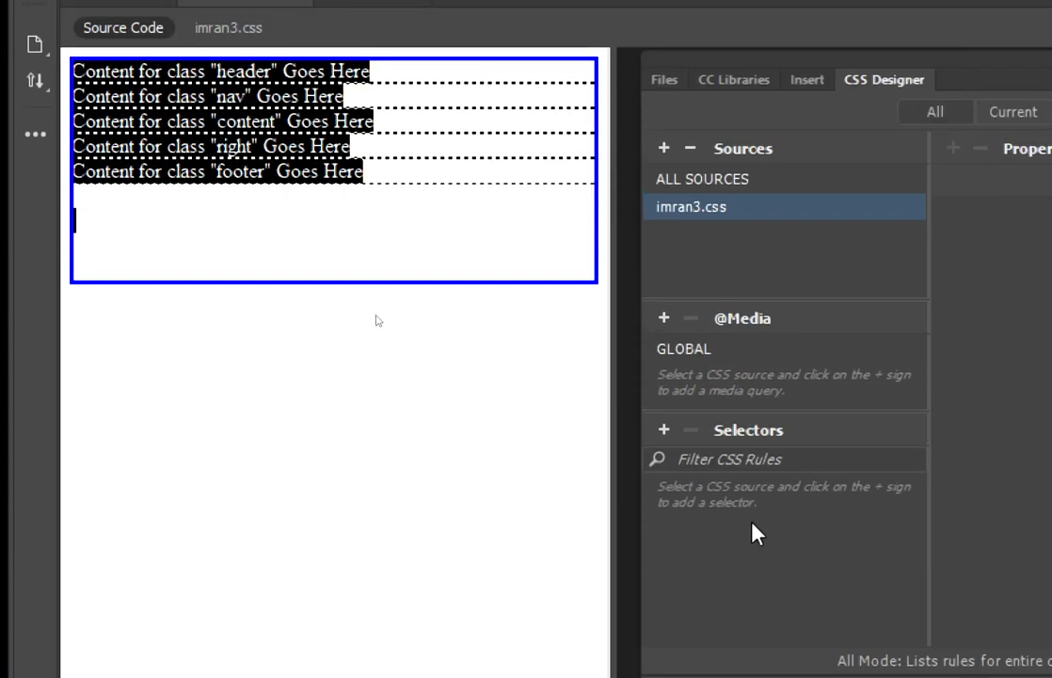
pyautogui.click(735, 458)
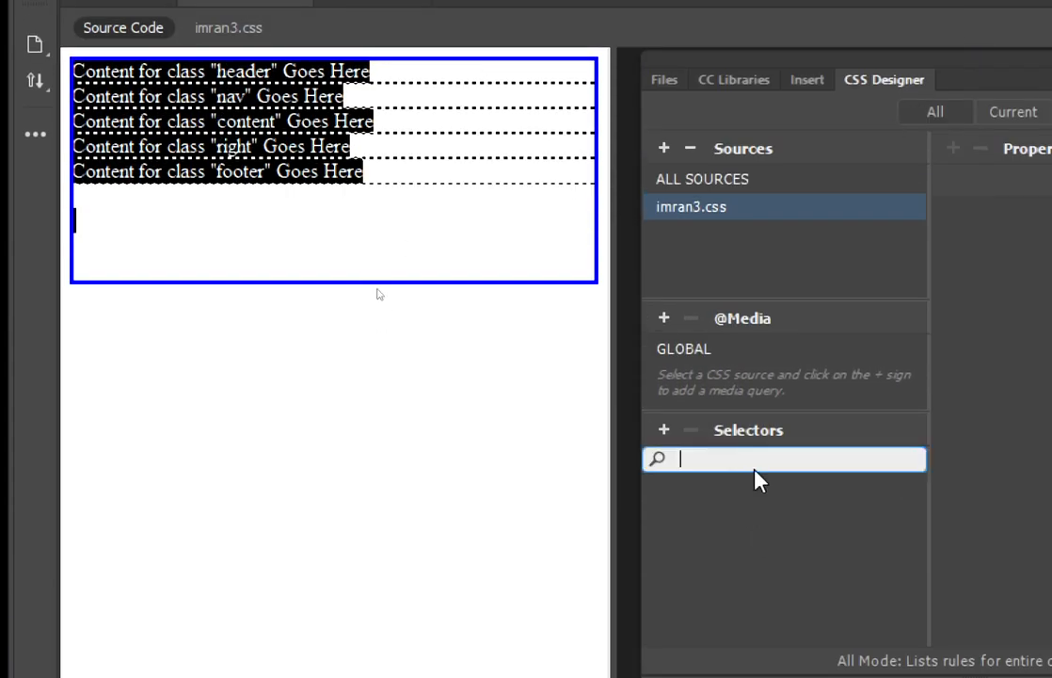
pyautogui.click(665, 431)
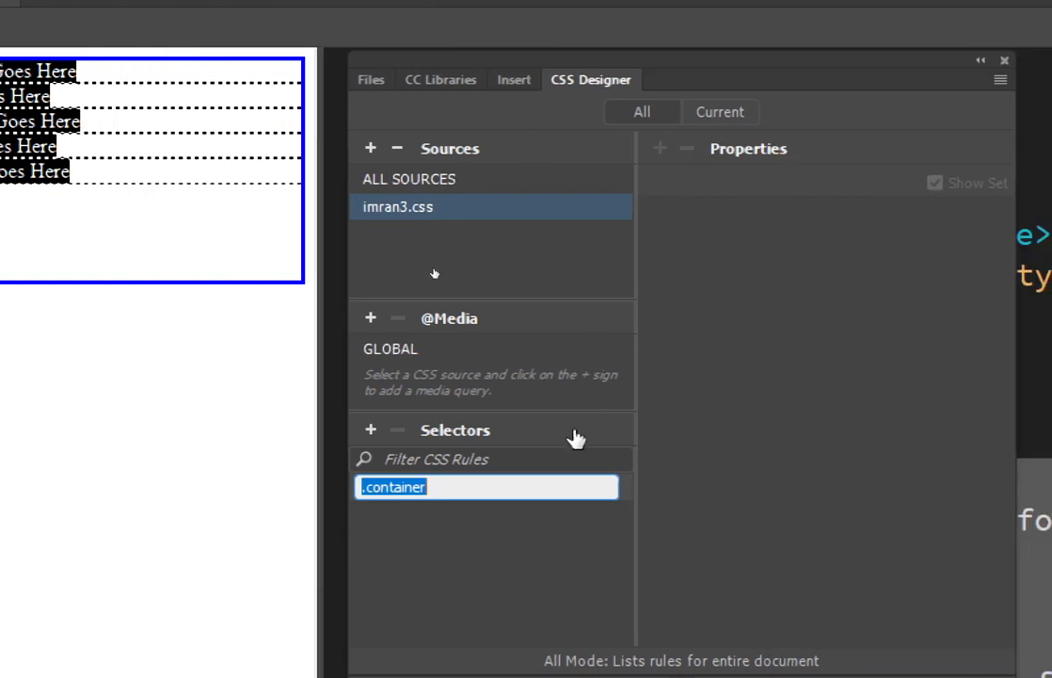
pyautogui.press('Return')
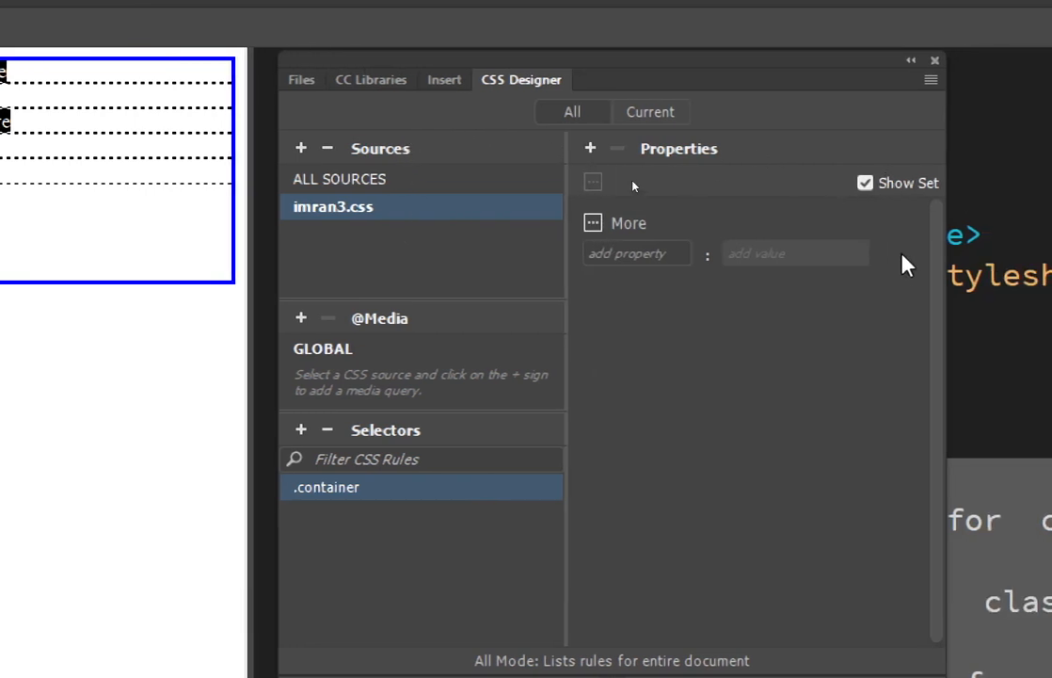
# - Show all available properties for the .container rule and set its width to 1000px
pyautogui.click(865, 183)
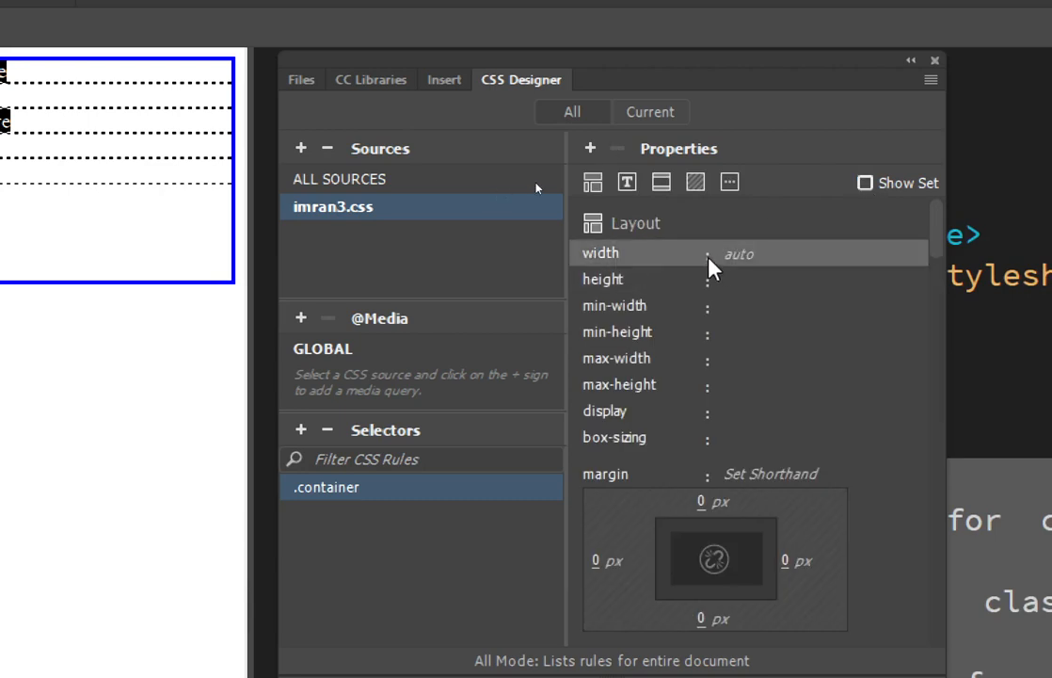
pyautogui.click(735, 260)
pyautogui.click(737, 260)
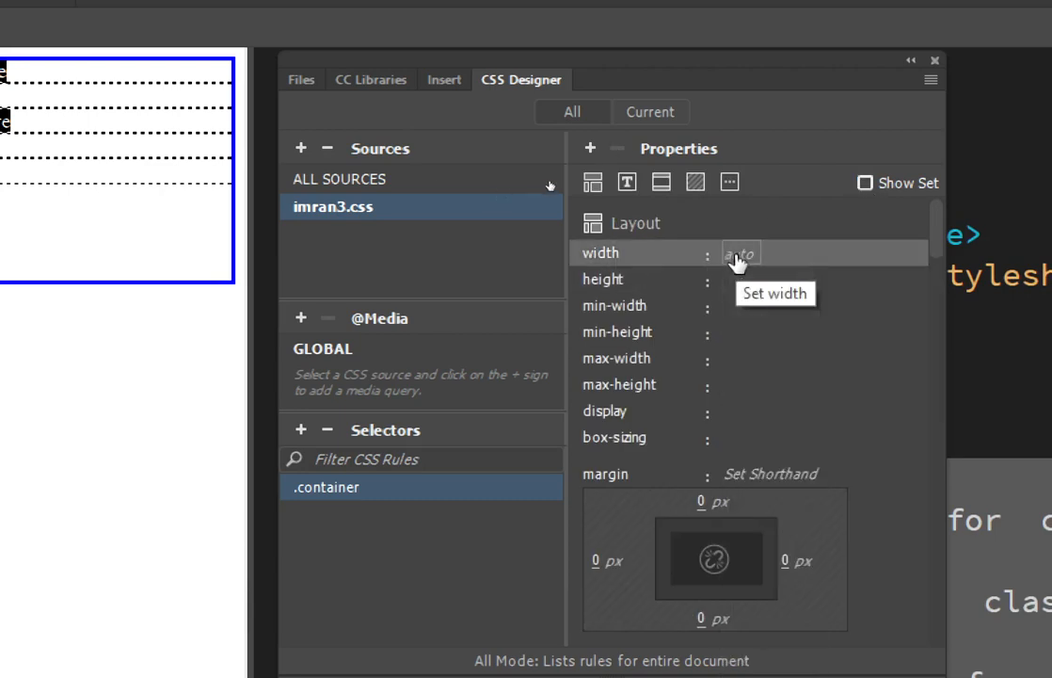
pyautogui.click(739, 253)
pyautogui.write('100')
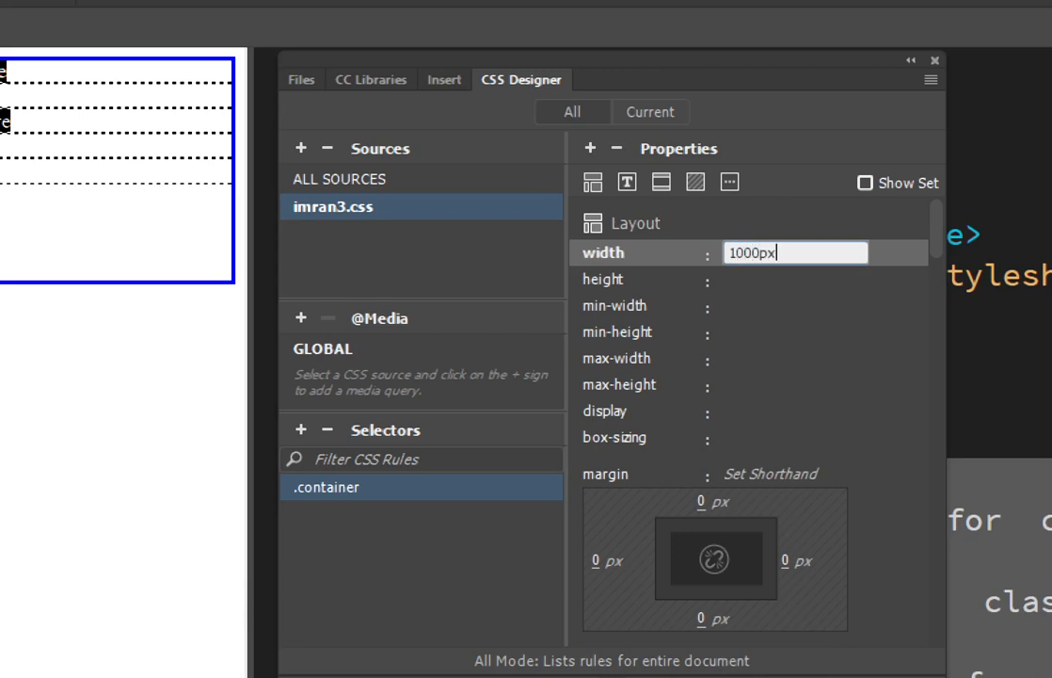
pyautogui.write('0px')
pyautogui.press('Return')
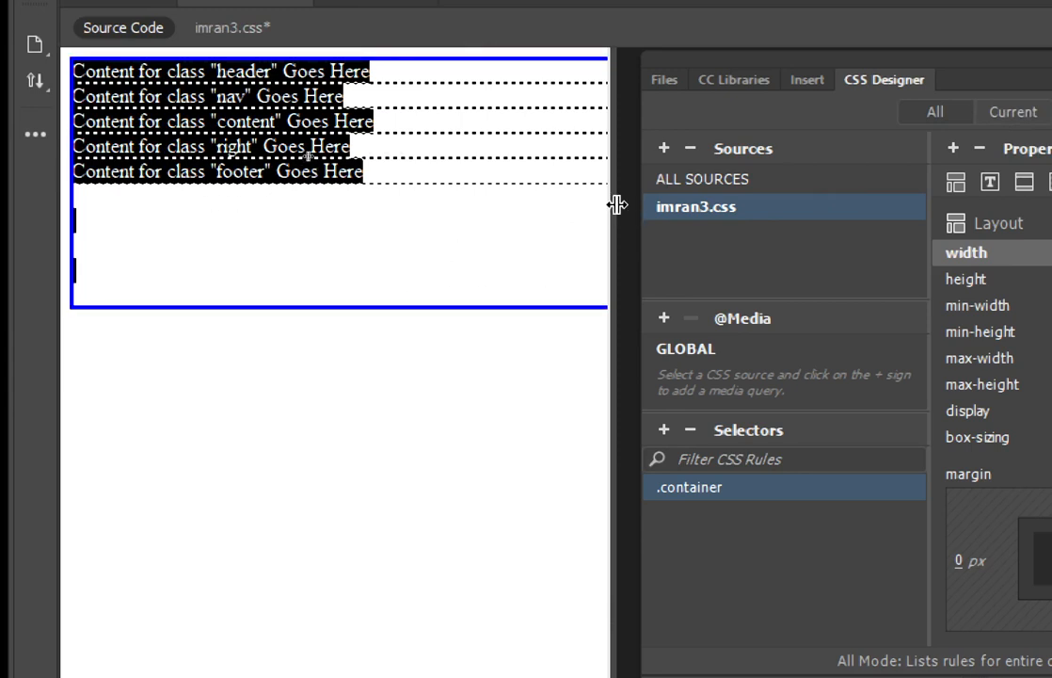
# - Widen the design view and reposition the CSS Designer to inspect the container's new width
pyautogui.moveTo(617, 204); pyautogui.dragTo(851, 215)
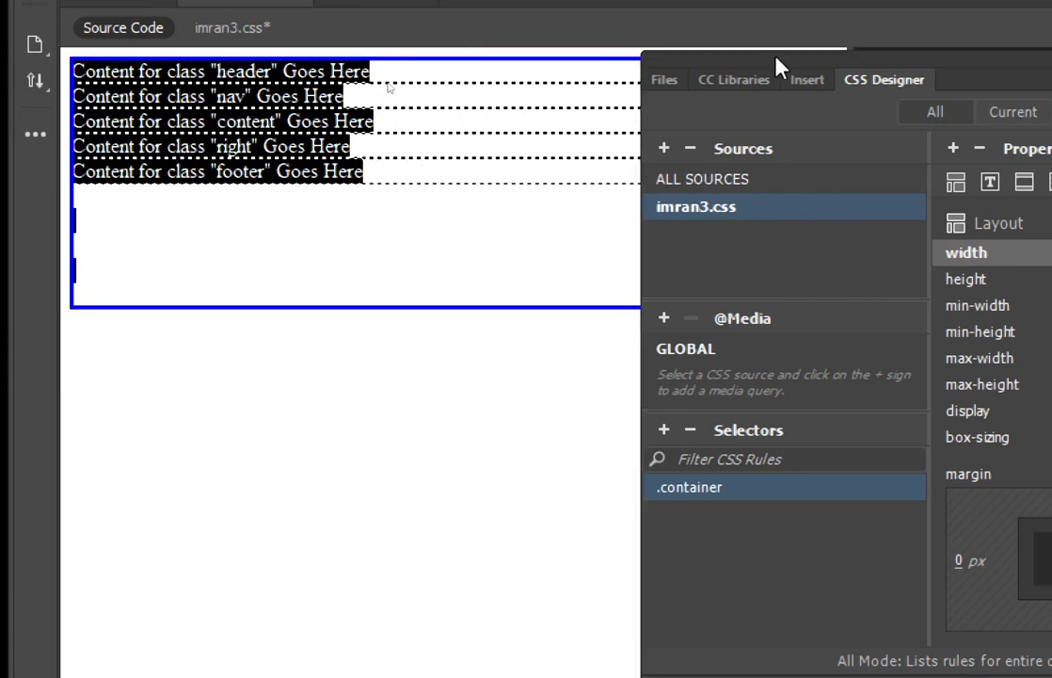
pyautogui.moveTo(773, 56); pyautogui.dragTo(731, 180)
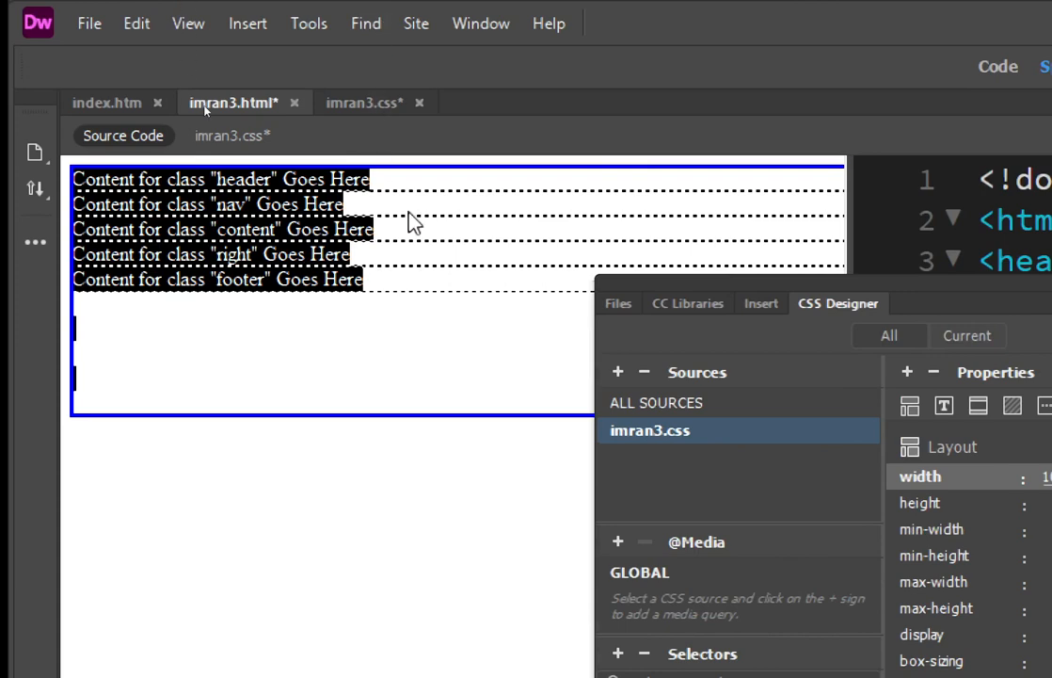
pyautogui.moveTo(994, 287); pyautogui.dragTo(763, 160)
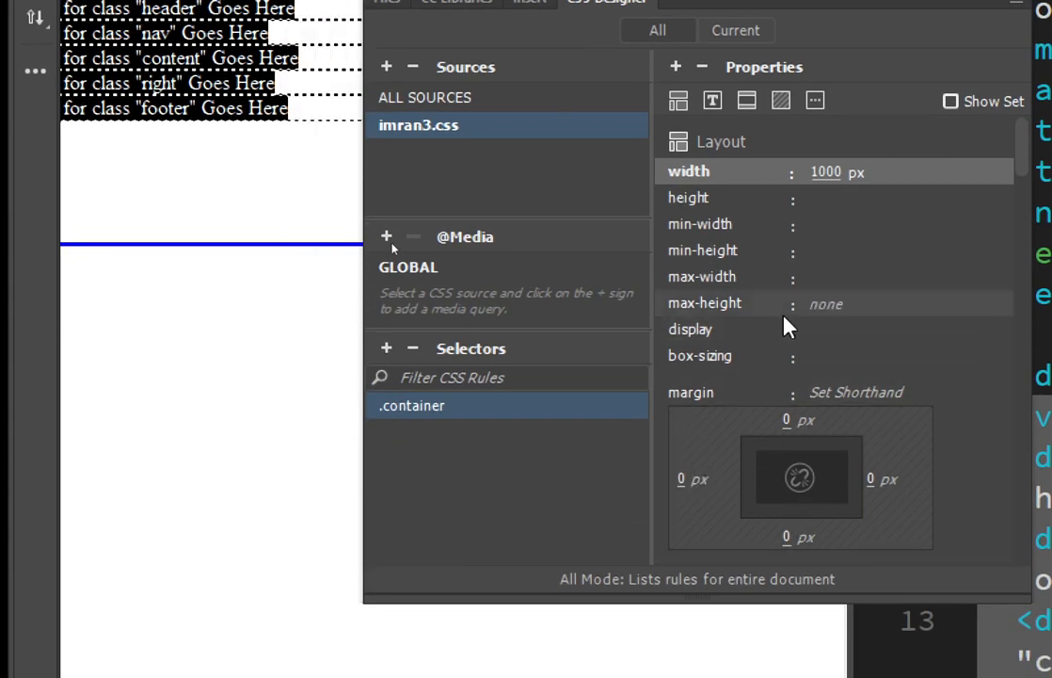
# - Set the left and right margins of the .container rule to auto
pyautogui.moveTo(1026, 170)
pyautogui.mouseDown()
pyautogui.moveTo(1038, 205)
pyautogui.moveTo(1034, 188)
pyautogui.mouseUp()
pyautogui.click(683, 265)
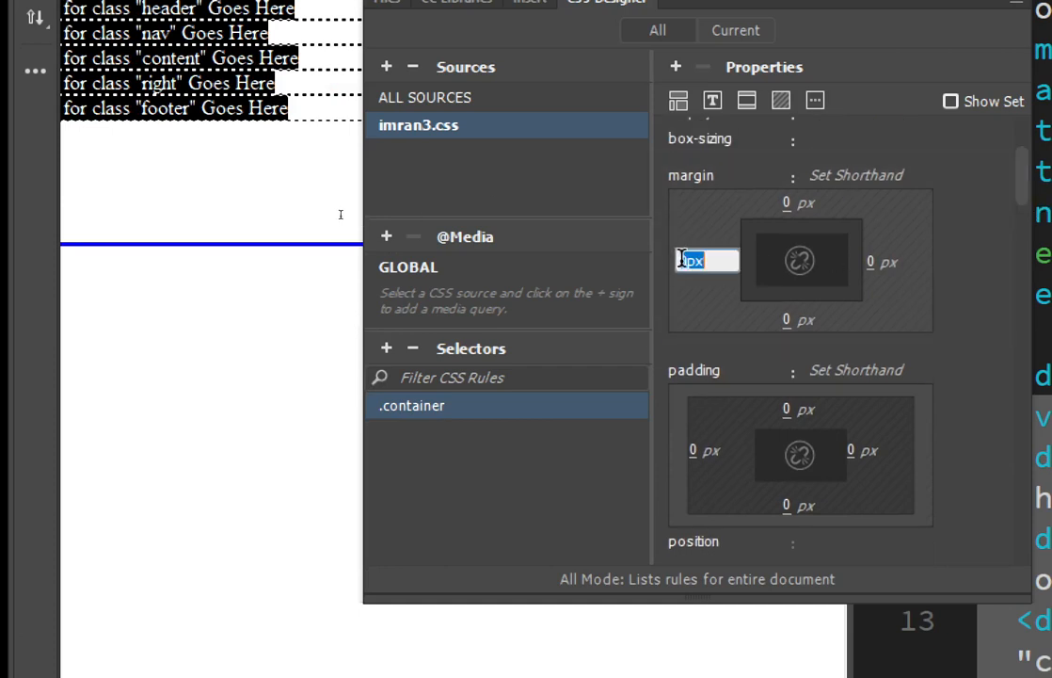
pyautogui.click(713, 263)
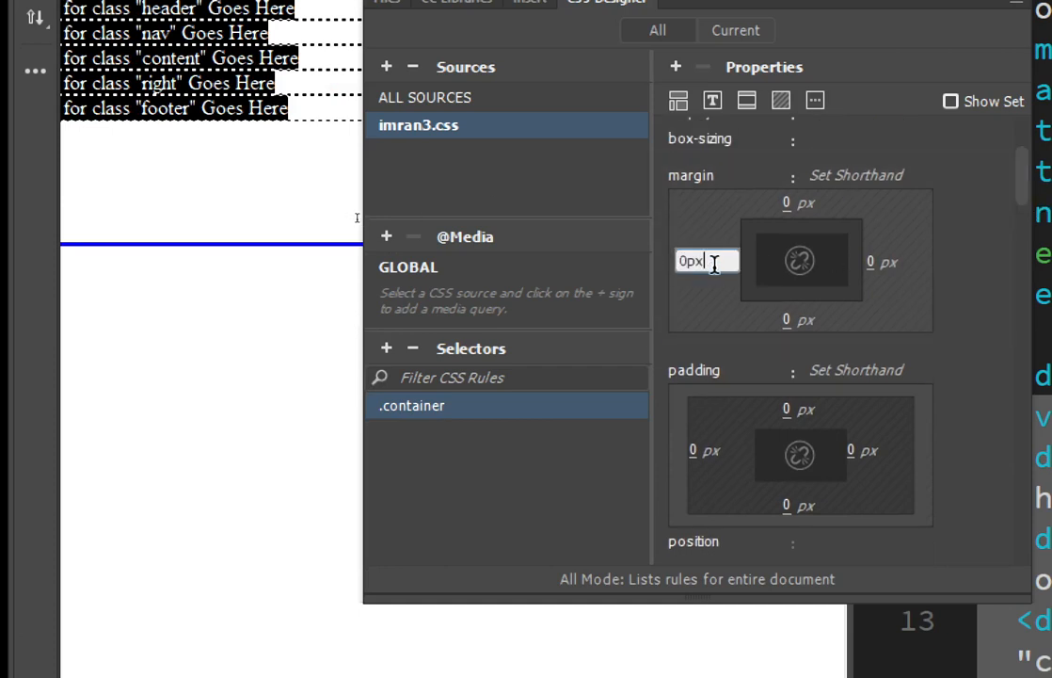
pyautogui.click(704, 263)
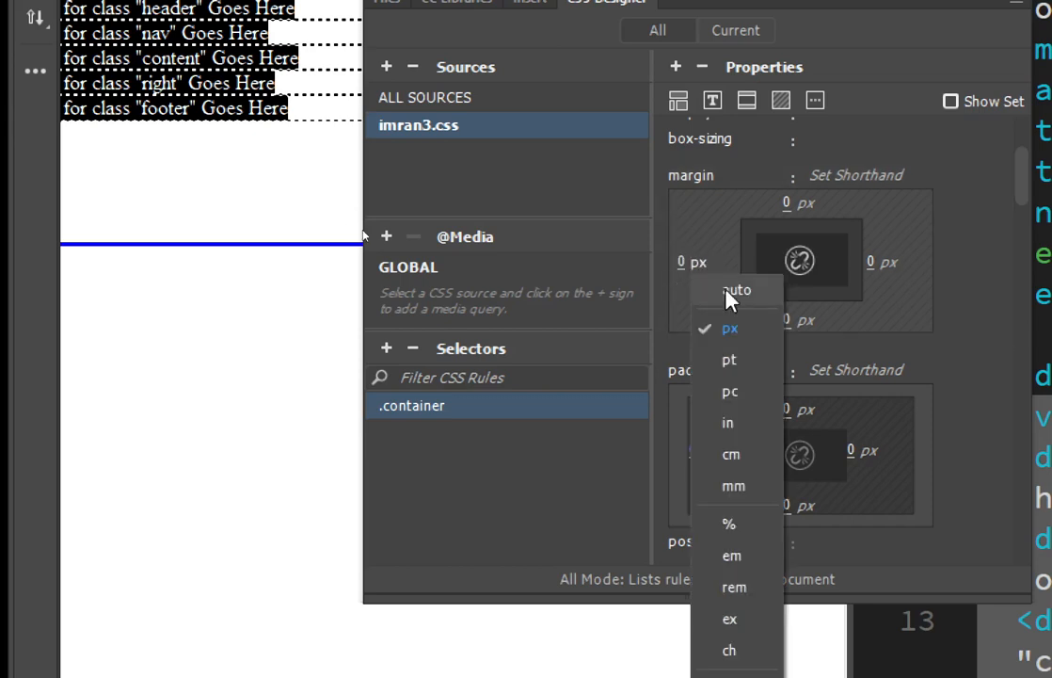
pyautogui.click(732, 293)
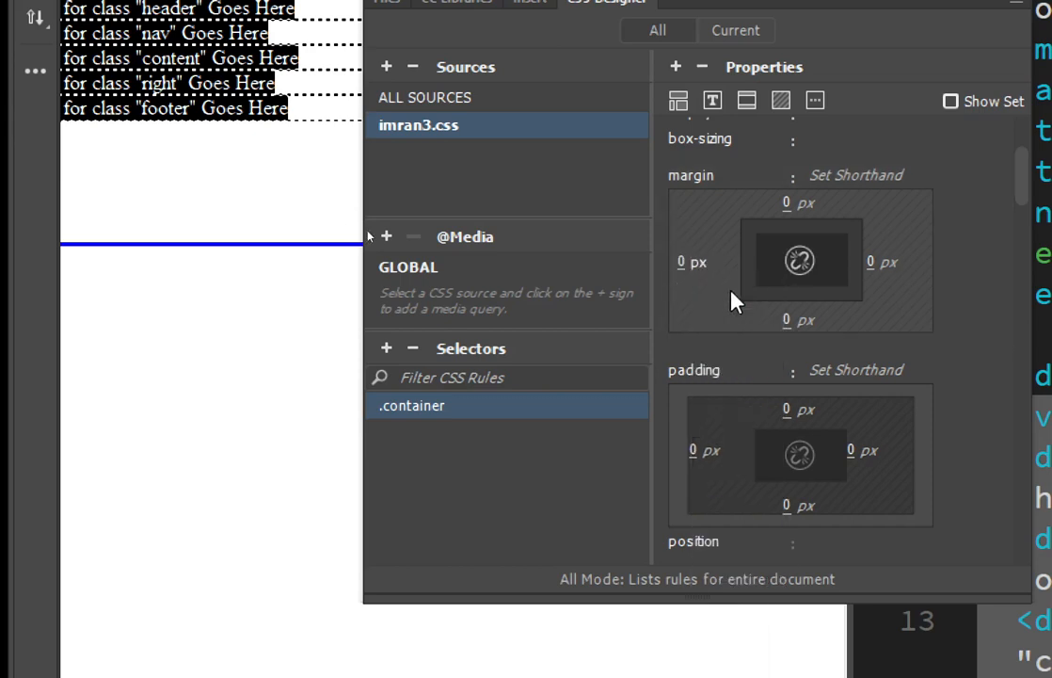
pyautogui.click(885, 266)
pyautogui.click(905, 287)
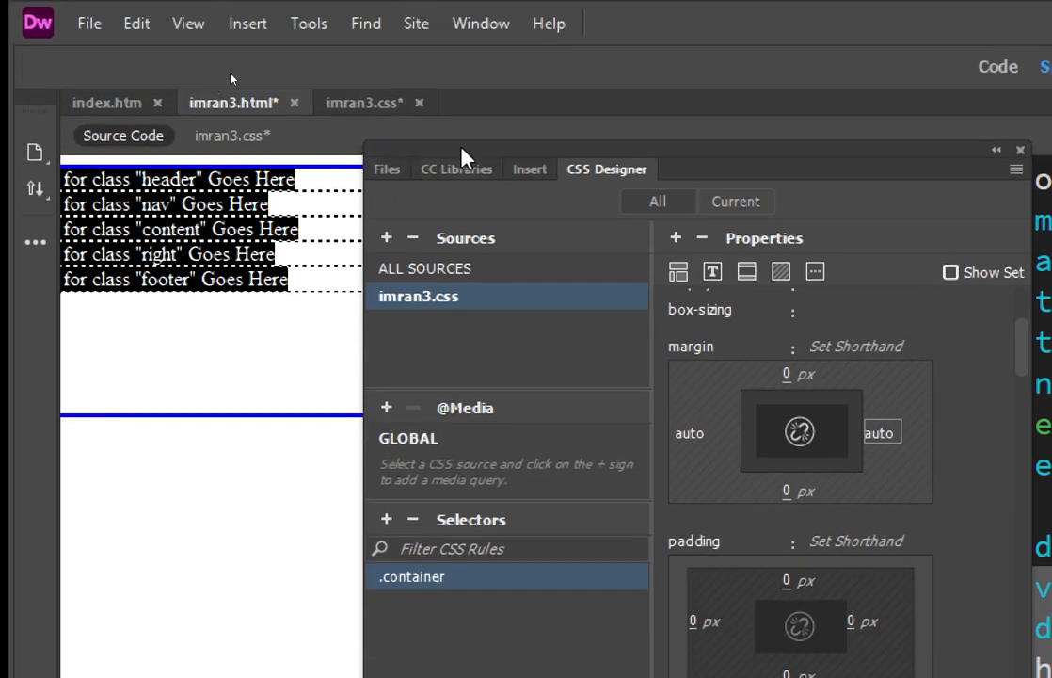
# - Move the CSS Designer aside and resize the design view to inspect how the container is centred on the page
pyautogui.moveTo(462, 155); pyautogui.dragTo(976, 282)
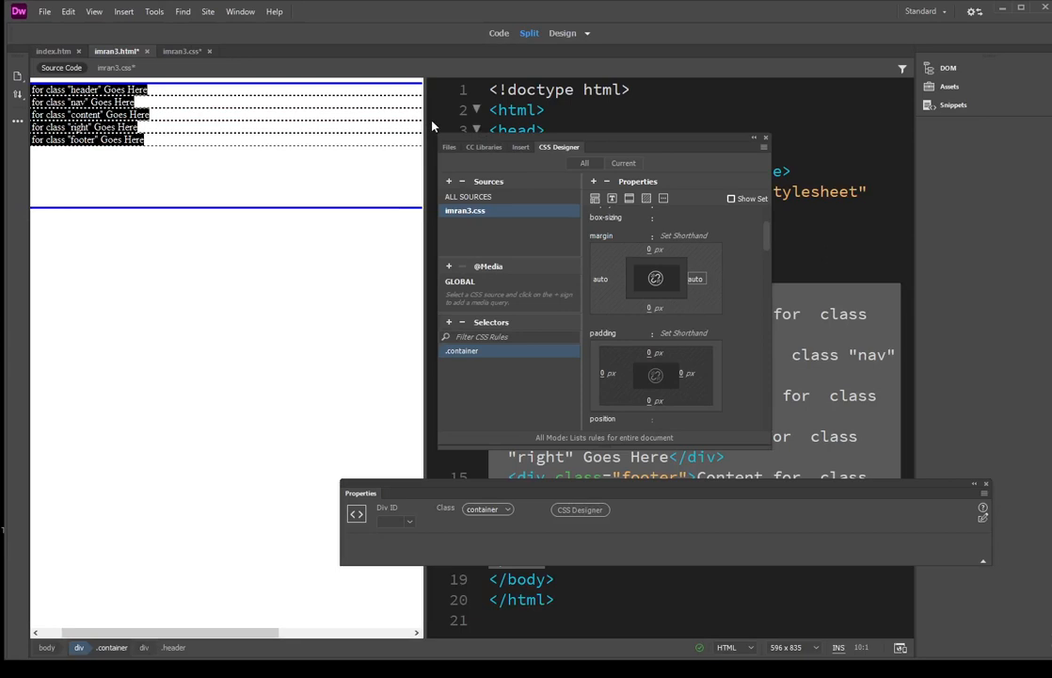
pyautogui.moveTo(425, 122); pyautogui.dragTo(859, 132)
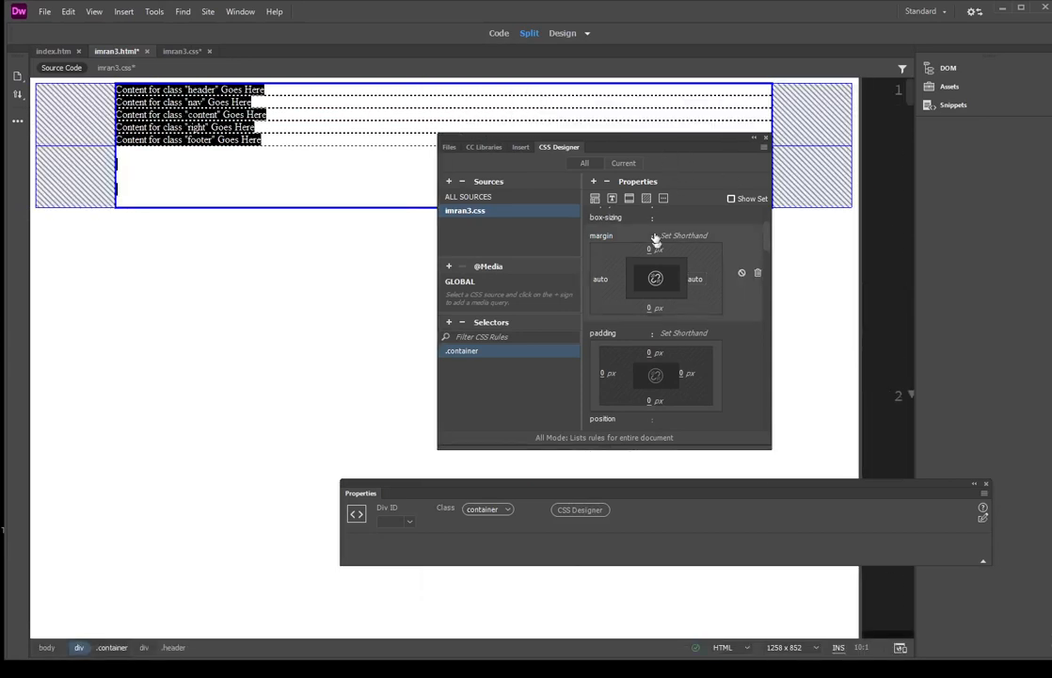
pyautogui.moveTo(626, 142); pyautogui.dragTo(661, 258)
pyautogui.click(475, 240)
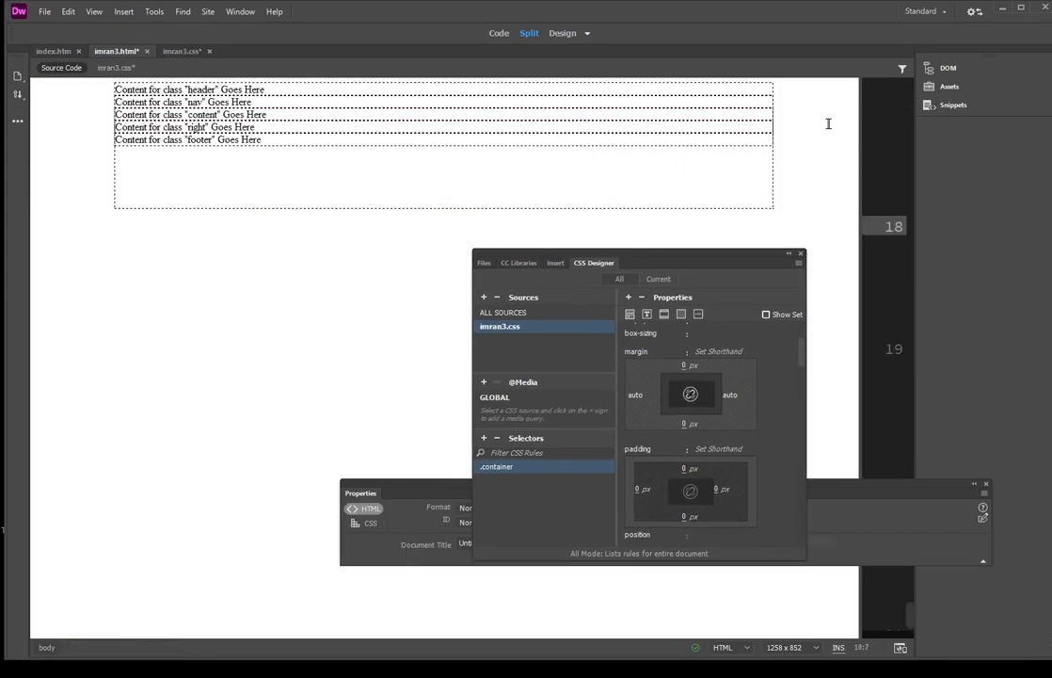
pyautogui.moveTo(859, 123); pyautogui.dragTo(805, 132)
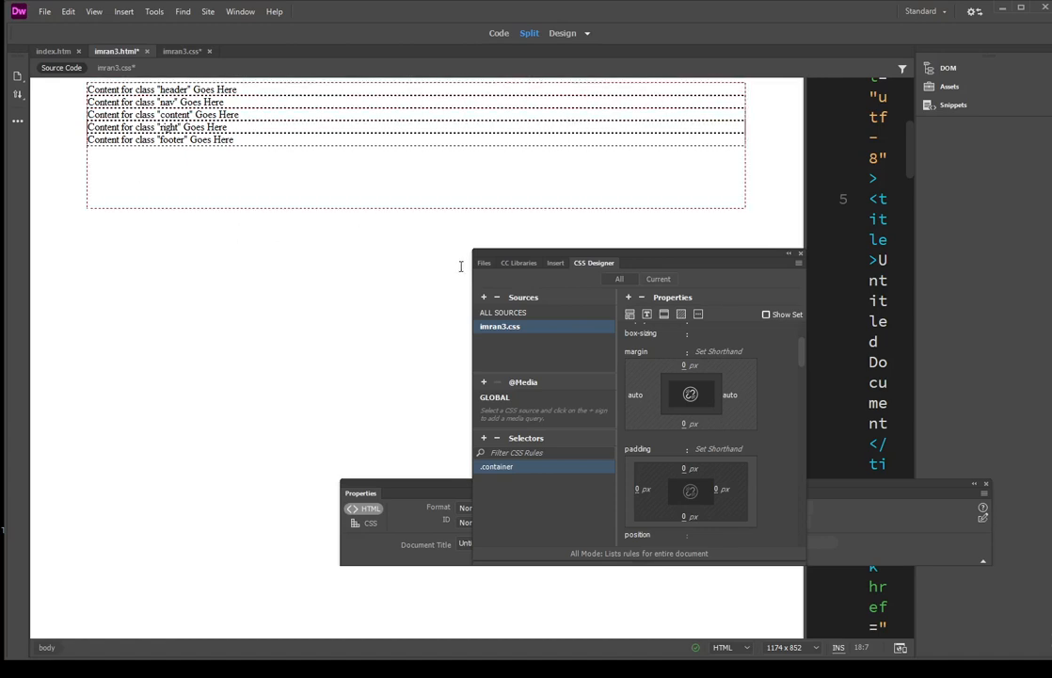
# - Select the header div through the tag hierarchy and add a .container .header selector to imran3.css
pyautogui.click(162, 89)
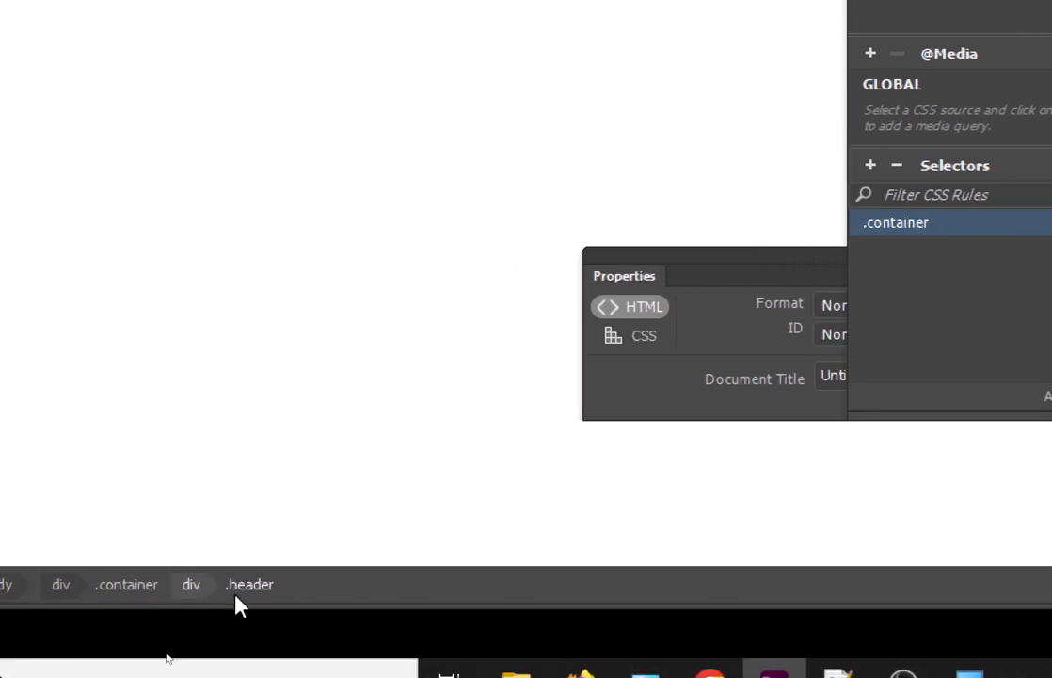
pyautogui.click(238, 601)
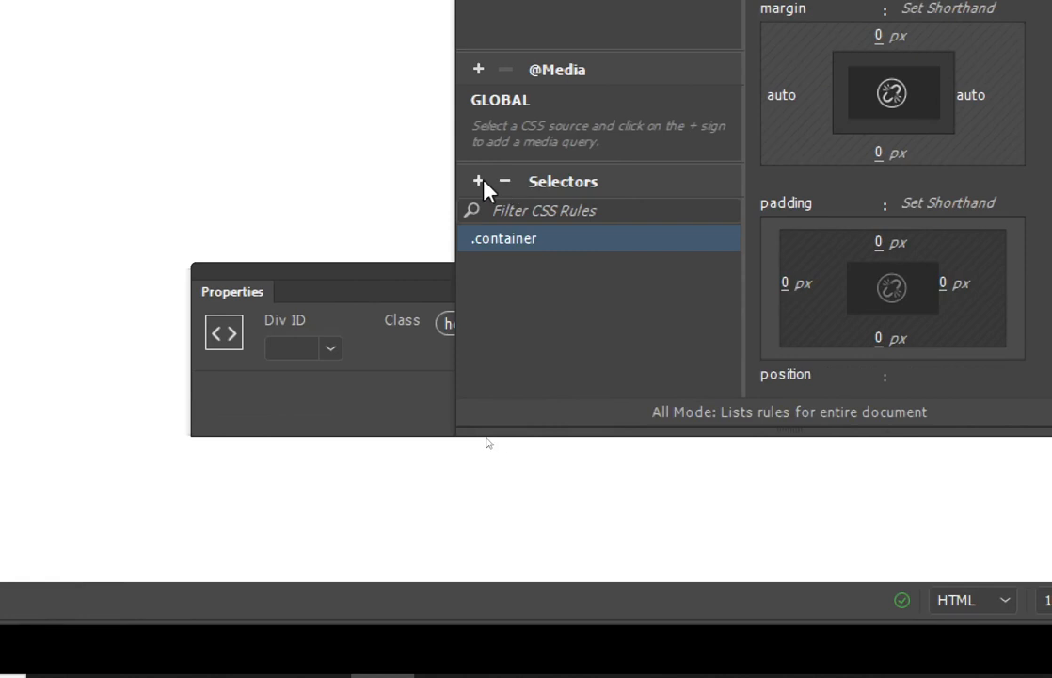
pyautogui.click(480, 181)
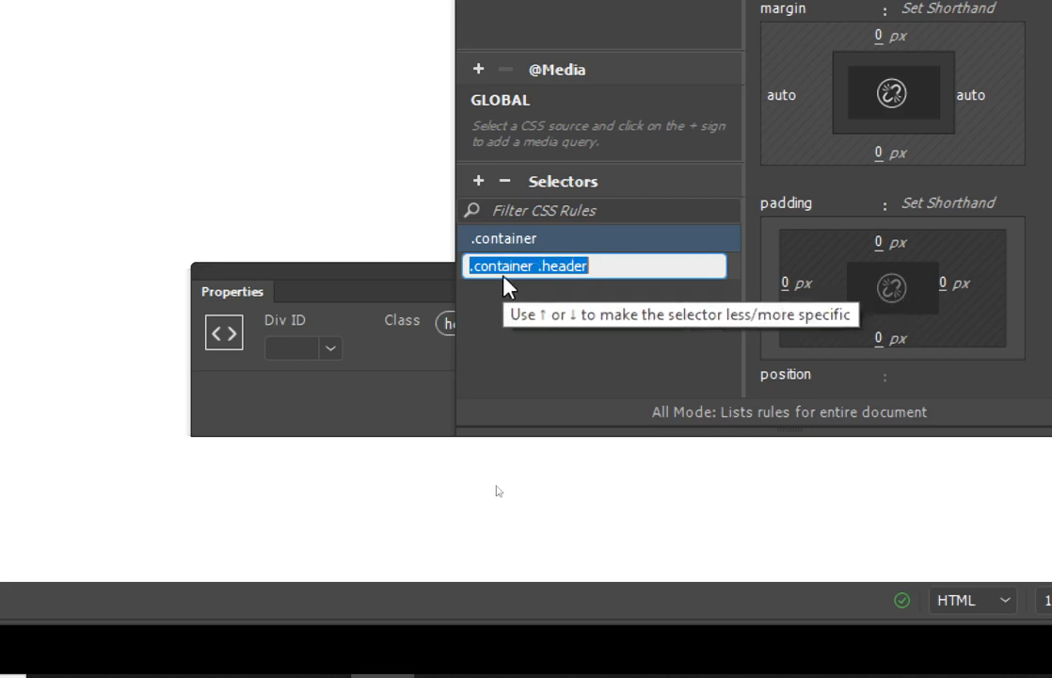
pyautogui.moveTo(611, 260); pyautogui.dragTo(451, 258)
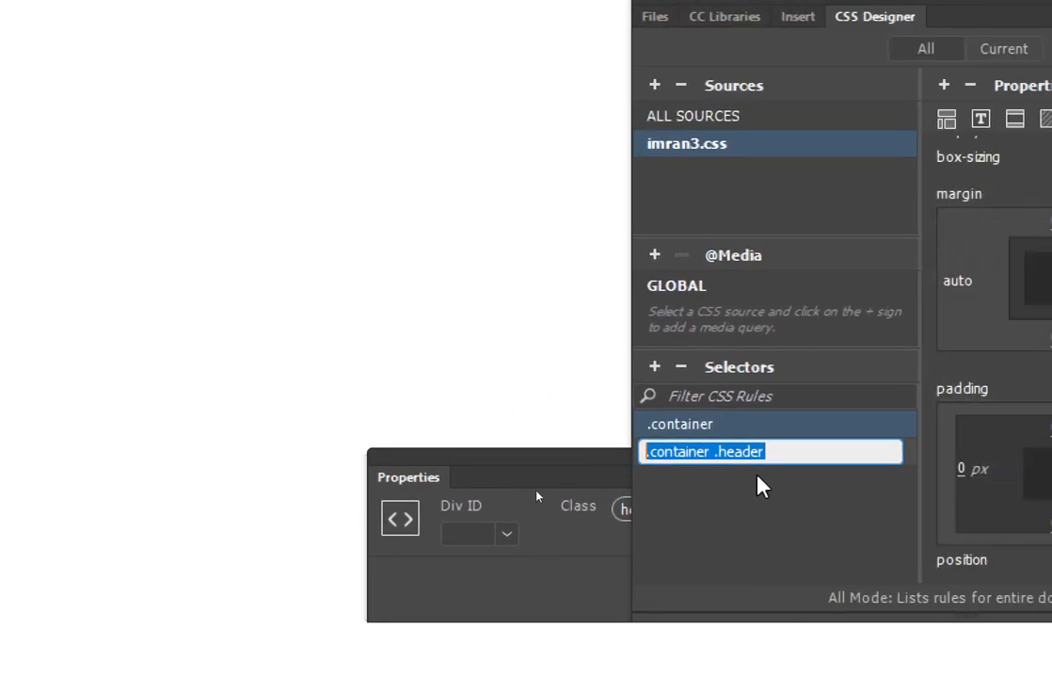
pyautogui.click(781, 448)
pyautogui.press('Return')
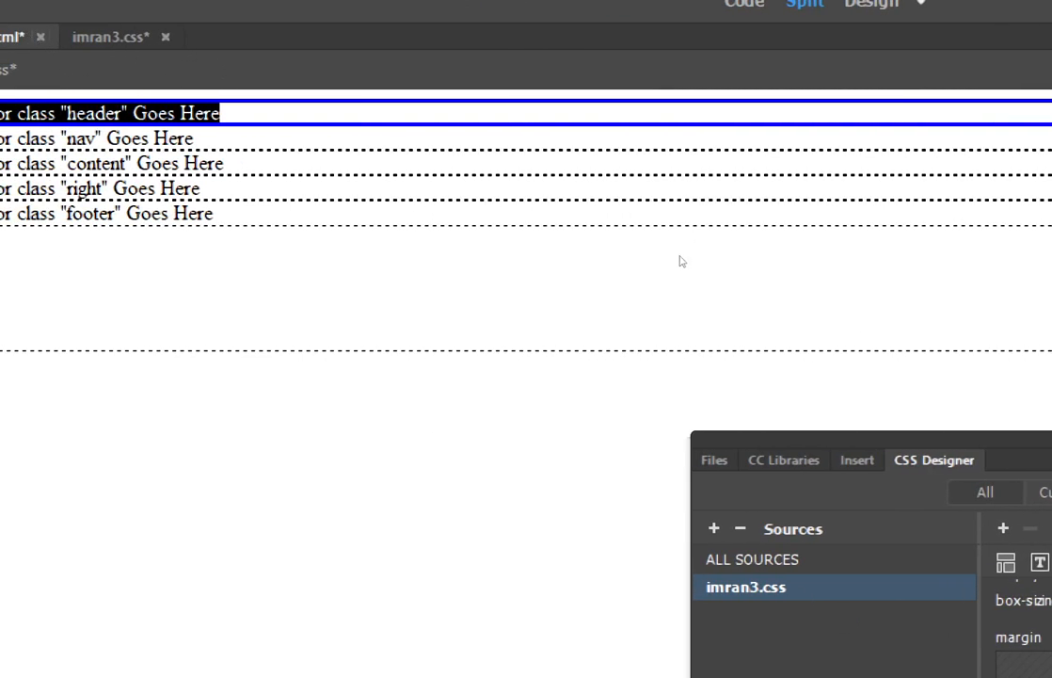
# - Set the background-color of the .container .header rule to black, #000000
pyautogui.moveTo(1051, 439); pyautogui.dragTo(746, 149)
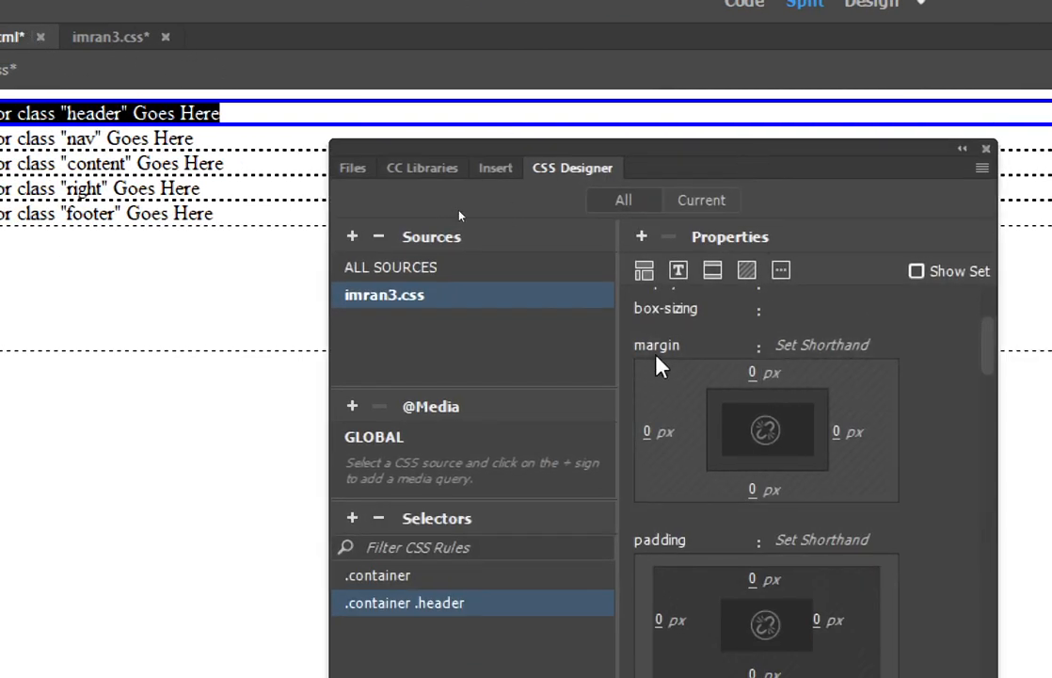
pyautogui.scroll(4, 885, 329)
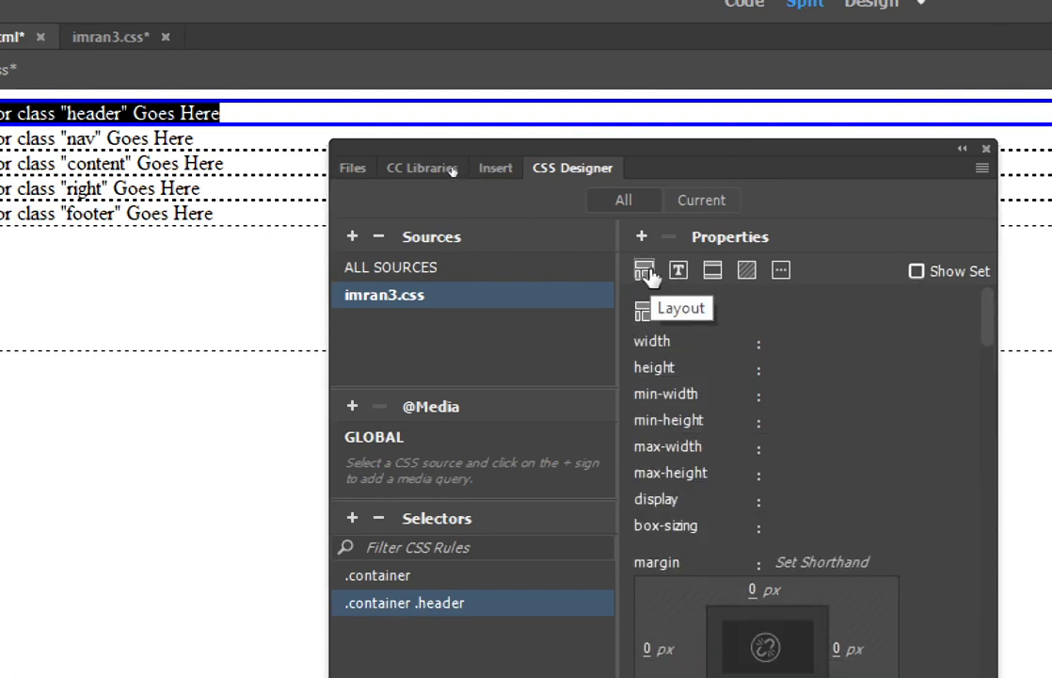
pyautogui.click(678, 274)
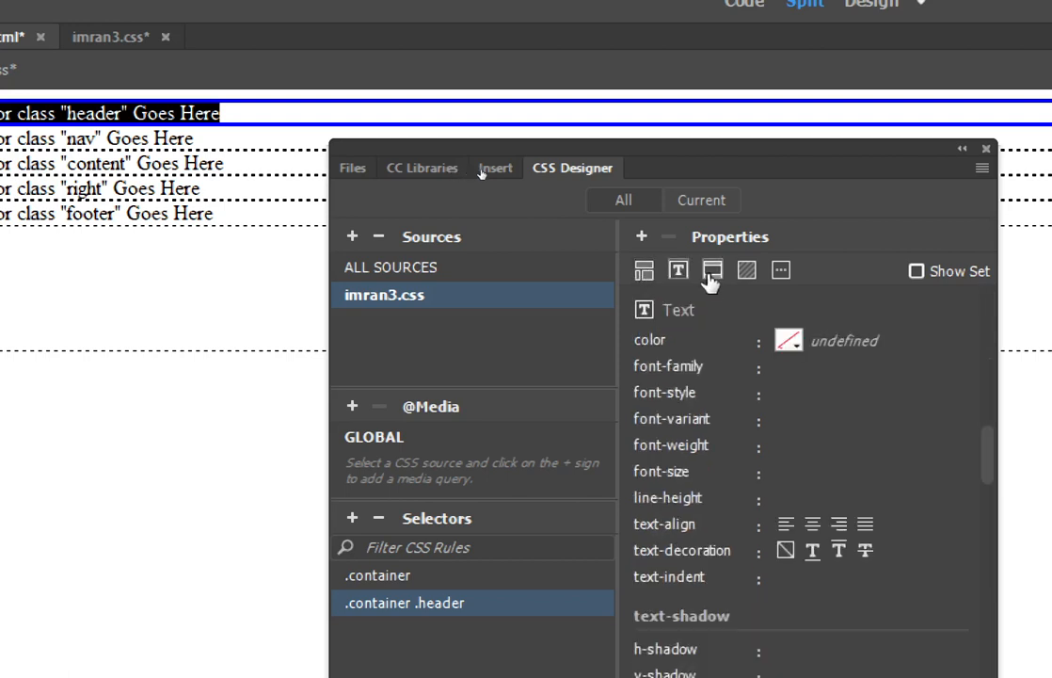
pyautogui.click(713, 274)
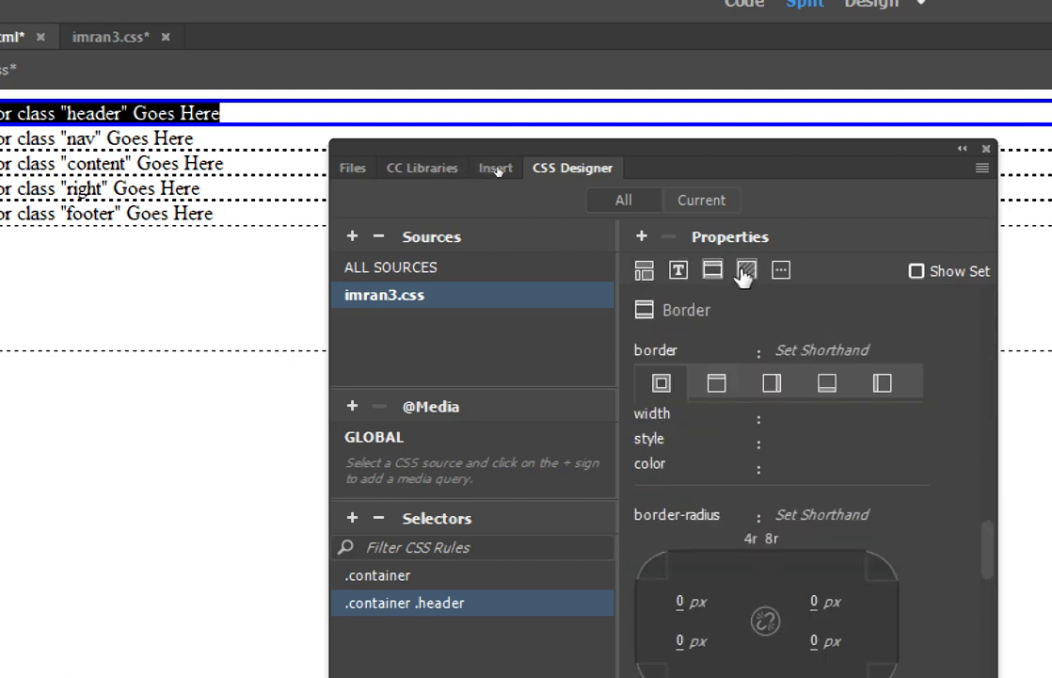
pyautogui.click(748, 272)
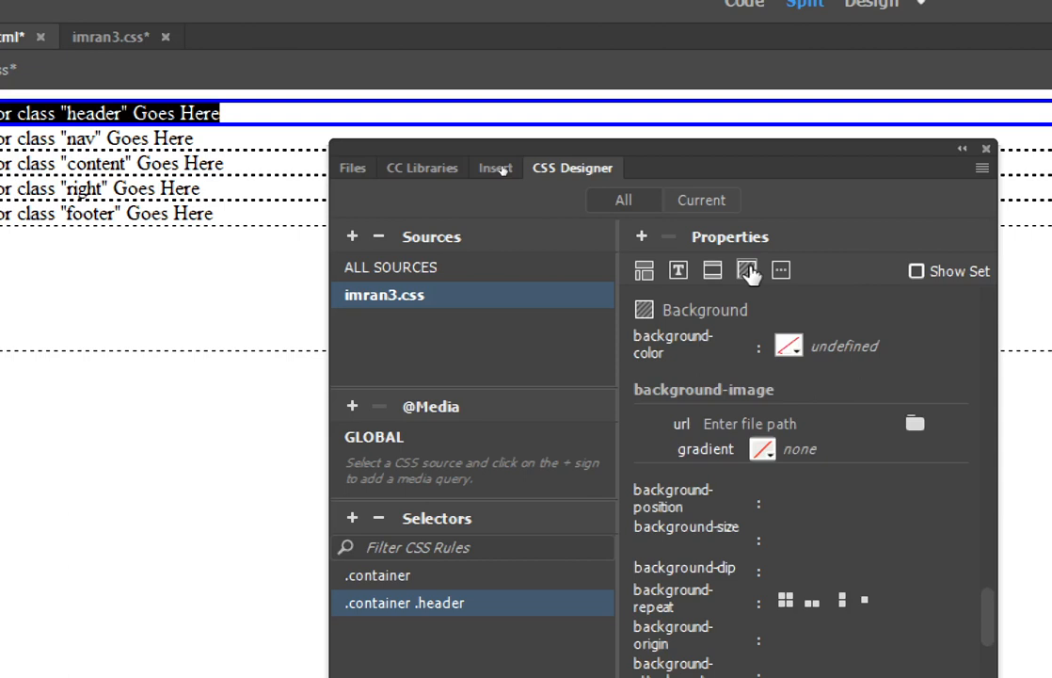
pyautogui.click(791, 346)
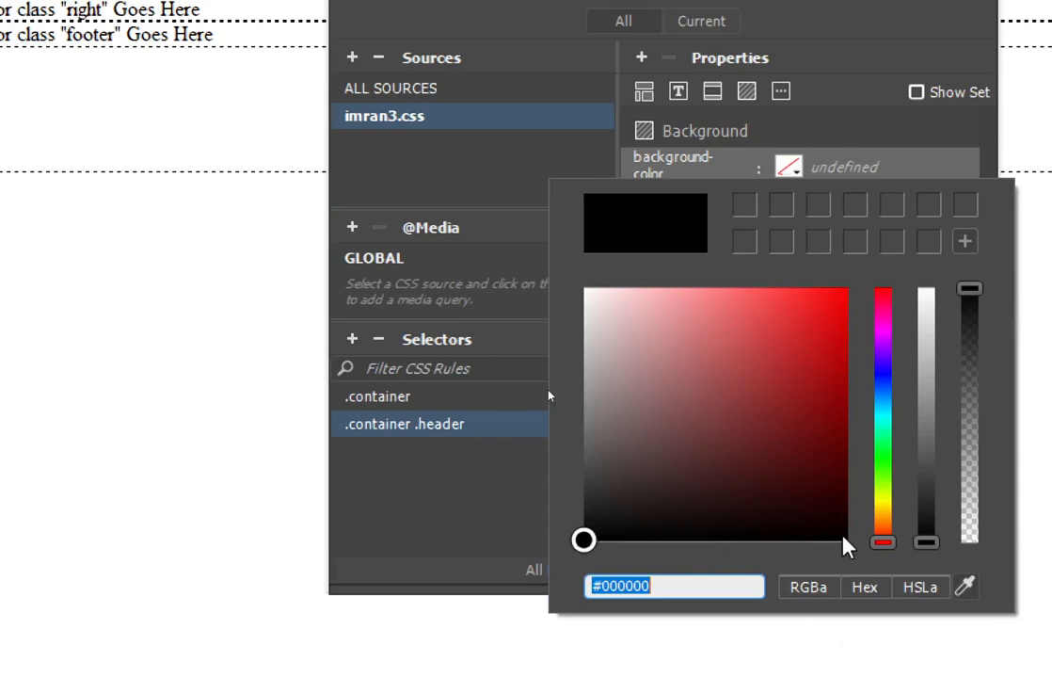
pyautogui.click(842, 538)
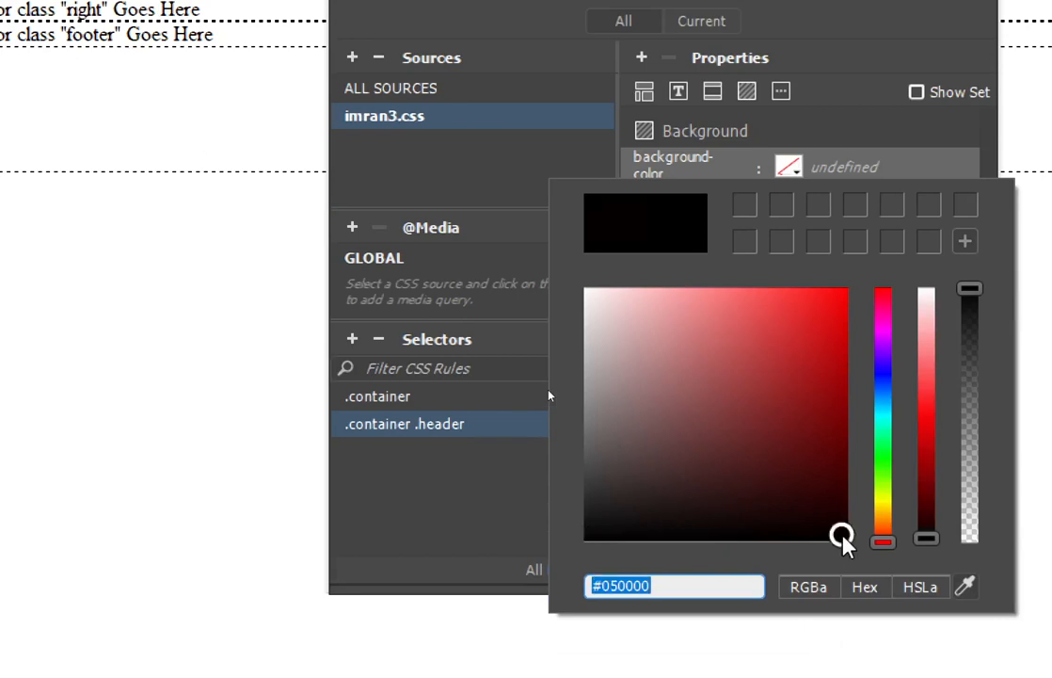
pyautogui.moveTo(842, 537); pyautogui.dragTo(867, 546)
pyautogui.press('Return')
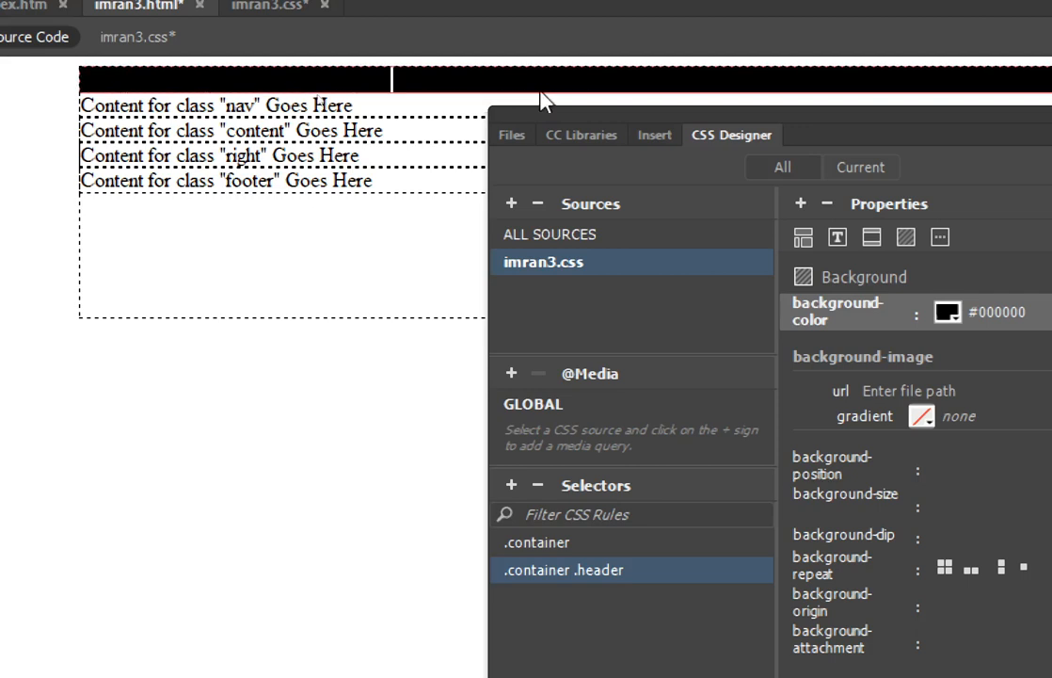
# - Try to edit the placeholder text inside the black header div
pyautogui.write('imr')
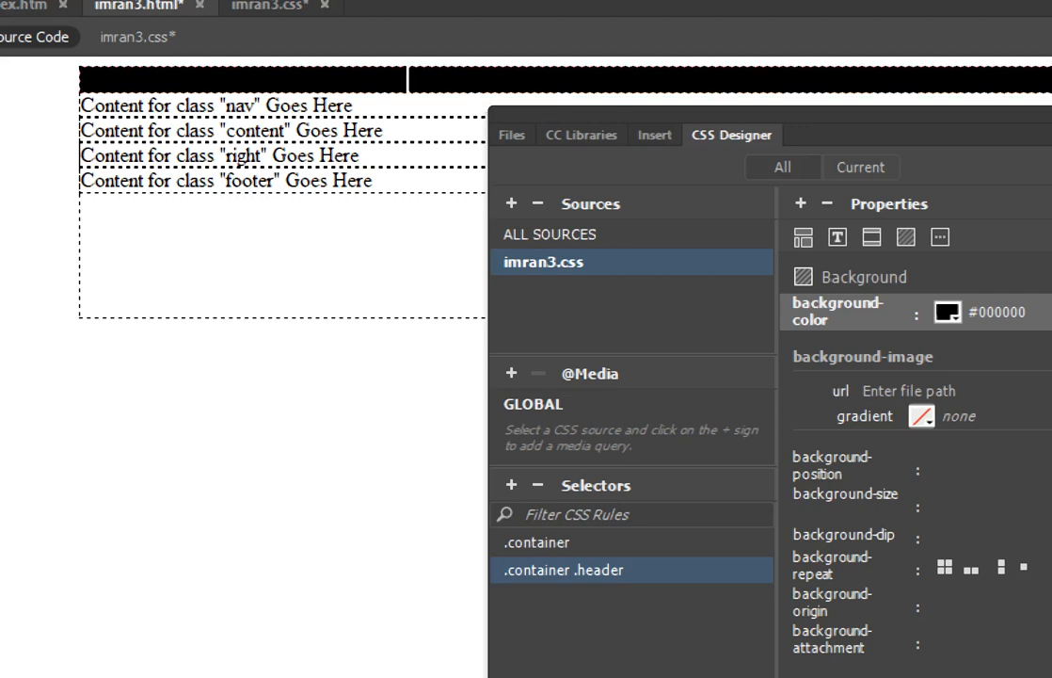
pyautogui.moveTo(491, 79); pyautogui.dragTo(260, 89)
pyautogui.click(217, 82)
pyautogui.moveTo(87, 84); pyautogui.dragTo(339, 81)
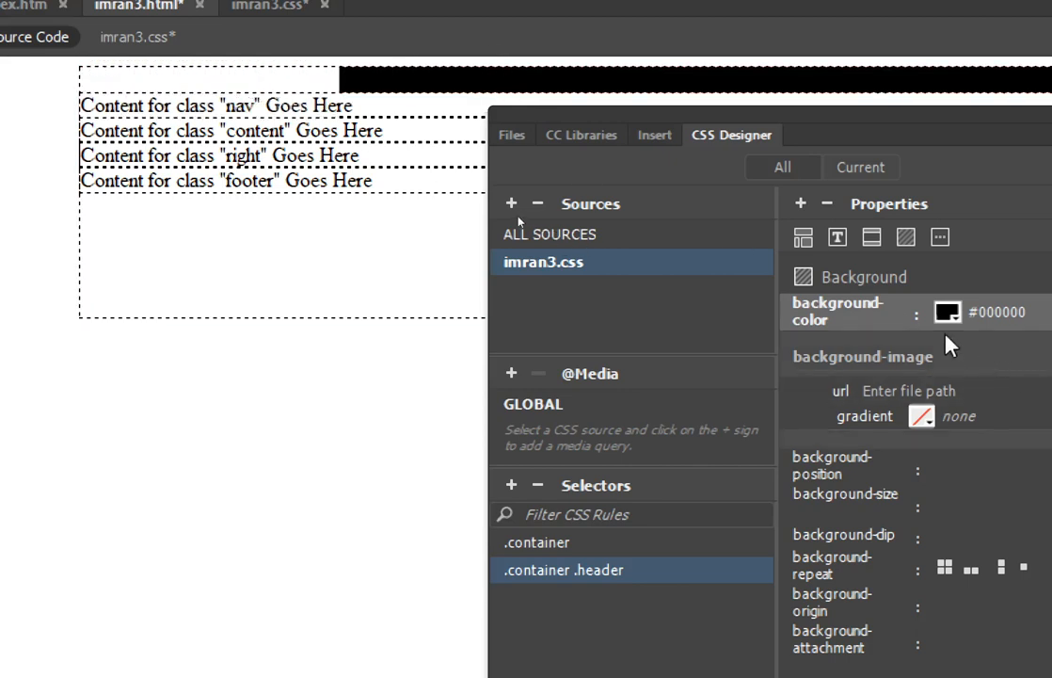
# - Set the text color of the .container .header rule to white, #FFFFFF
pyautogui.click(838, 238)
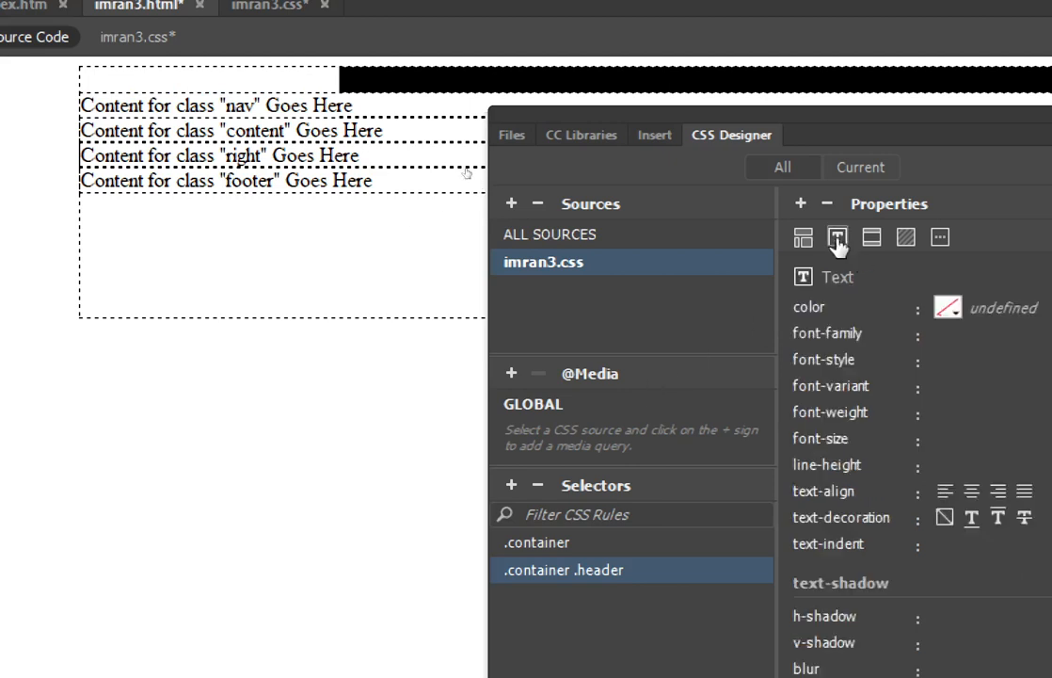
pyautogui.click(947, 307)
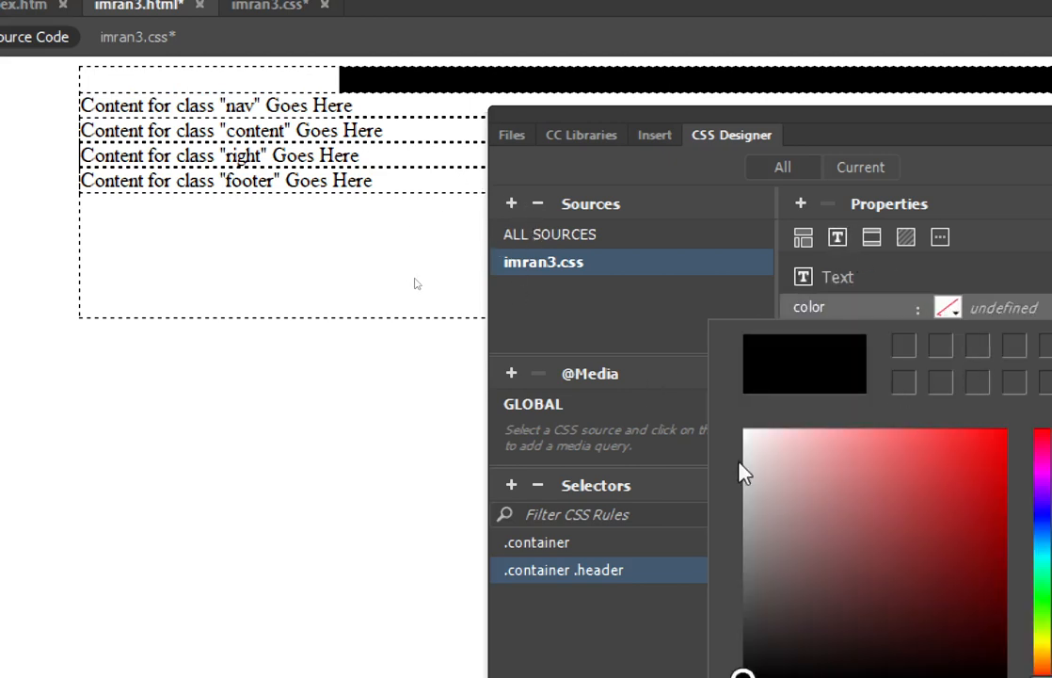
pyautogui.click(743, 431)
pyautogui.click(733, 428)
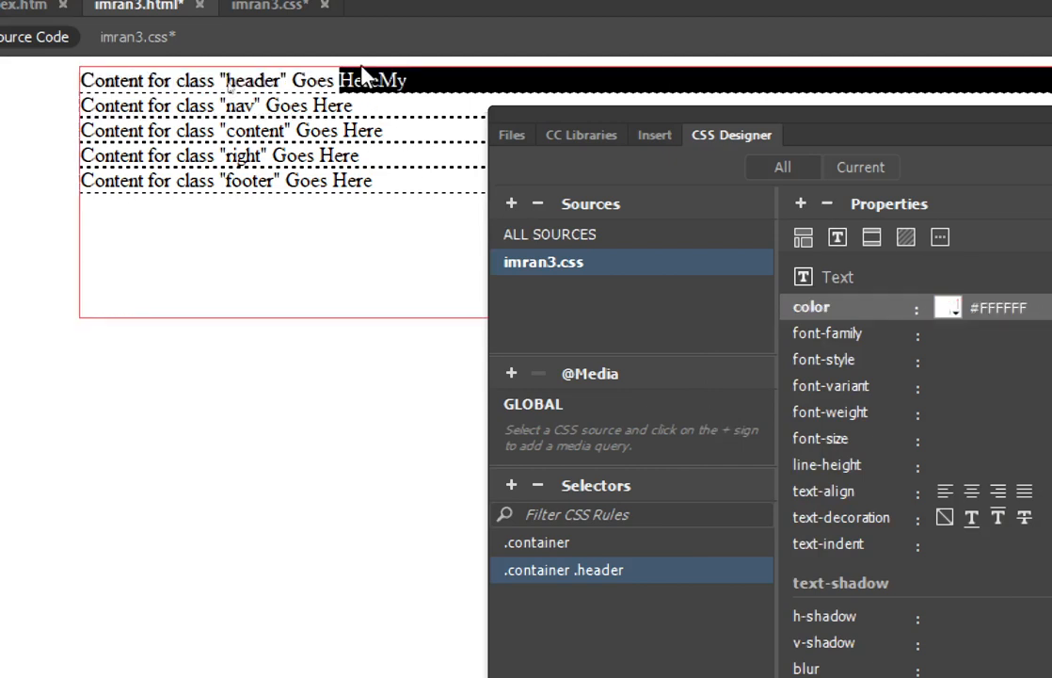
# - Replace the header div's entire text with the site owner's first name in possessive form followed by "Site"
pyautogui.click(396, 80)
pyautogui.moveTo(431, 82); pyautogui.dragTo(81, 83)
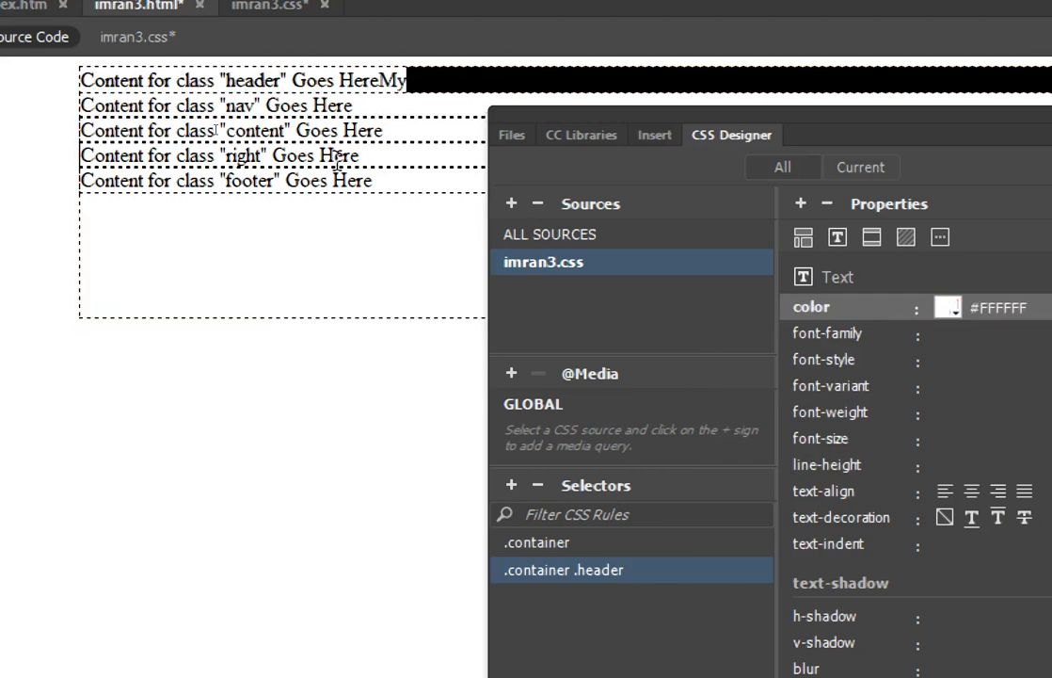
pyautogui.write("Imran's ")
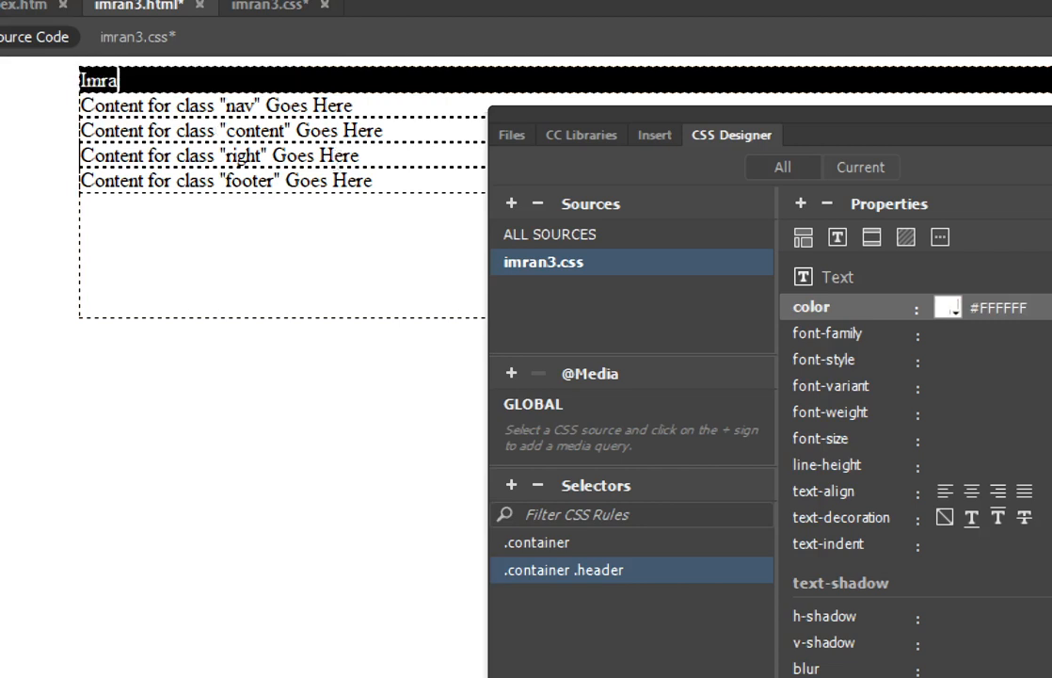
pyautogui.write('Site')
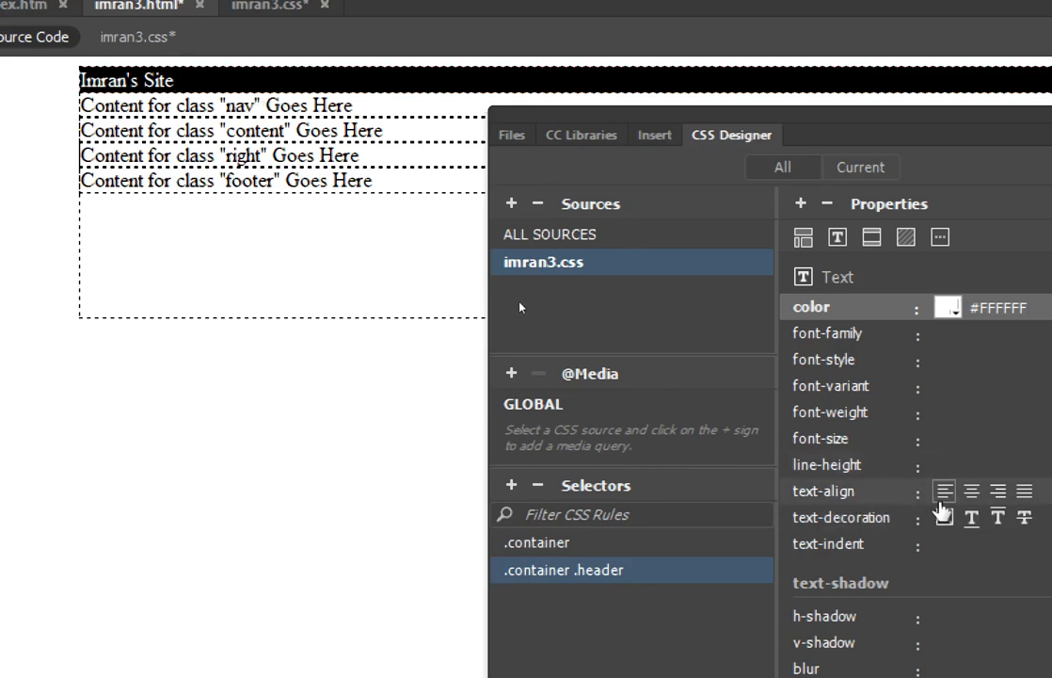
# - Set text-align of the .container .header rule to center
pyautogui.click(971, 490)
pyautogui.click(942, 492)
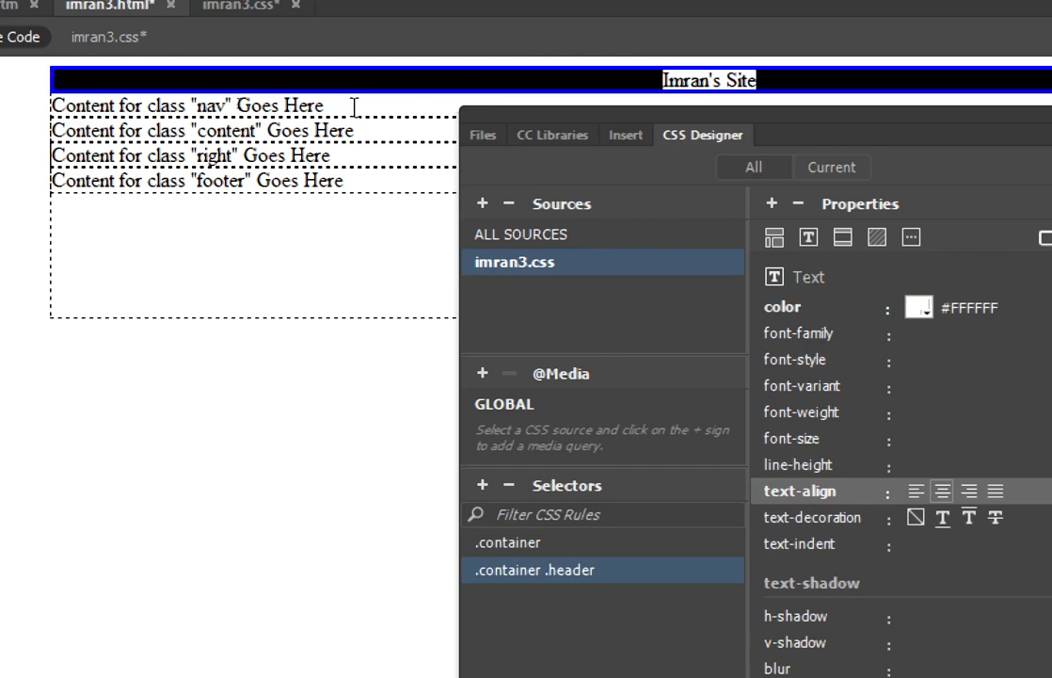
pyautogui.click(633, 81)
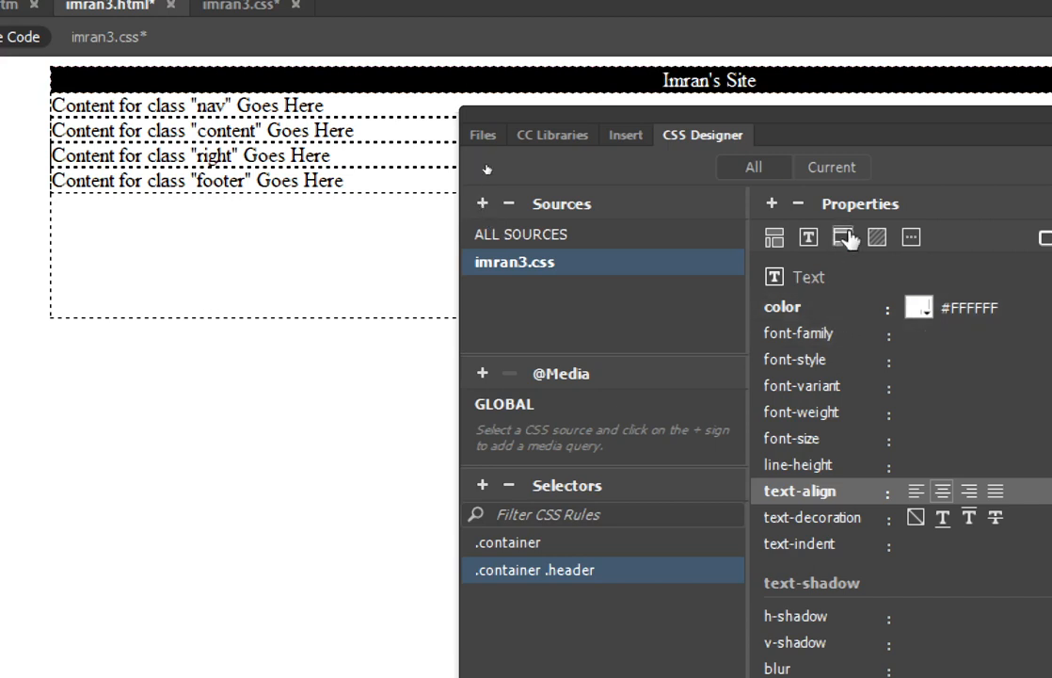
# - Set the height of the .container .header rule to 100 px and move the CSS Designer off the header
pyautogui.click(776, 238)
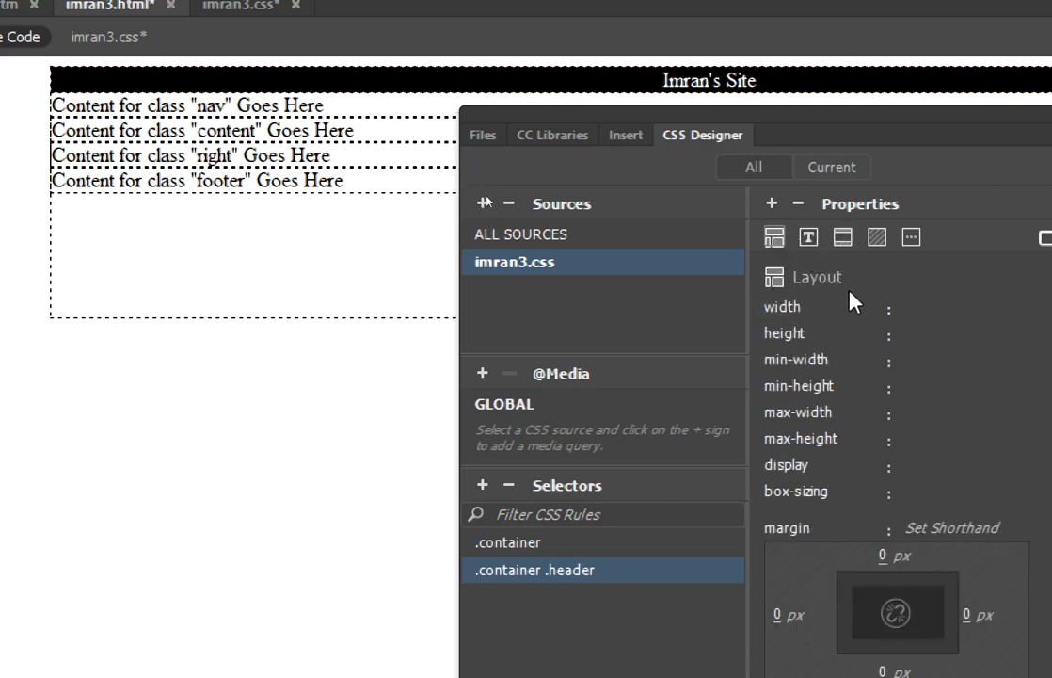
pyautogui.click(927, 335)
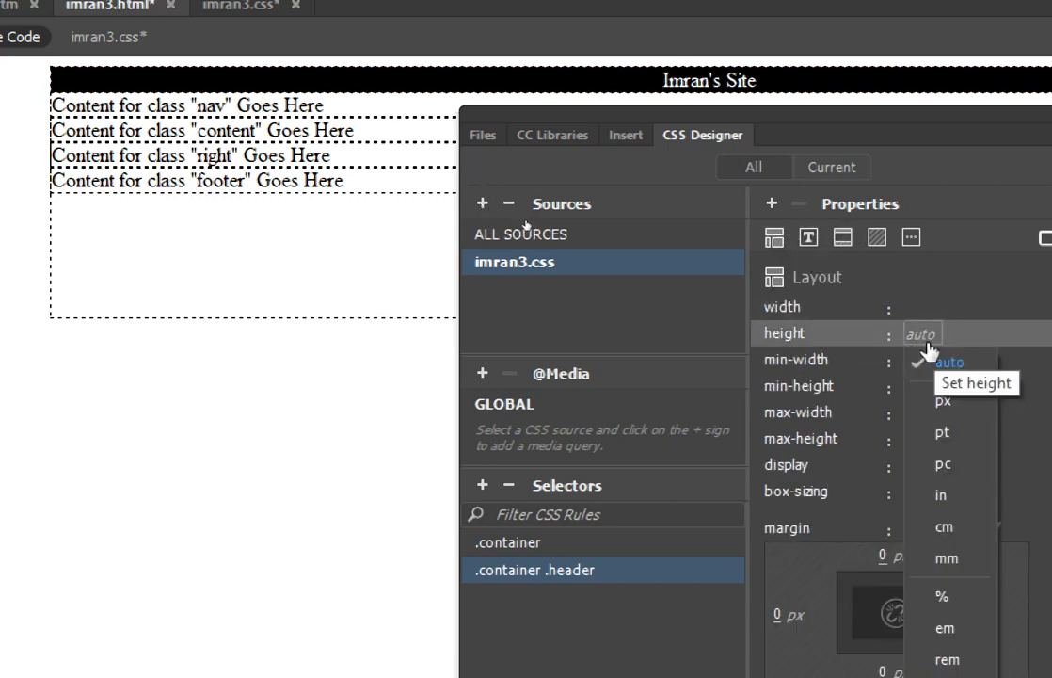
pyautogui.click(925, 332)
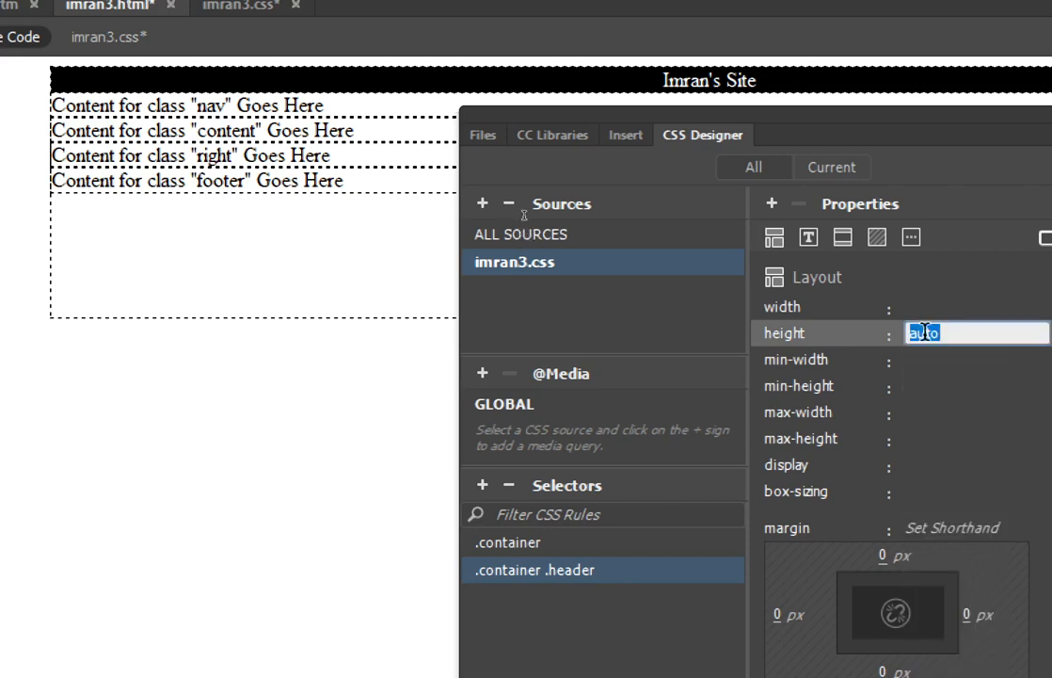
pyautogui.write('100')
pyautogui.press('Return')
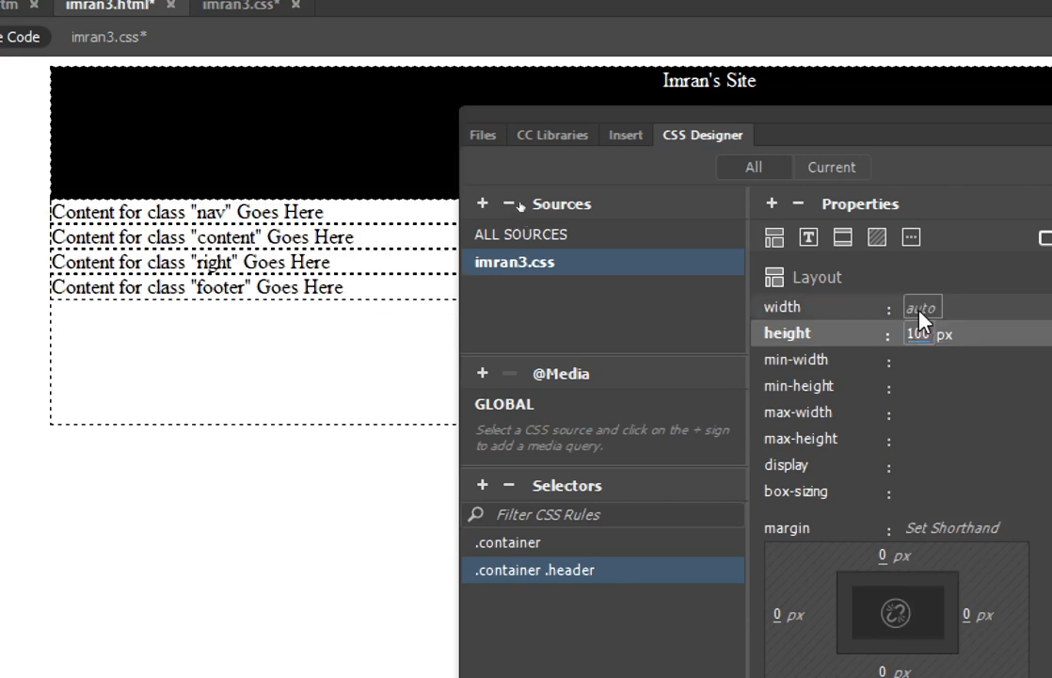
pyautogui.moveTo(795, 116); pyautogui.dragTo(911, 171)
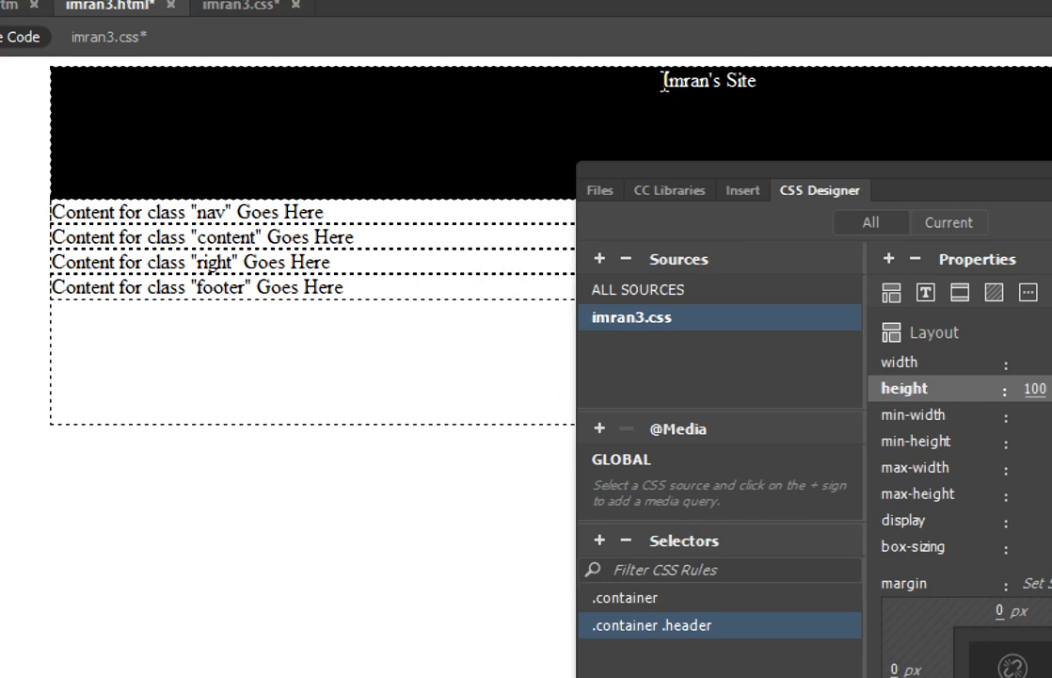
# - Add a .container .nav selector to imran3.css for the nav div
pyautogui.click(382, 211)
pyautogui.moveTo(325, 211); pyautogui.dragTo(235, 211)
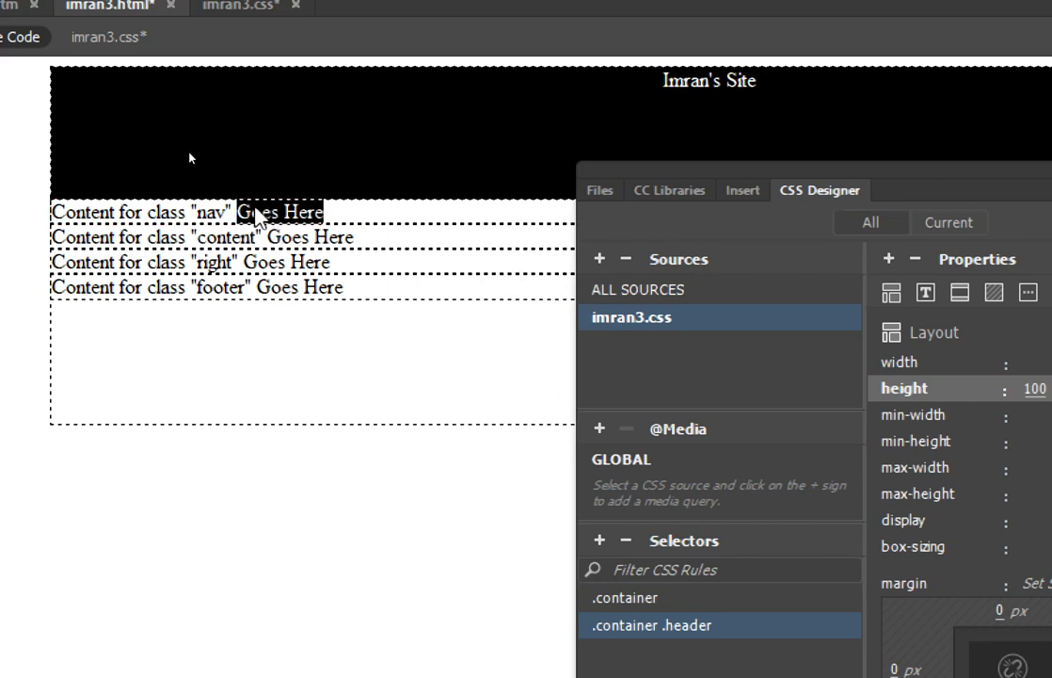
pyautogui.click(180, 213)
pyautogui.moveTo(327, 212); pyautogui.dragTo(39, 216)
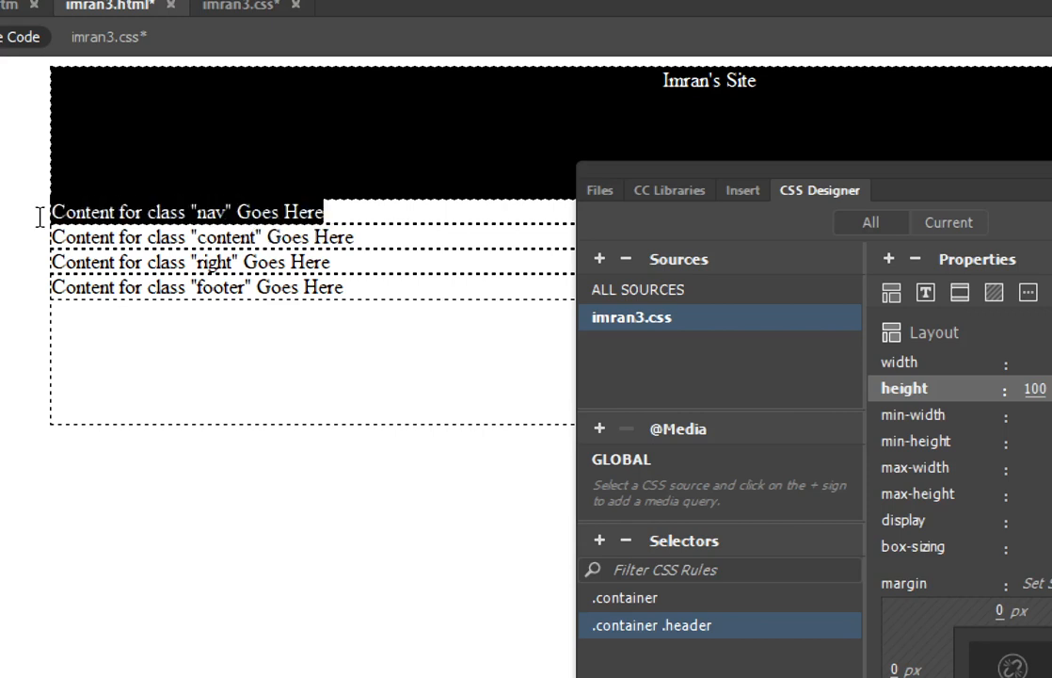
pyautogui.click(252, 215)
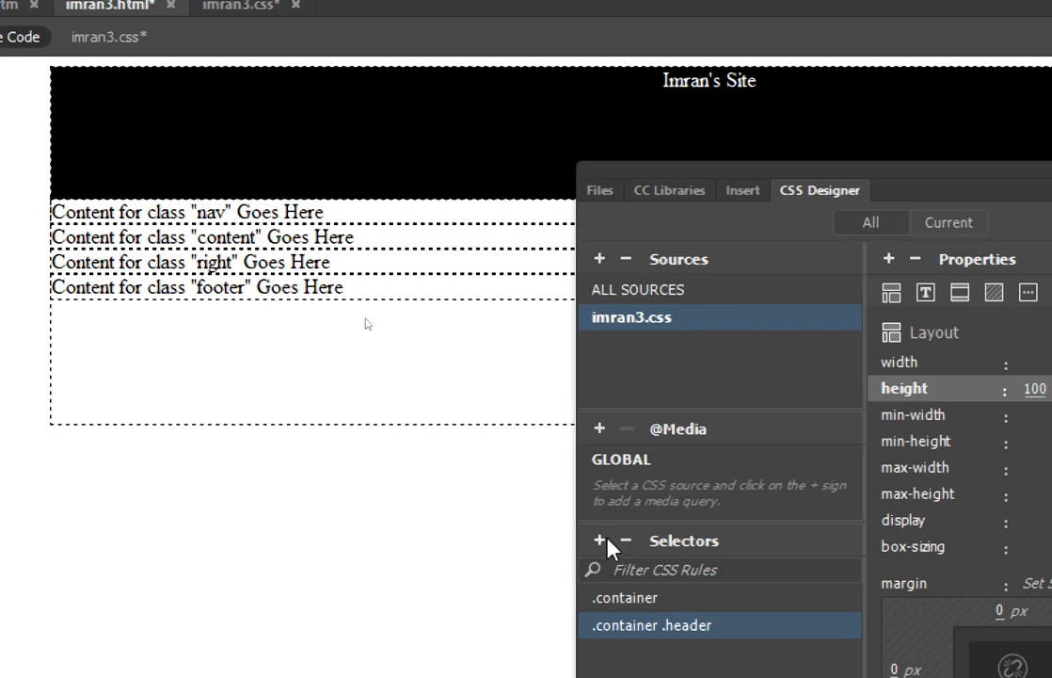
pyautogui.moveTo(696, 176); pyautogui.dragTo(608, 116)
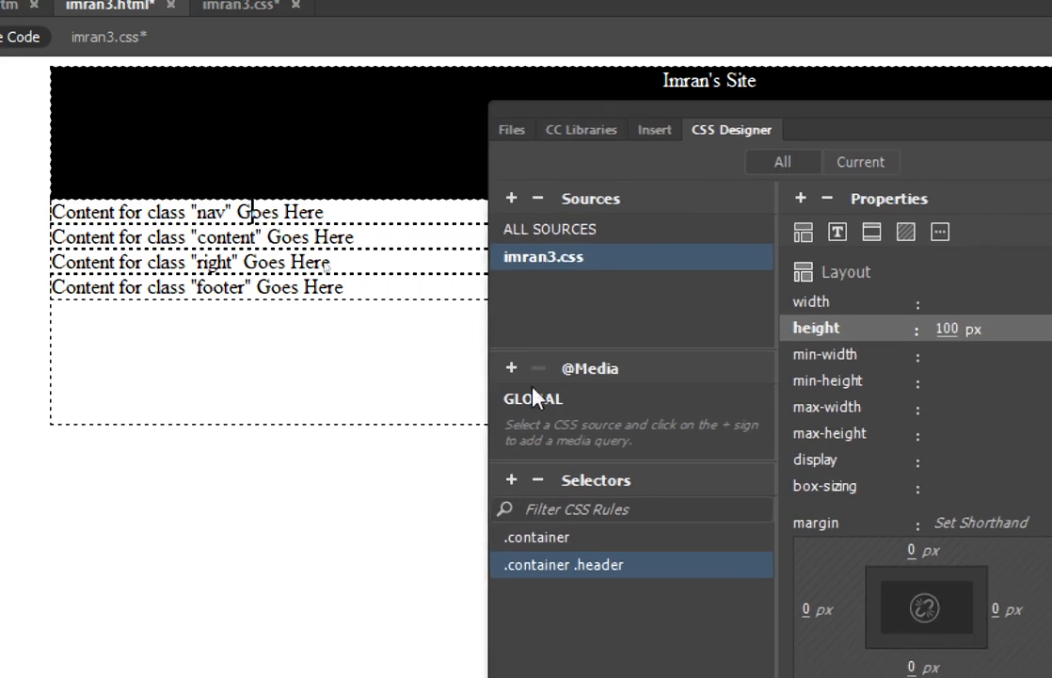
pyautogui.click(513, 481)
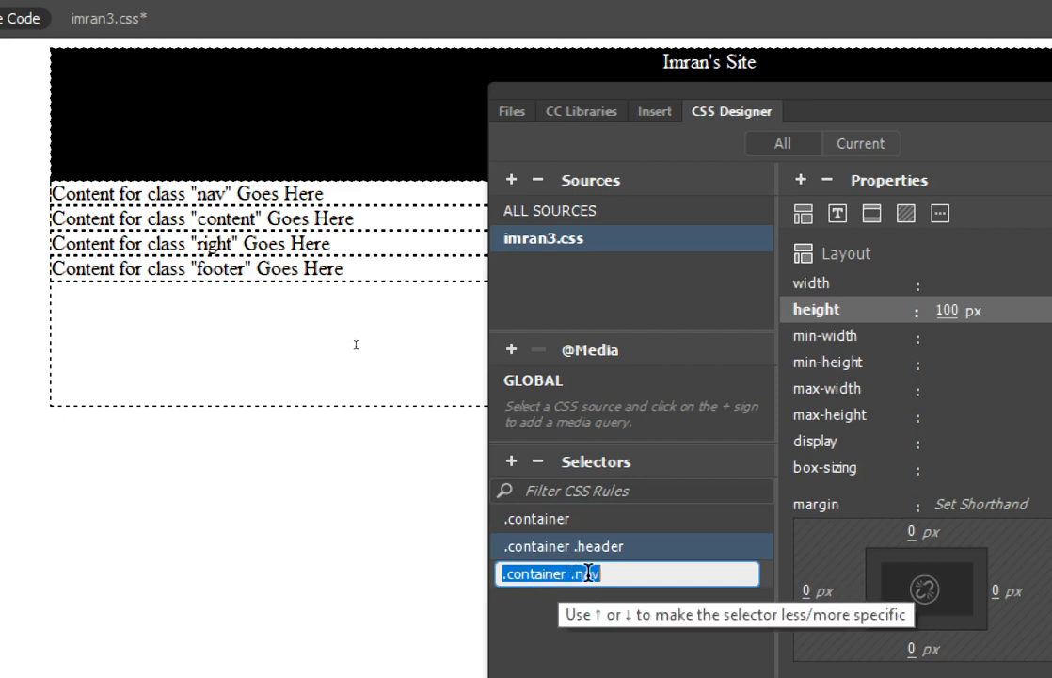
pyautogui.press('Return')
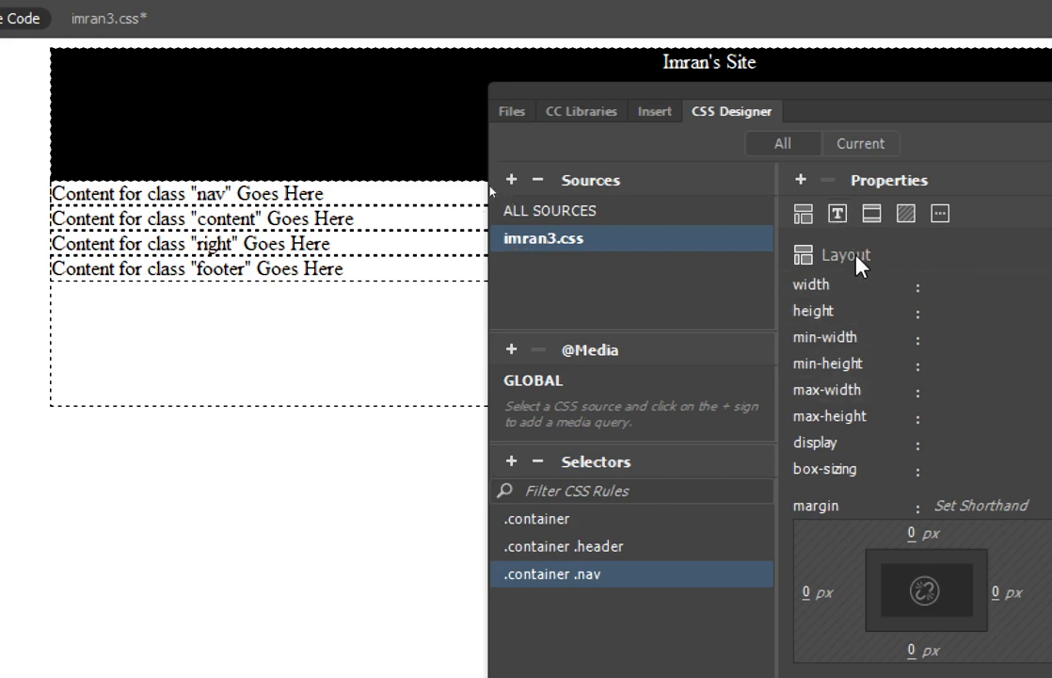
# - Set the background color of the .container .nav rule to yellow, #F0FF00
pyautogui.click(871, 216)
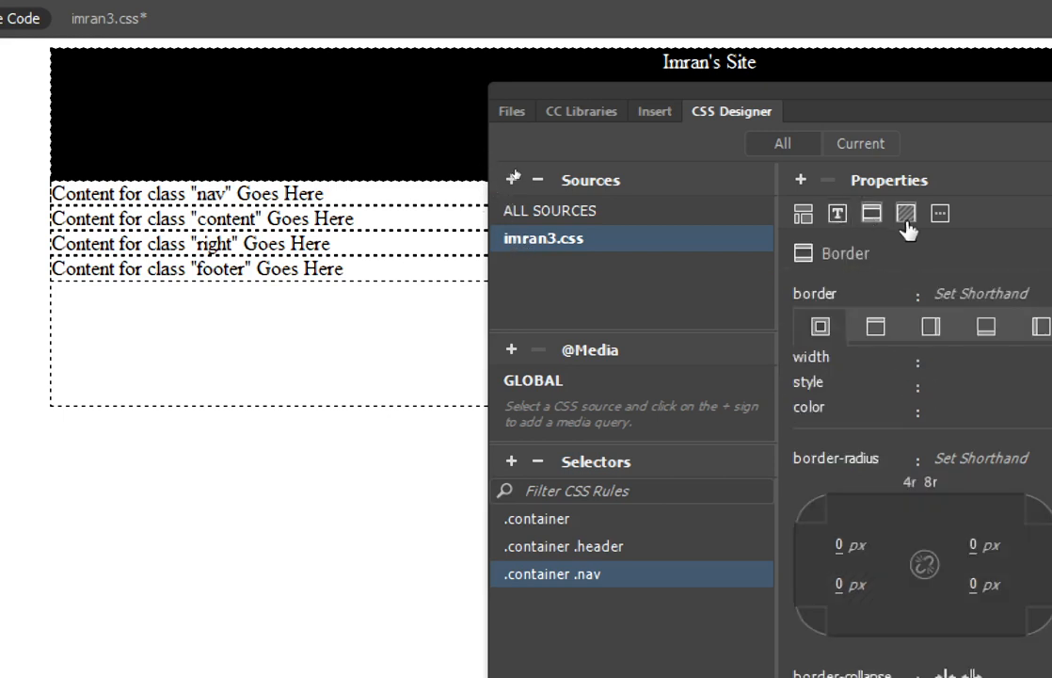
pyautogui.click(906, 215)
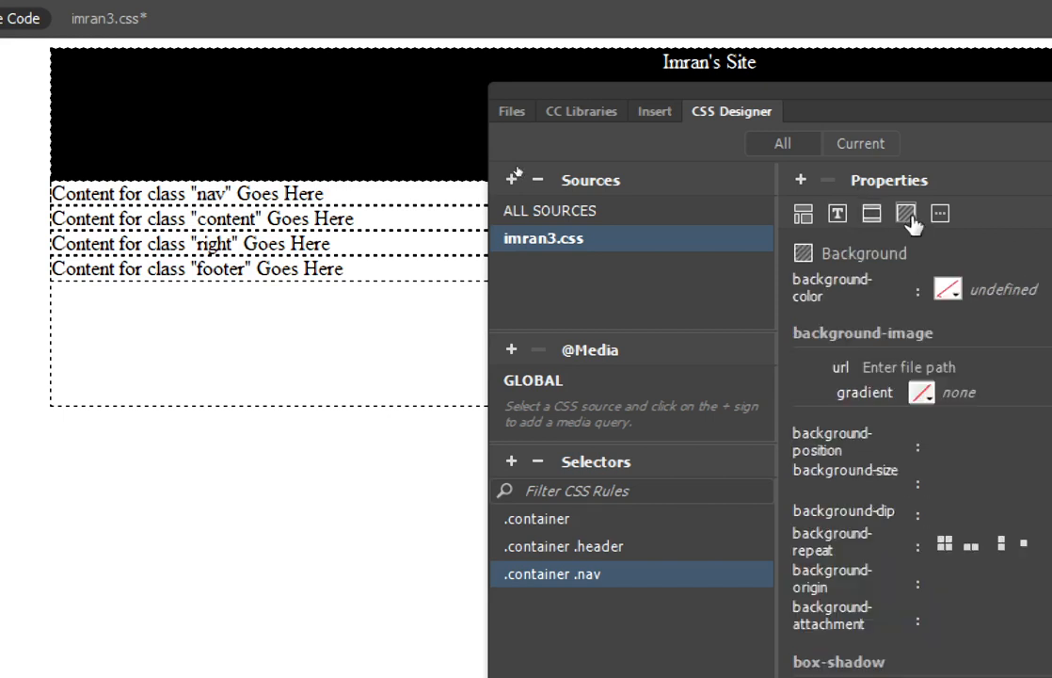
pyautogui.click(946, 289)
pyautogui.click(1040, 623)
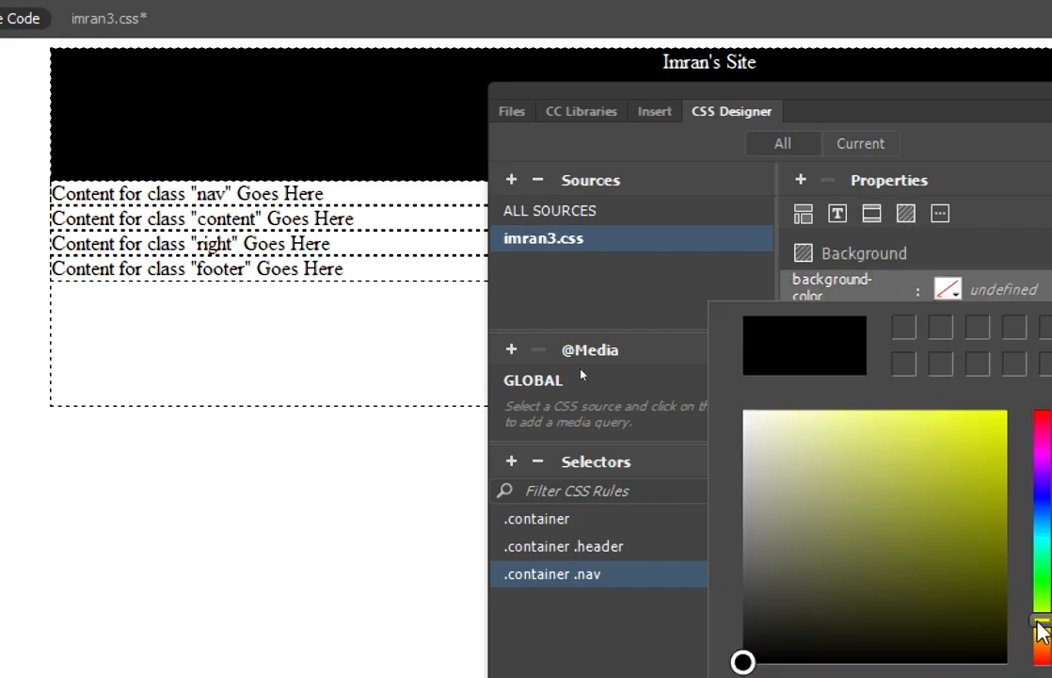
pyautogui.moveTo(976, 433); pyautogui.dragTo(1038, 383)
pyautogui.press('Return')
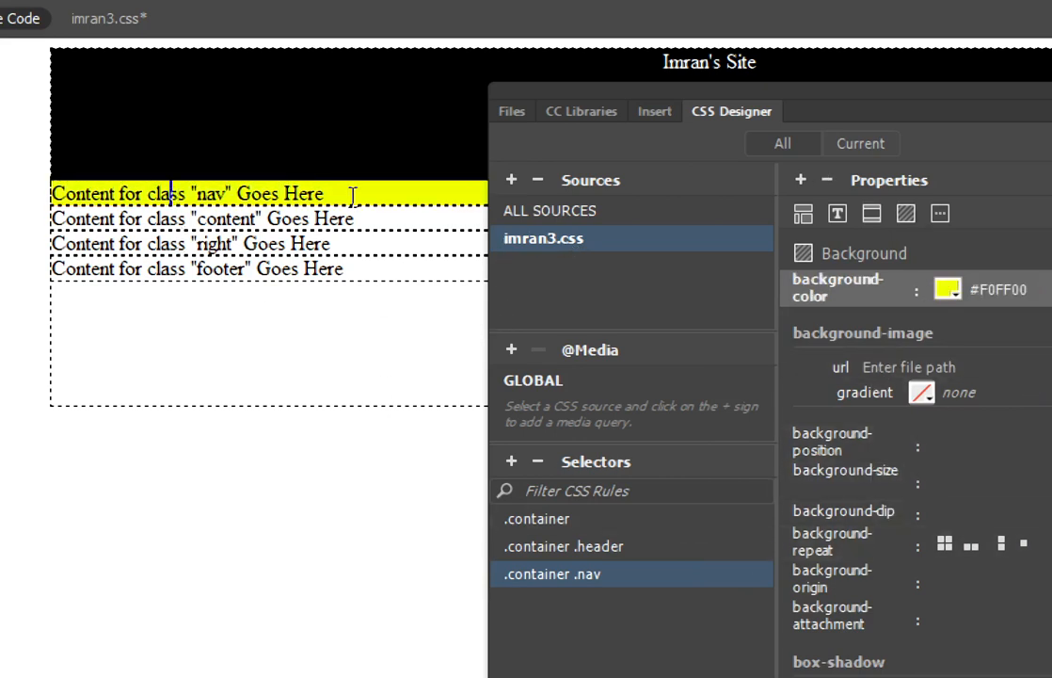
# - Replace the nav div's placeholder text with "Home Project About"
pyautogui.moveTo(323, 194); pyautogui.dragTo(58, 203)
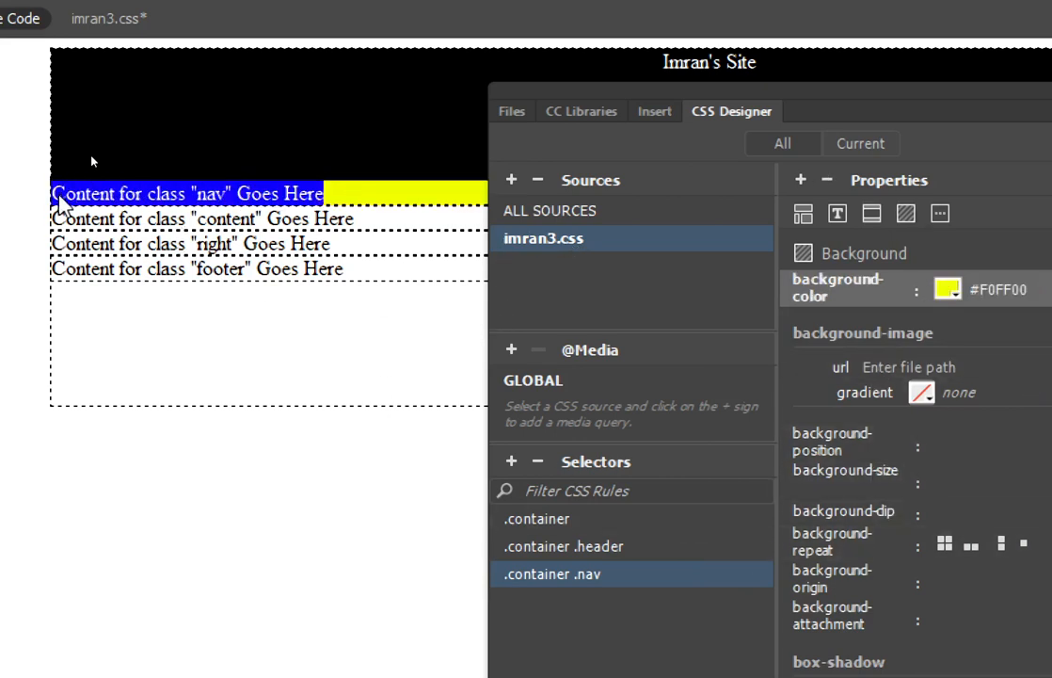
pyautogui.write('Home ')
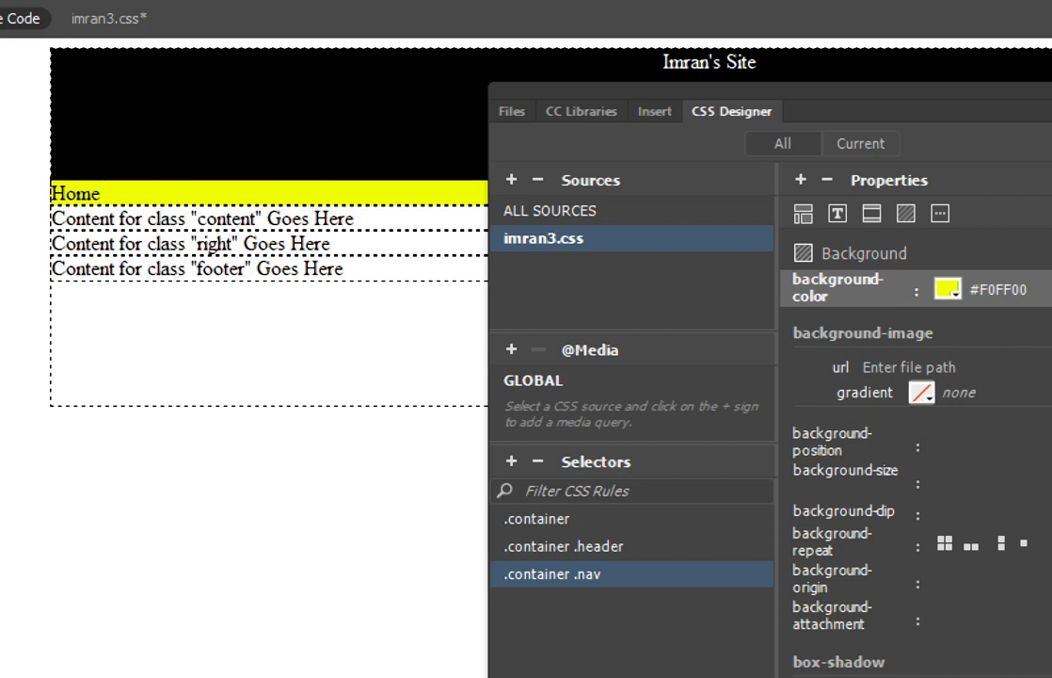
pyautogui.write('Project Ab')
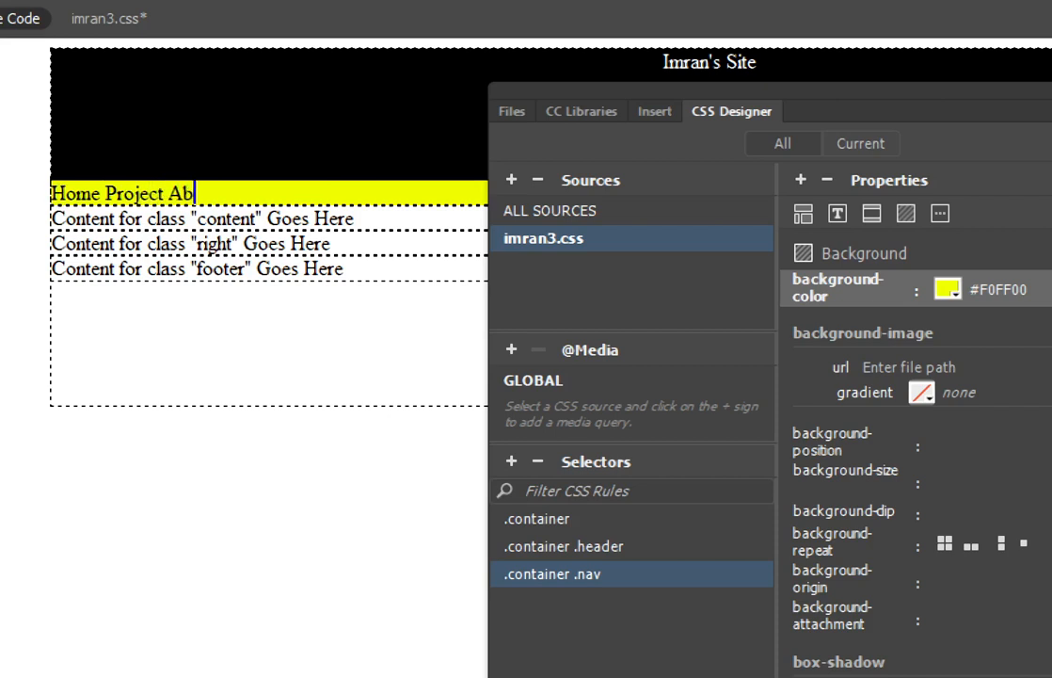
pyautogui.write('out')
# - Set text-align of the .container .nav rule to center and move the CSS Designer aside to uncover the page
pyautogui.moveTo(241, 190); pyautogui.dragTo(50, 193)
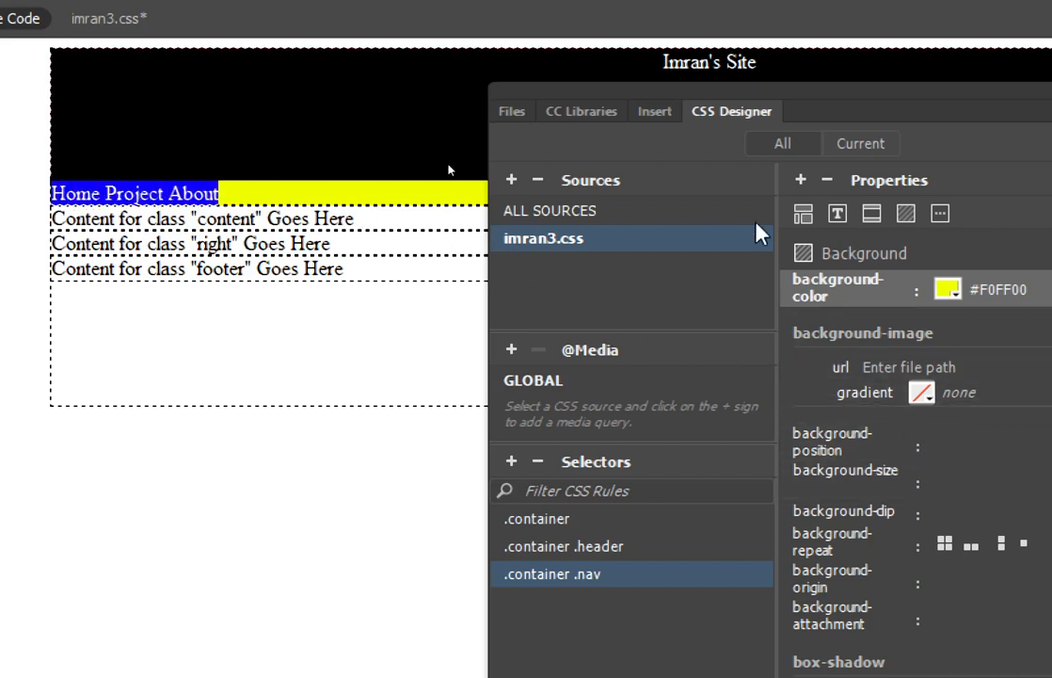
pyautogui.click(836, 214)
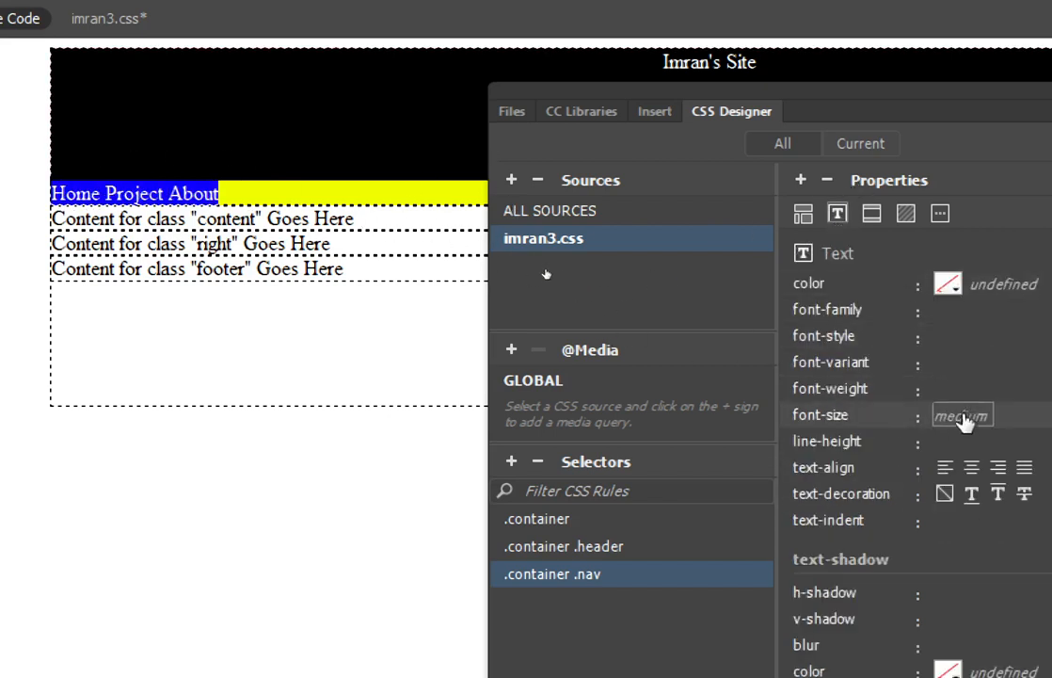
pyautogui.click(971, 468)
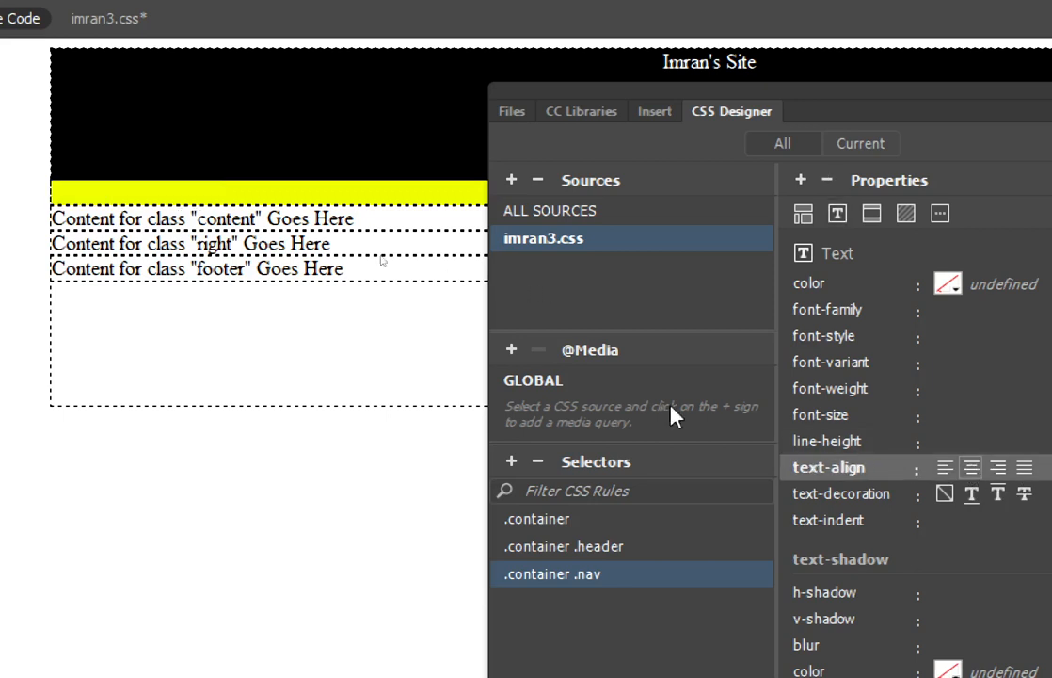
pyautogui.moveTo(648, 93); pyautogui.dragTo(944, 138)
# - Examine the content and right div placeholders and check the page preview in the Chrome browser
pyautogui.click(286, 225)
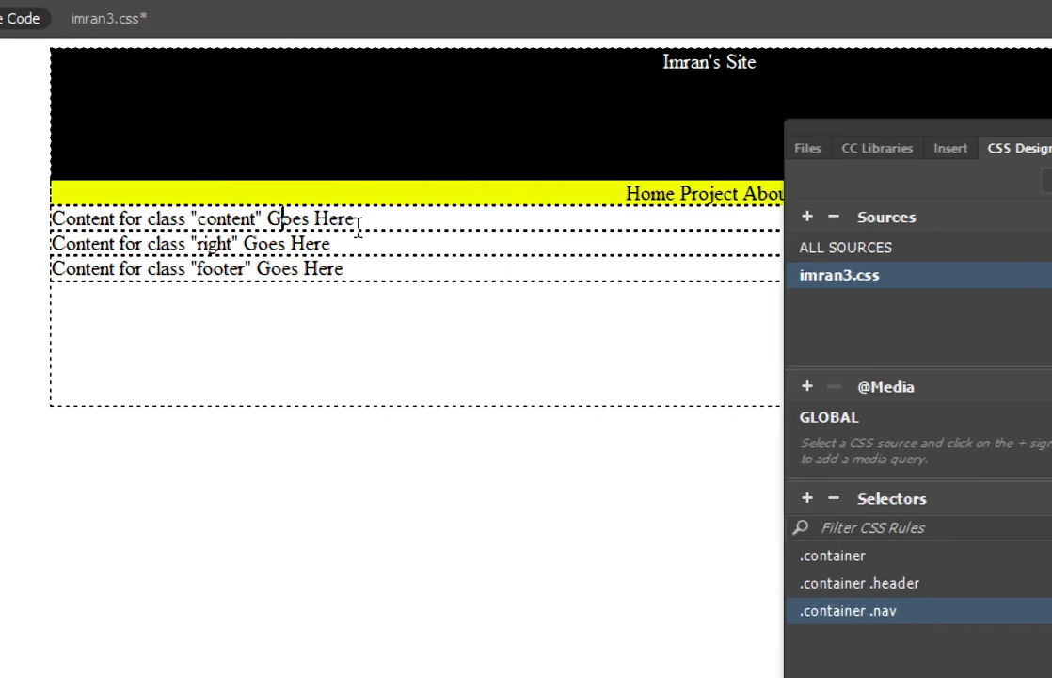
pyautogui.moveTo(370, 228); pyautogui.dragTo(51, 219)
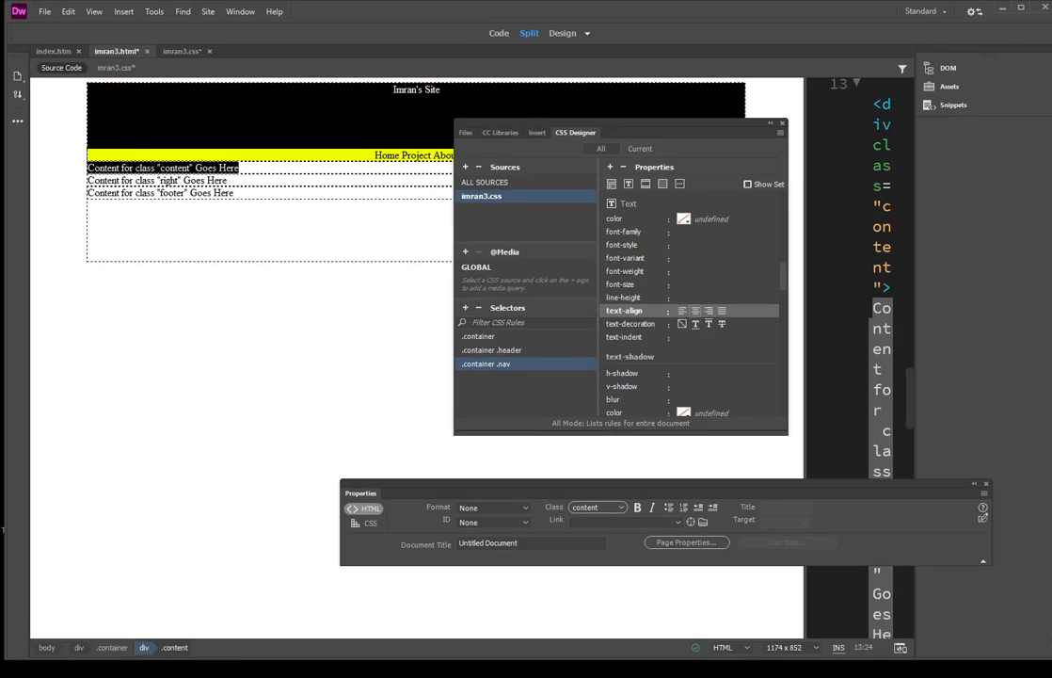
pyautogui.click(249, 167)
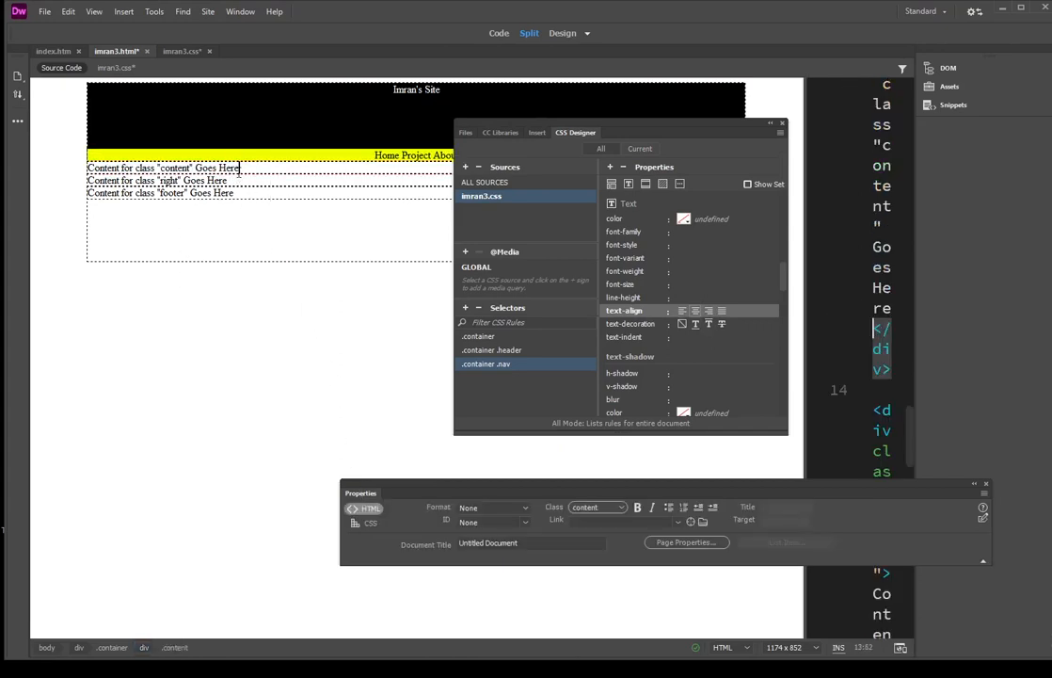
pyautogui.moveTo(229, 180); pyautogui.dragTo(80, 180)
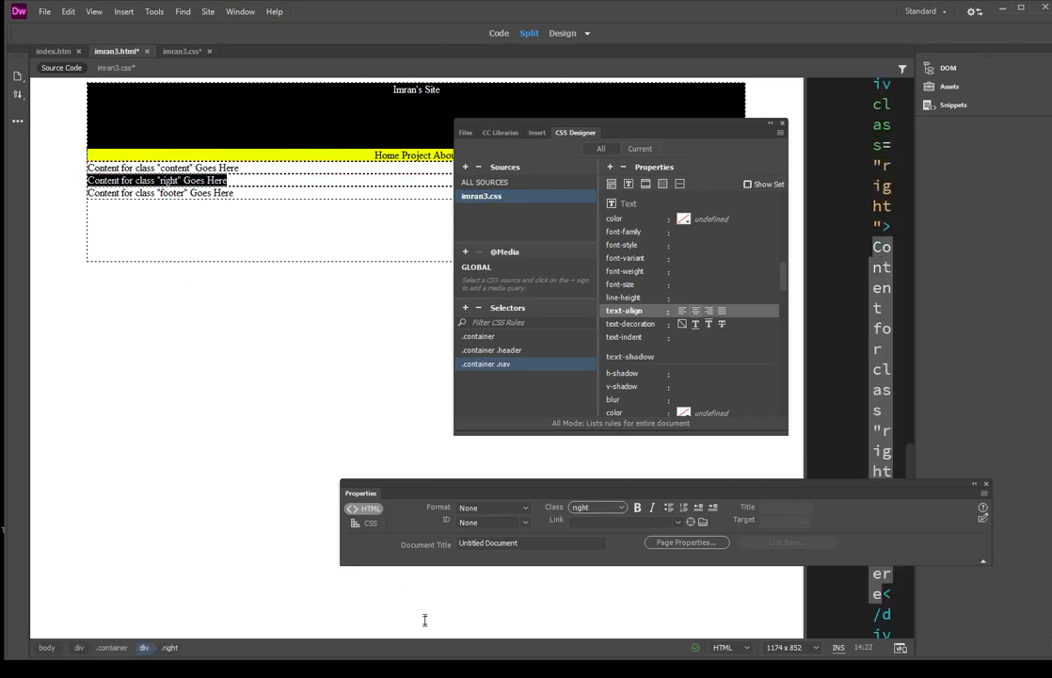
pyautogui.click(430, 659)
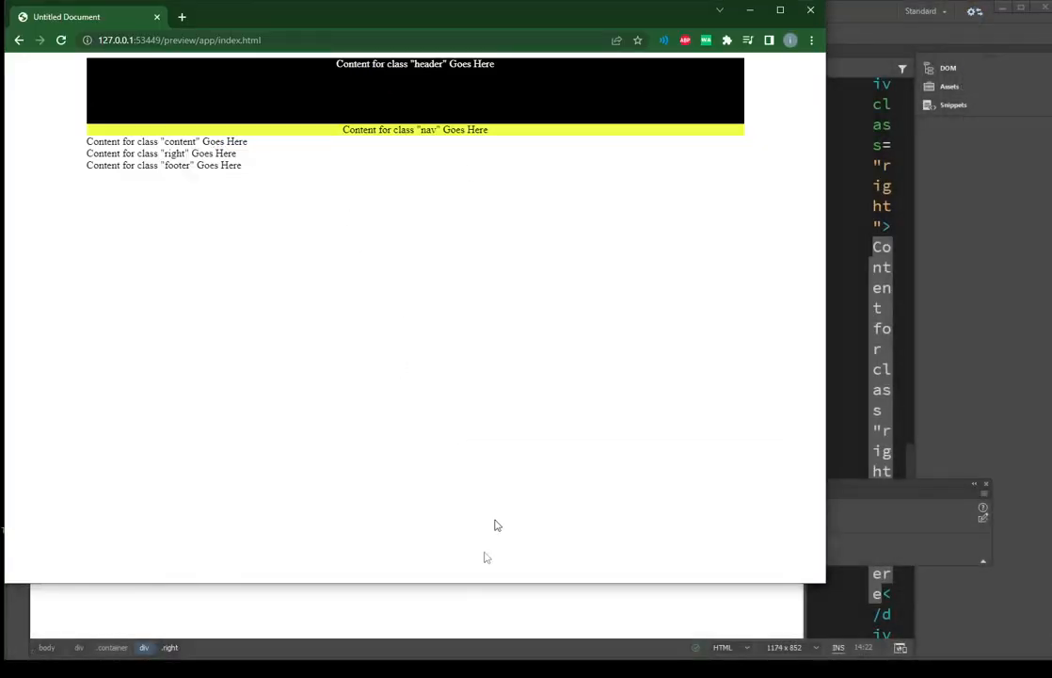
pyautogui.click(428, 612)
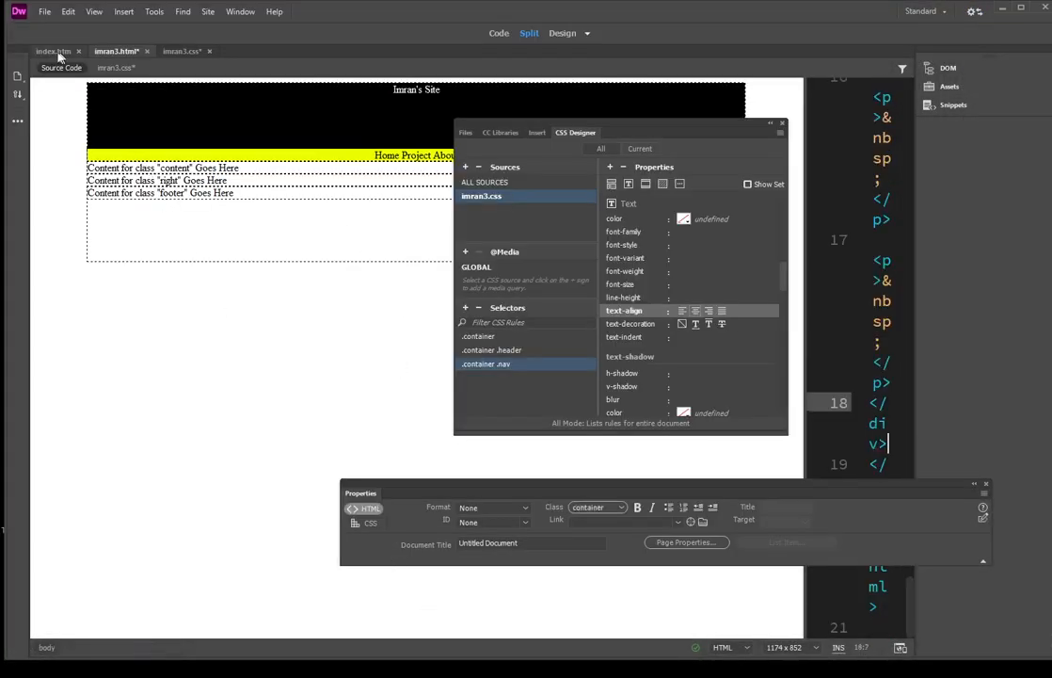
# - View the sample page index.htm in Live view to examine how its content and right-side areas are arranged, and return to imran3.html
pyautogui.click(55, 52)
pyautogui.moveTo(495, 131); pyautogui.dragTo(551, 389)
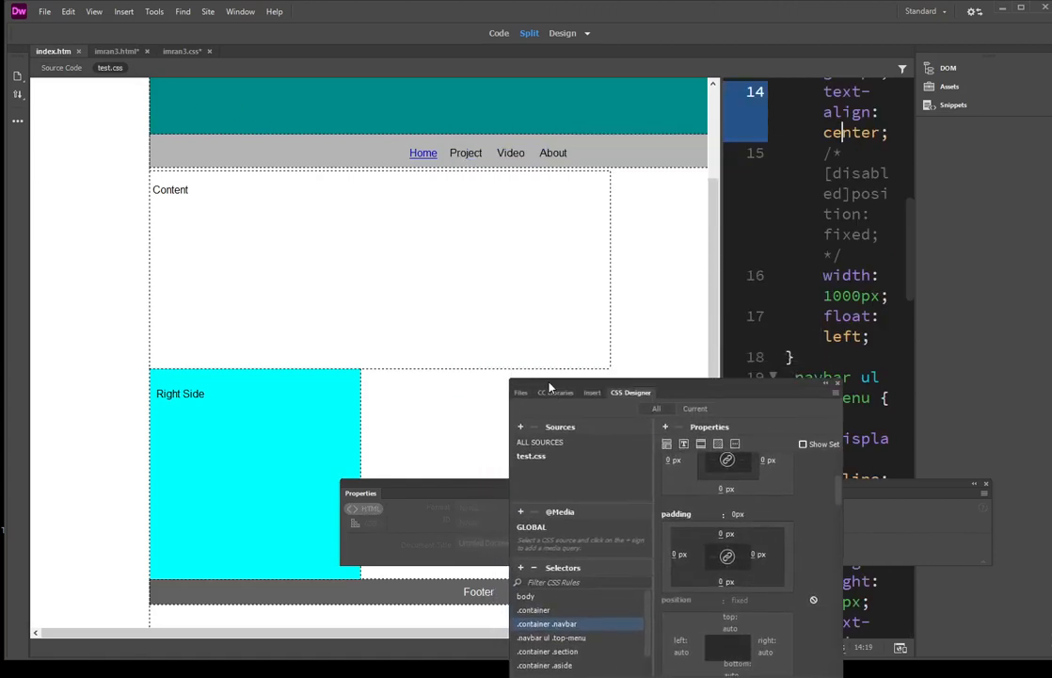
pyautogui.click(587, 33)
pyautogui.click(610, 50)
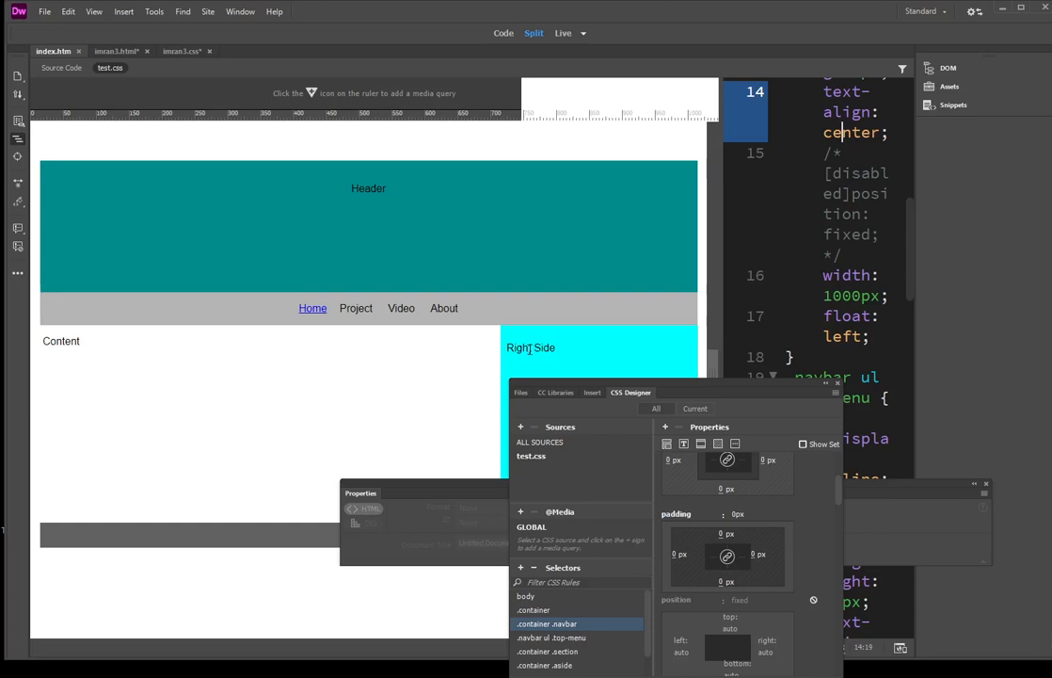
pyautogui.click(124, 53)
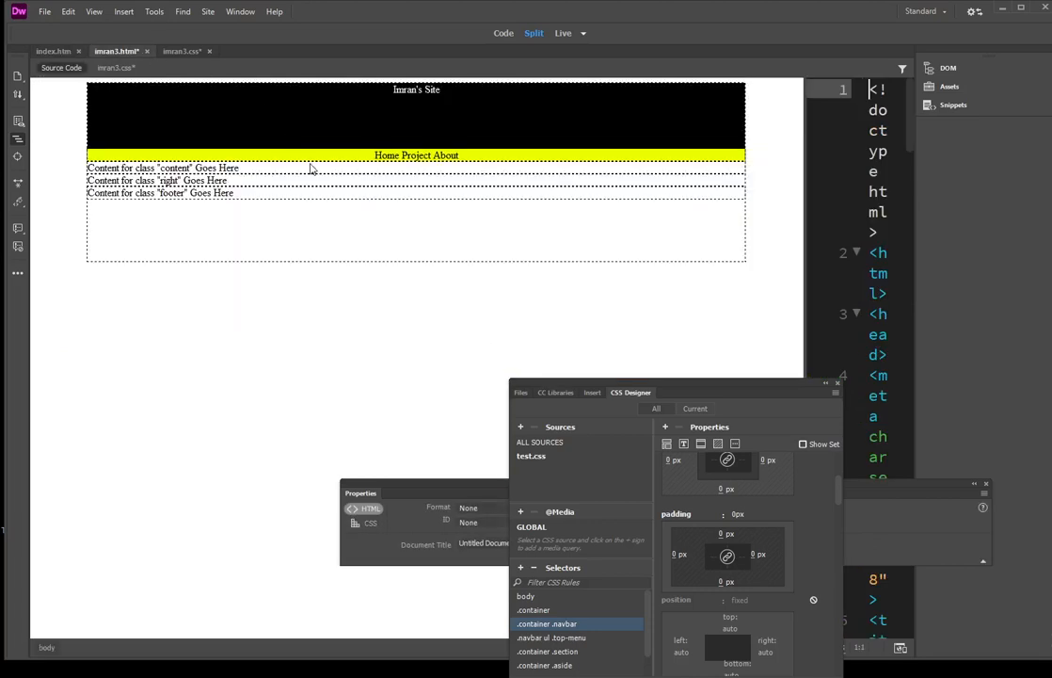
# - Add a .container .content selector to imran3.css for the content div
pyautogui.click(240, 169)
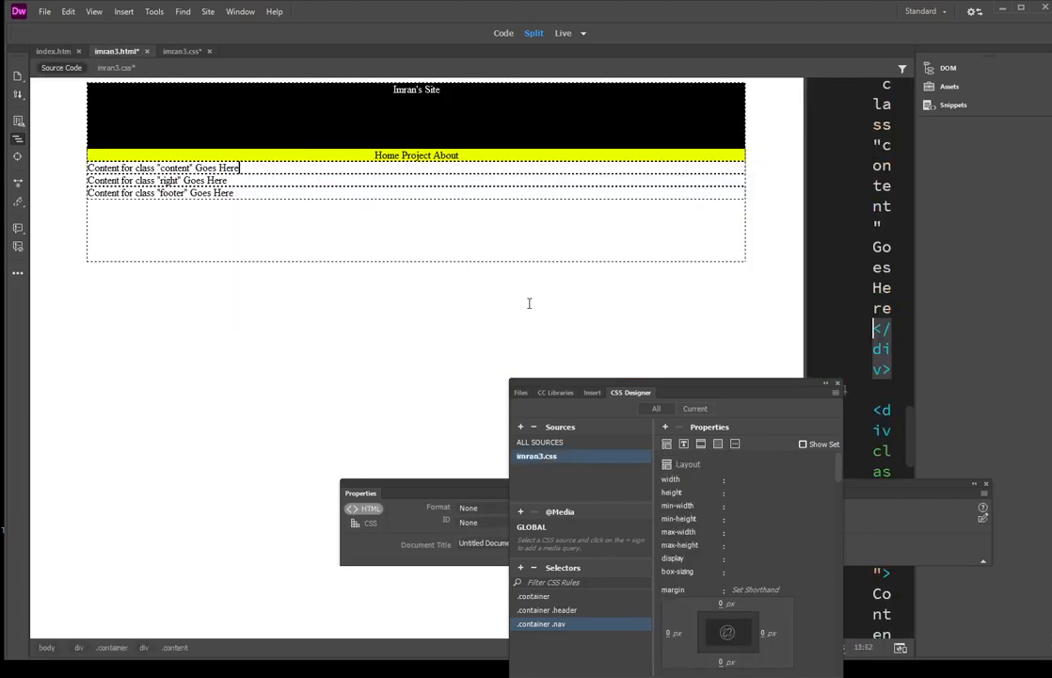
pyautogui.moveTo(691, 389); pyautogui.dragTo(477, 112)
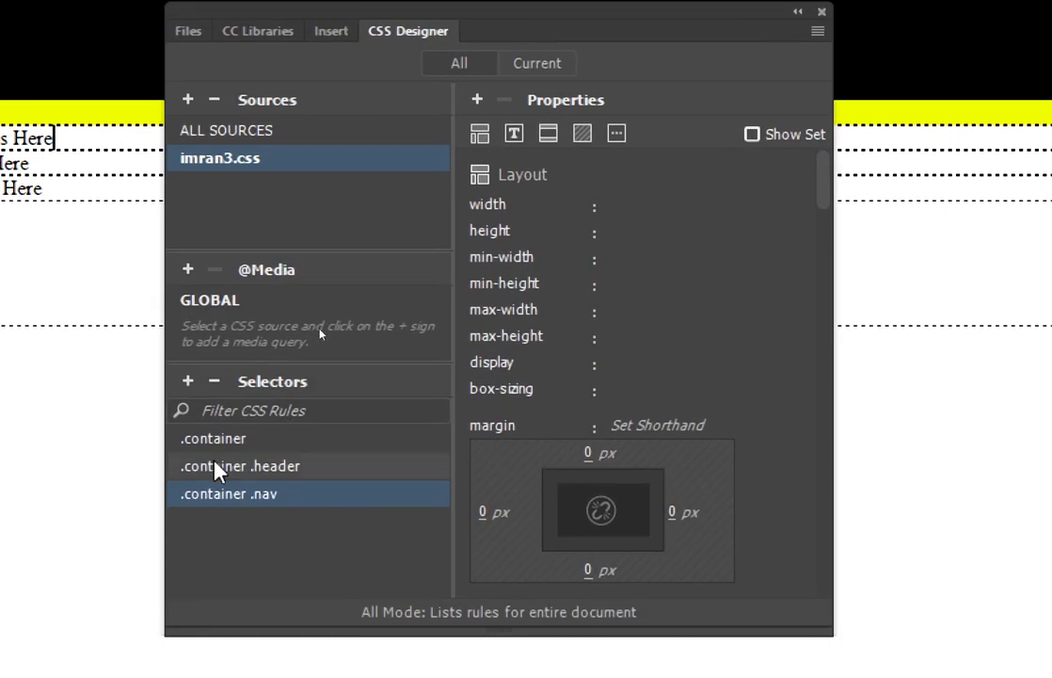
pyautogui.click(188, 380)
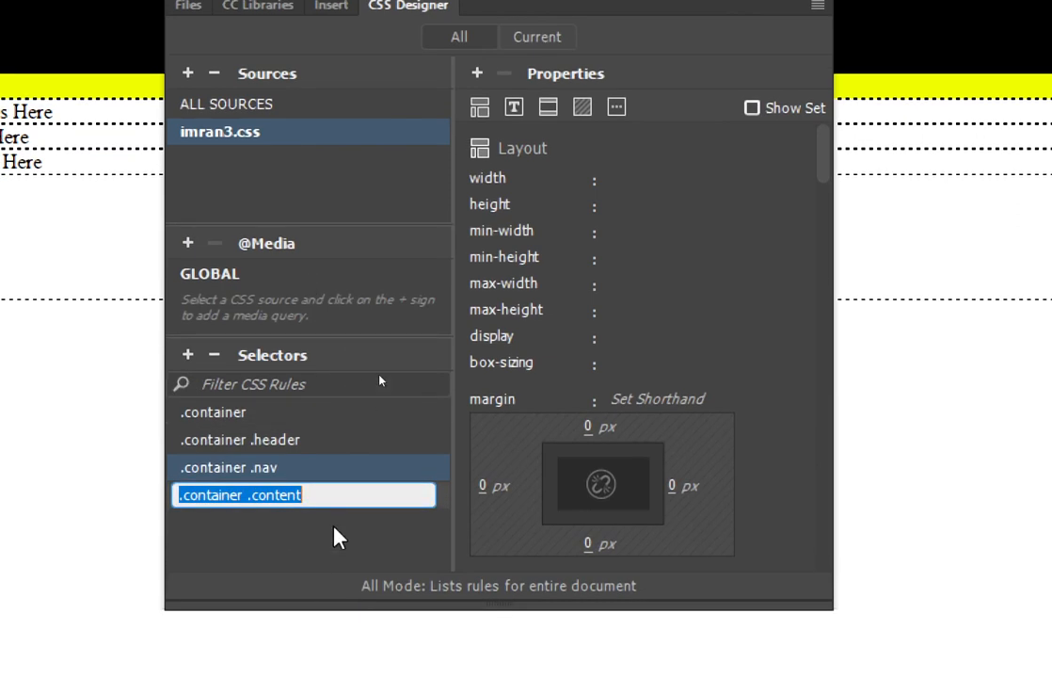
pyautogui.click(321, 495)
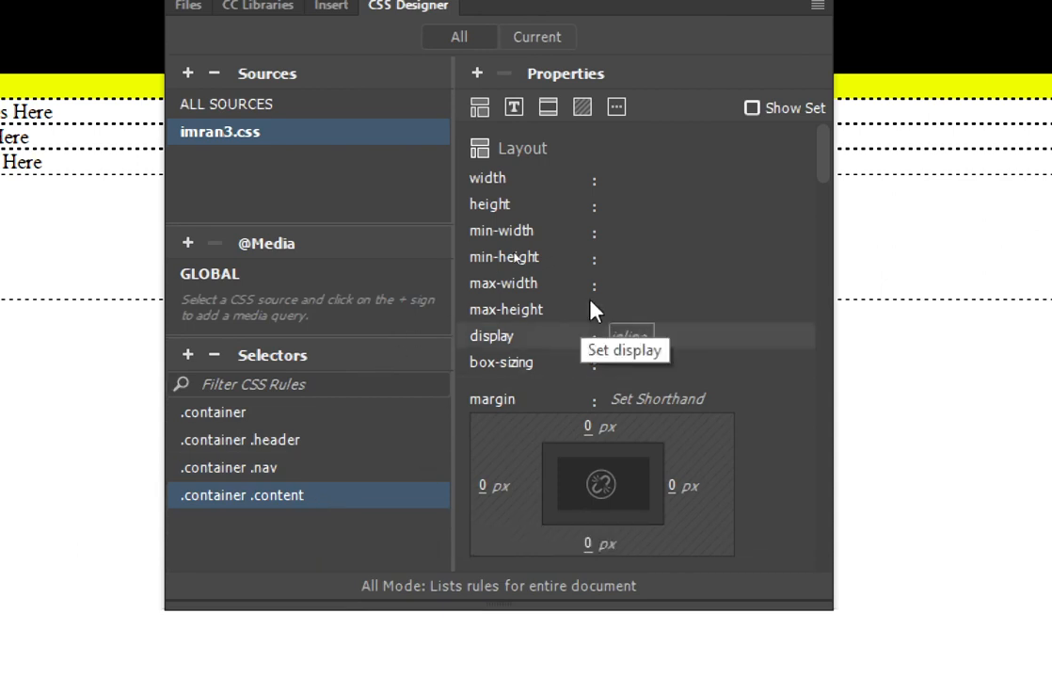
# - Set the width of the .container .content rule to 700 px
pyautogui.click(631, 179)
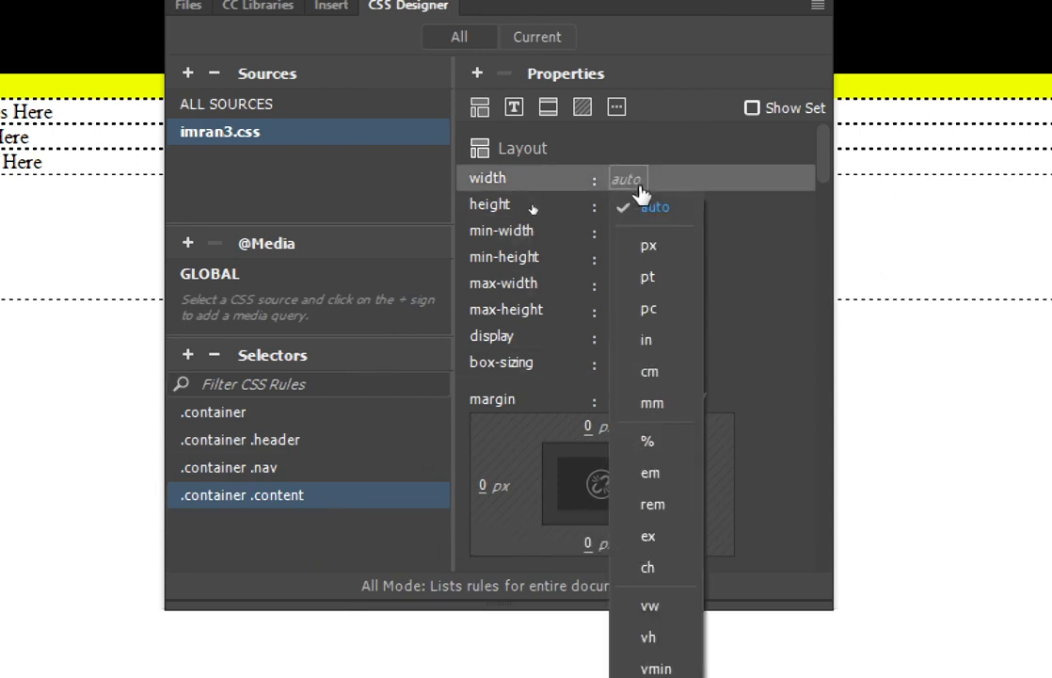
pyautogui.click(646, 243)
pyautogui.click(630, 183)
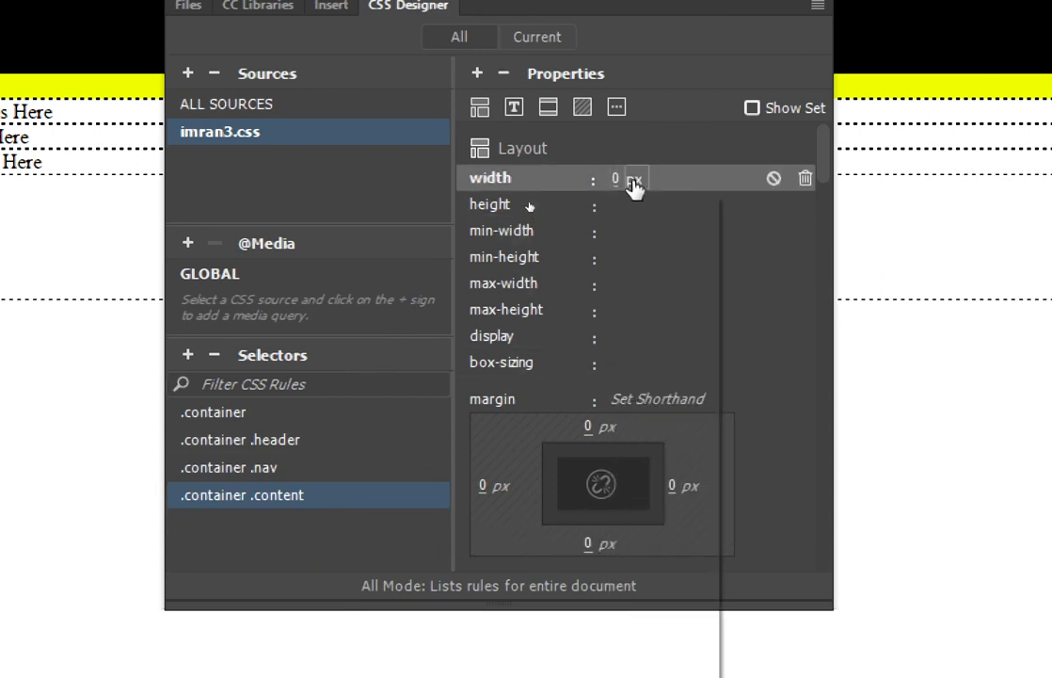
pyautogui.click(617, 183)
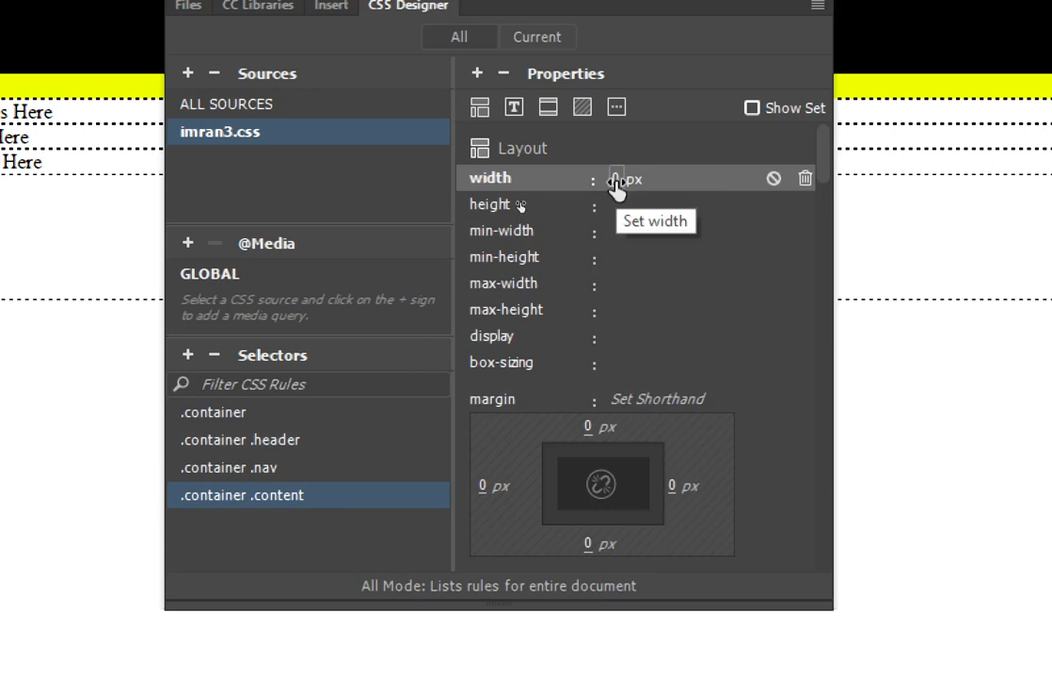
pyautogui.click(616, 180)
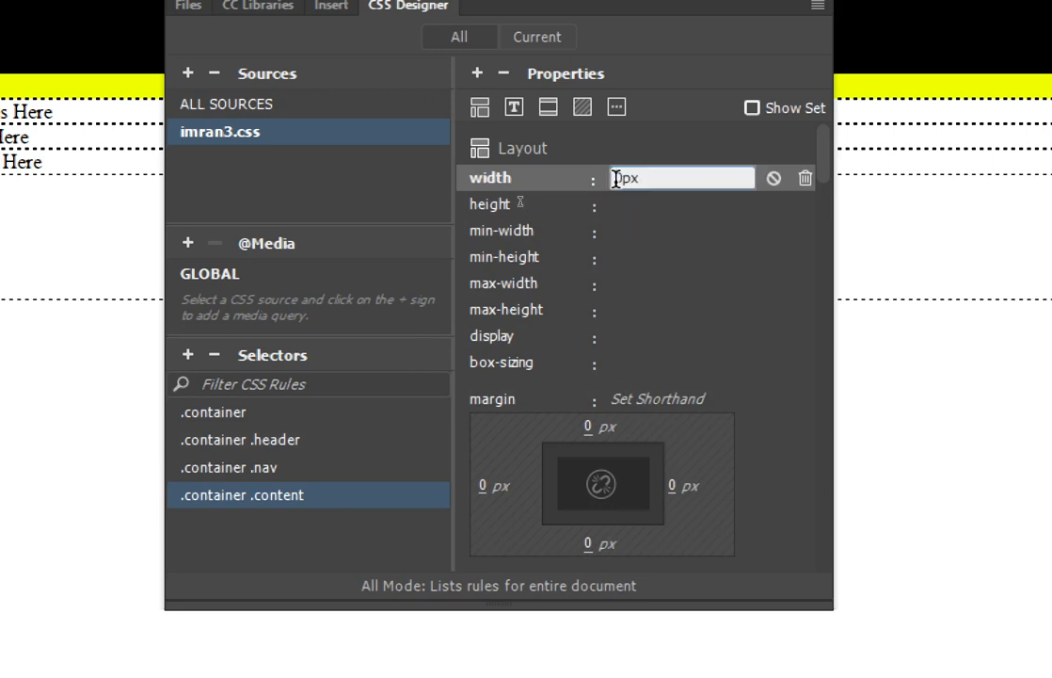
pyautogui.write('700')
pyautogui.press('Return')
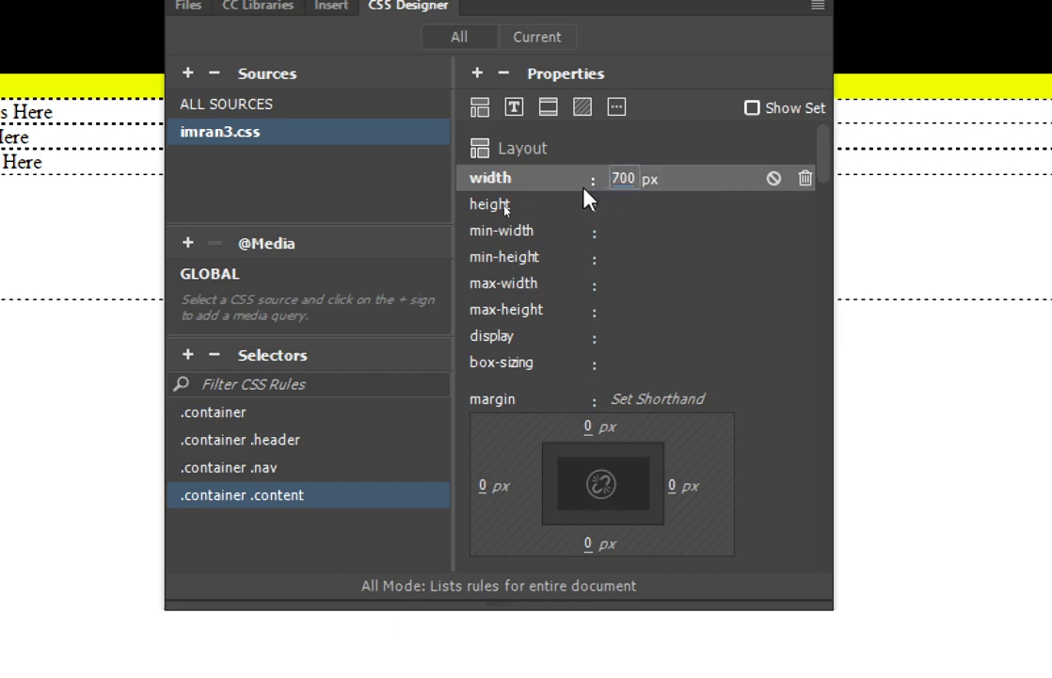
# - Set the height of the .container .content rule to 300 px
pyautogui.click(634, 212)
pyautogui.click(633, 214)
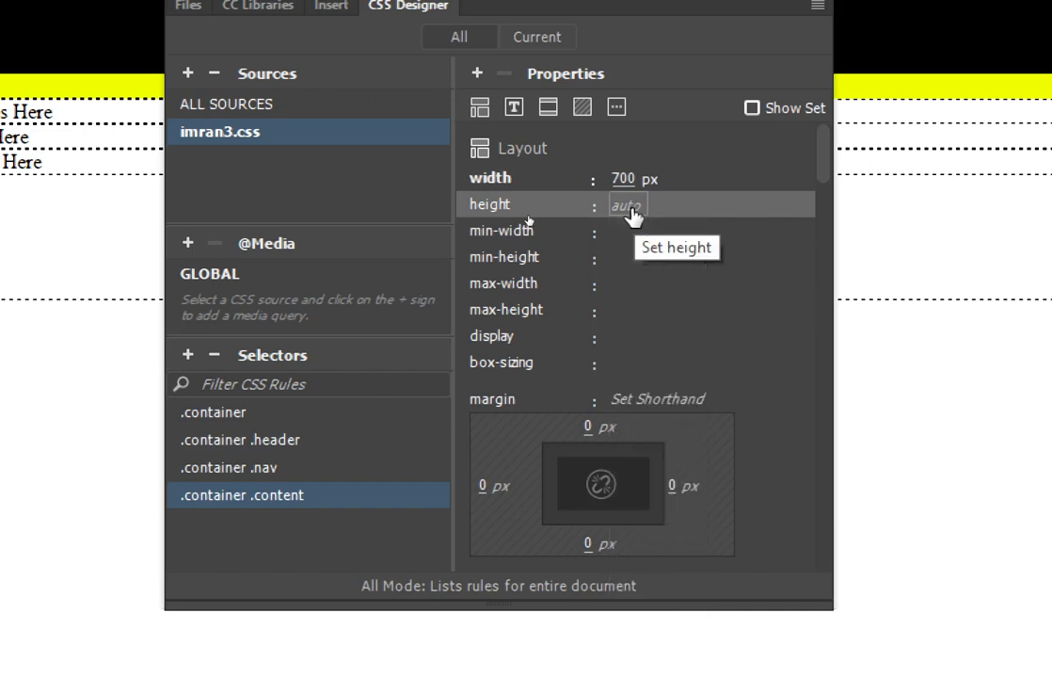
pyautogui.click(630, 206)
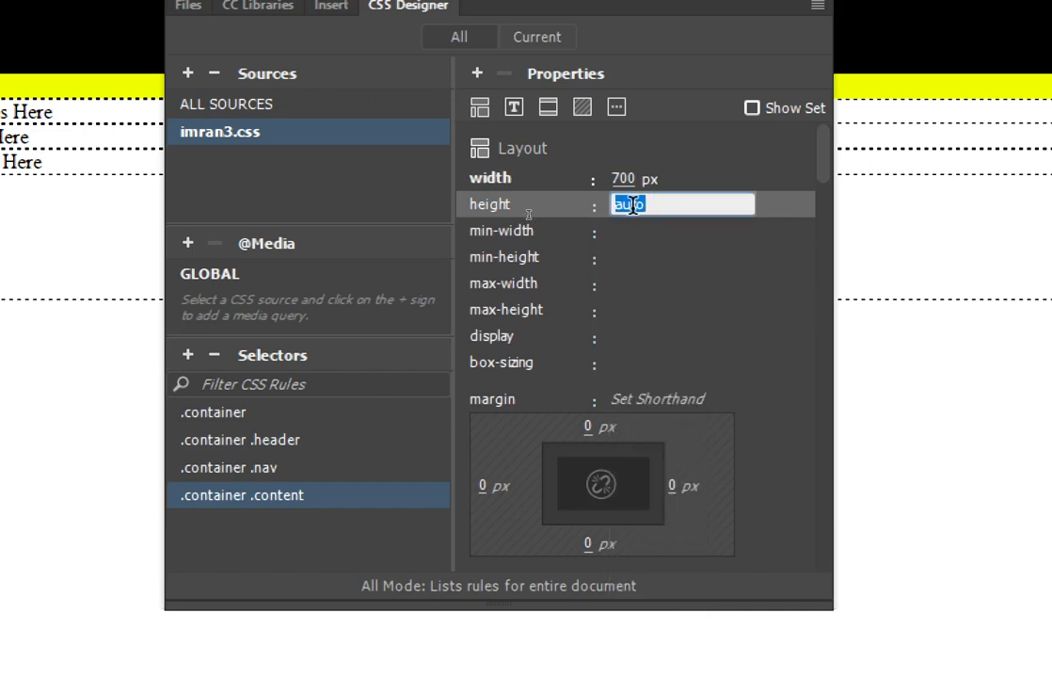
pyautogui.write('2')
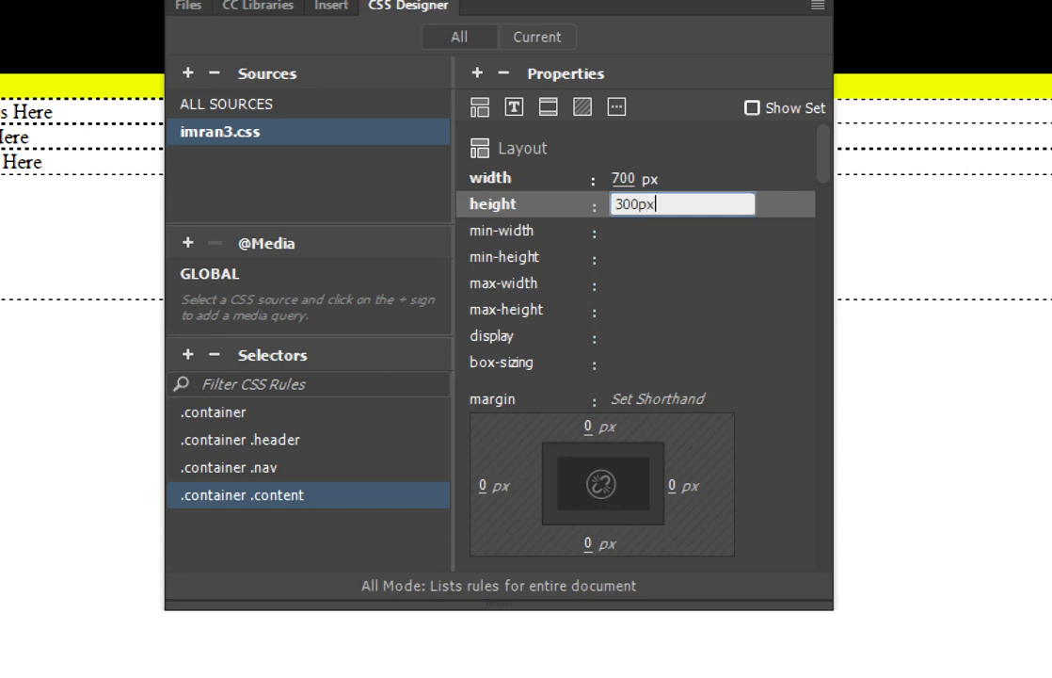
pyautogui.write('00px')
pyautogui.press('Return')
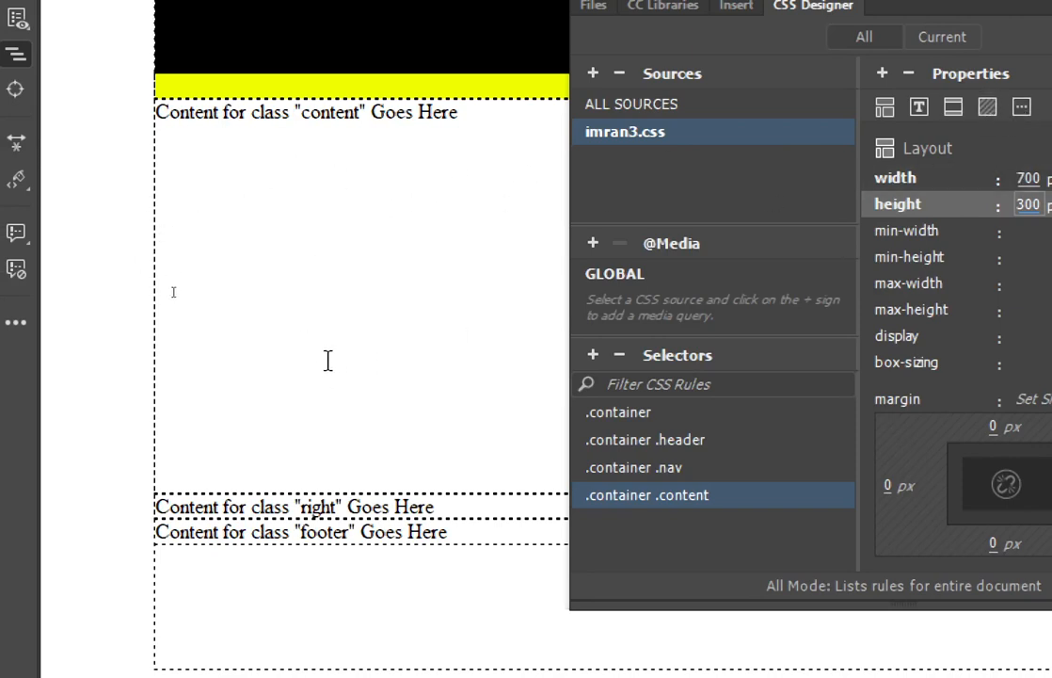
# - Set the background color of the .container .content rule to light pink #F8D4D4
pyautogui.click(987, 106)
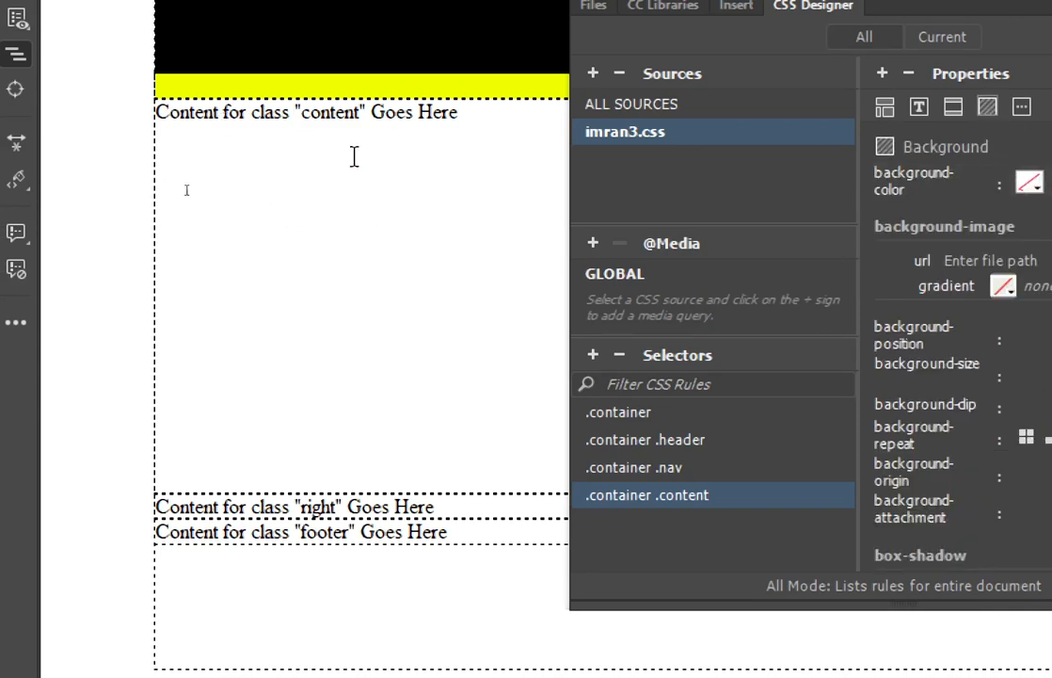
pyautogui.click(1030, 185)
pyautogui.click(901, 308)
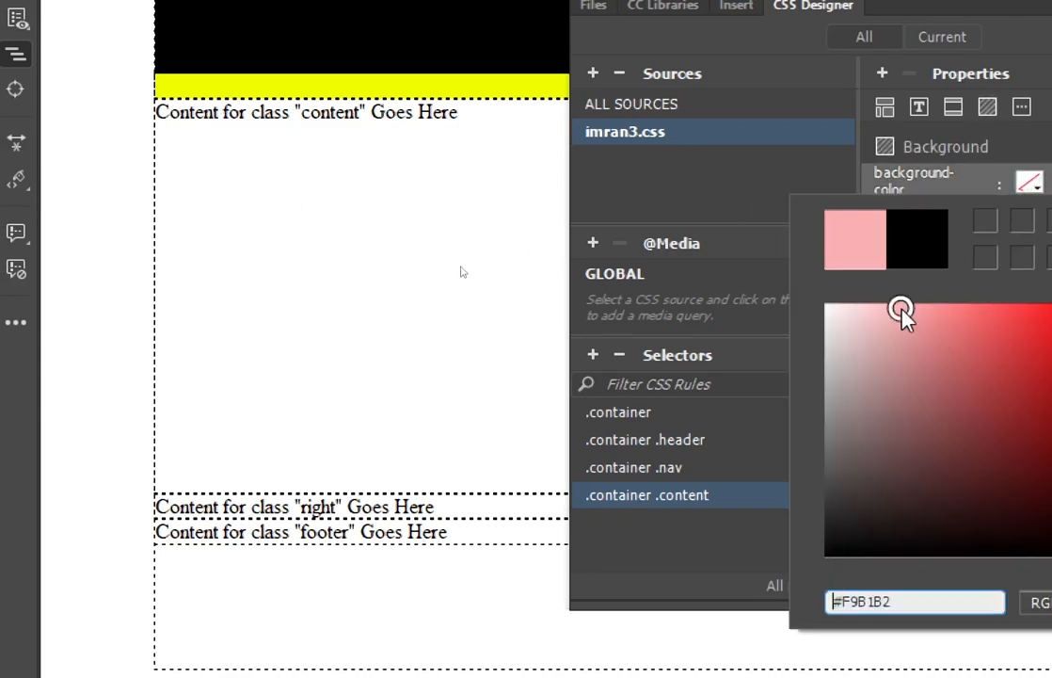
pyautogui.click(862, 310)
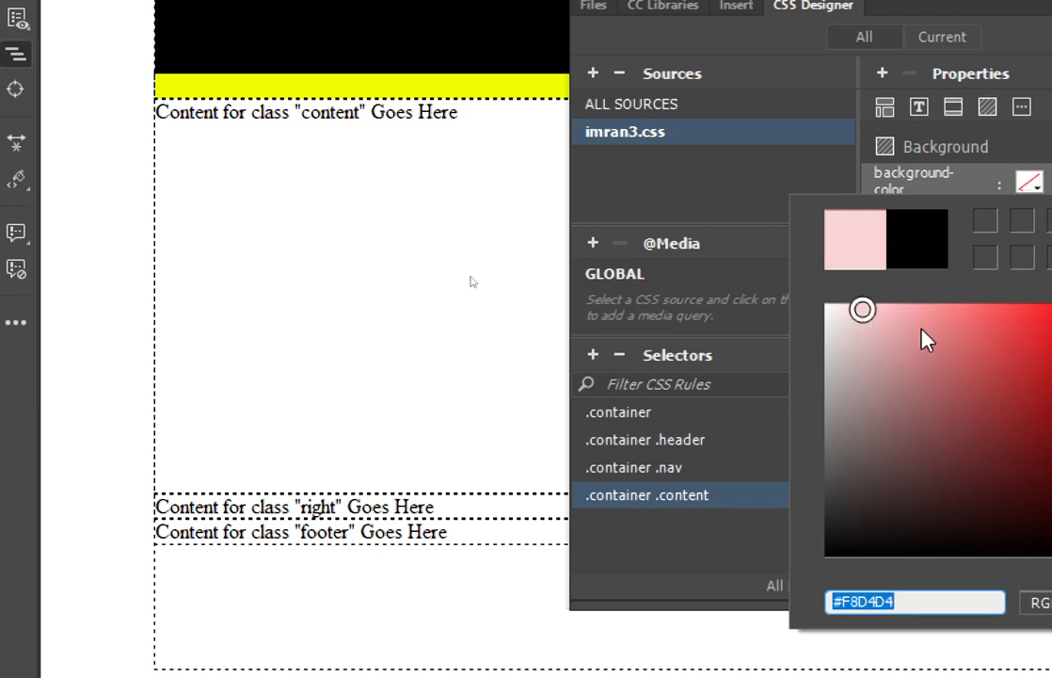
pyautogui.press('Return')
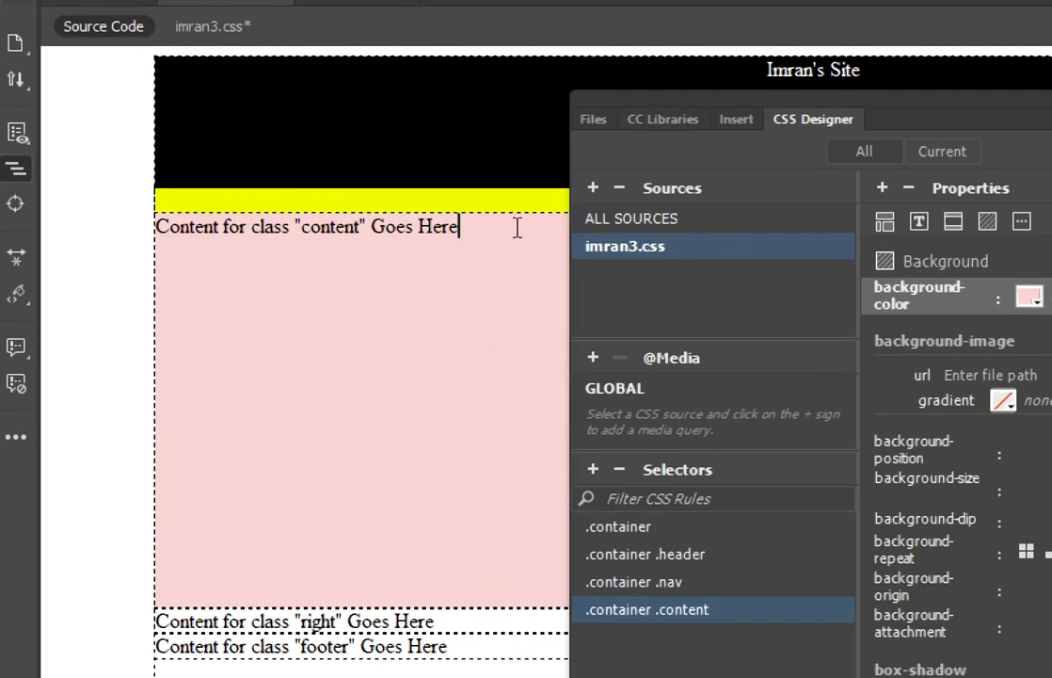
# - Add a .container .right selector to imran3.css for the right div
pyautogui.moveTo(675, 111); pyautogui.dragTo(949, 365)
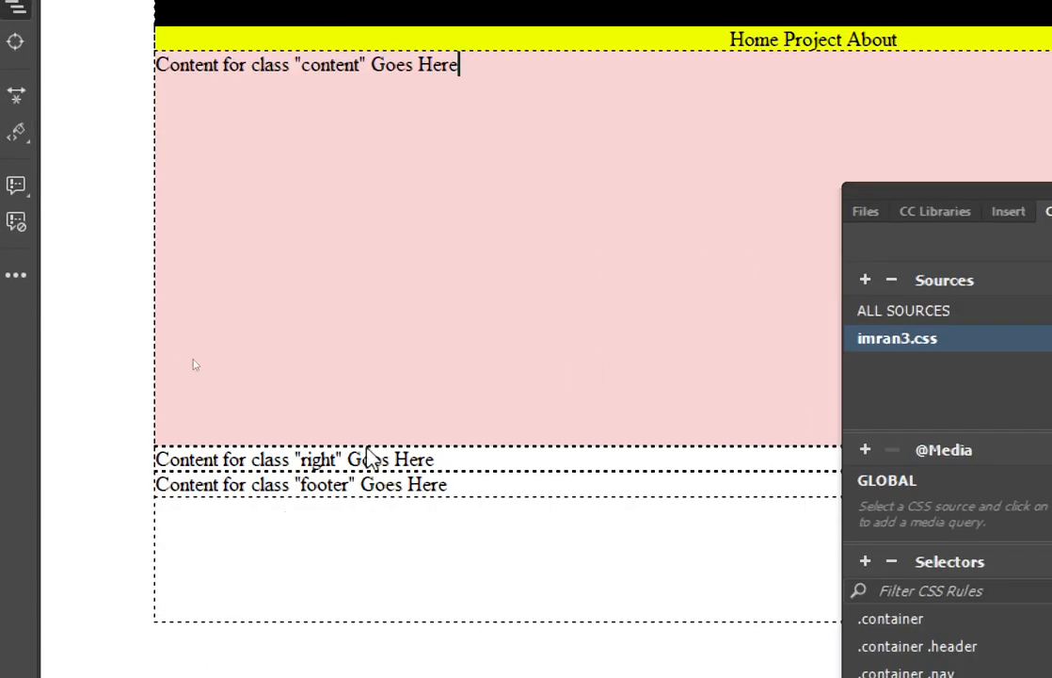
pyautogui.moveTo(436, 623); pyautogui.dragTo(299, 623)
pyautogui.moveTo(299, 461); pyautogui.dragTo(152, 461)
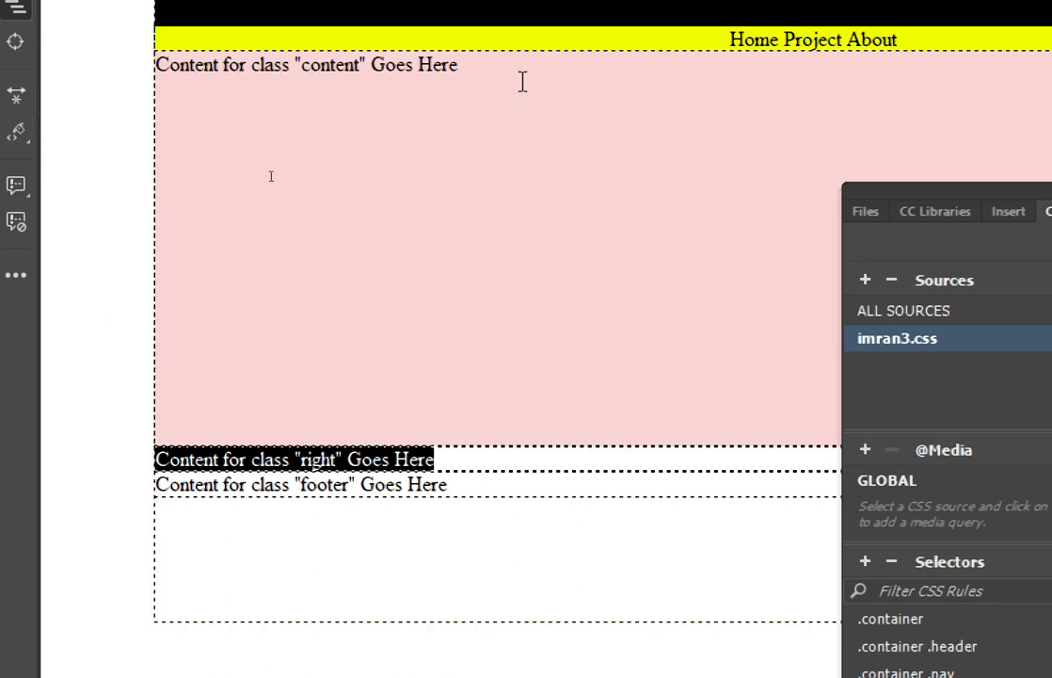
pyautogui.moveTo(1024, 206); pyautogui.dragTo(675, 108)
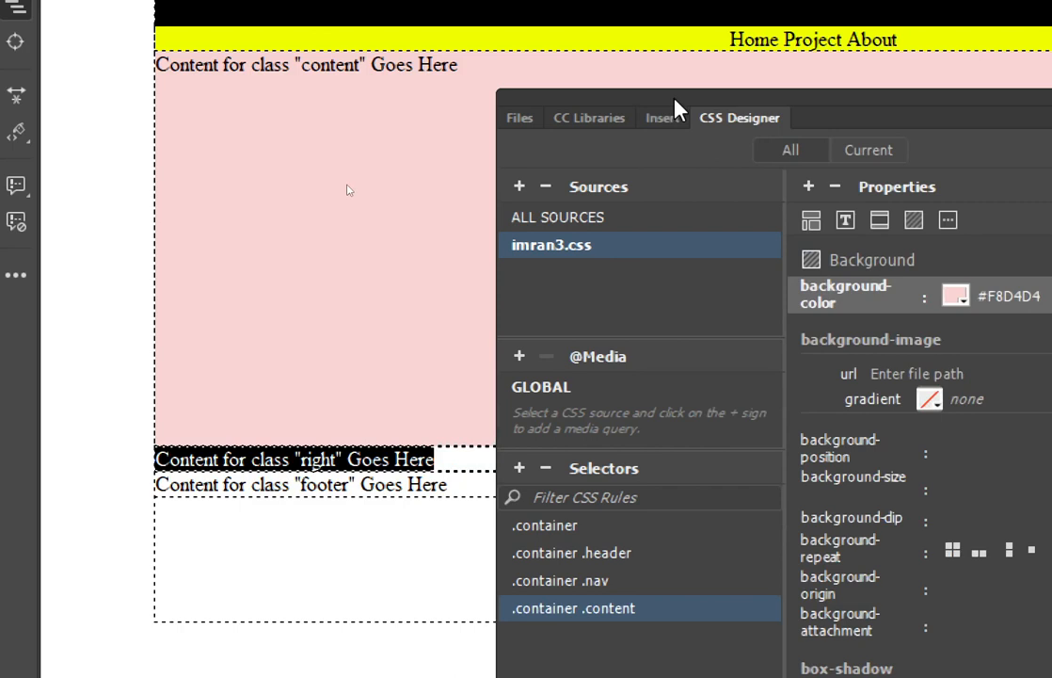
pyautogui.click(242, 460)
pyautogui.doubleClick(242, 460)
pyautogui.click(292, 460)
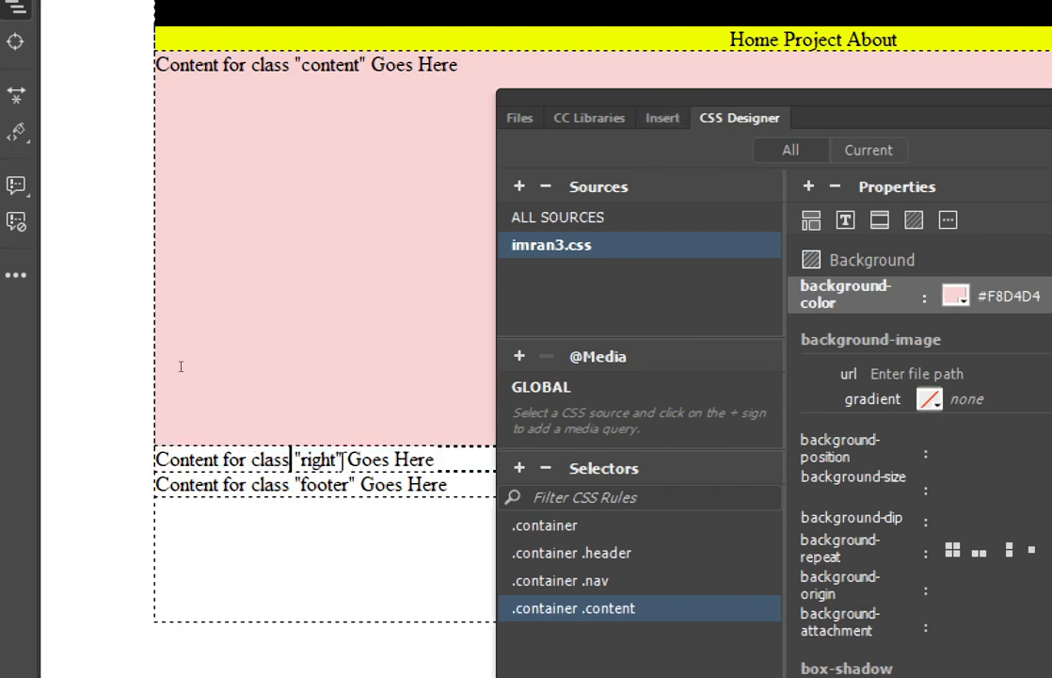
pyautogui.click(519, 467)
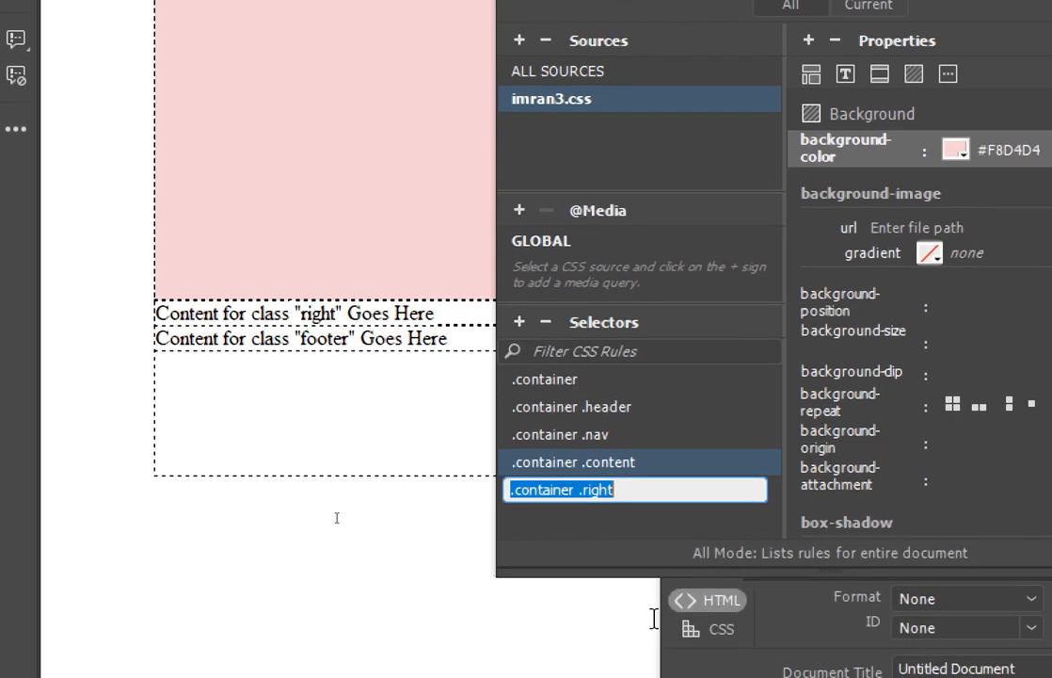
# - Add the .container .right selector and set its width and height to 300 px each
pyautogui.press('Return')
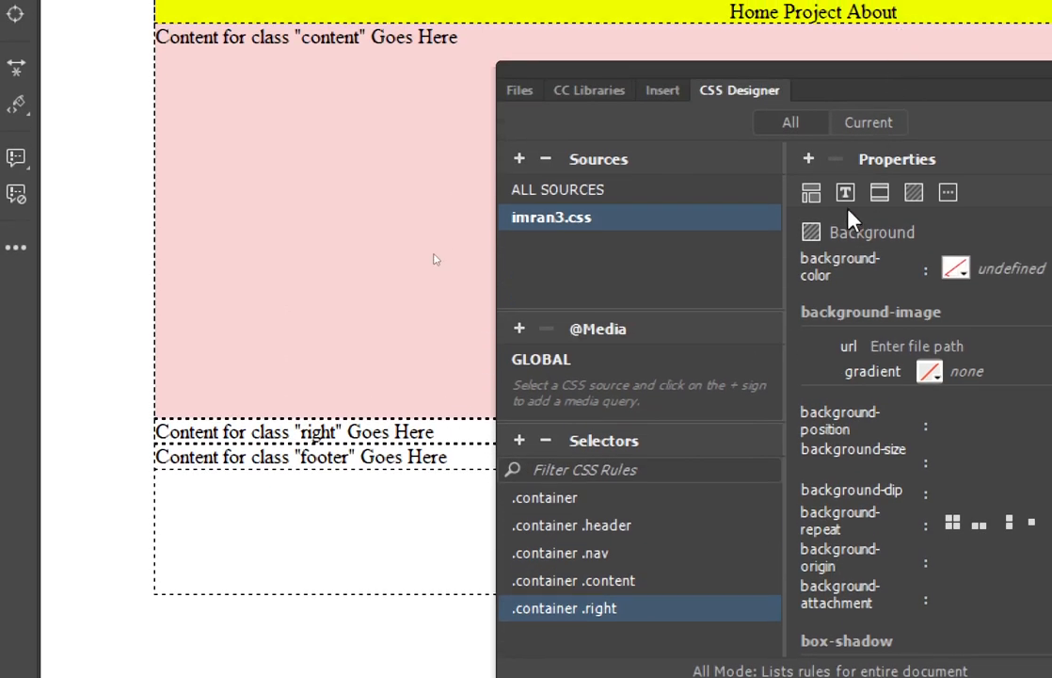
pyautogui.click(812, 195)
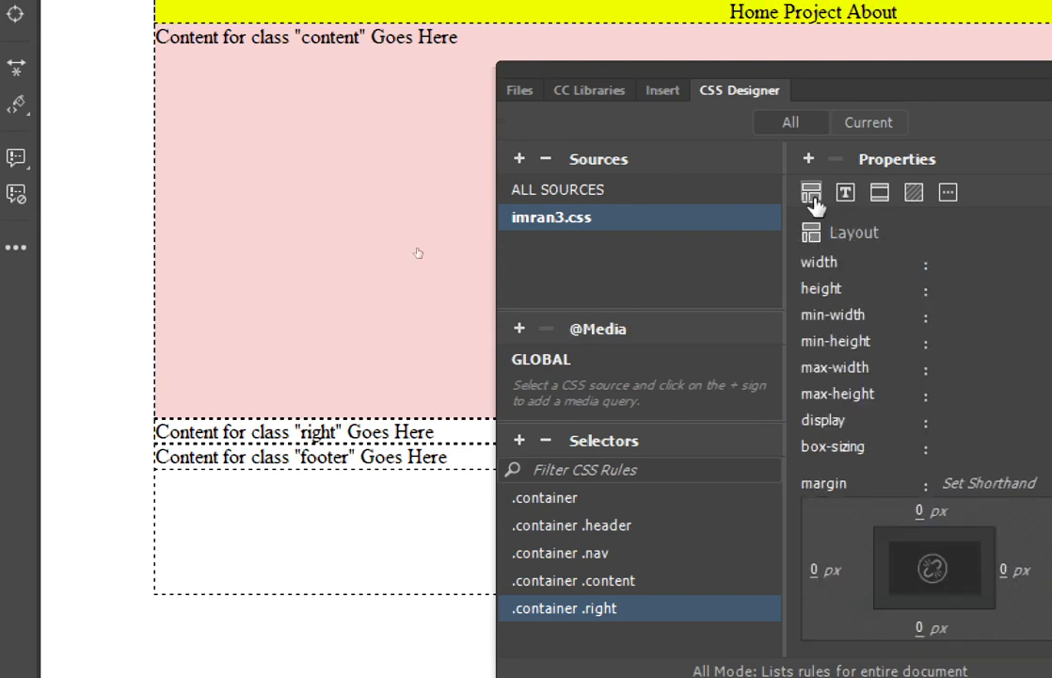
pyautogui.click(956, 263)
pyautogui.write('300 ')
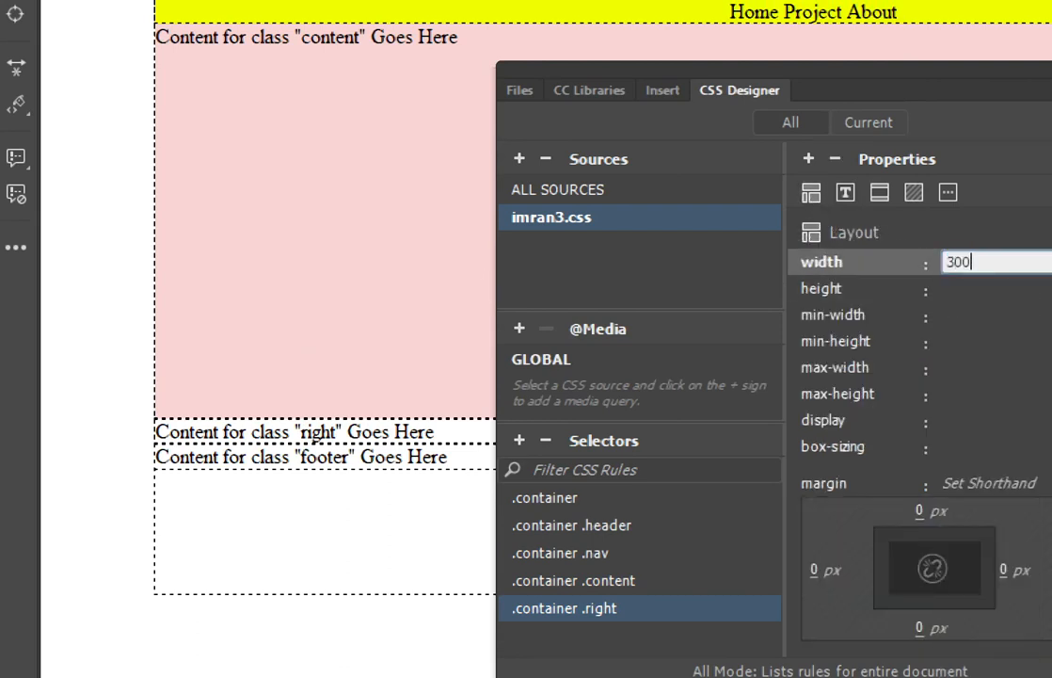
pyautogui.write('px')
pyautogui.press('Return')
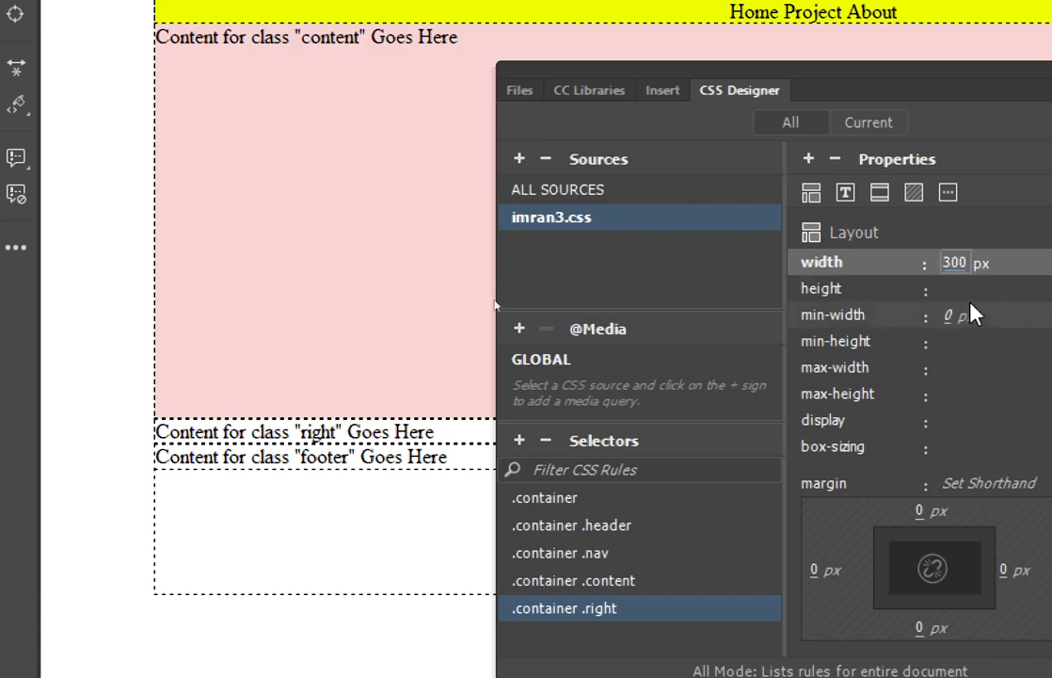
pyautogui.click(960, 294)
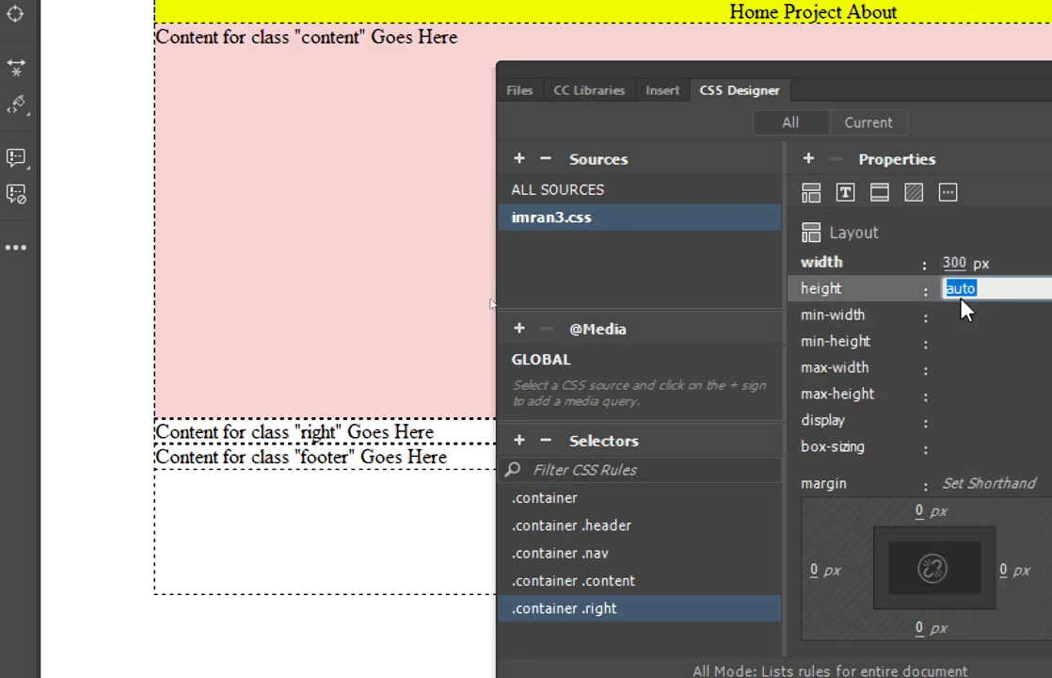
pyautogui.write('300 px')
pyautogui.press('Return')
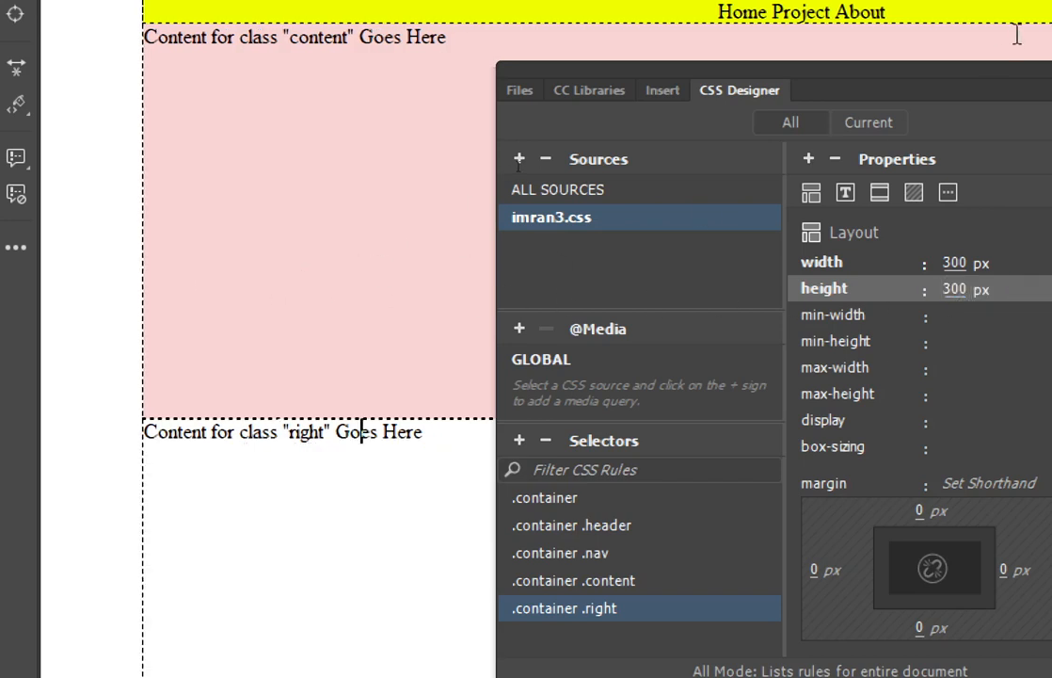
# - Switch the page preview to Live view and move the CSS Designer clear of the right div
pyautogui.moveTo(989, 76); pyautogui.dragTo(1049, 243)
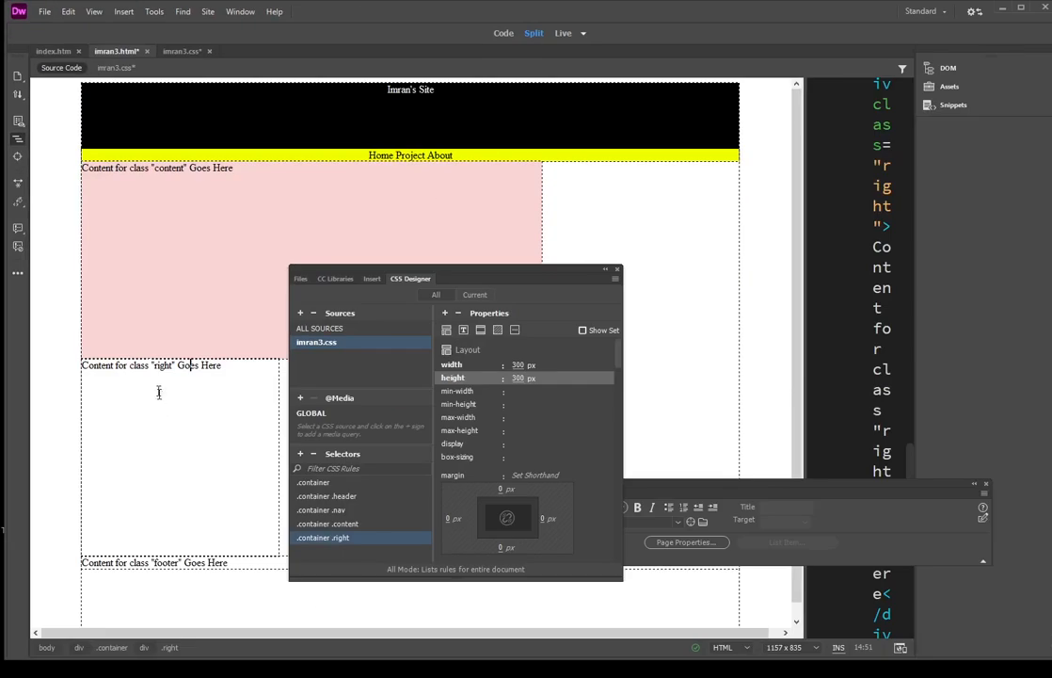
pyautogui.click(583, 33)
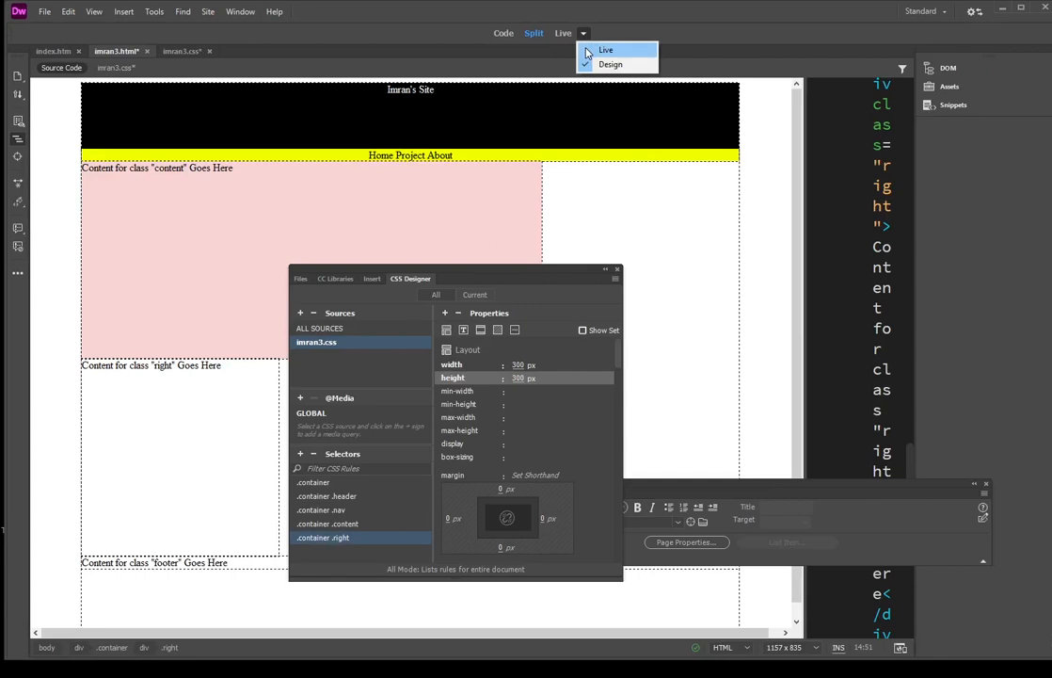
pyautogui.click(587, 51)
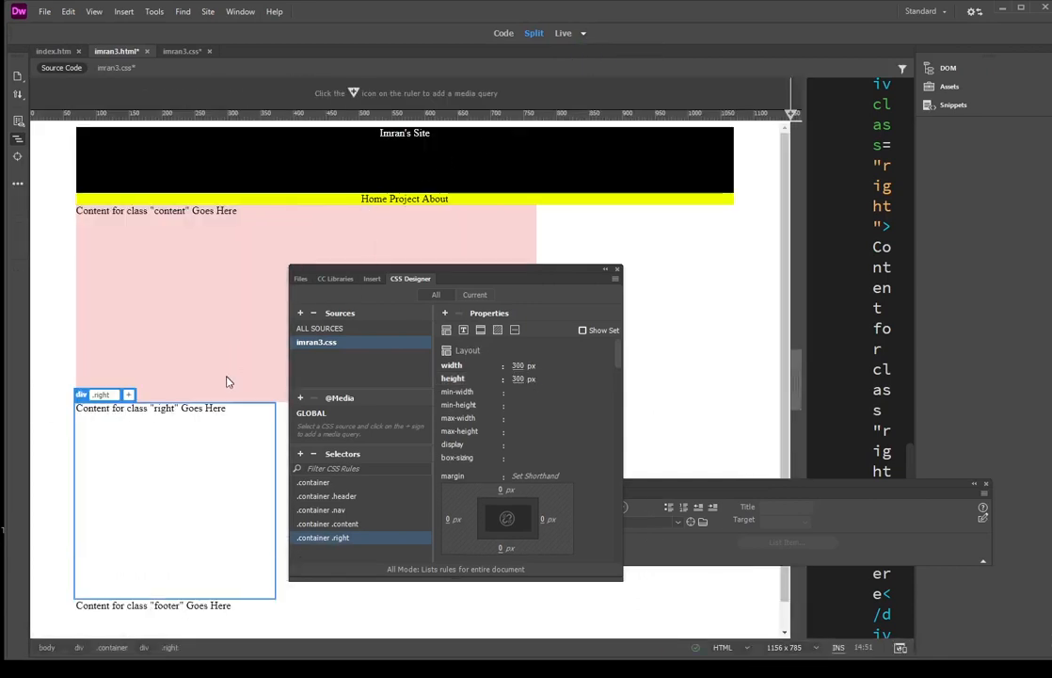
pyautogui.moveTo(400, 273); pyautogui.dragTo(658, 298)
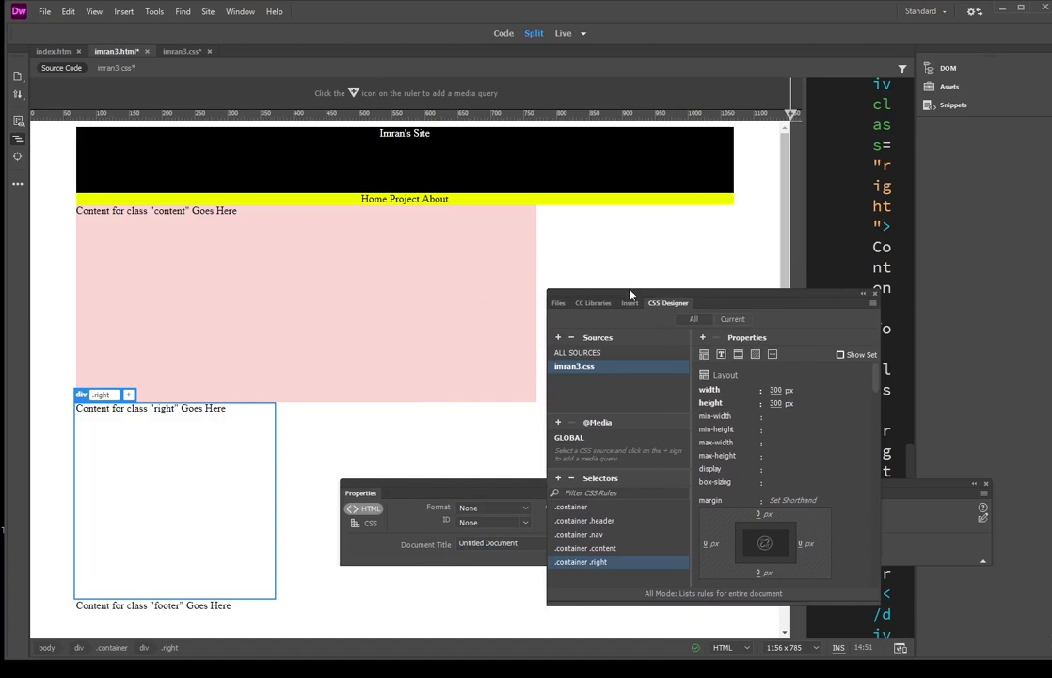
pyautogui.moveTo(631, 295); pyautogui.dragTo(607, 125)
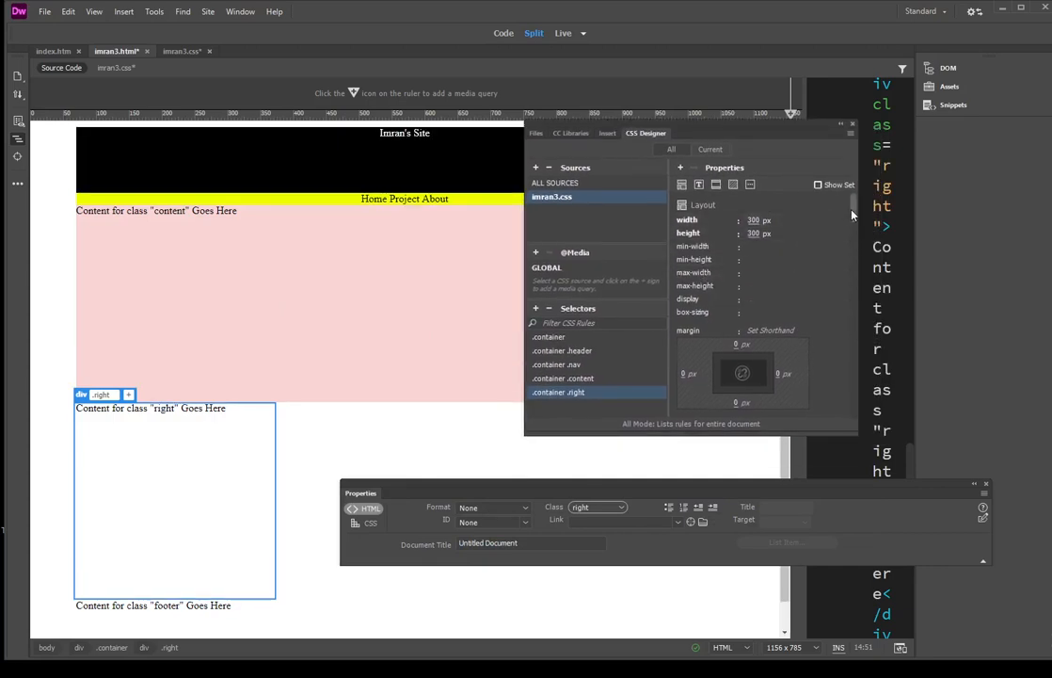
# - Float the .container .right block to the right
pyautogui.moveTo(853, 210); pyautogui.dragTo(853, 236)
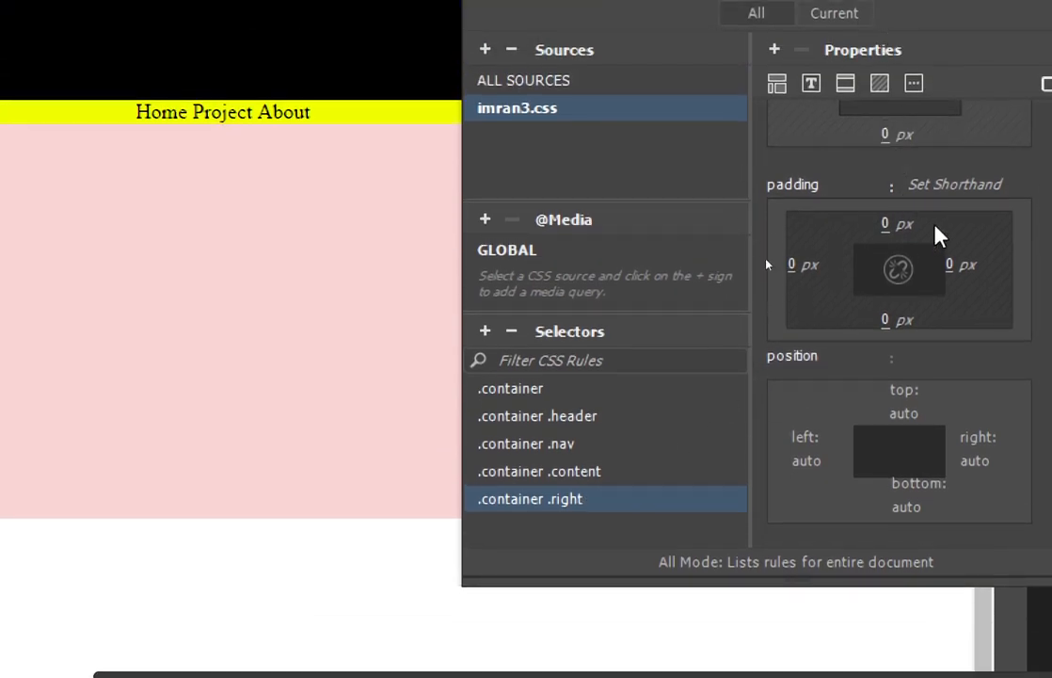
pyautogui.scroll(-3, 1001, 356)
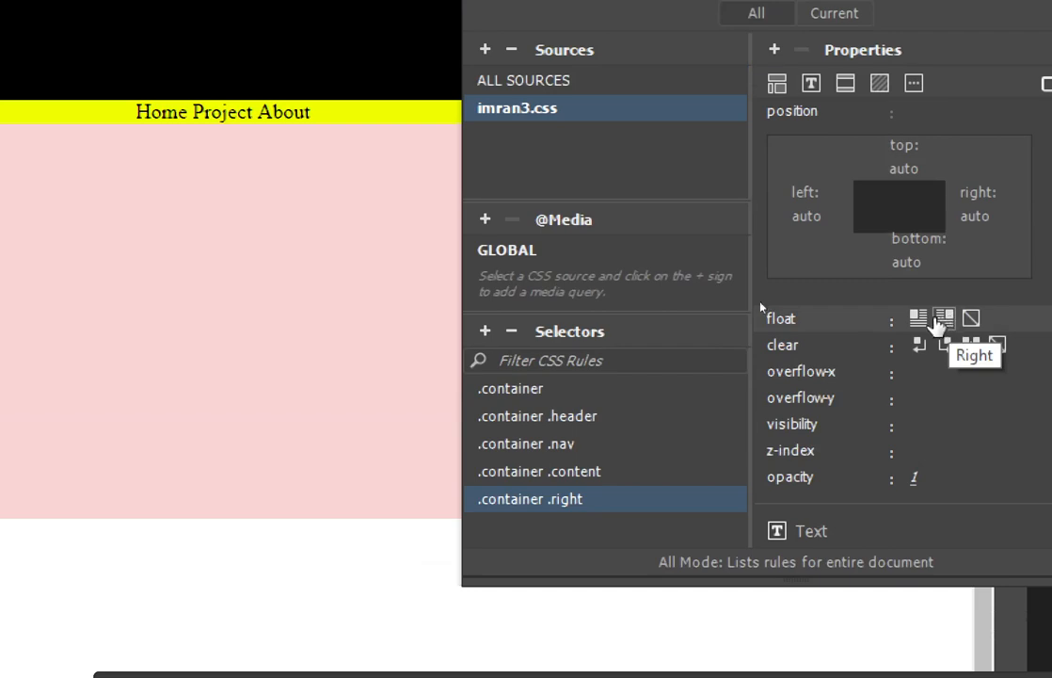
pyautogui.click(945, 321)
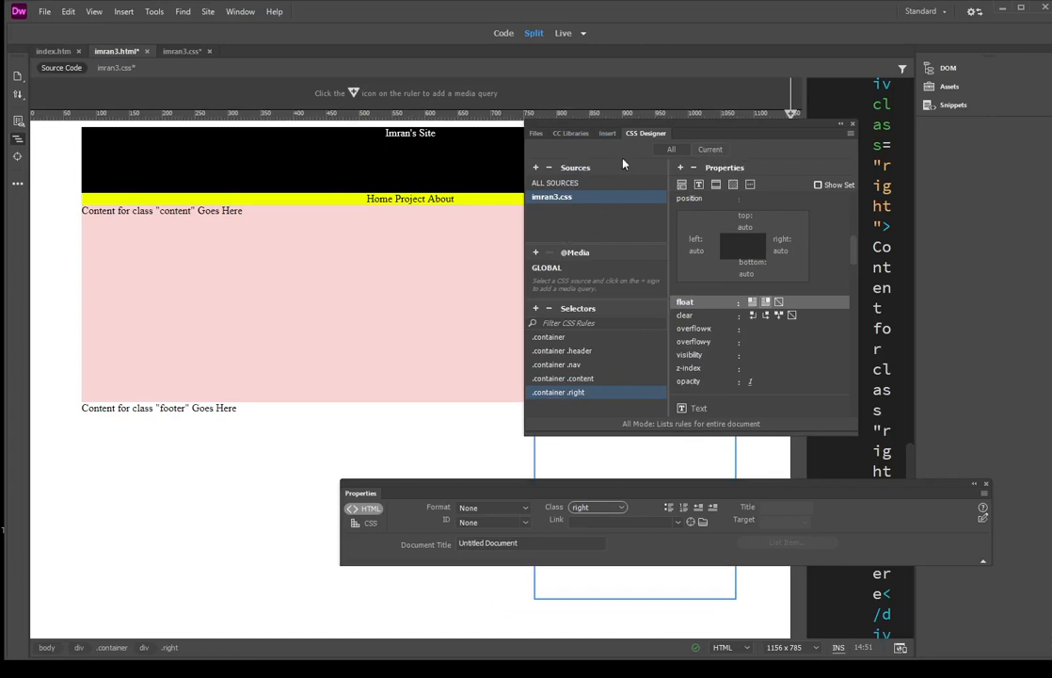
pyautogui.moveTo(677, 136); pyautogui.dragTo(739, 203)
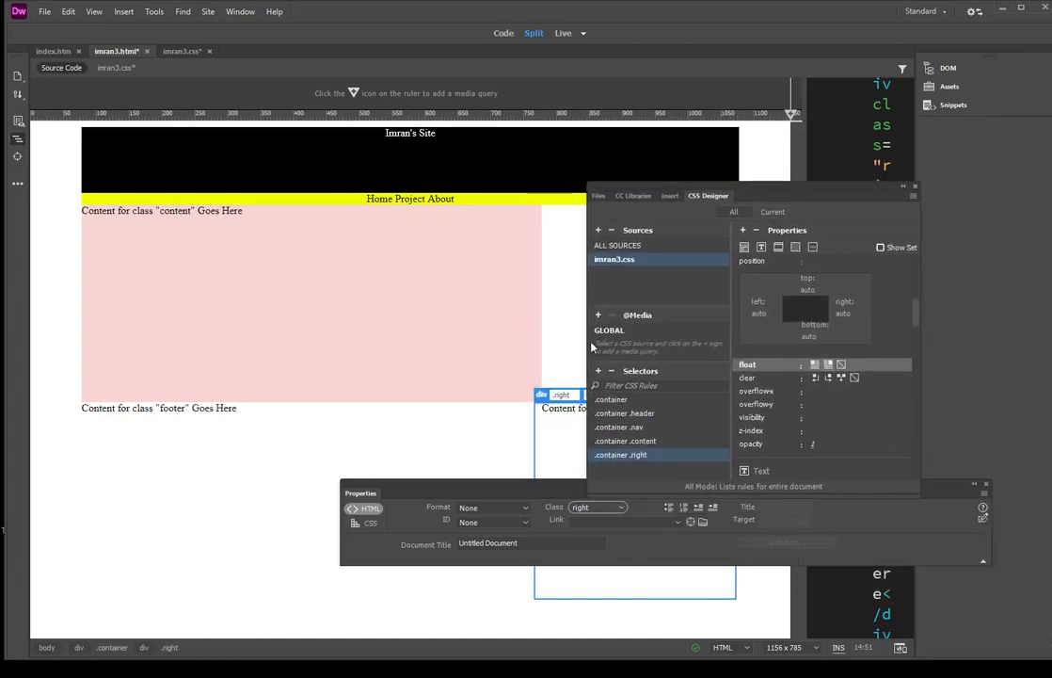
# - Float the .container .content block to the left and uncover the area beside it
pyautogui.click(619, 442)
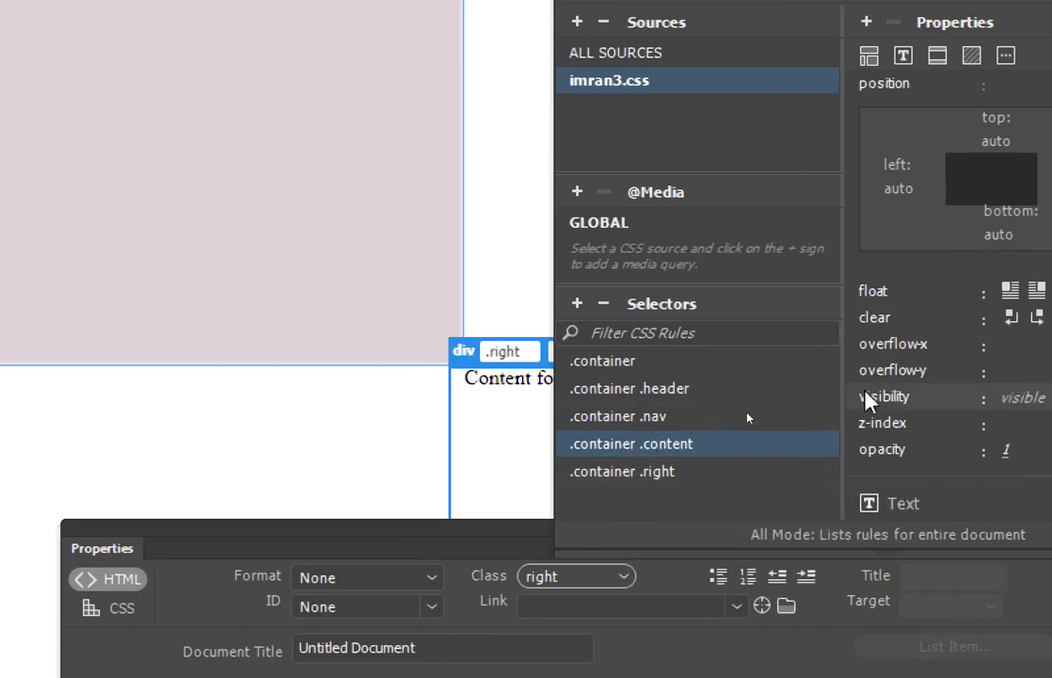
pyautogui.click(1008, 291)
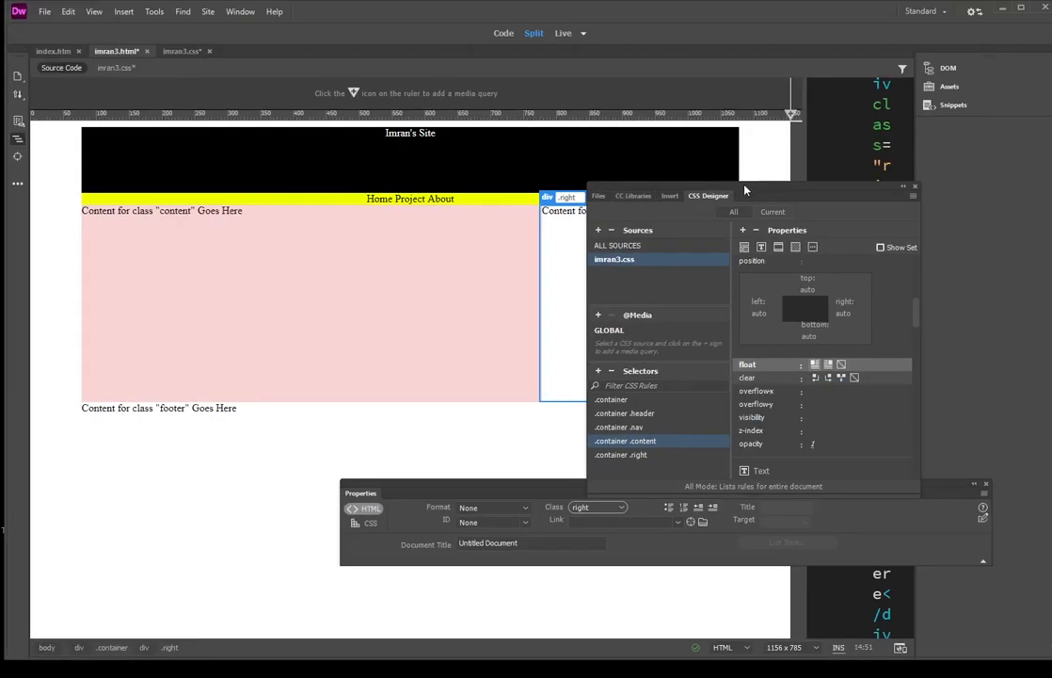
pyautogui.moveTo(743, 188); pyautogui.dragTo(726, 296)
# - Set the background colour of the .container .right rule to #ED4447
pyautogui.click(650, 238)
pyautogui.click(604, 241)
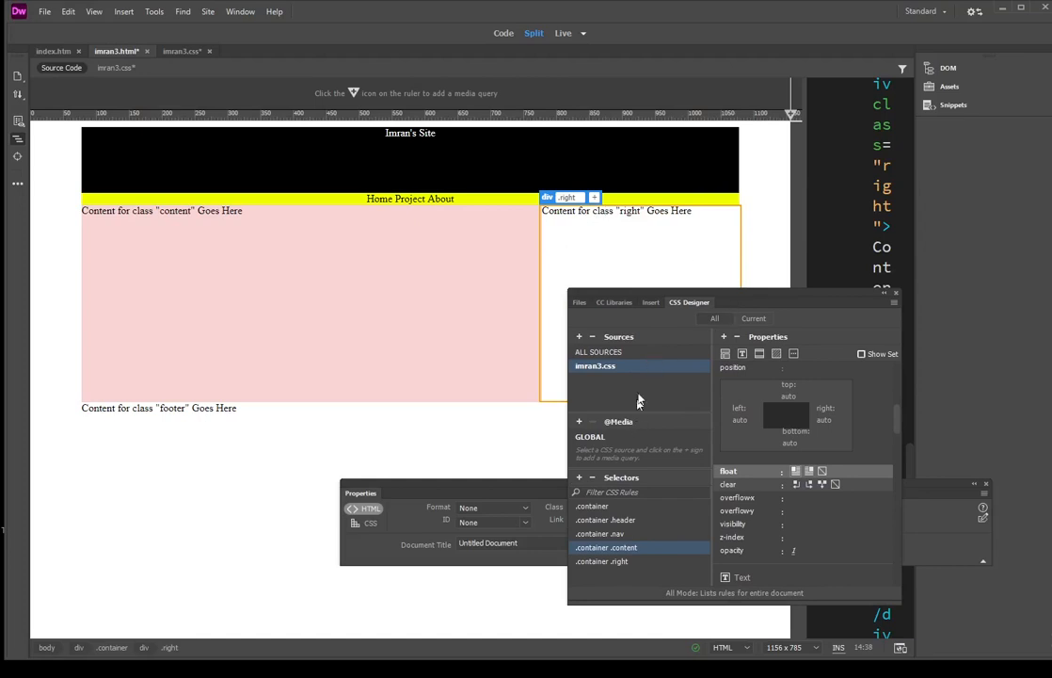
pyautogui.moveTo(707, 298); pyautogui.dragTo(317, 170)
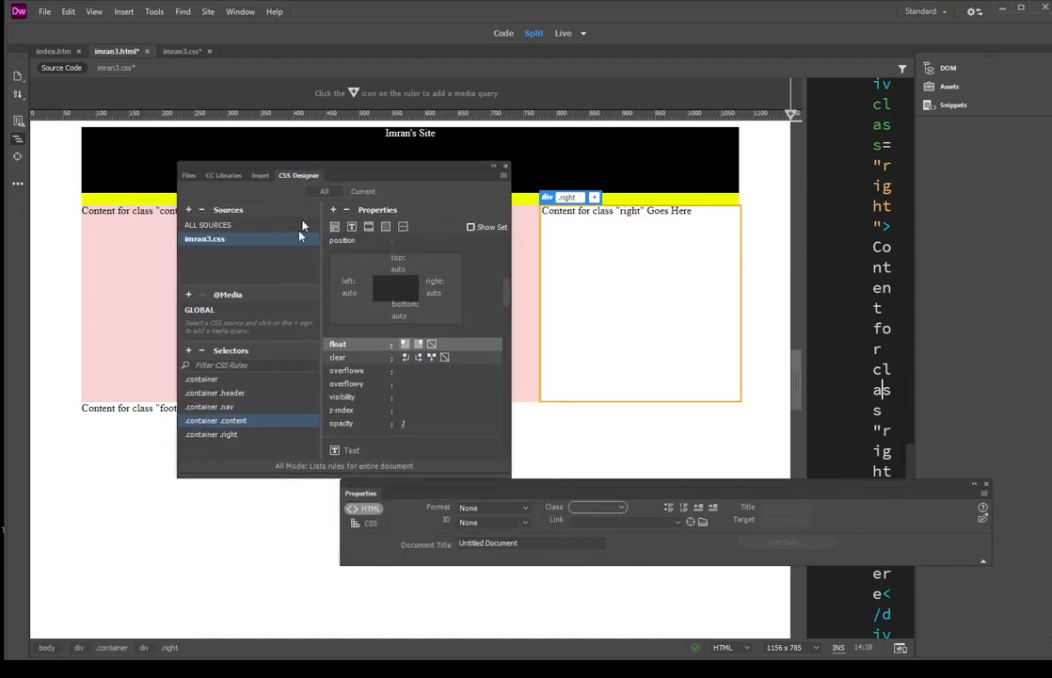
pyautogui.click(226, 435)
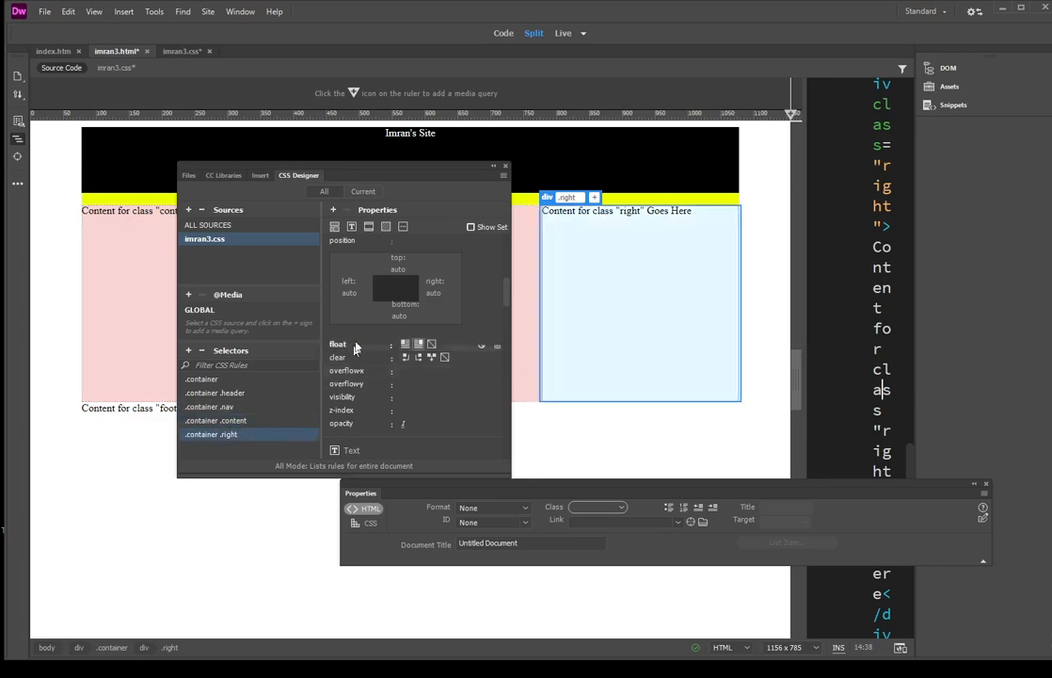
pyautogui.click(386, 227)
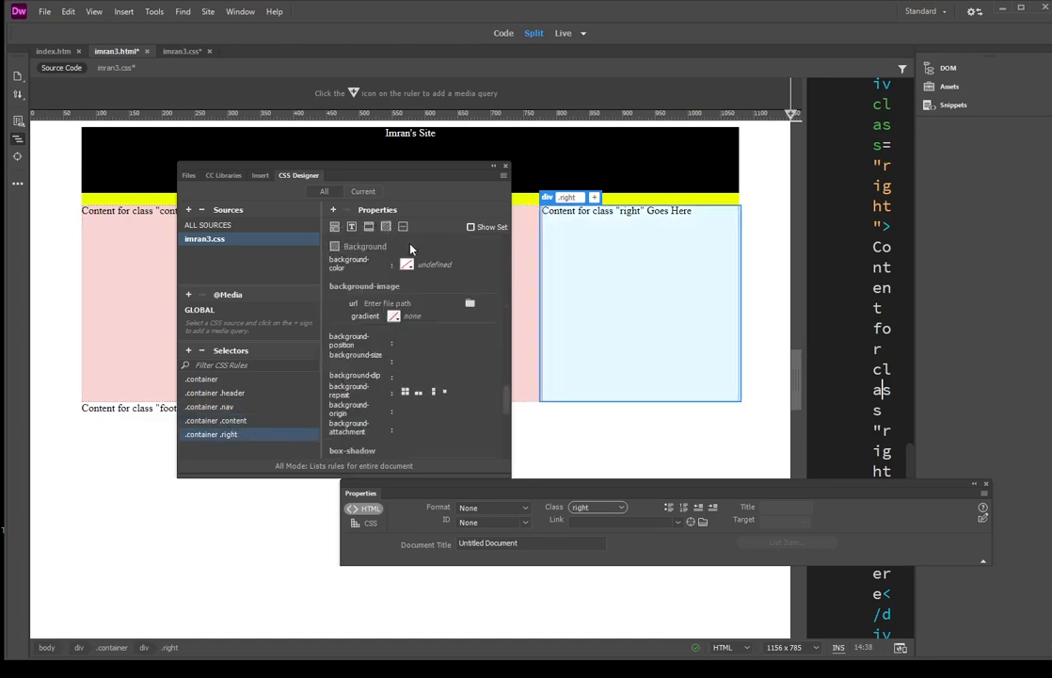
pyautogui.click(406, 264)
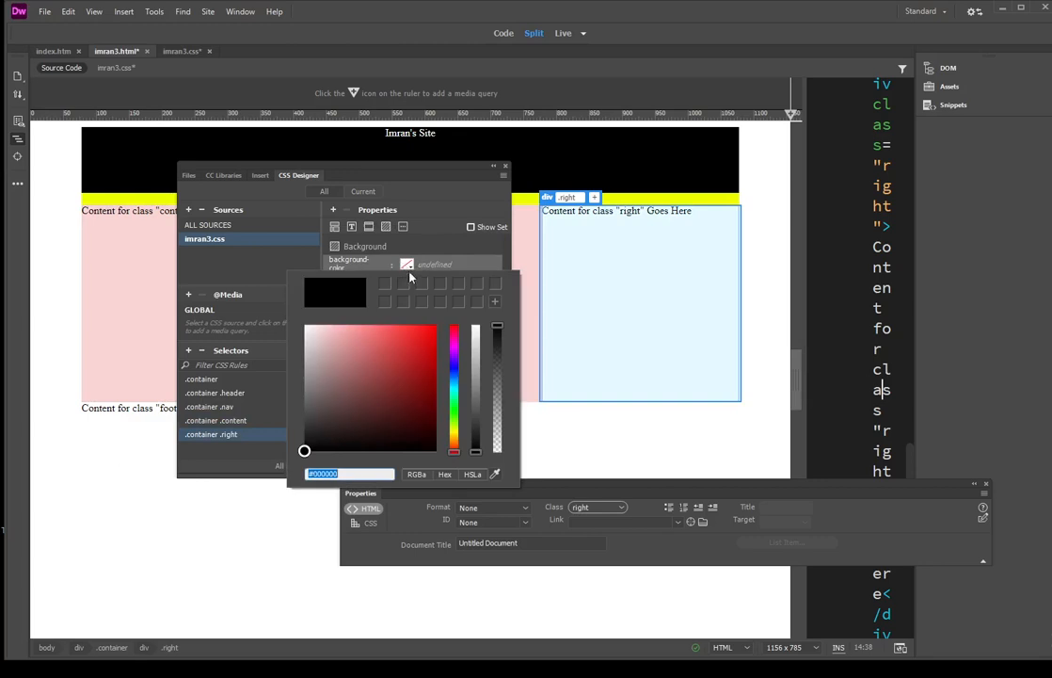
pyautogui.click(423, 399)
pyautogui.click(366, 342)
pyautogui.click(329, 342)
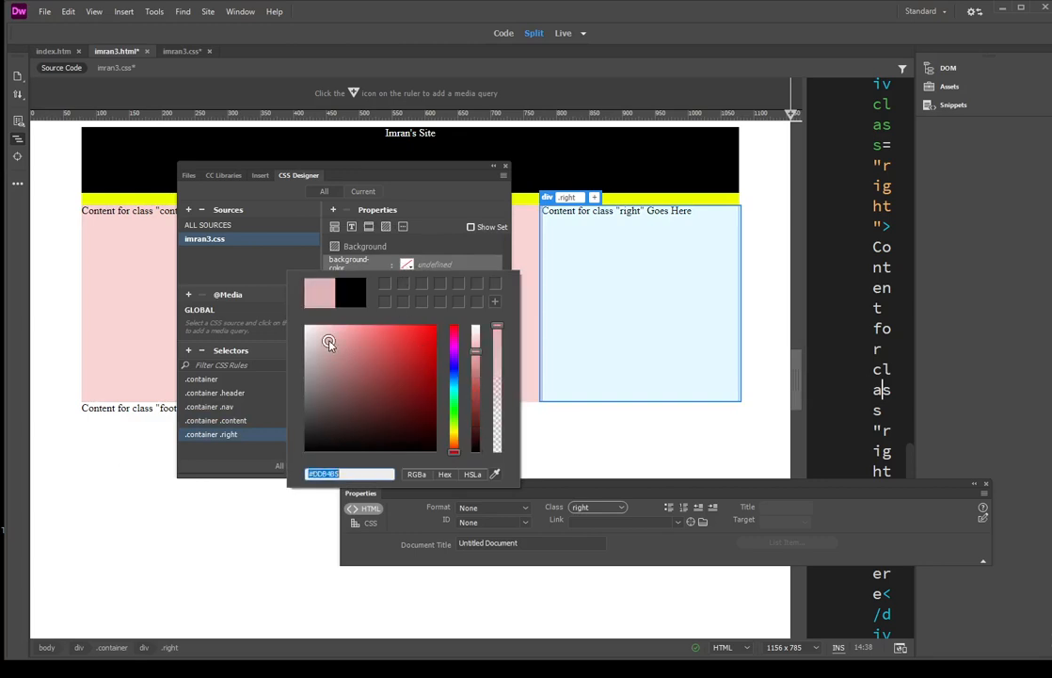
pyautogui.click(397, 336)
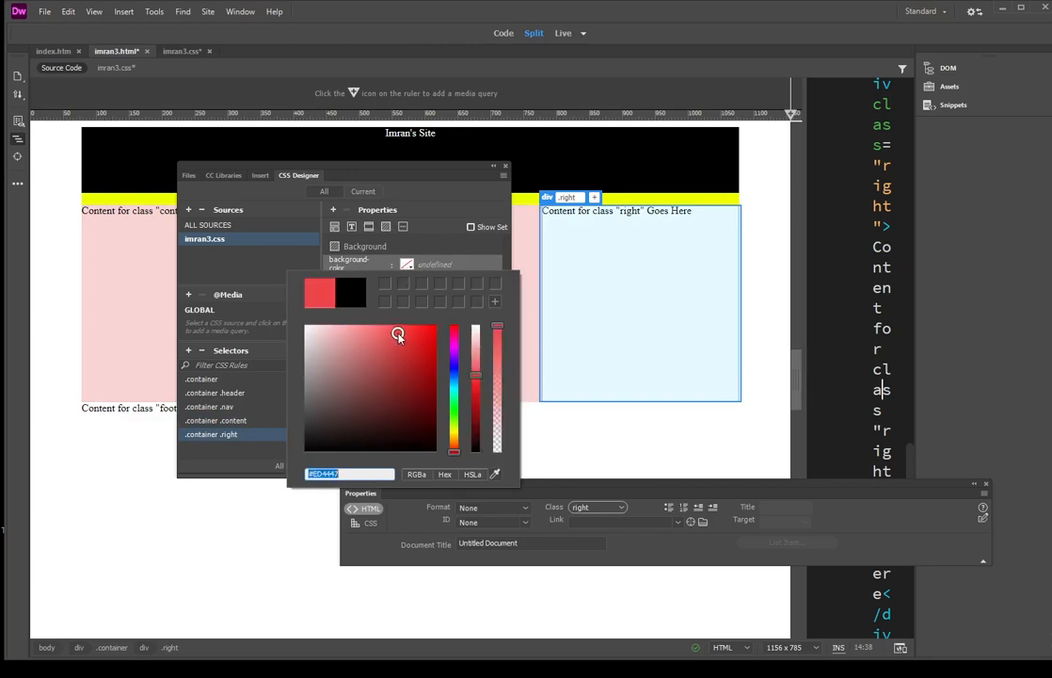
pyautogui.press('Return')
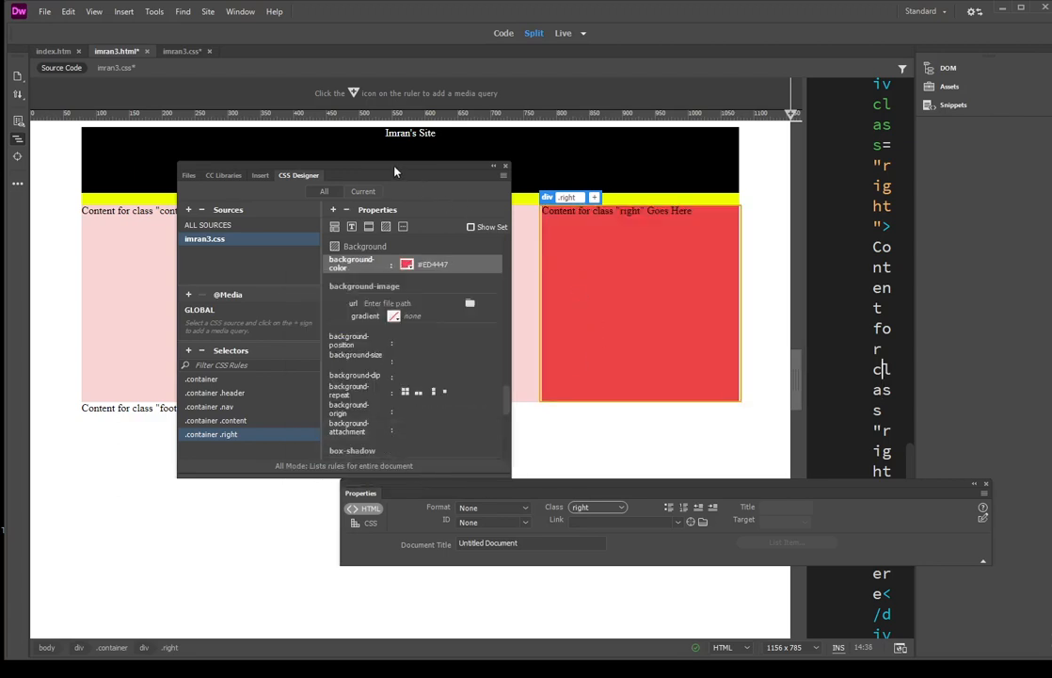
# - Add a .container .footer selector for the footer div to the style sheet
pyautogui.moveTo(395, 171); pyautogui.dragTo(652, 256)
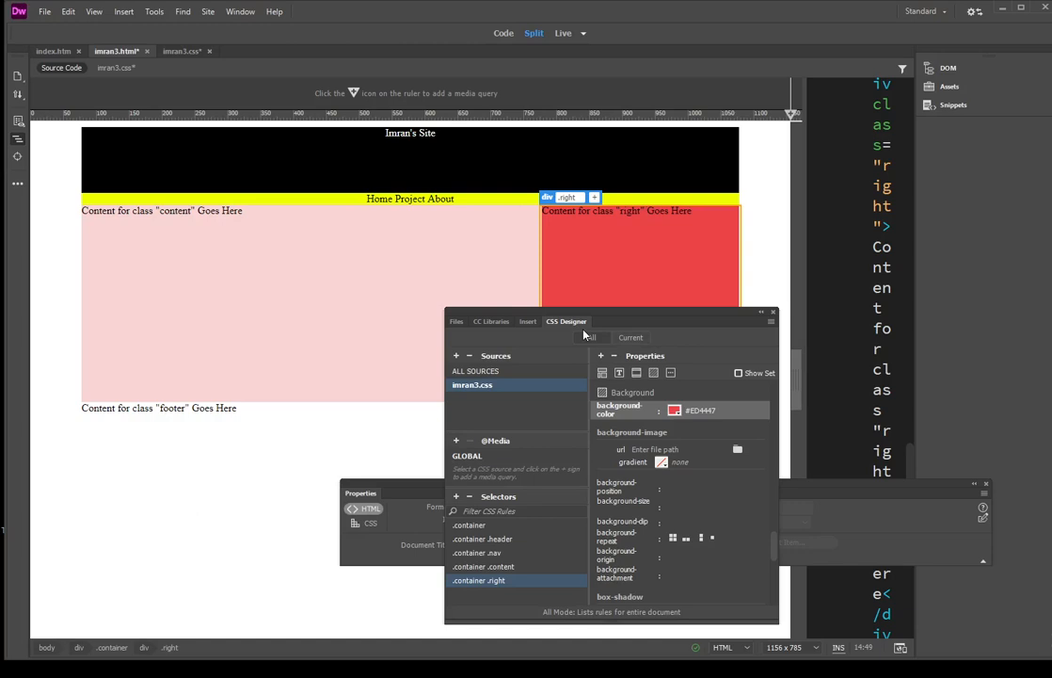
pyautogui.click(287, 411)
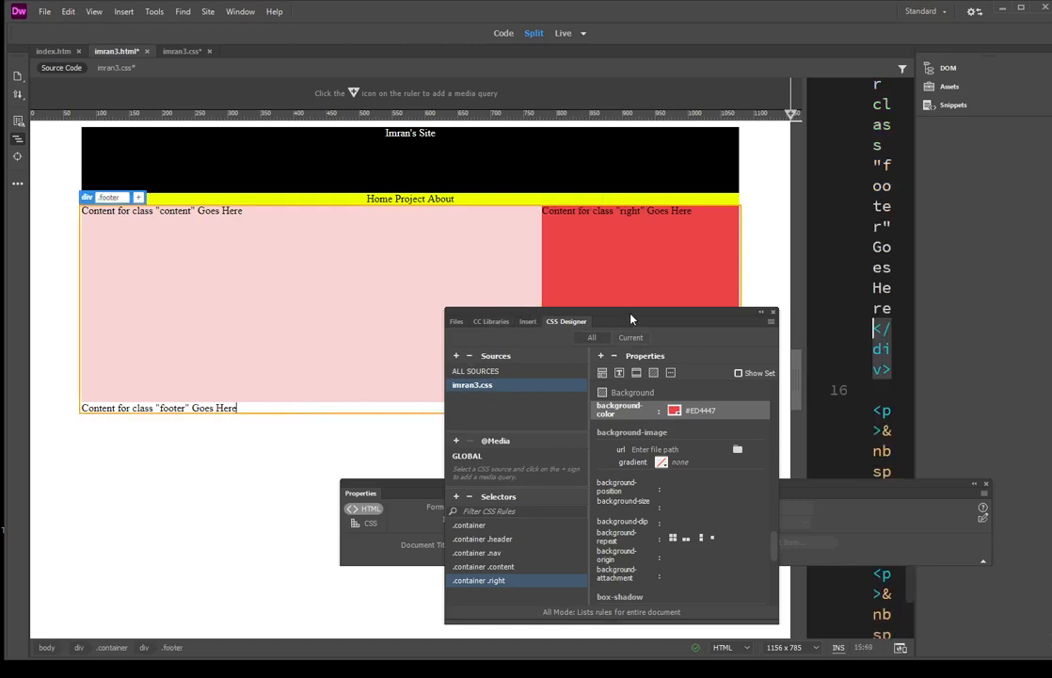
pyautogui.moveTo(631, 320); pyautogui.dragTo(558, 230)
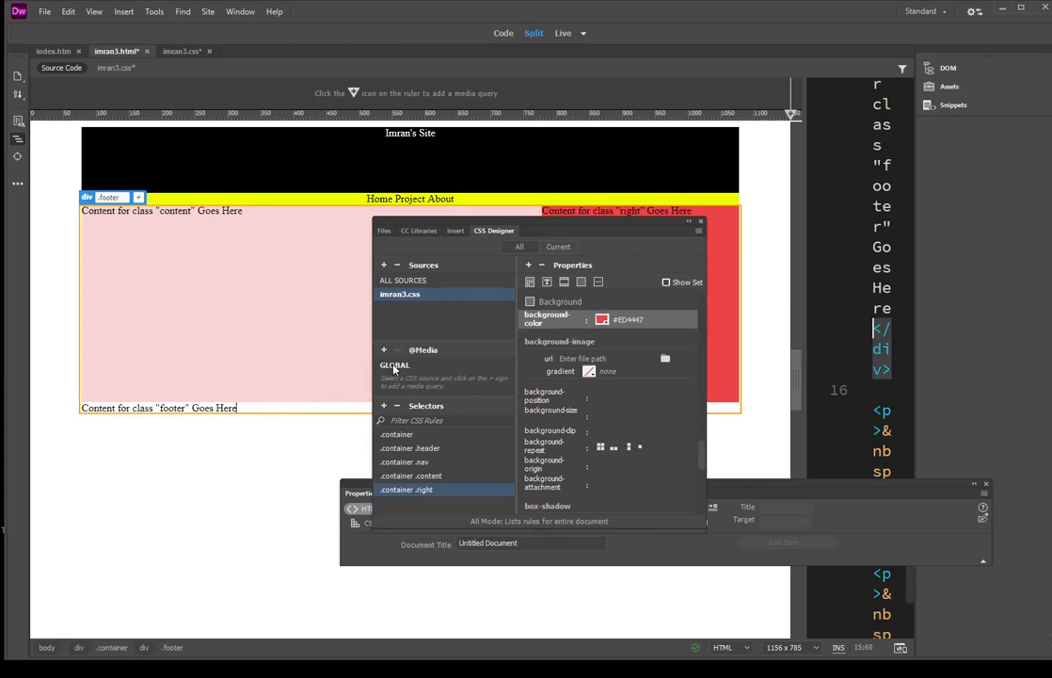
pyautogui.click(215, 408)
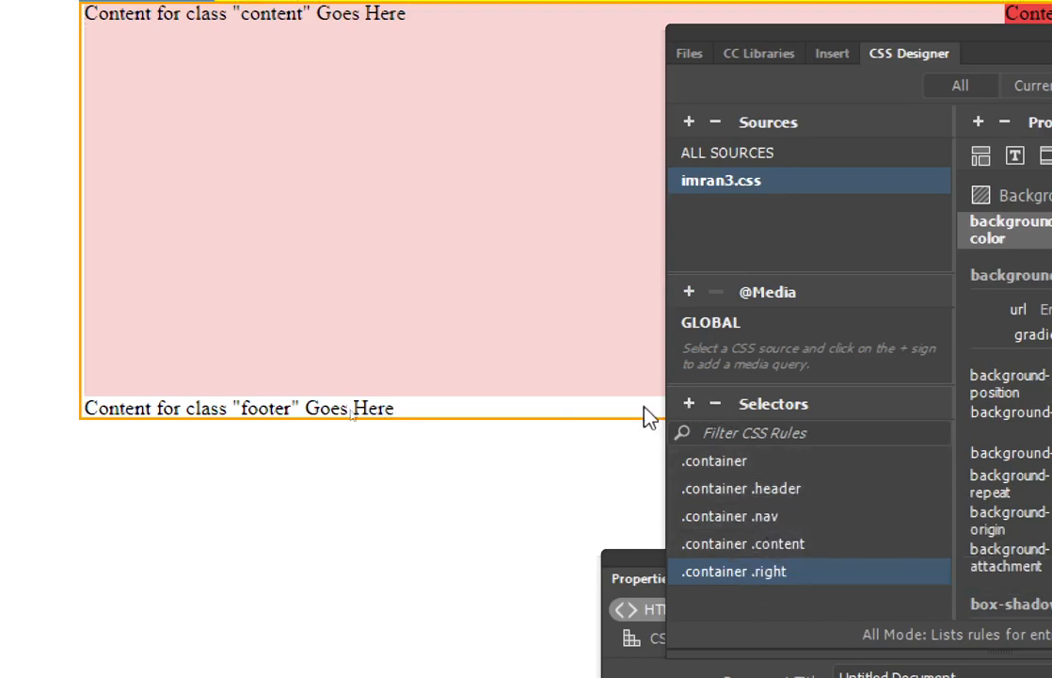
pyautogui.click(351, 411)
pyautogui.click(690, 404)
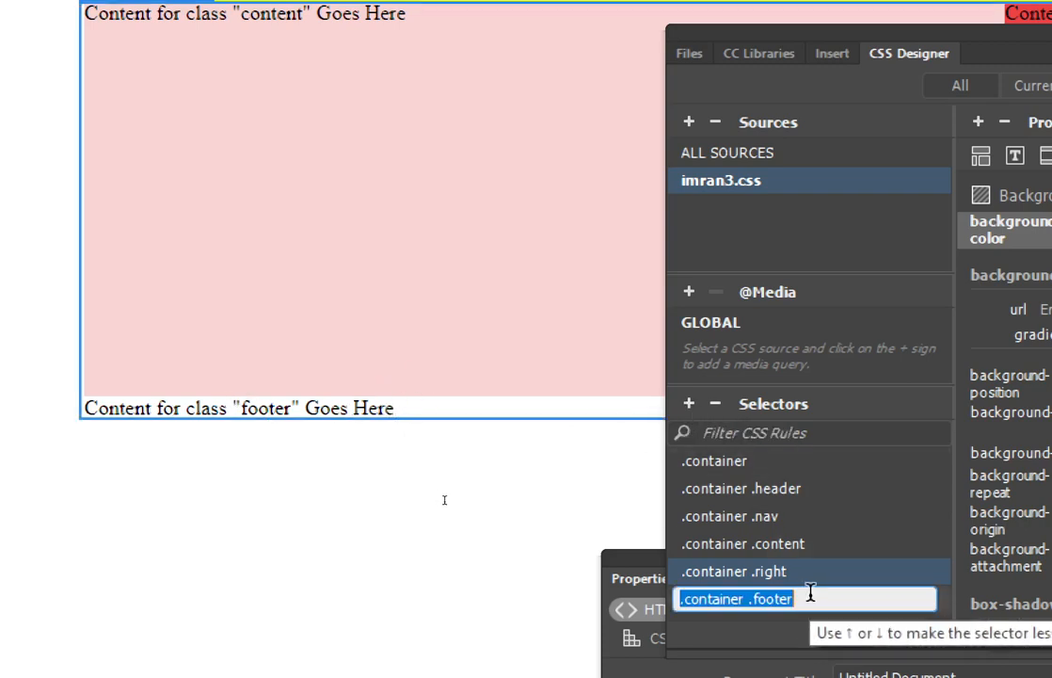
pyautogui.click(807, 600)
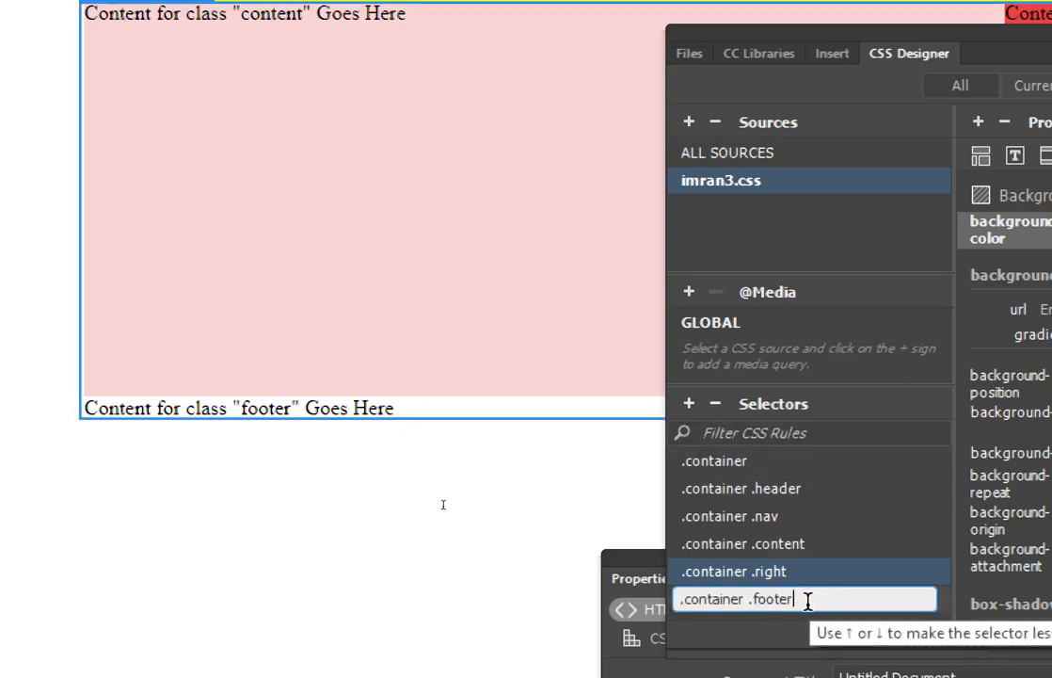
pyautogui.press('Return')
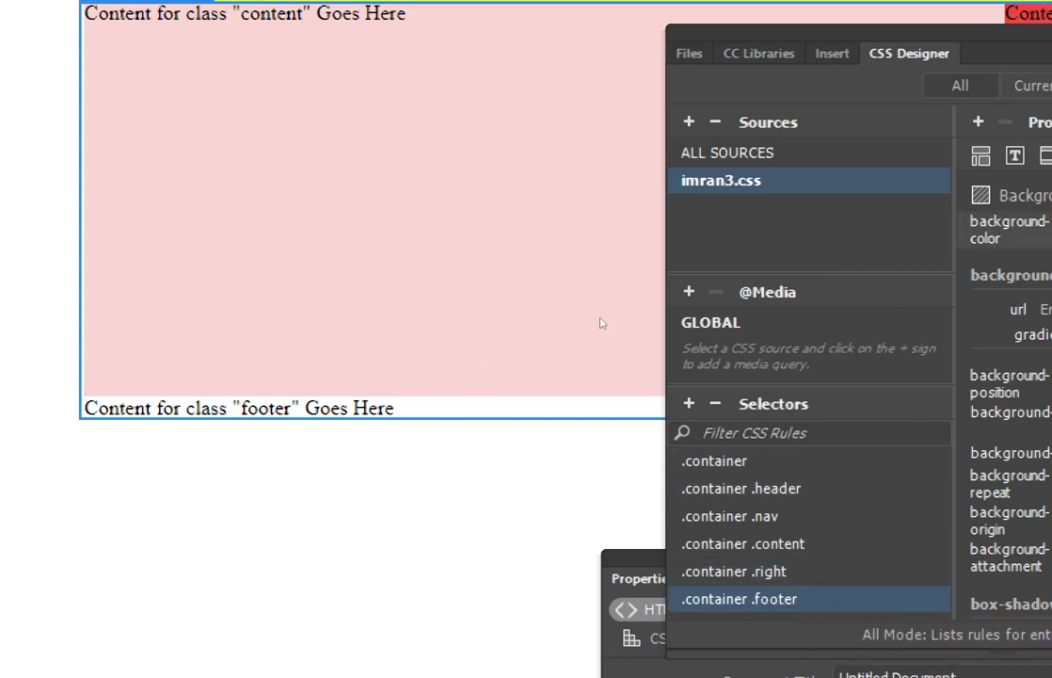
# - Set the background colour of the .container .footer rule to #9B8E8E
pyautogui.click(1049, 230)
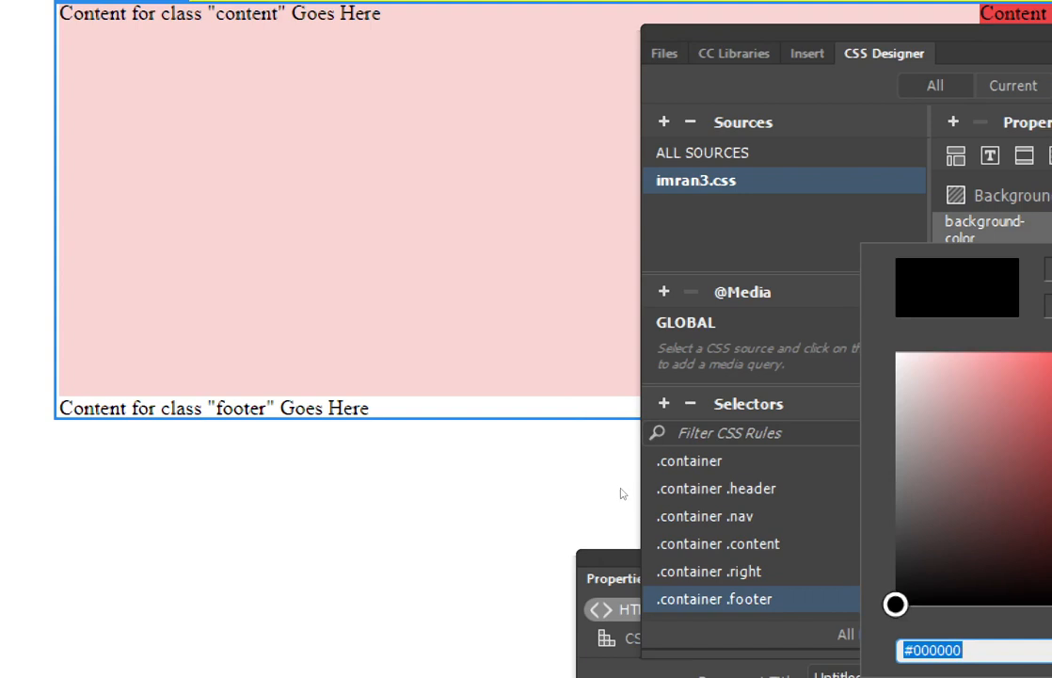
pyautogui.click(1049, 555)
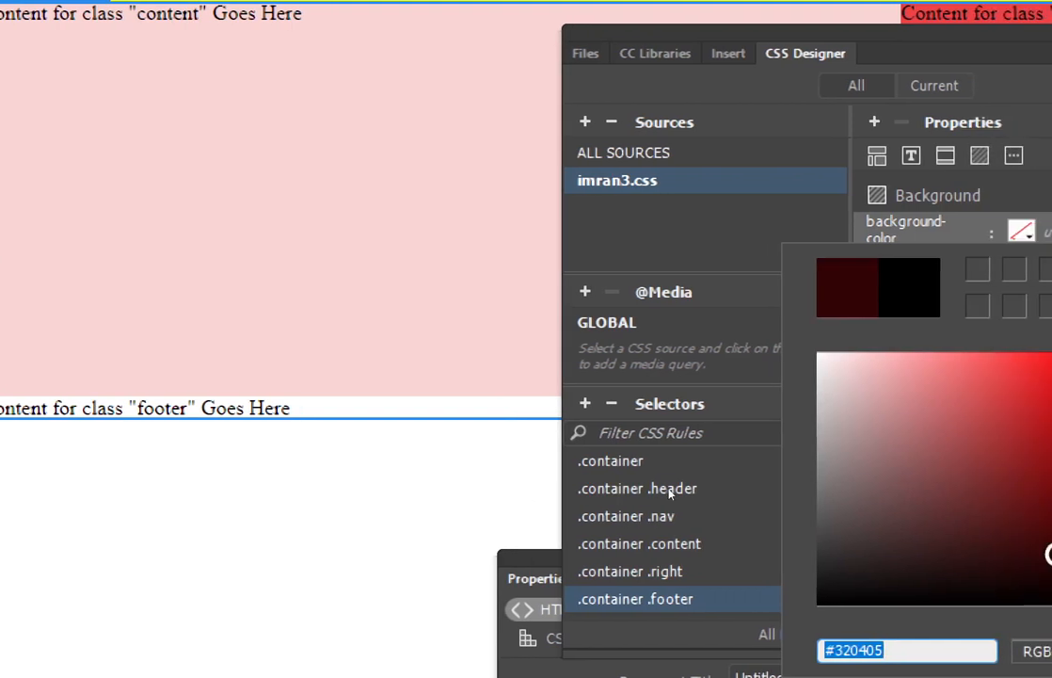
pyautogui.click(837, 452)
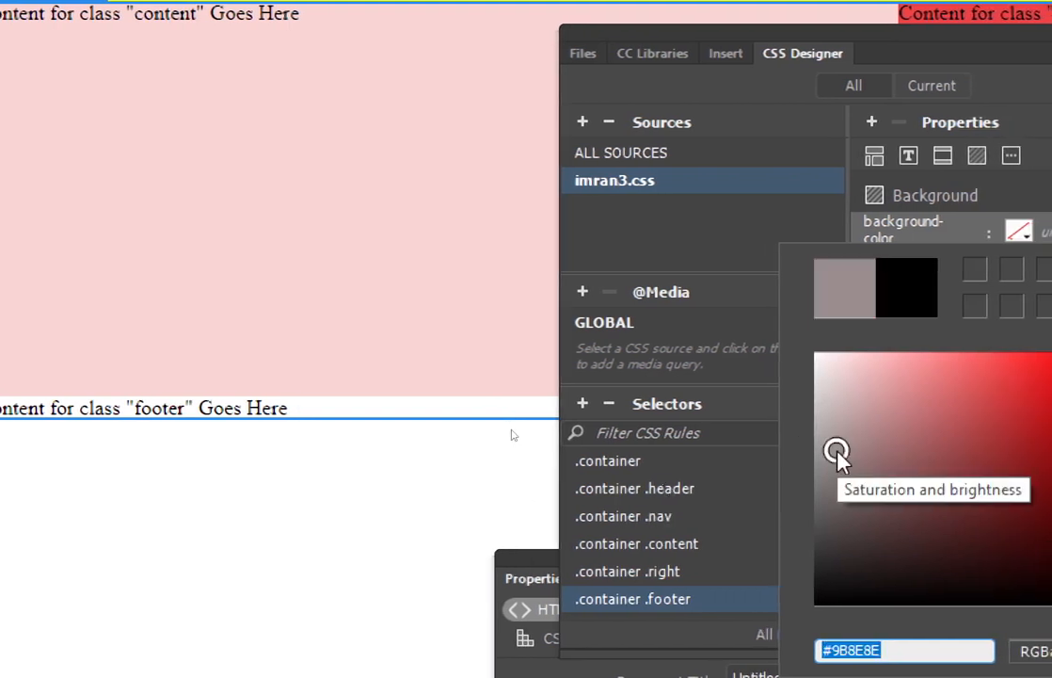
pyautogui.click(773, 455)
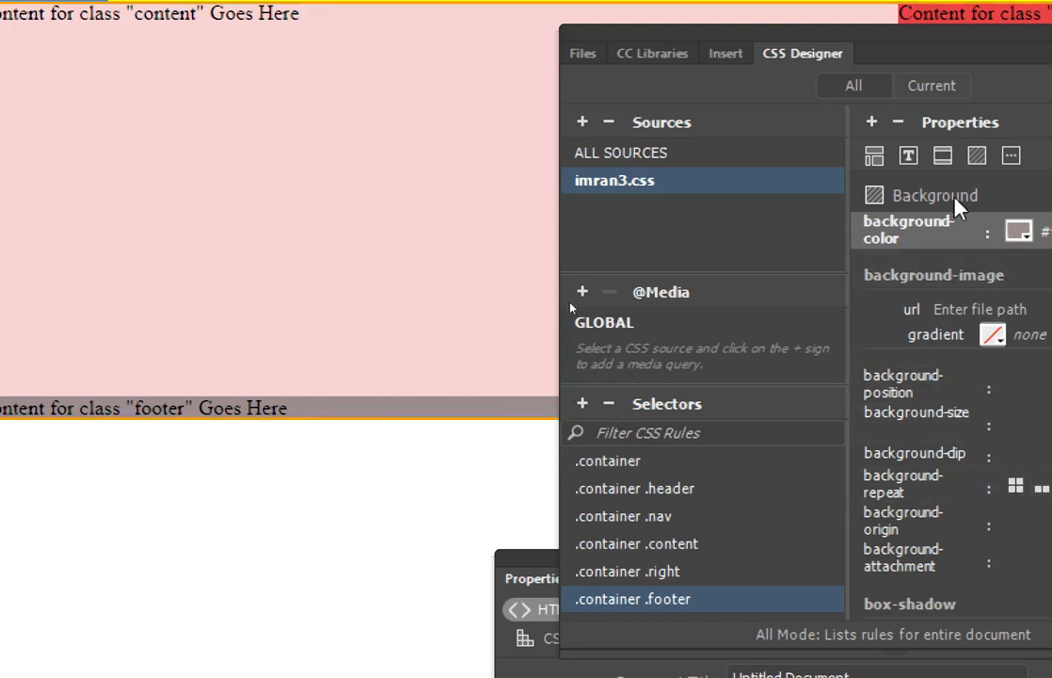
# - Centre the text of the .container .footer rule and uncover the page layout
pyautogui.click(909, 156)
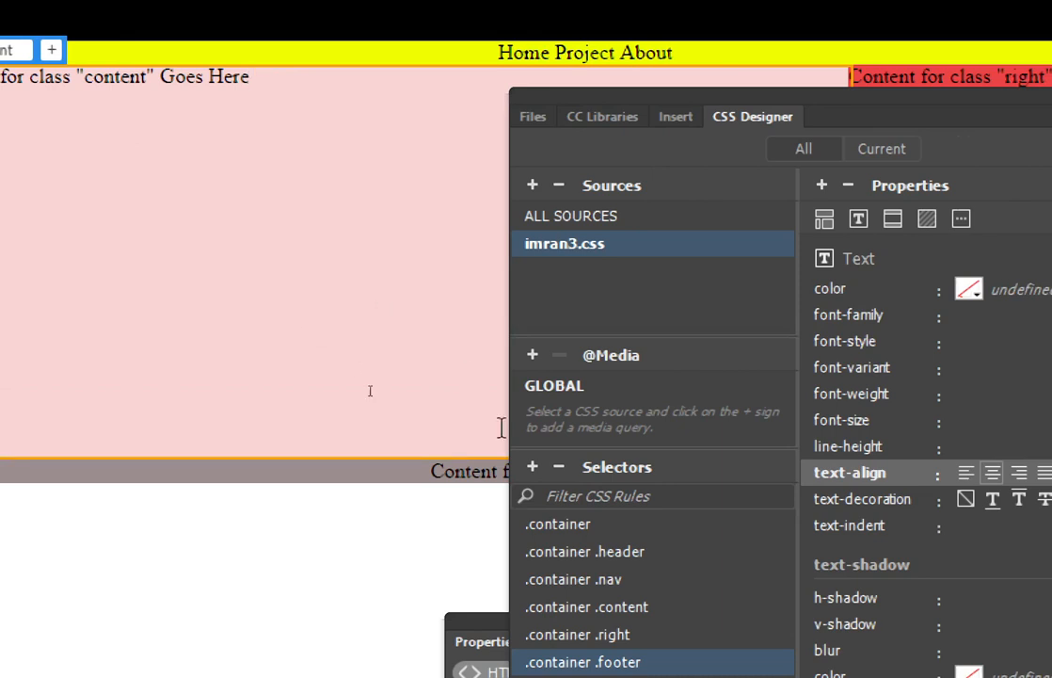
pyautogui.moveTo(732, 108); pyautogui.dragTo(947, 613)
pyautogui.click(759, 477)
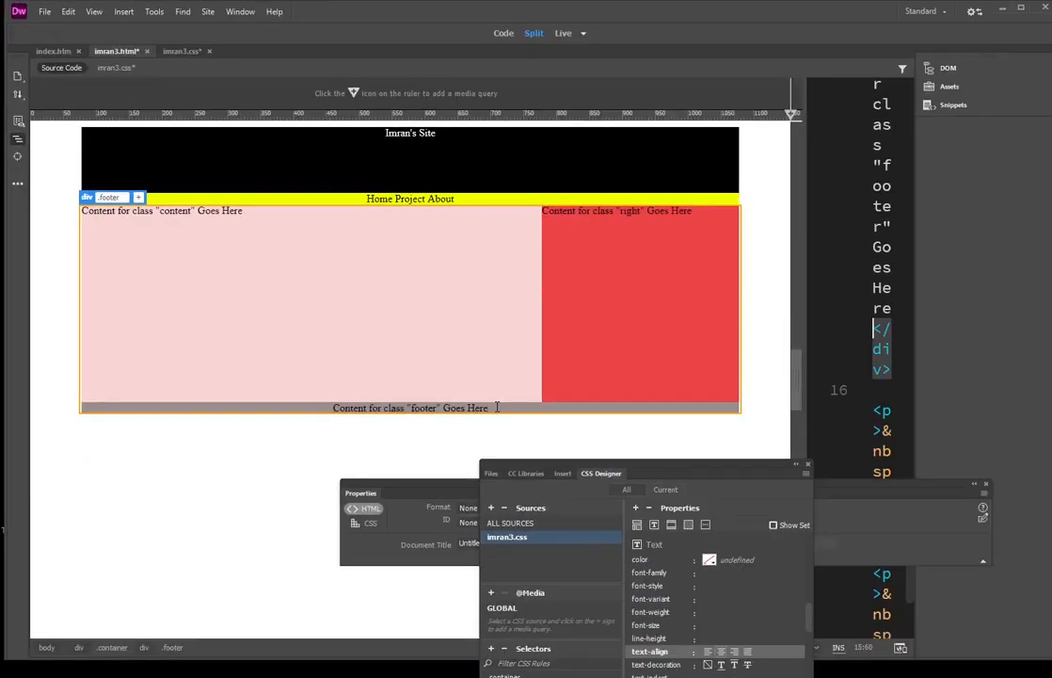
# - Insert leading spaces and a paragraph break before the text in the right div to move it away from the edges
pyautogui.click(163, 239)
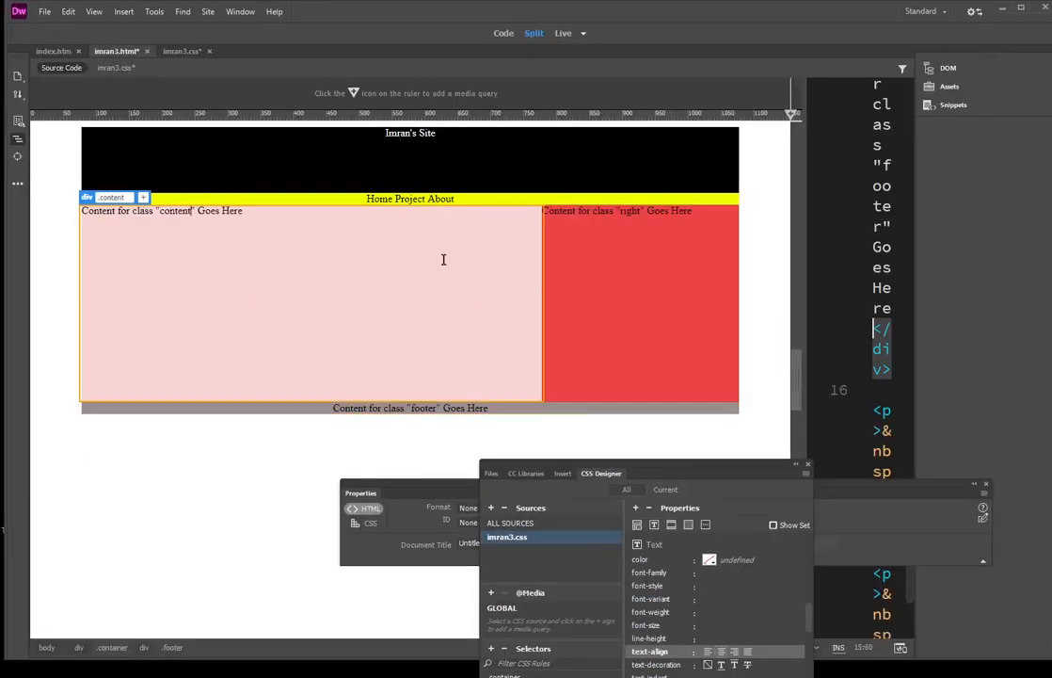
pyautogui.click(551, 237)
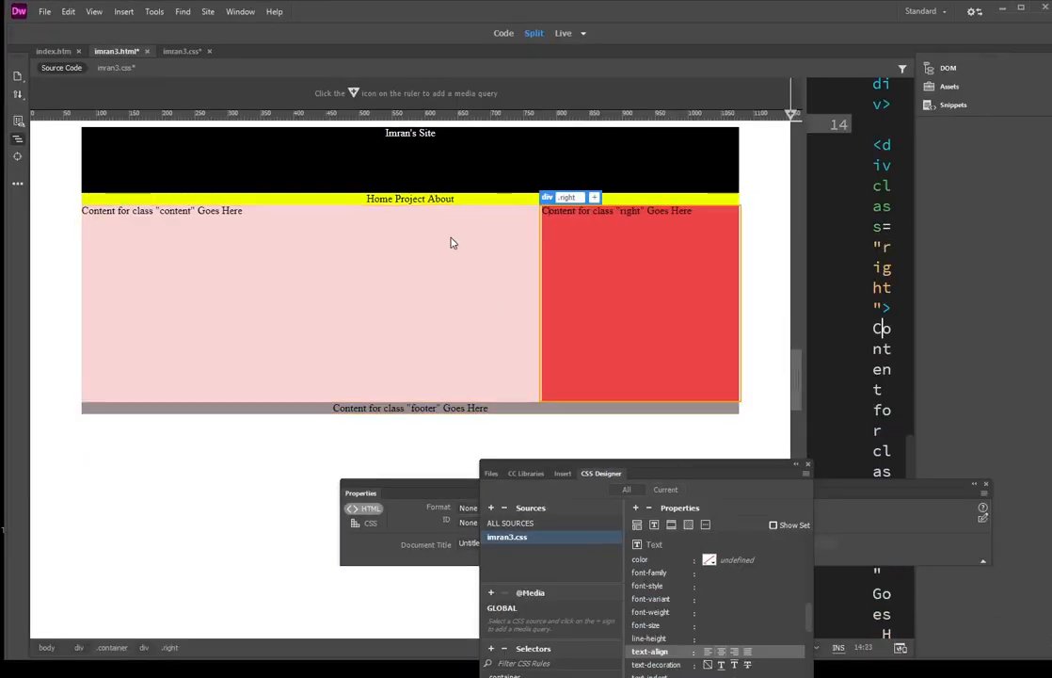
pyautogui.click(567, 225)
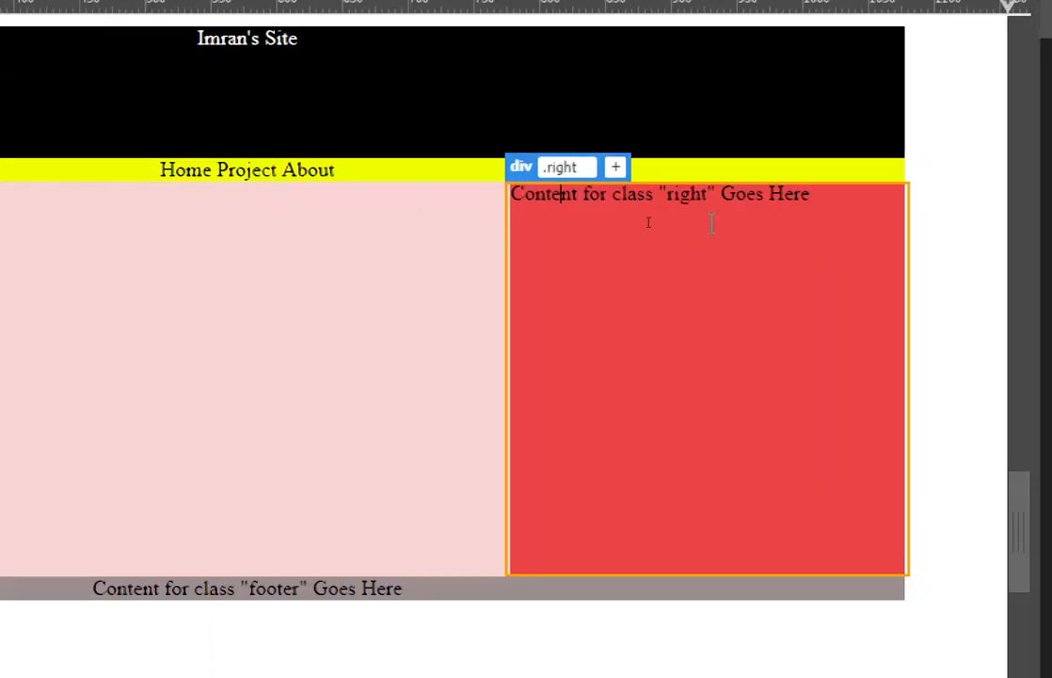
pyautogui.click(721, 211)
pyautogui.moveTo(867, 193); pyautogui.dragTo(508, 196)
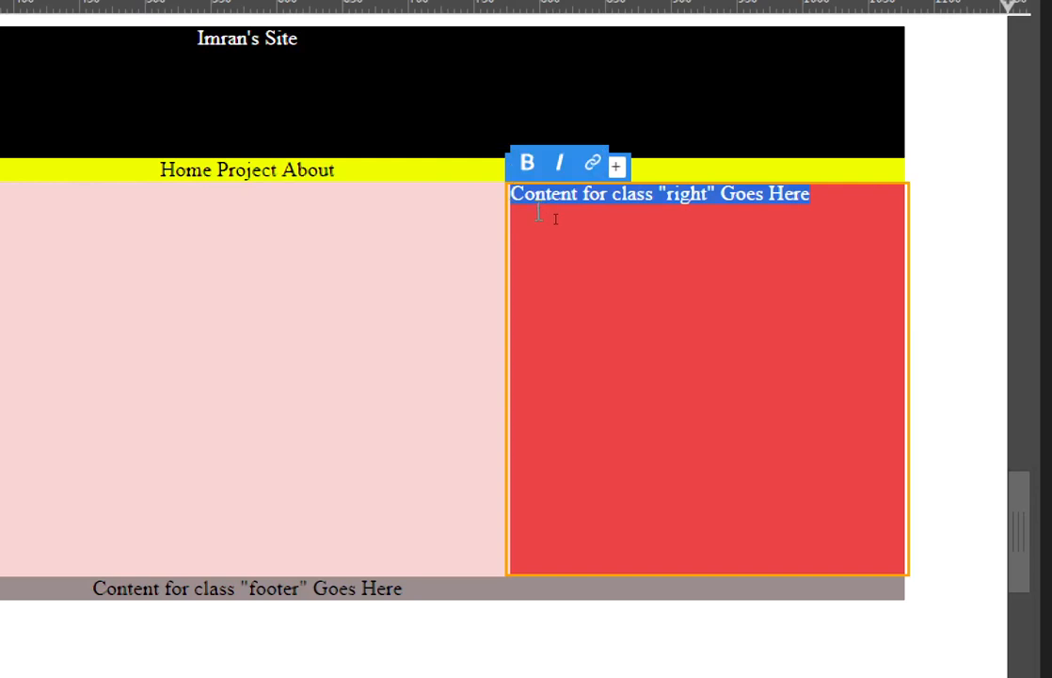
pyautogui.click(517, 202)
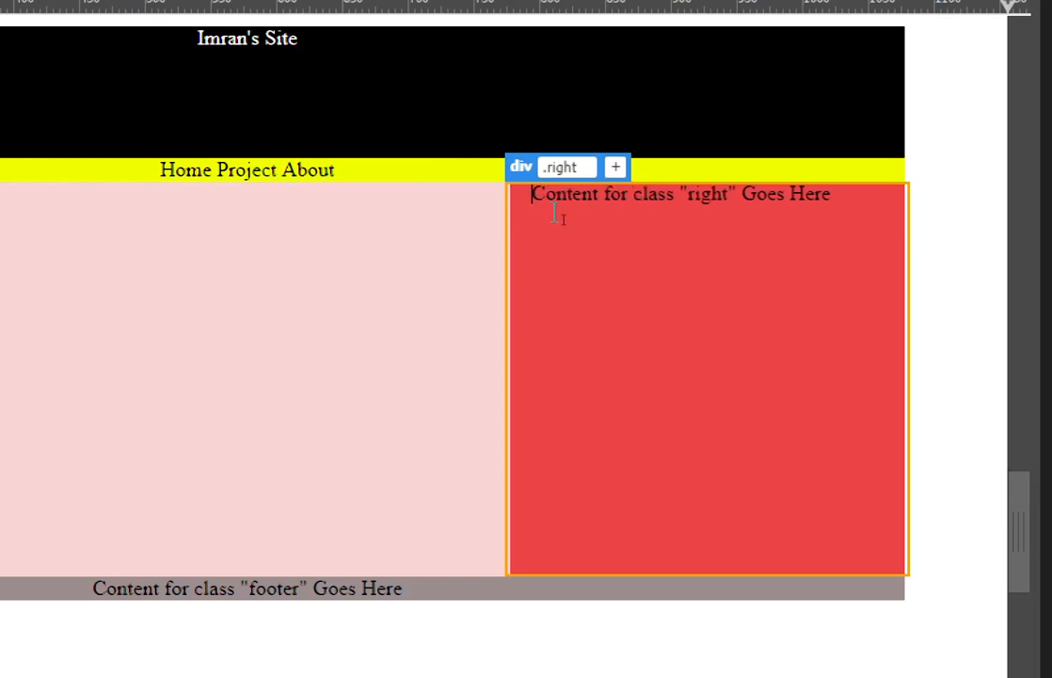
pyautogui.press('Return')
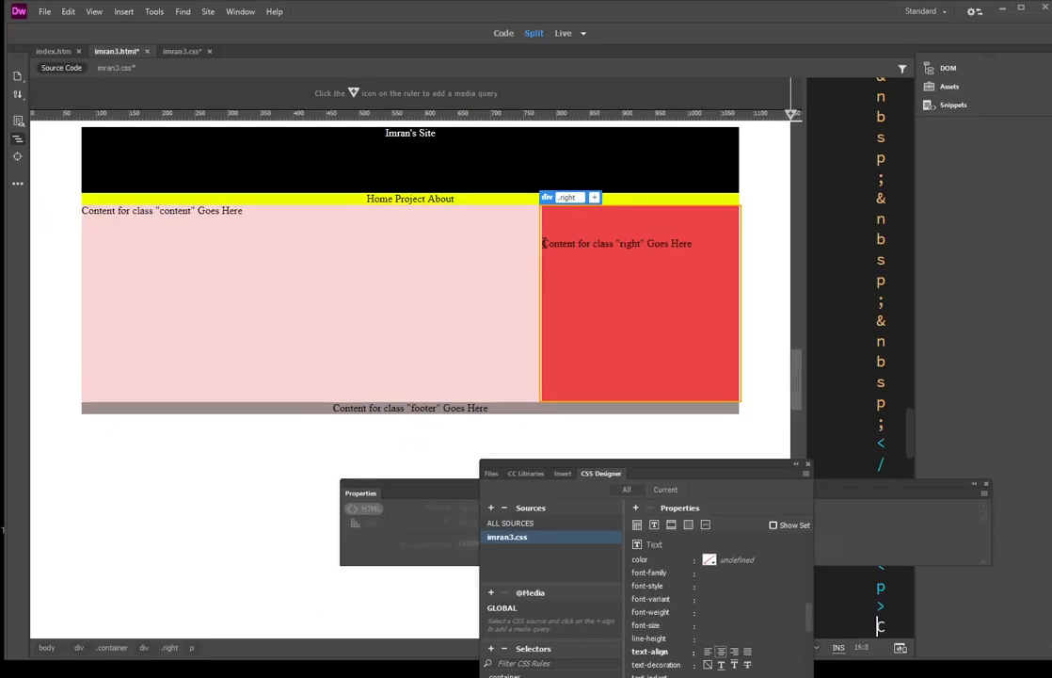
# - Rearrange the floating Properties and CSS Designer windows so the paragraph in the right div stays uncovered
pyautogui.moveTo(848, 489); pyautogui.dragTo(1040, 278)
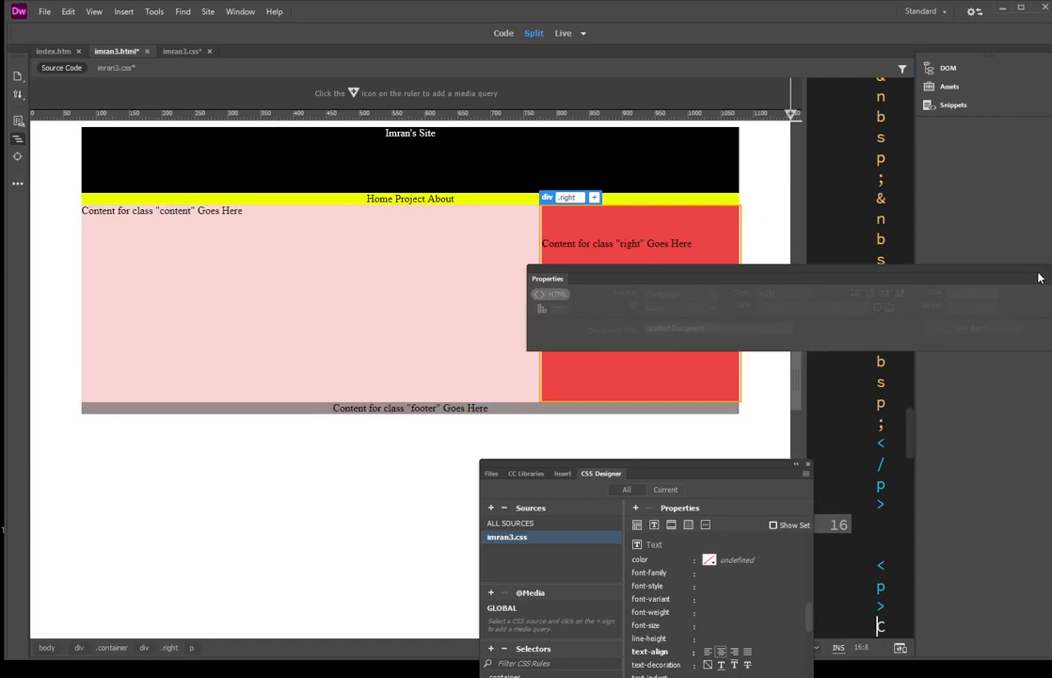
pyautogui.moveTo(725, 478); pyautogui.dragTo(961, 339)
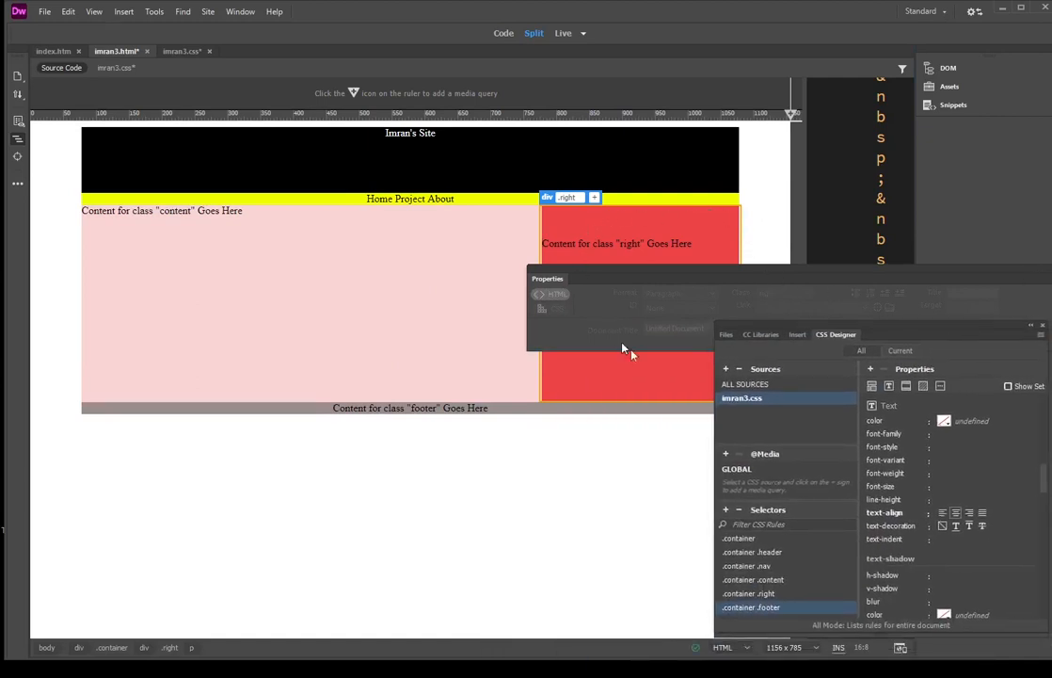
pyautogui.click(612, 246)
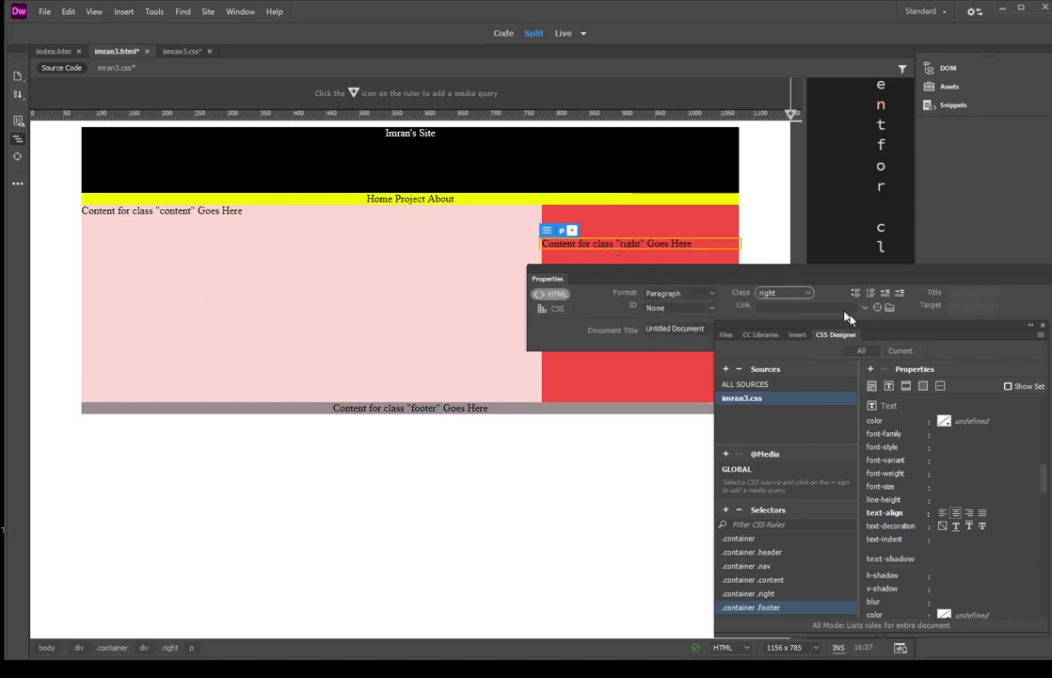
pyautogui.moveTo(863, 329); pyautogui.dragTo(793, 202)
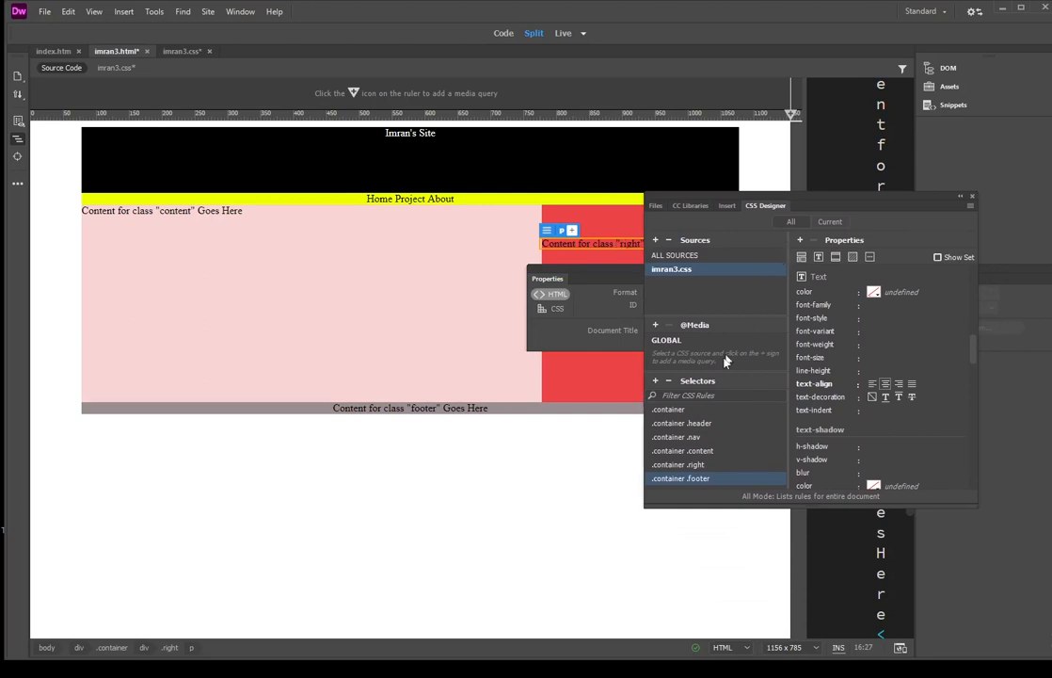
pyautogui.moveTo(784, 202); pyautogui.dragTo(260, 159)
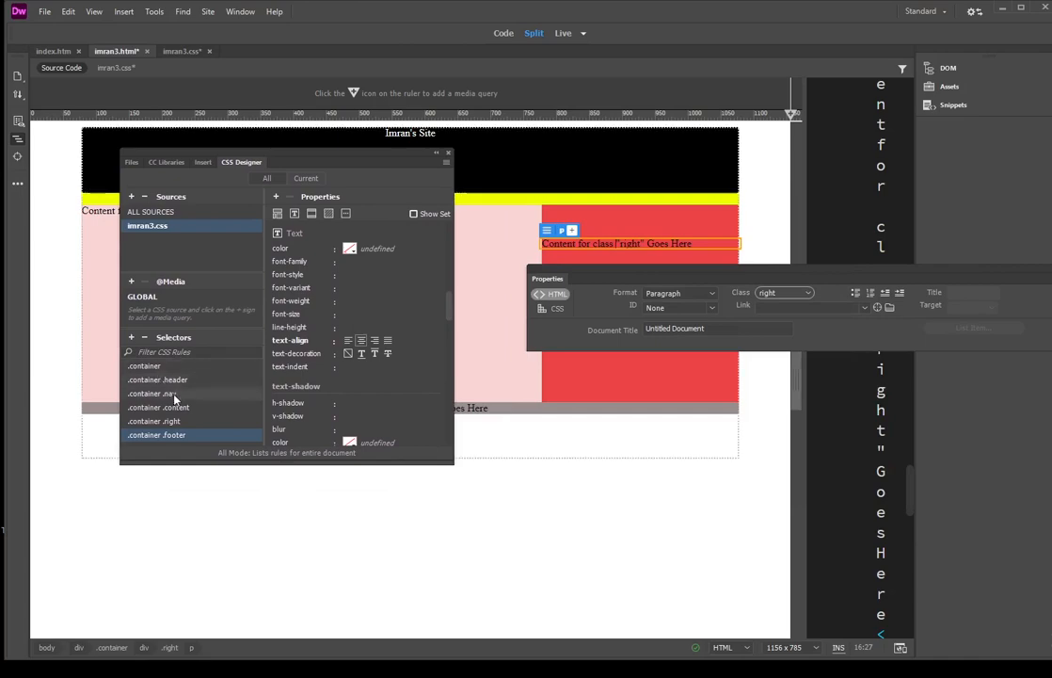
# - Set the padding of the .container .right rule to 10px on all sides
pyautogui.click(175, 423)
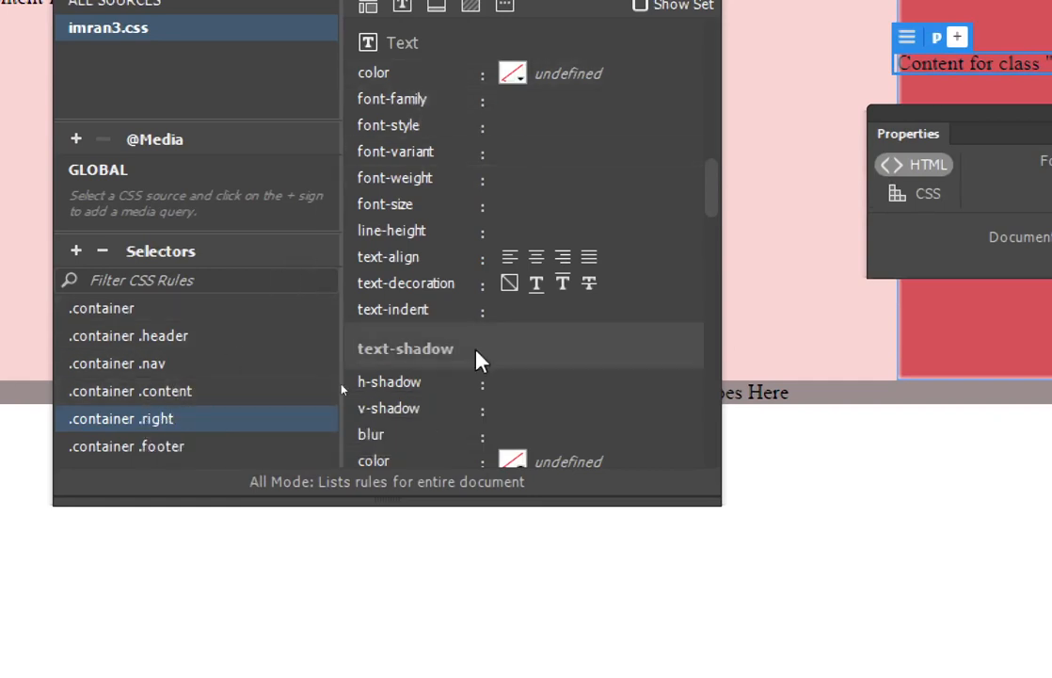
pyautogui.scroll(6, 583, 189)
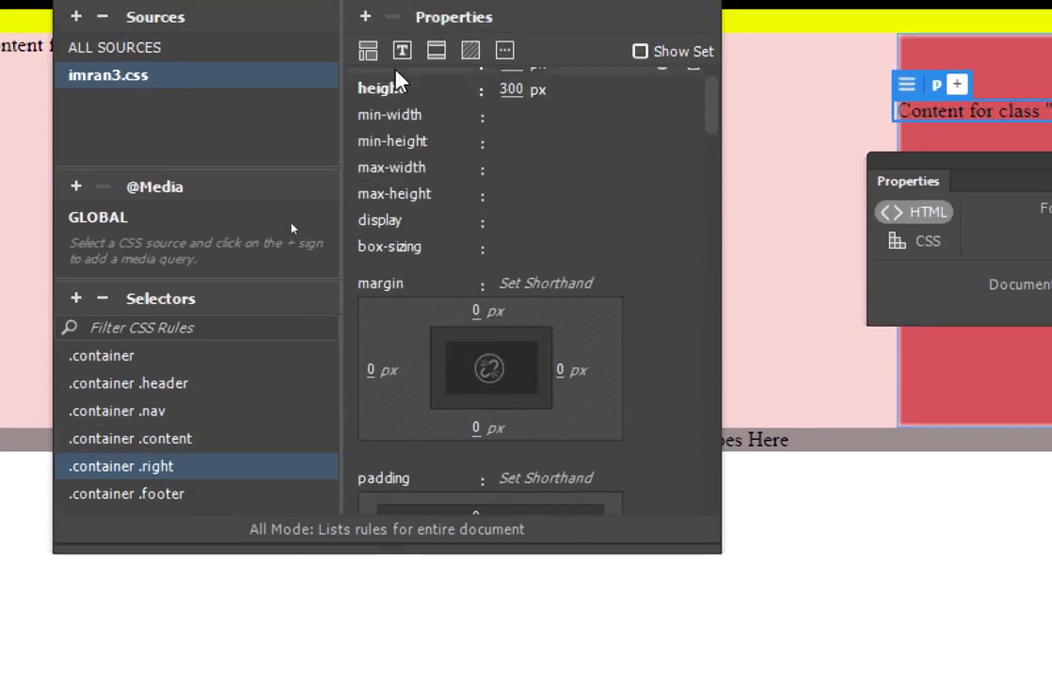
pyautogui.click(367, 50)
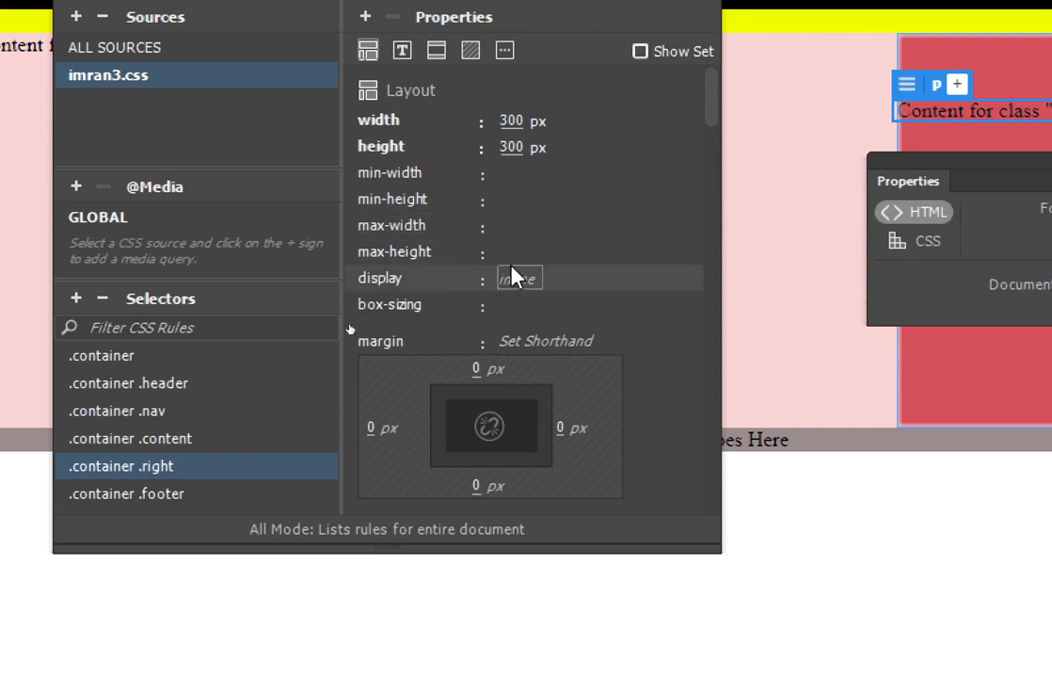
pyautogui.scroll(-2, 546, 443)
pyautogui.scroll(-2, 550, 457)
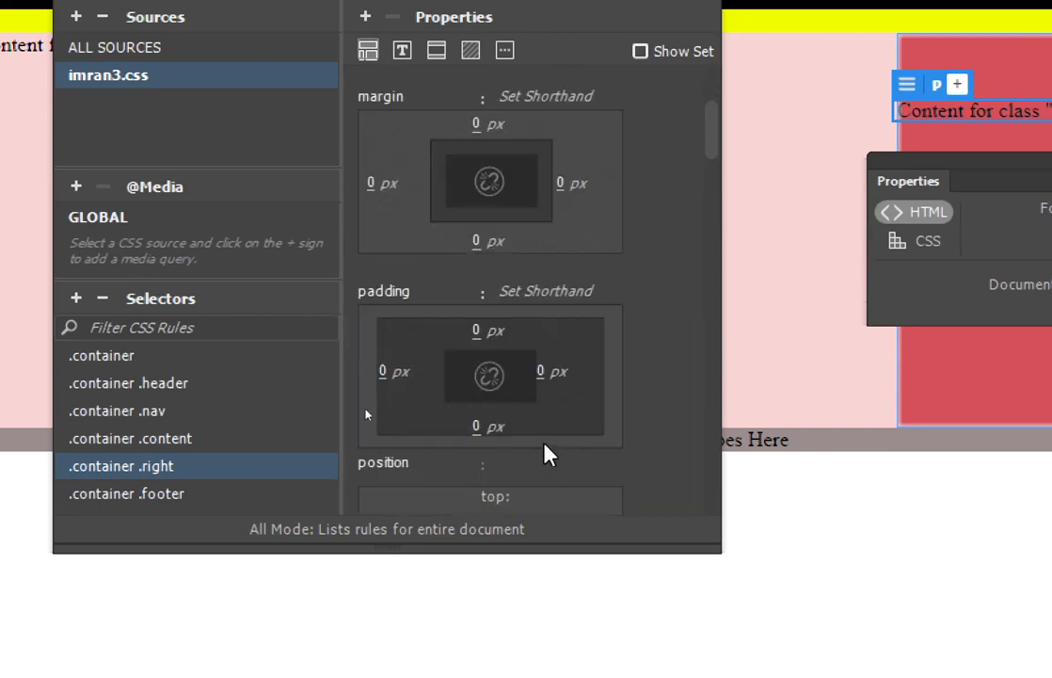
pyautogui.click(518, 292)
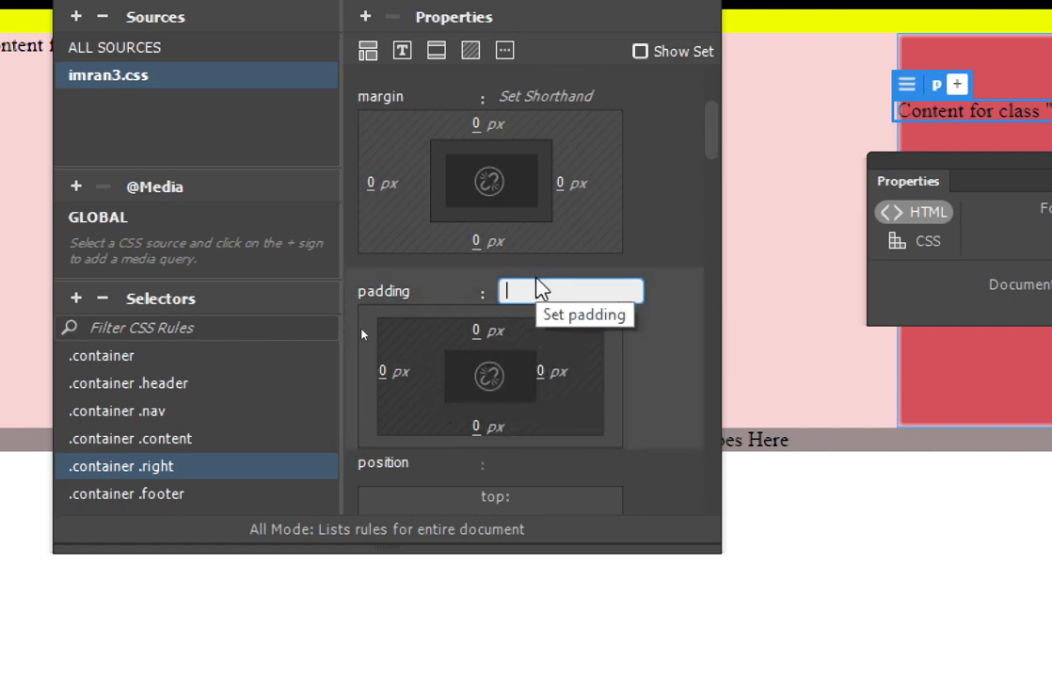
pyautogui.write('10')
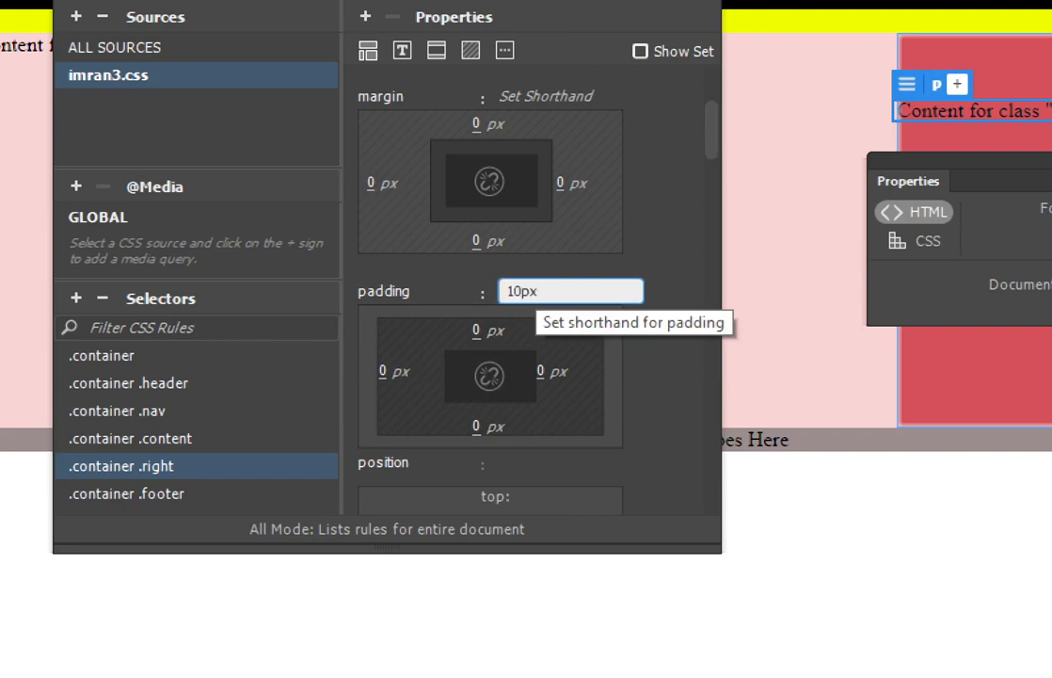
pyautogui.write('px')
pyautogui.press('Return')
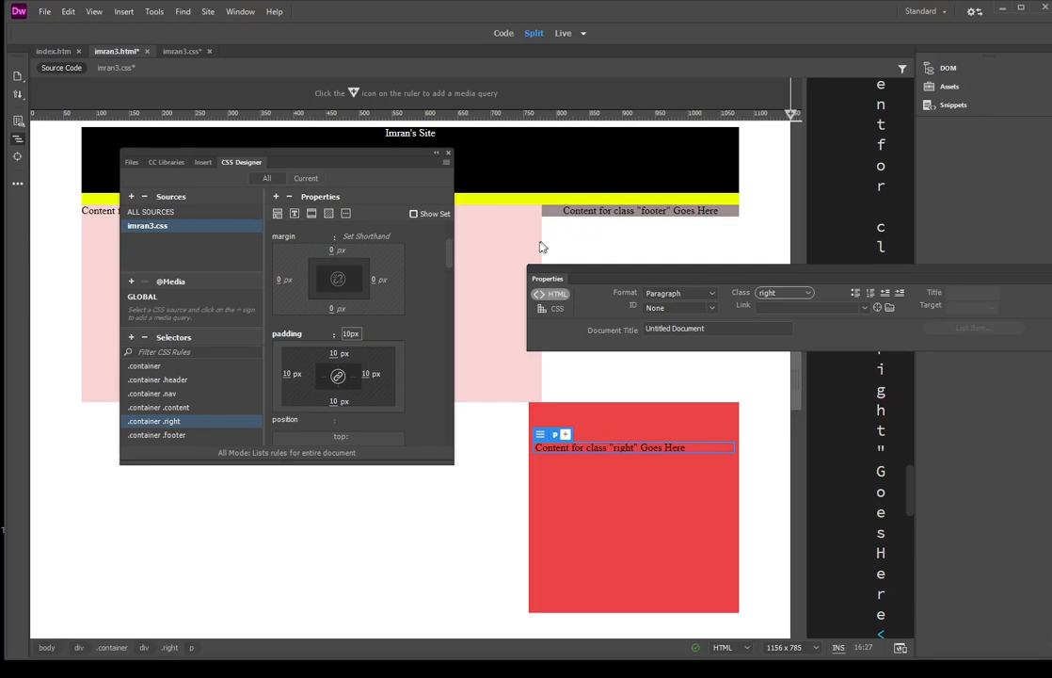
# - Set box-sizing of the .container .right rule to border-box
pyautogui.moveTo(316, 156); pyautogui.dragTo(363, 413)
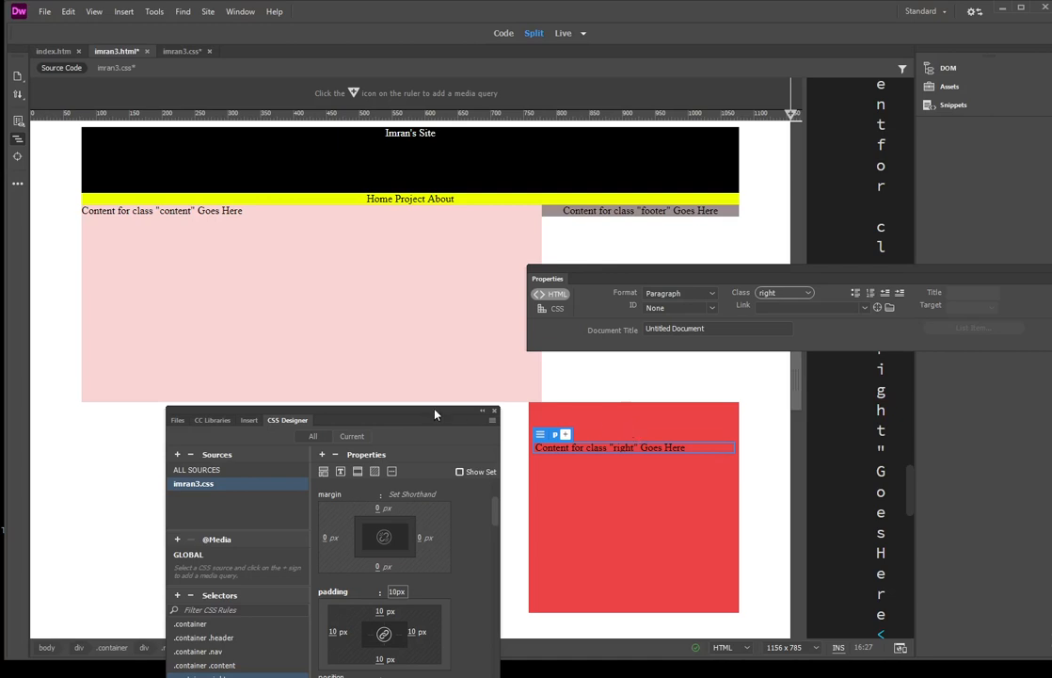
pyautogui.moveTo(435, 414); pyautogui.dragTo(461, 253)
pyautogui.moveTo(450, 232); pyautogui.dragTo(418, 233)
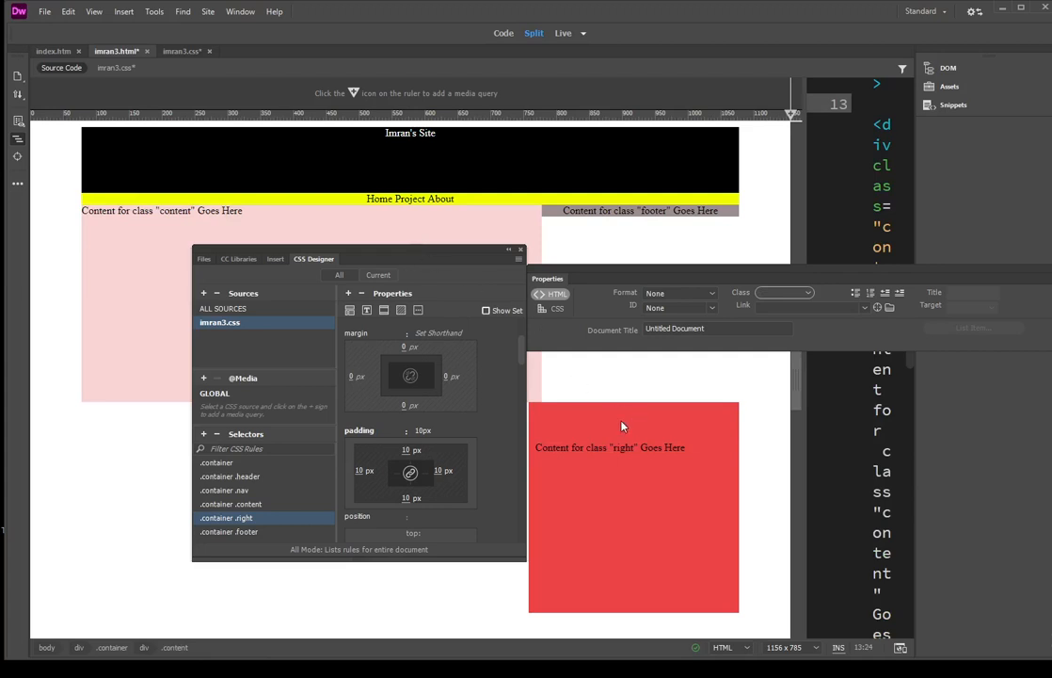
pyautogui.click(350, 312)
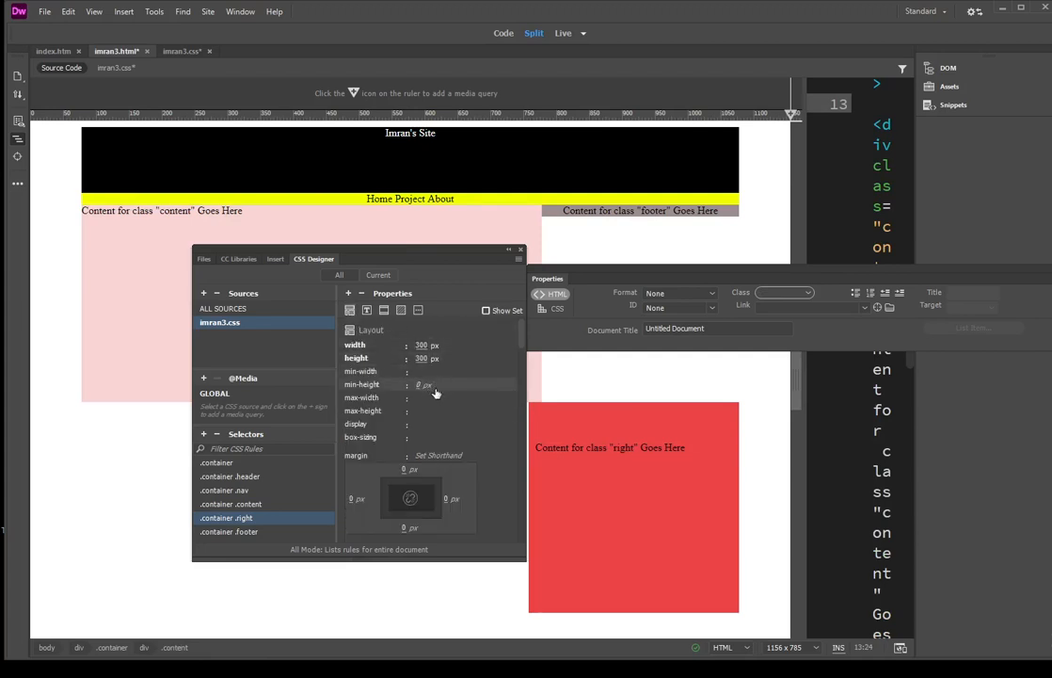
pyautogui.scroll(-2, 444, 415)
pyautogui.scroll(2, 446, 415)
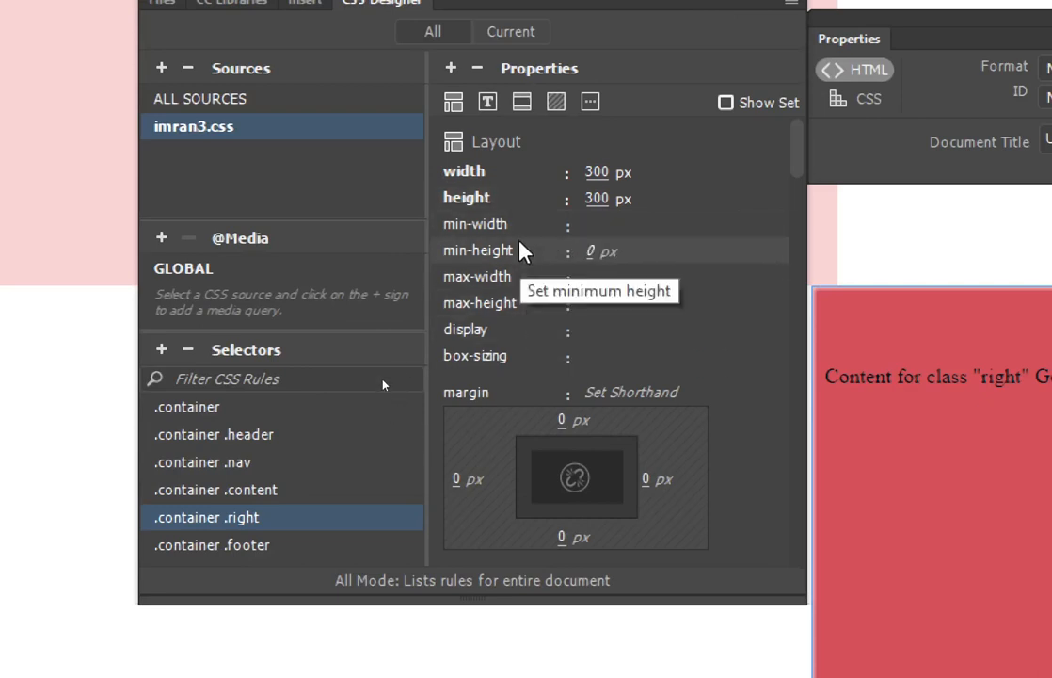
pyautogui.click(612, 364)
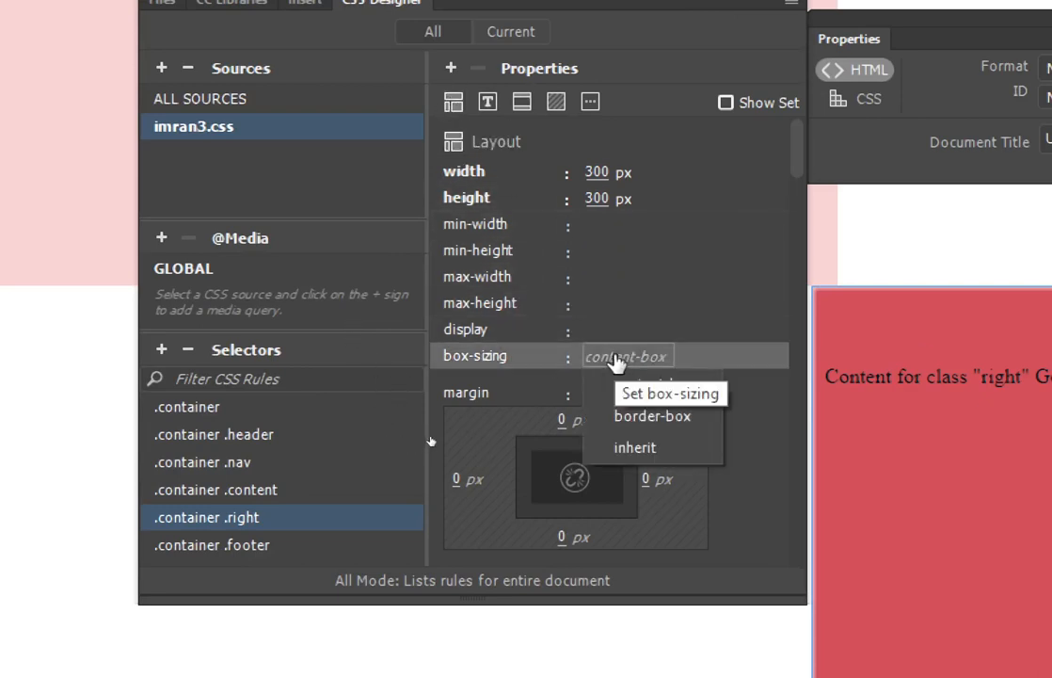
pyautogui.click(657, 420)
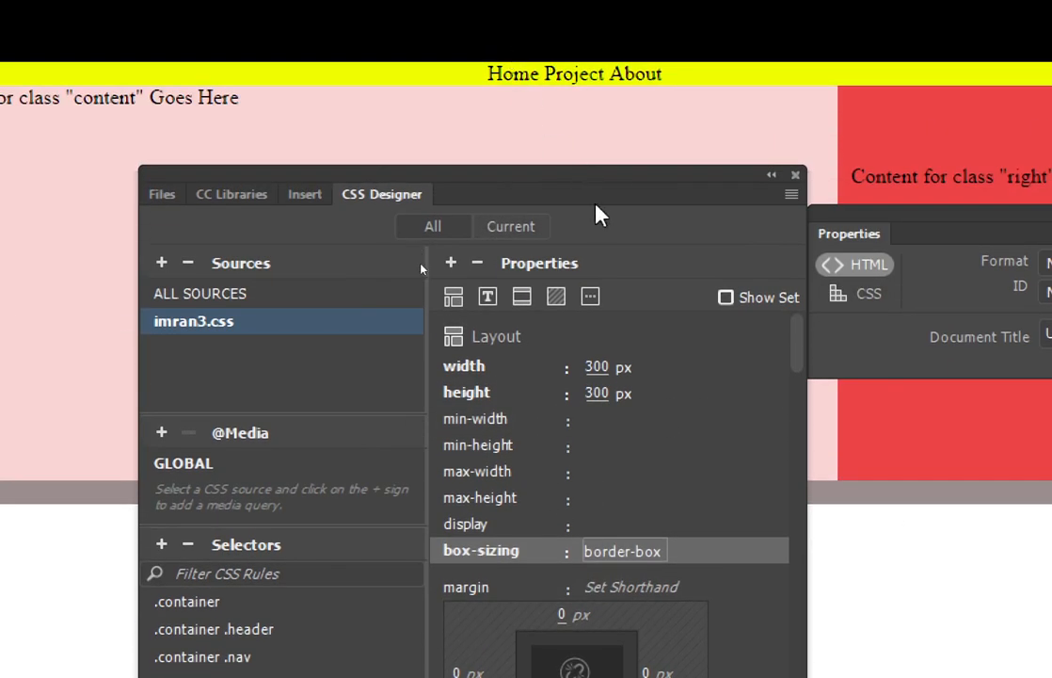
# - Uncover the footer div and insert a paragraph break before its text
pyautogui.moveTo(583, 183); pyautogui.dragTo(984, 222)
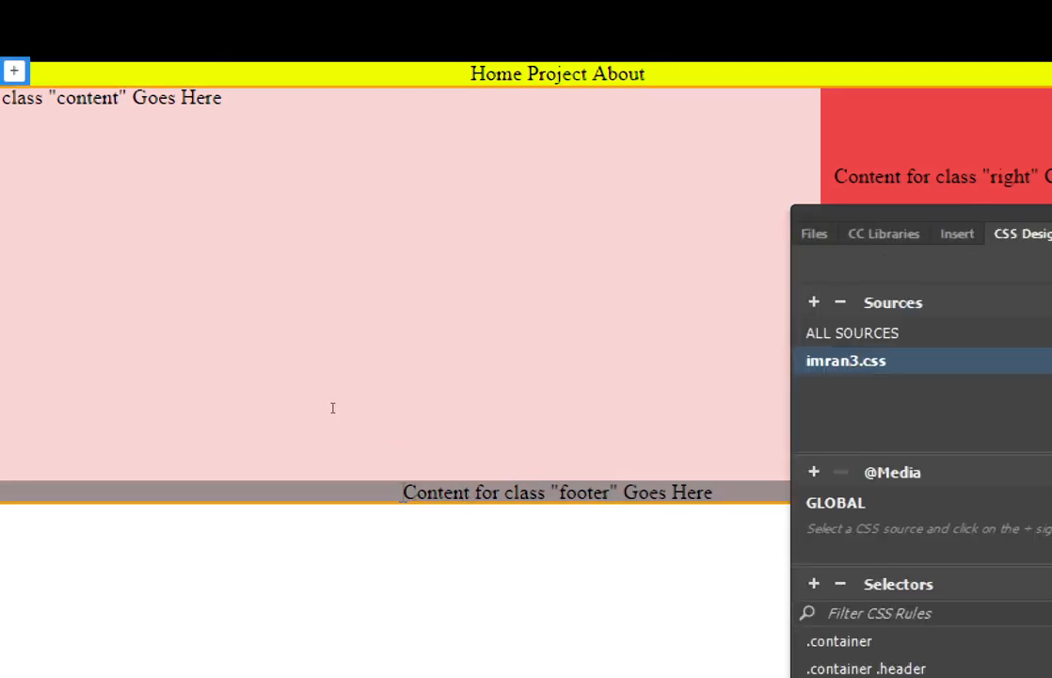
pyautogui.press('Return')
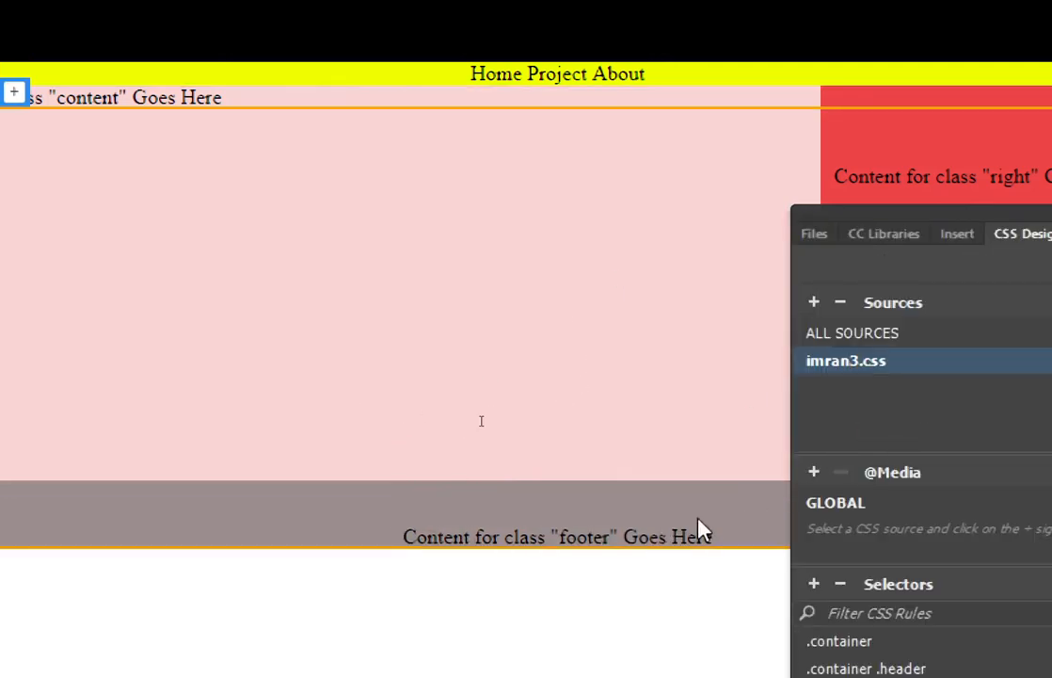
# - Select the .container .footer rule and move the CSS Designer clear of the page columns
pyautogui.moveTo(994, 223); pyautogui.dragTo(597, 96)
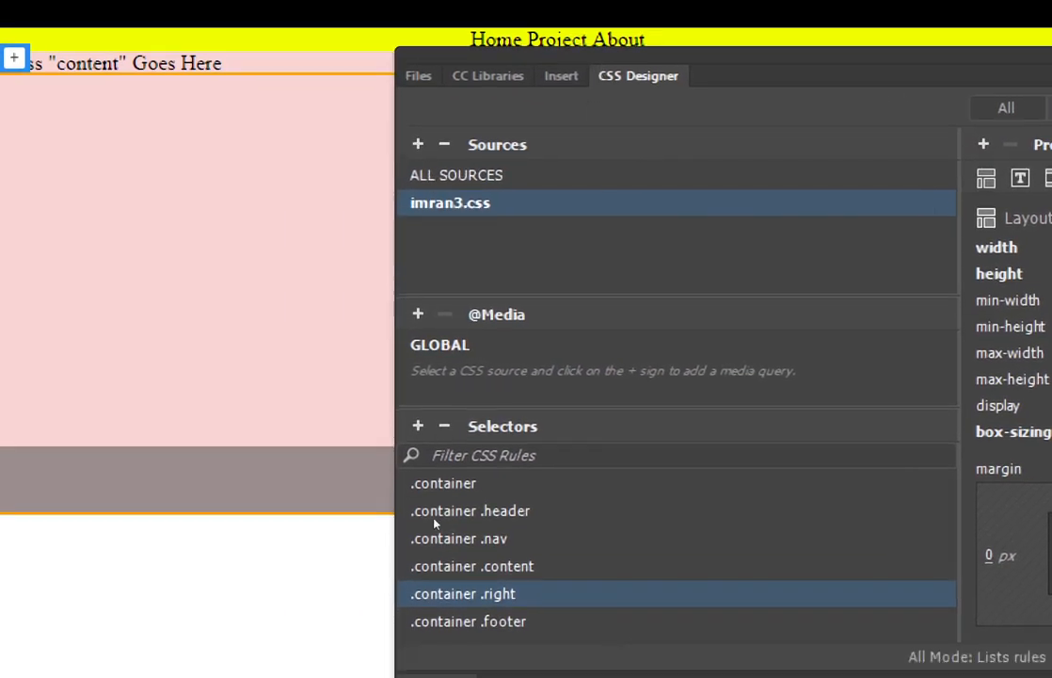
pyautogui.click(494, 621)
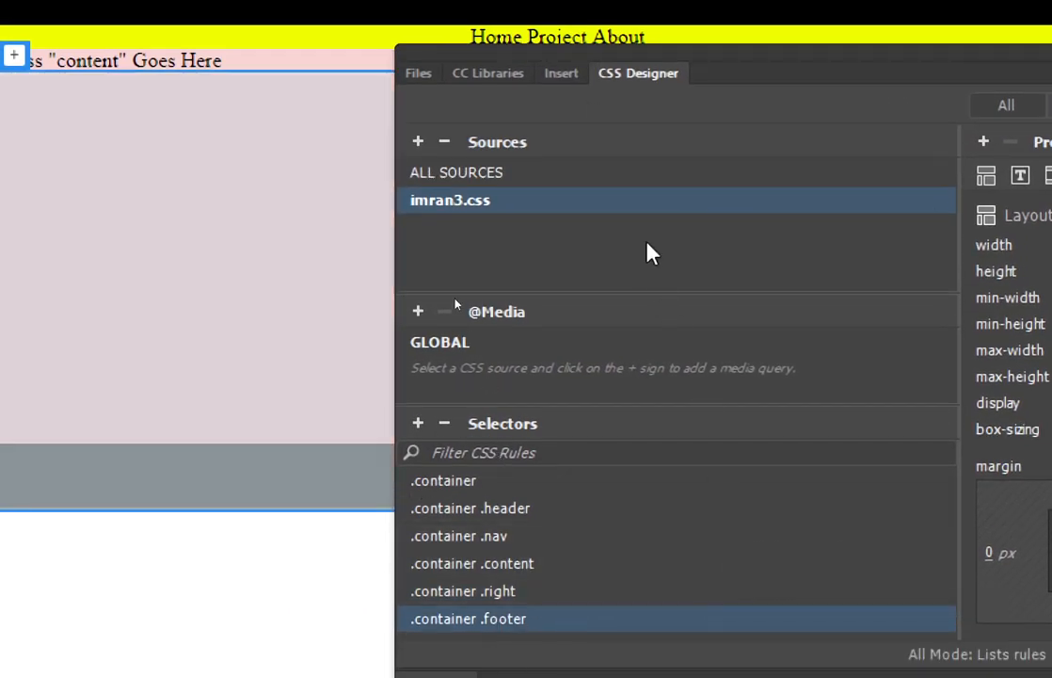
pyautogui.moveTo(710, 70); pyautogui.dragTo(789, 345)
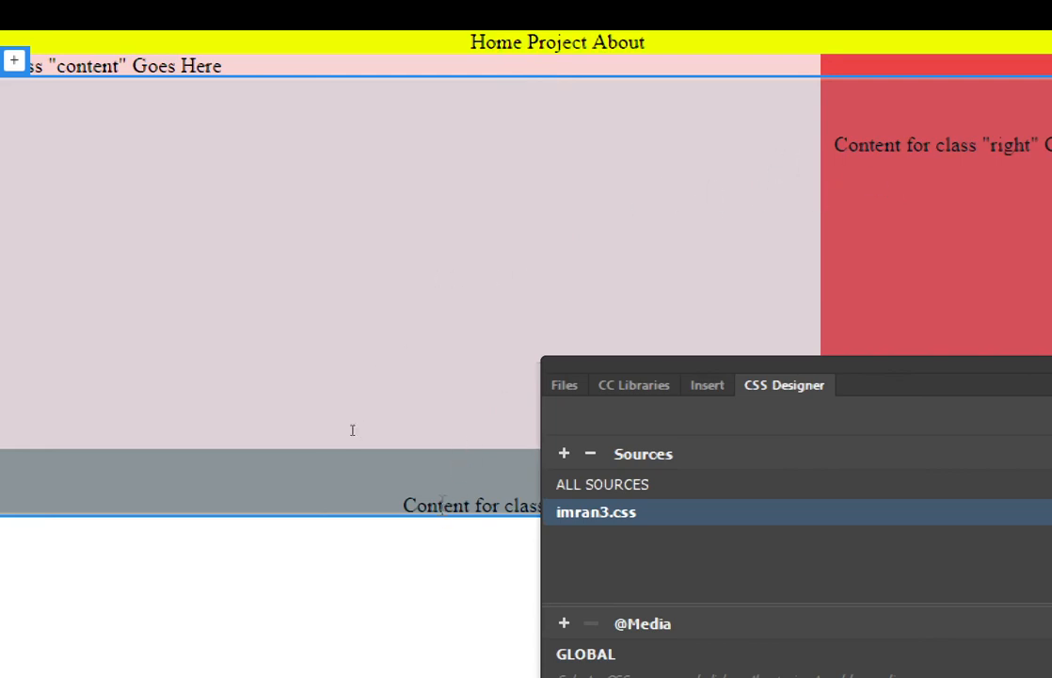
# - Uncover the footer in the page and set clear to both on the .container .footer rule
pyautogui.doubleClick(470, 363)
pyautogui.moveTo(556, 649); pyautogui.dragTo(546, 594)
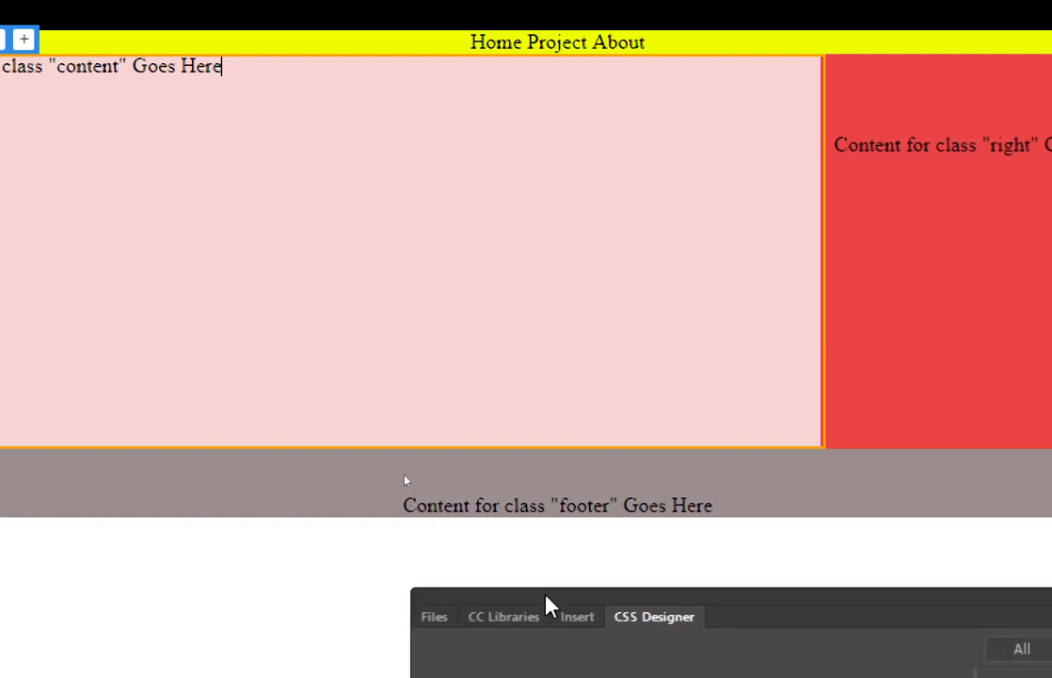
pyautogui.moveTo(716, 603); pyautogui.dragTo(468, 7)
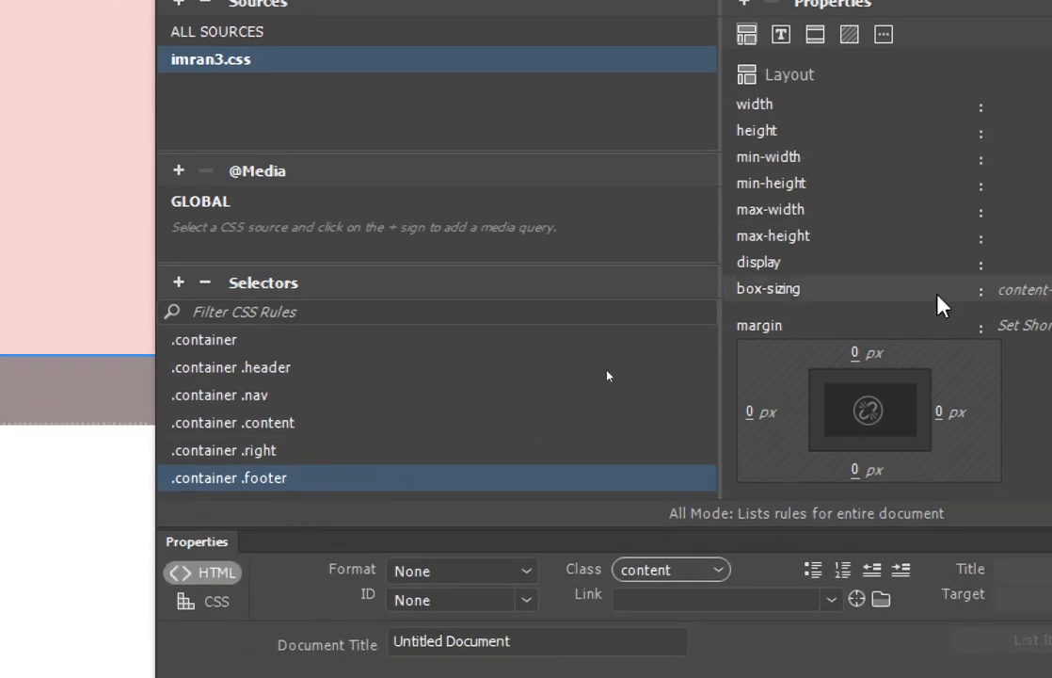
pyautogui.scroll(-8, 939, 300)
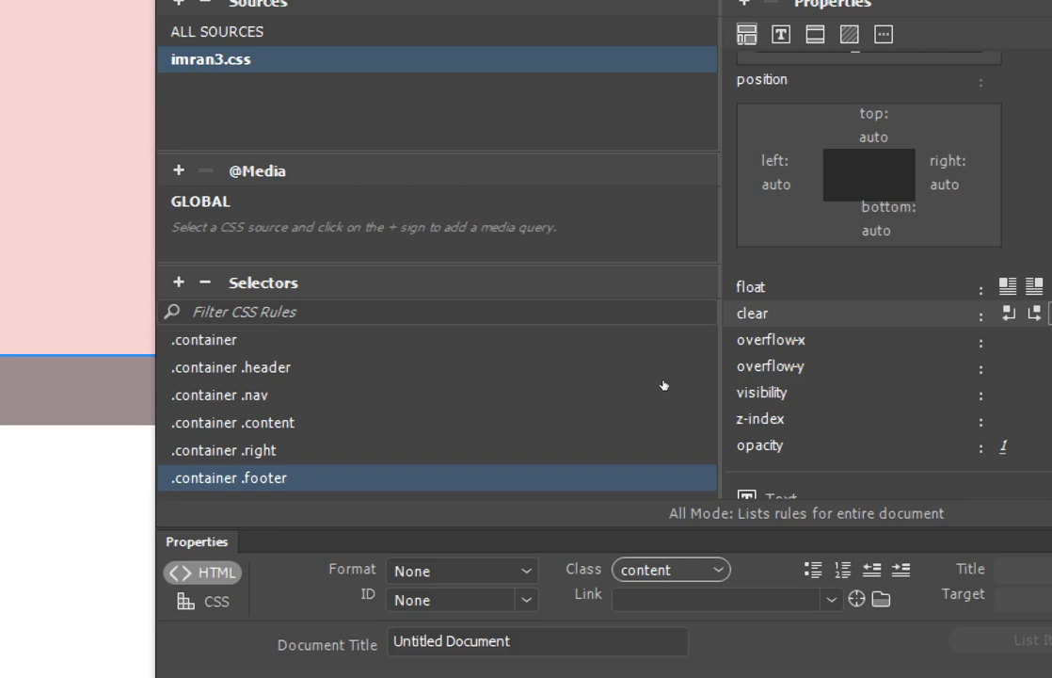
pyautogui.click(1051, 313)
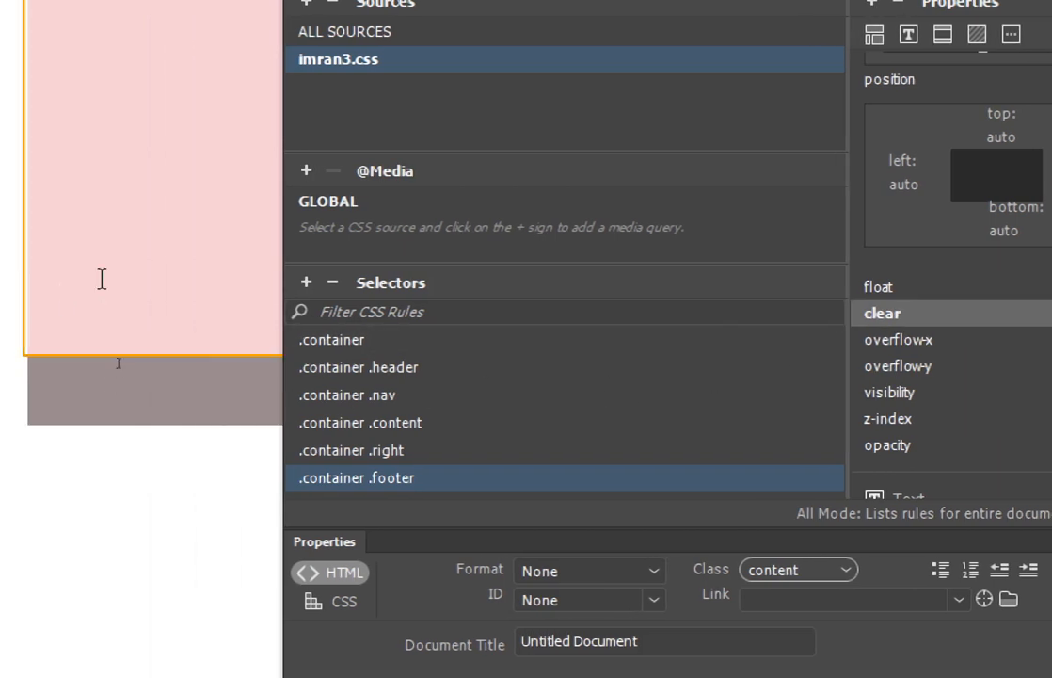
# - Move the CSS Designer down off the page columns and group the Properties panel with it
pyautogui.click(240, 403)
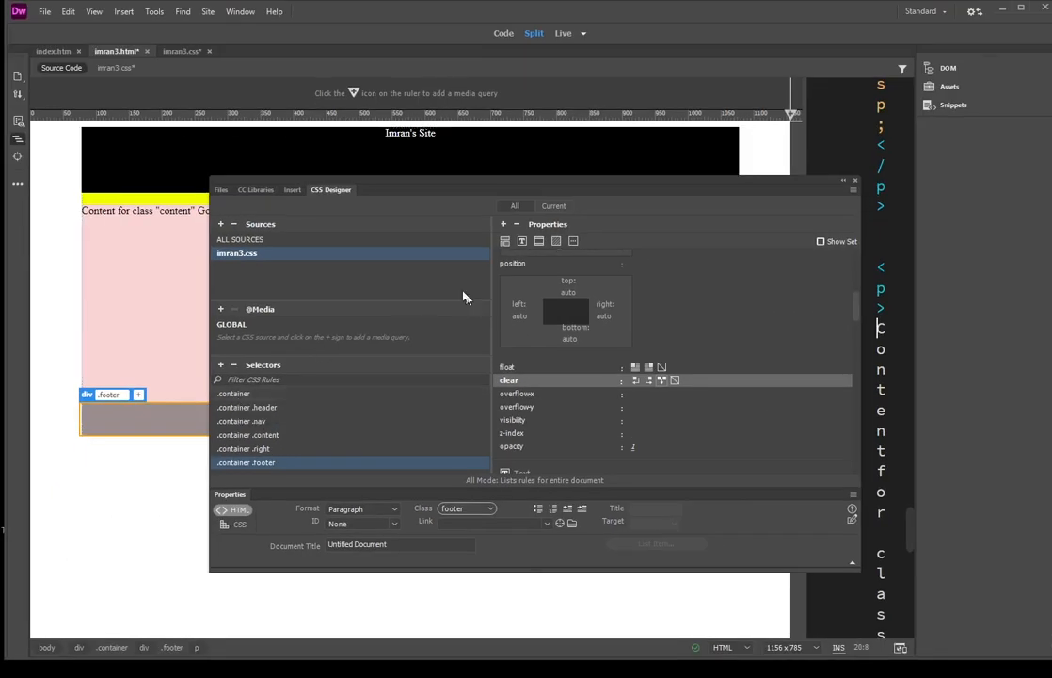
pyautogui.moveTo(476, 201); pyautogui.dragTo(650, 321)
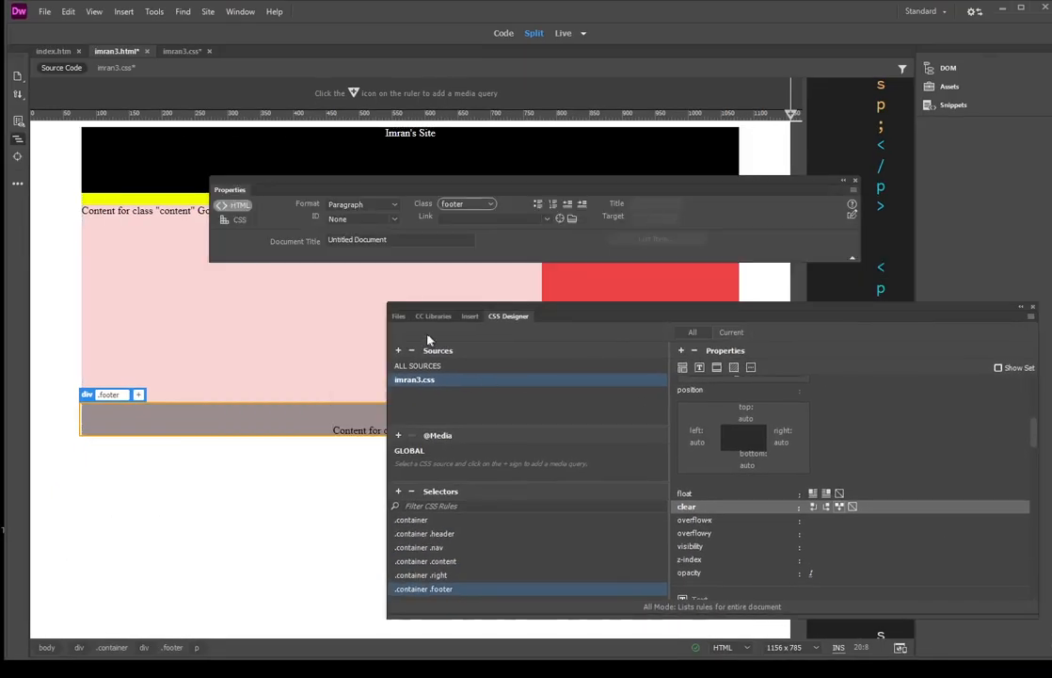
pyautogui.click(340, 306)
pyautogui.moveTo(414, 191); pyautogui.dragTo(407, 317)
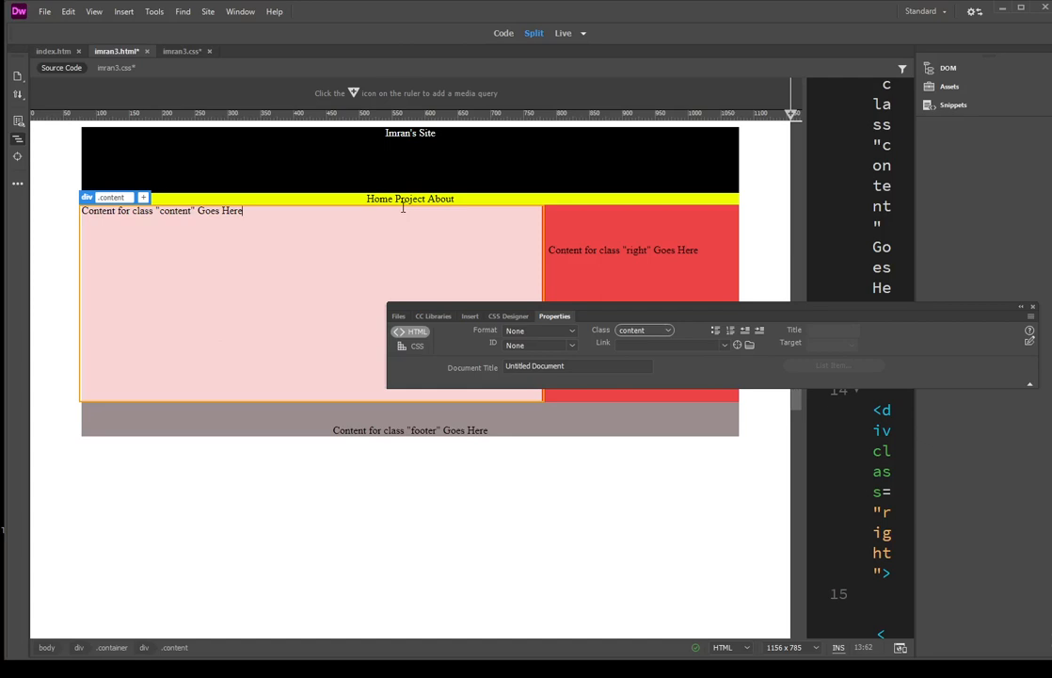
# - Add the word Video after About in the nav div
pyautogui.click(464, 201)
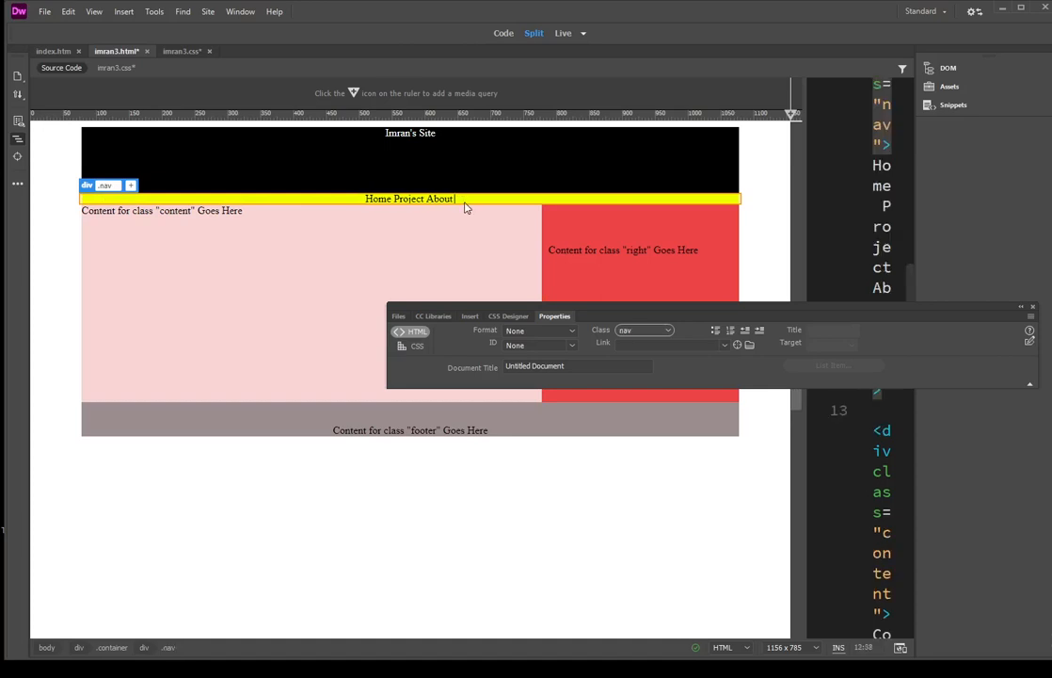
pyautogui.write('Video')
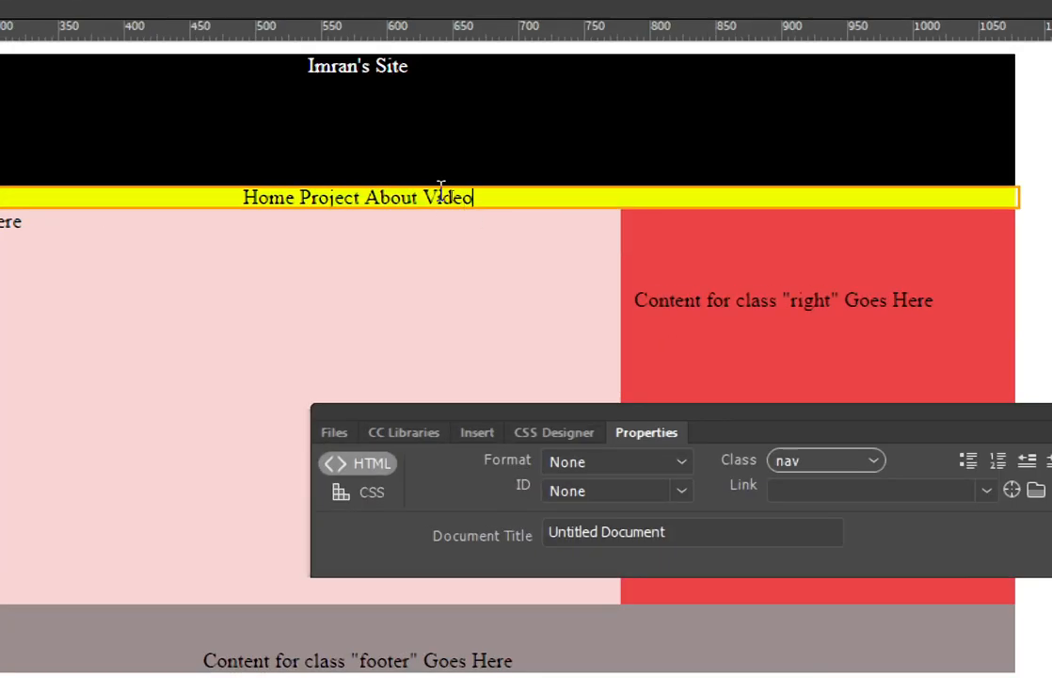
pyautogui.click(452, 198)
# - Convert the whole nav text, Home Project About Video, into an unordered list
pyautogui.moveTo(482, 193); pyautogui.dragTo(242, 195)
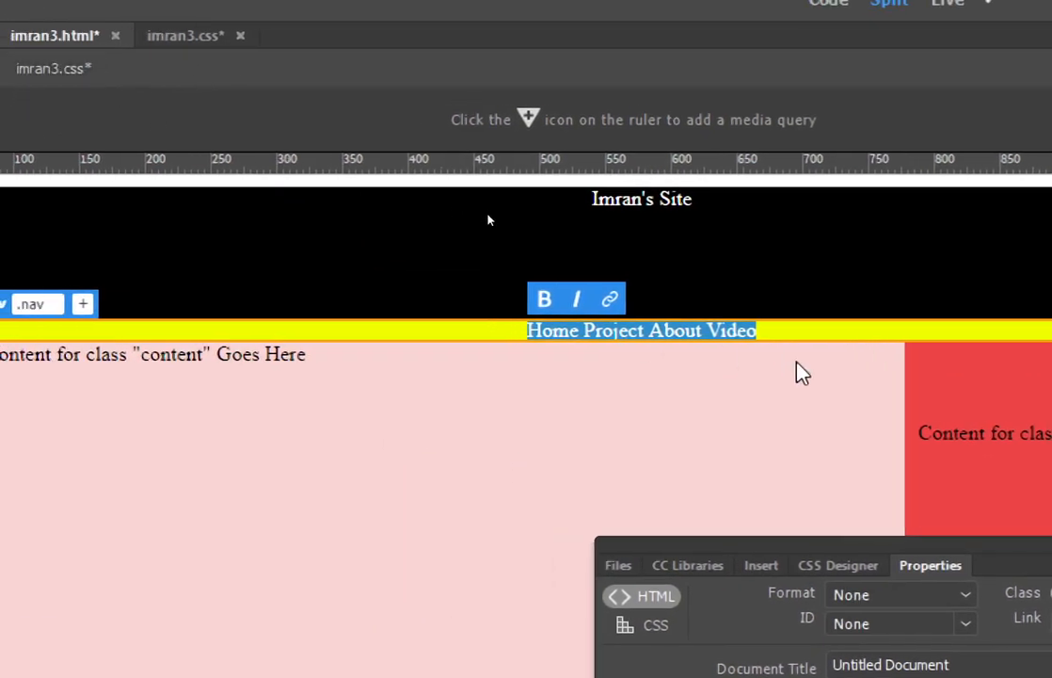
pyautogui.moveTo(795, 335); pyautogui.dragTo(536, 336)
pyautogui.click(902, 533)
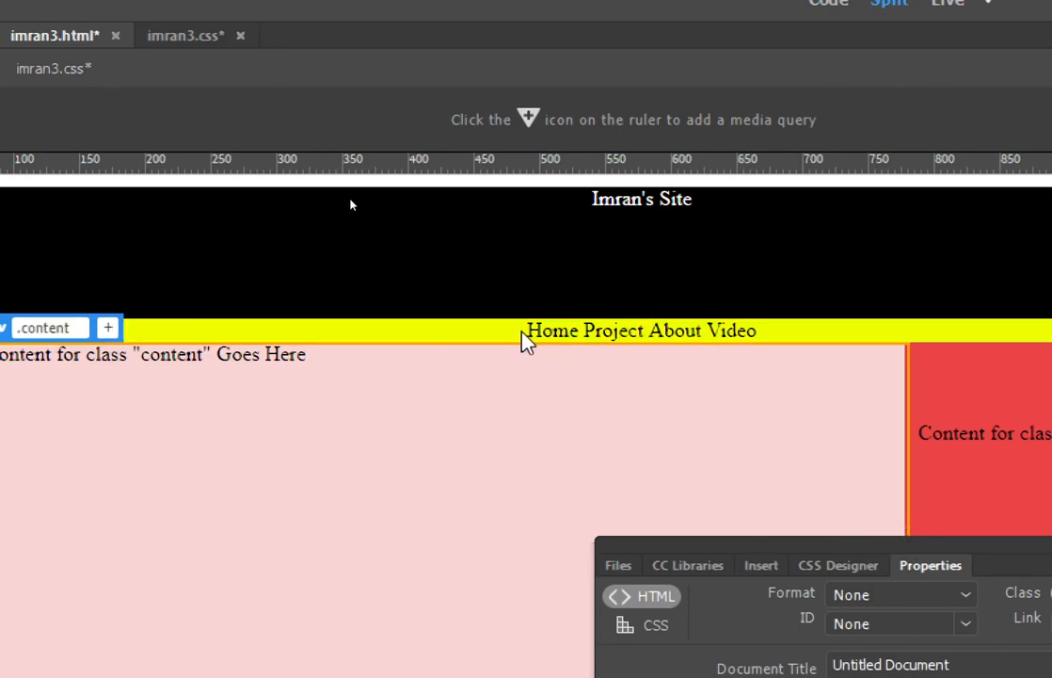
pyautogui.moveTo(530, 330); pyautogui.dragTo(782, 329)
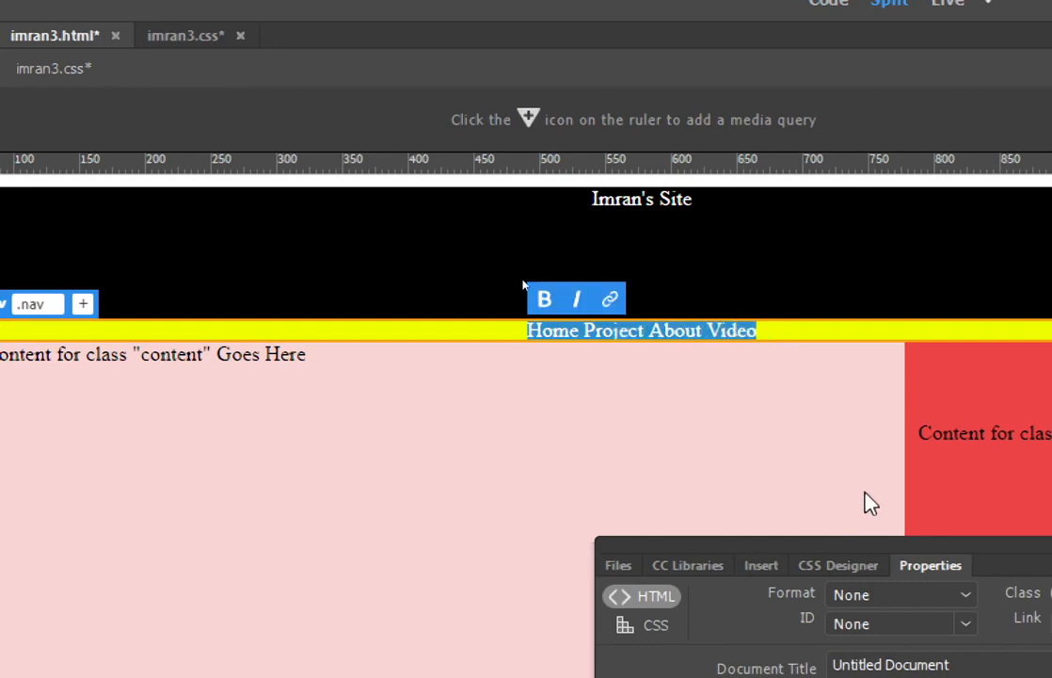
pyautogui.moveTo(892, 547); pyautogui.dragTo(531, 380)
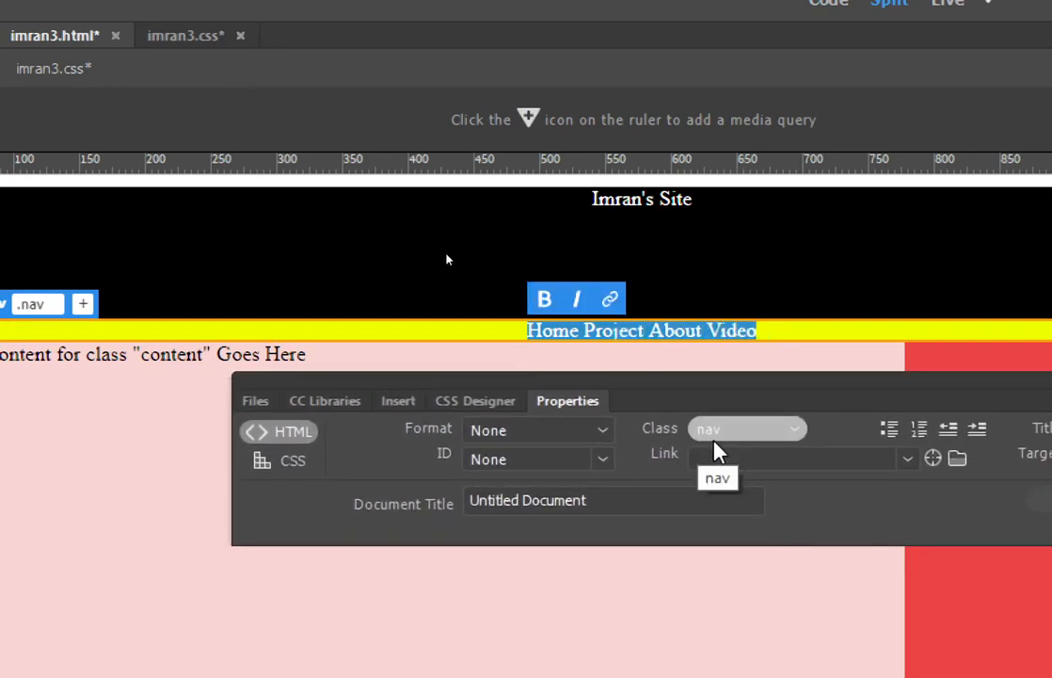
pyautogui.click(890, 436)
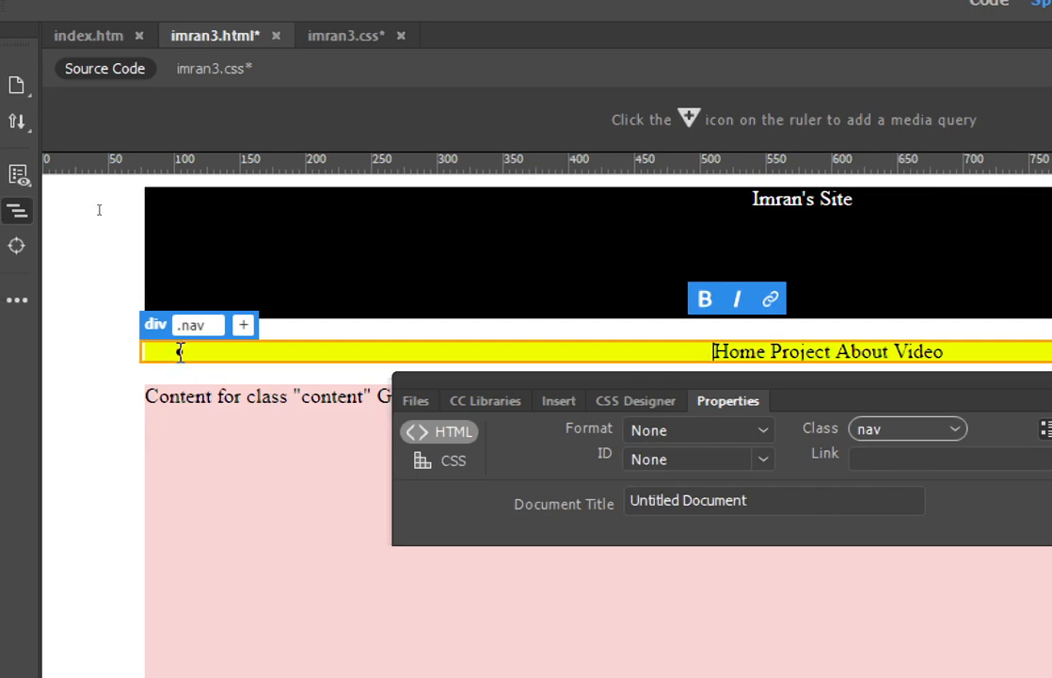
# - Split the nav bullet into separate list items for Home, Project, About and Video
pyautogui.click(773, 350)
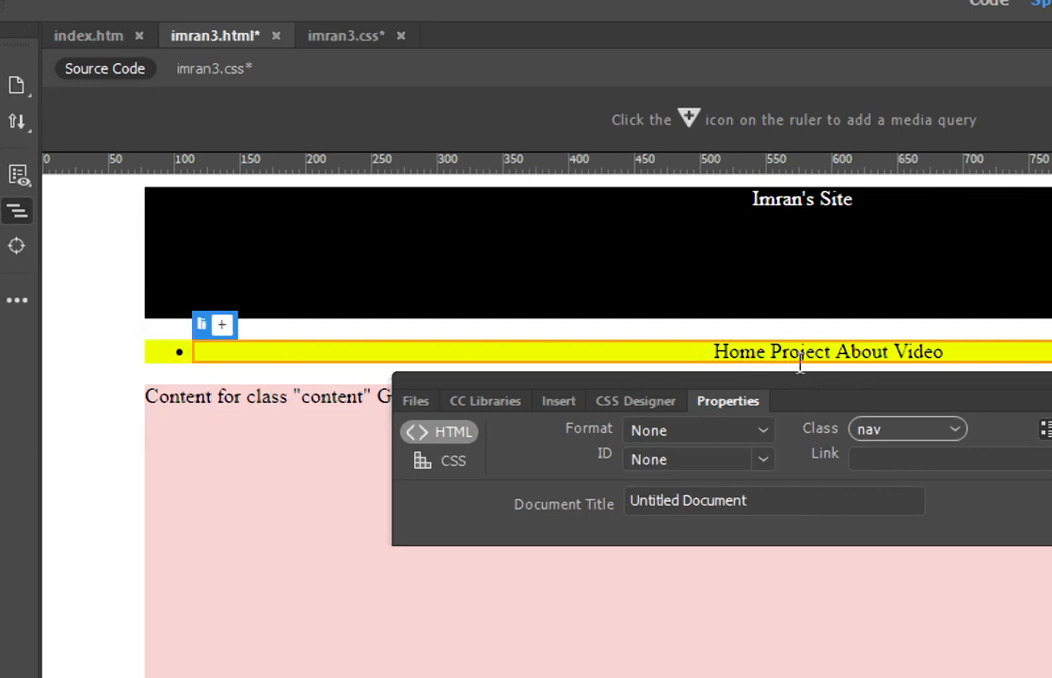
pyautogui.press('BackSpace')
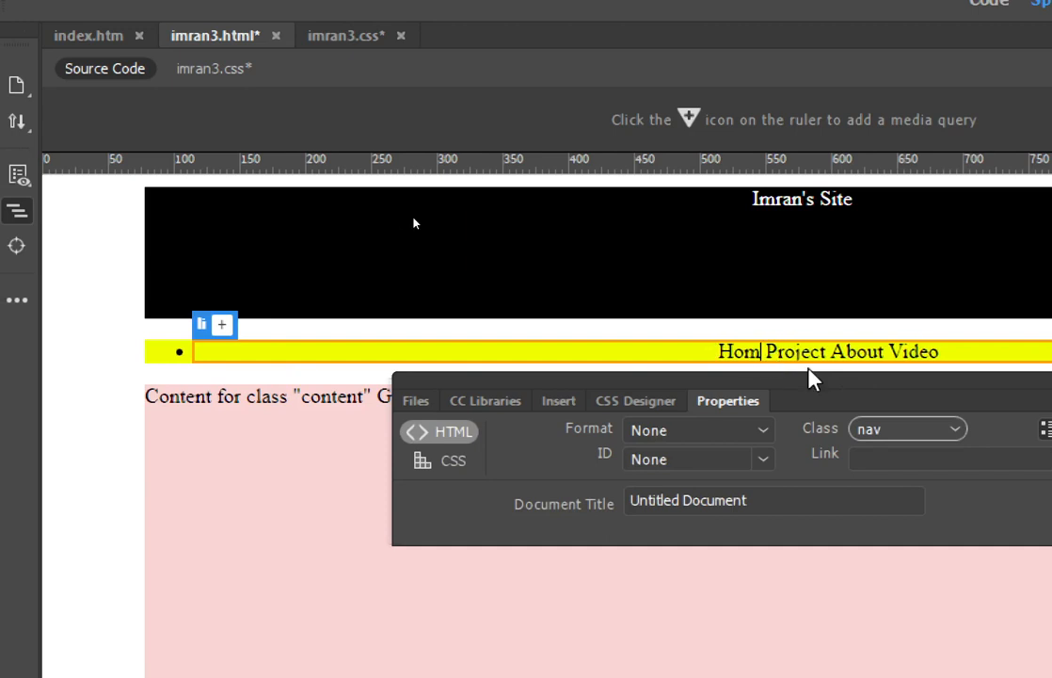
pyautogui.write('e')
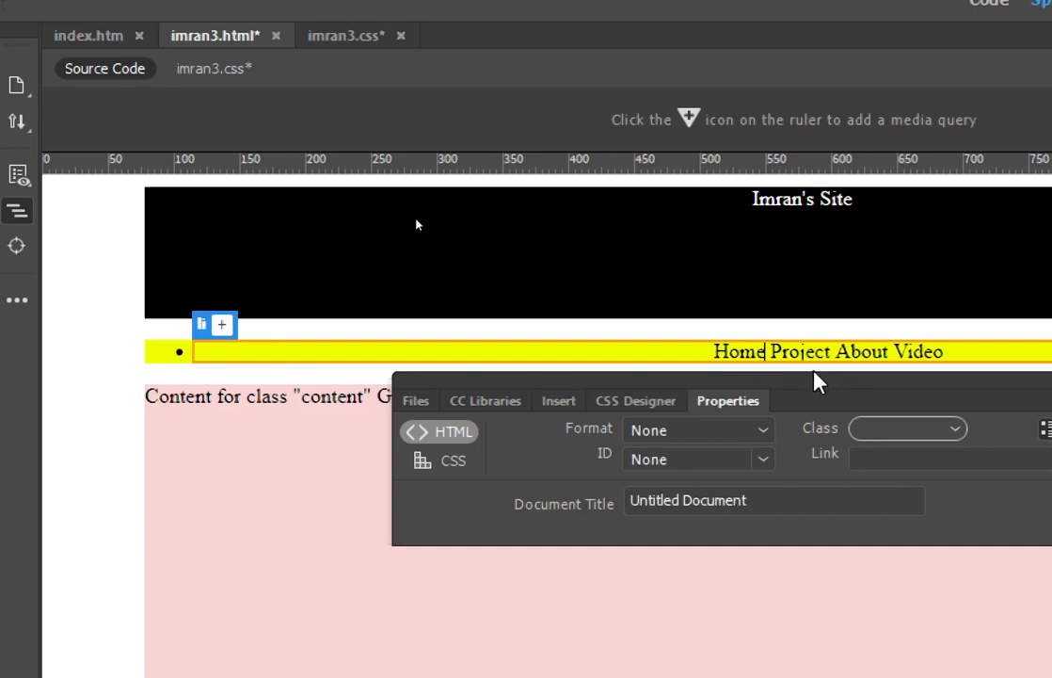
pyautogui.press('Return')
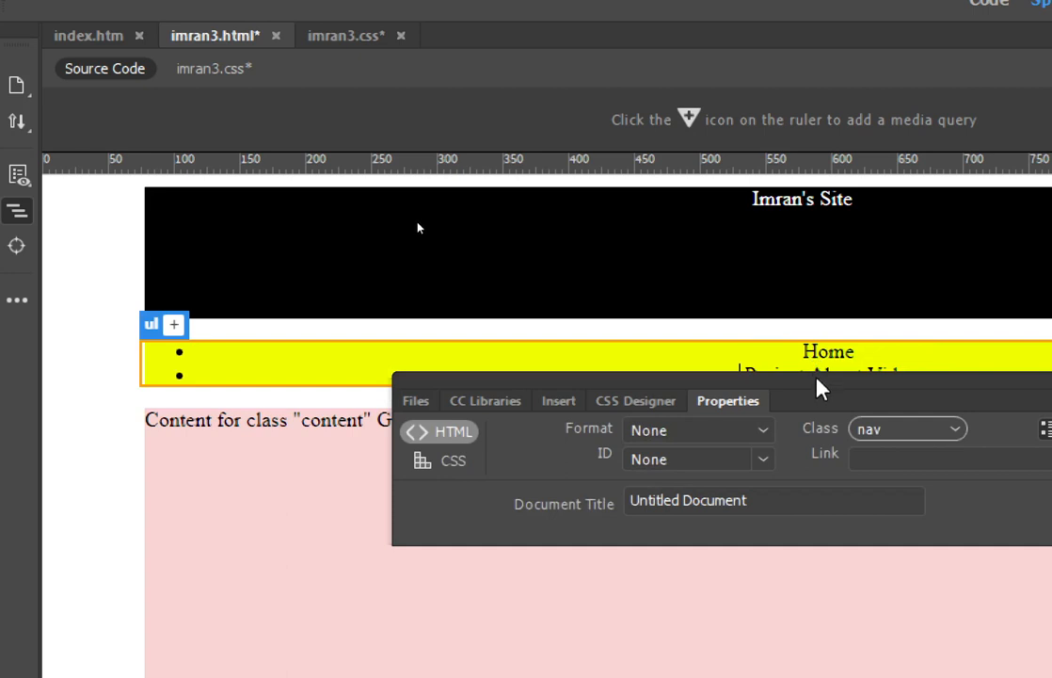
pyautogui.moveTo(817, 387); pyautogui.dragTo(850, 511)
pyautogui.click(811, 375)
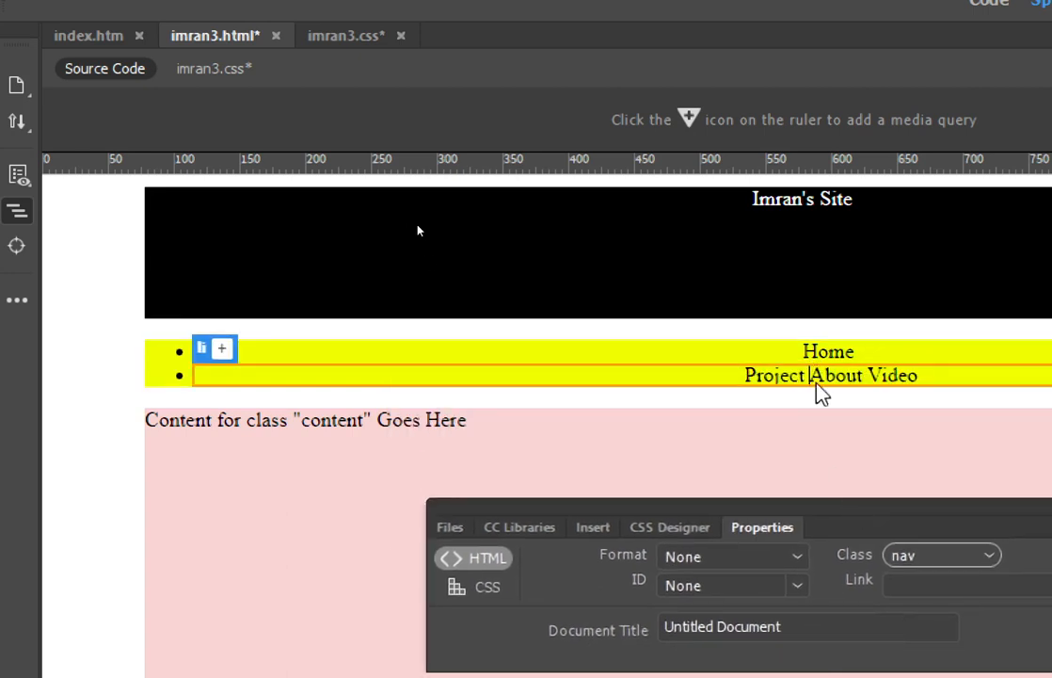
pyautogui.press('Return')
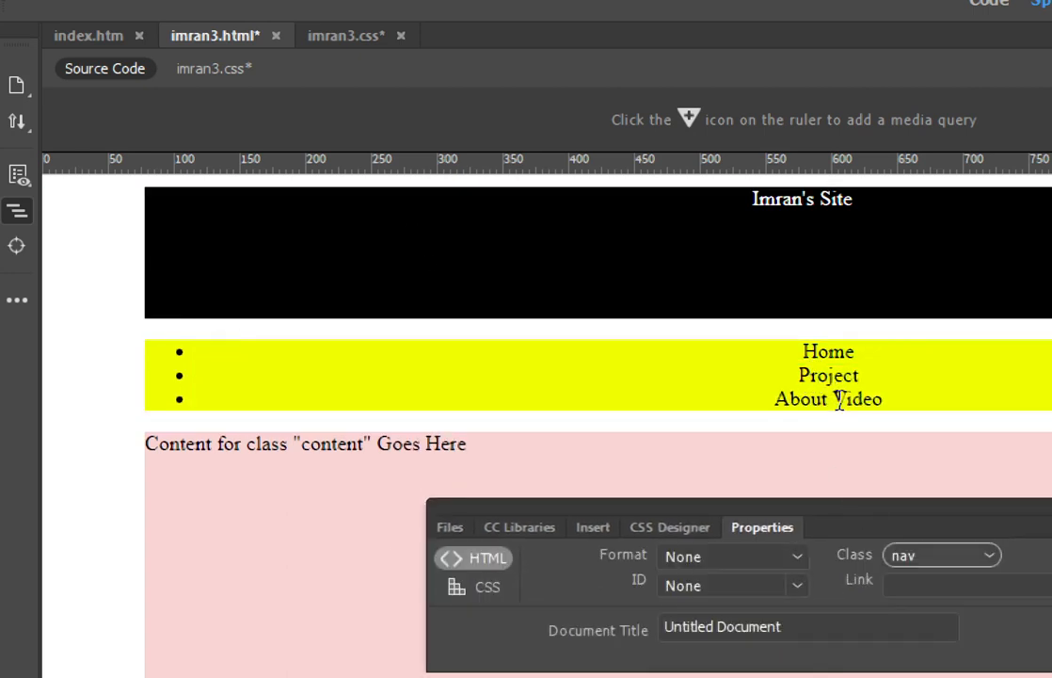
pyautogui.click(847, 409)
pyautogui.press('Return')
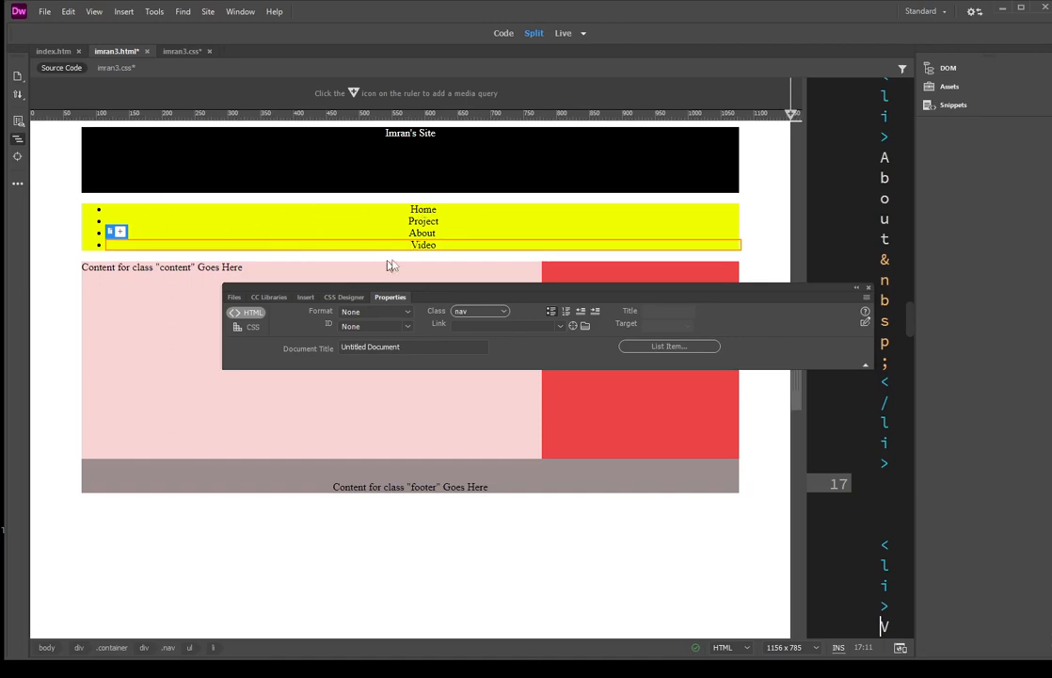
pyautogui.click(440, 233)
pyautogui.click(413, 209)
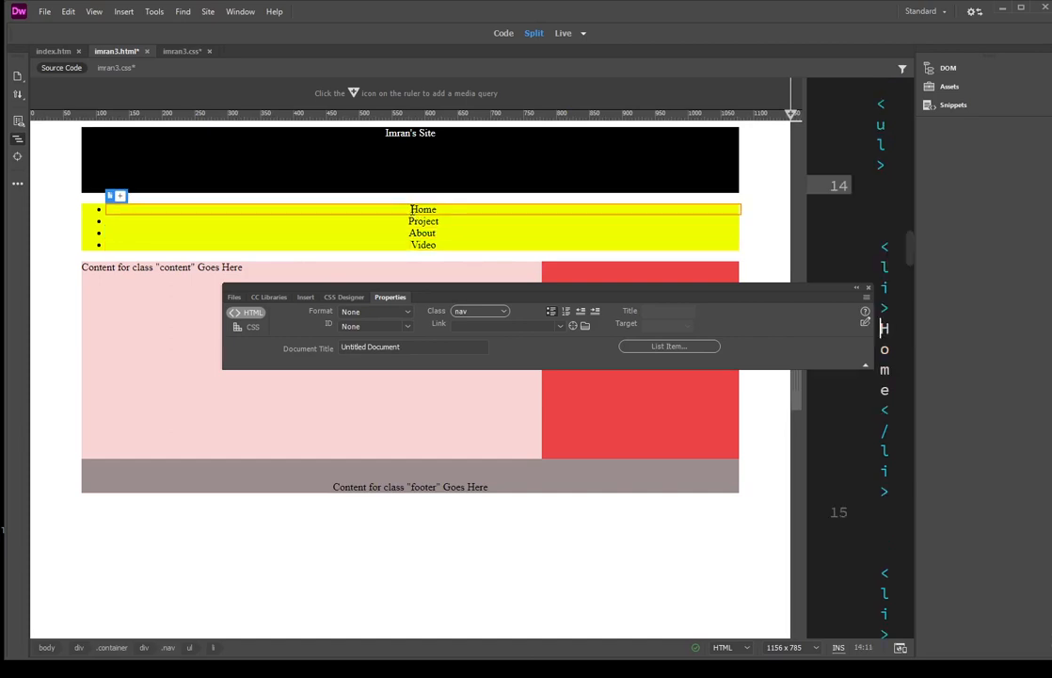
pyautogui.moveTo(411, 209); pyautogui.dragTo(439, 252)
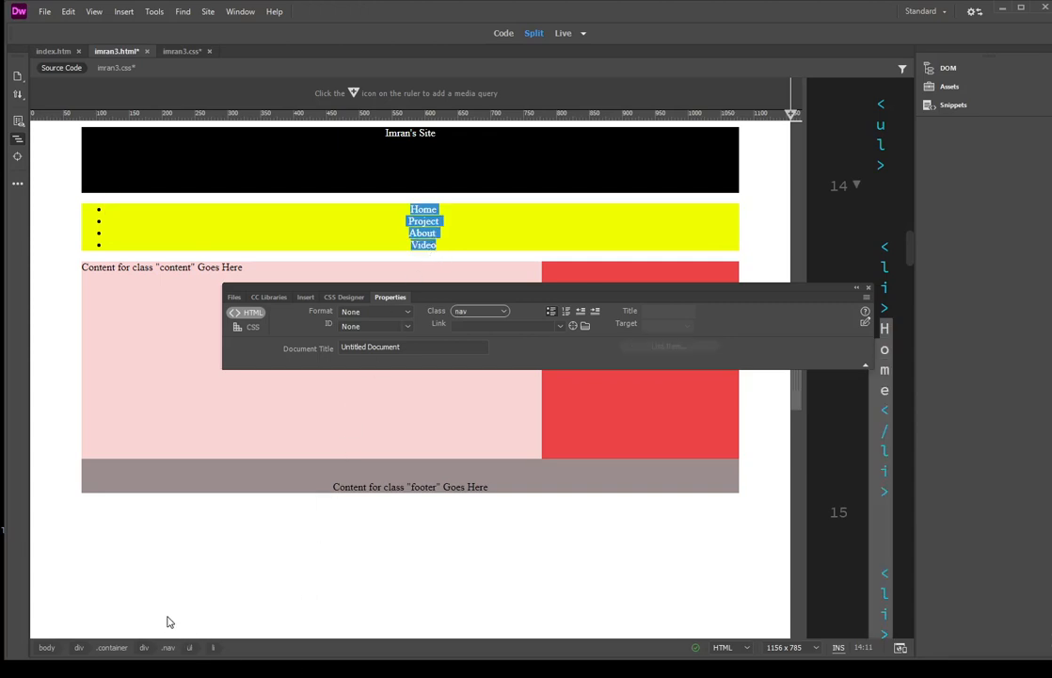
pyautogui.click(409, 231)
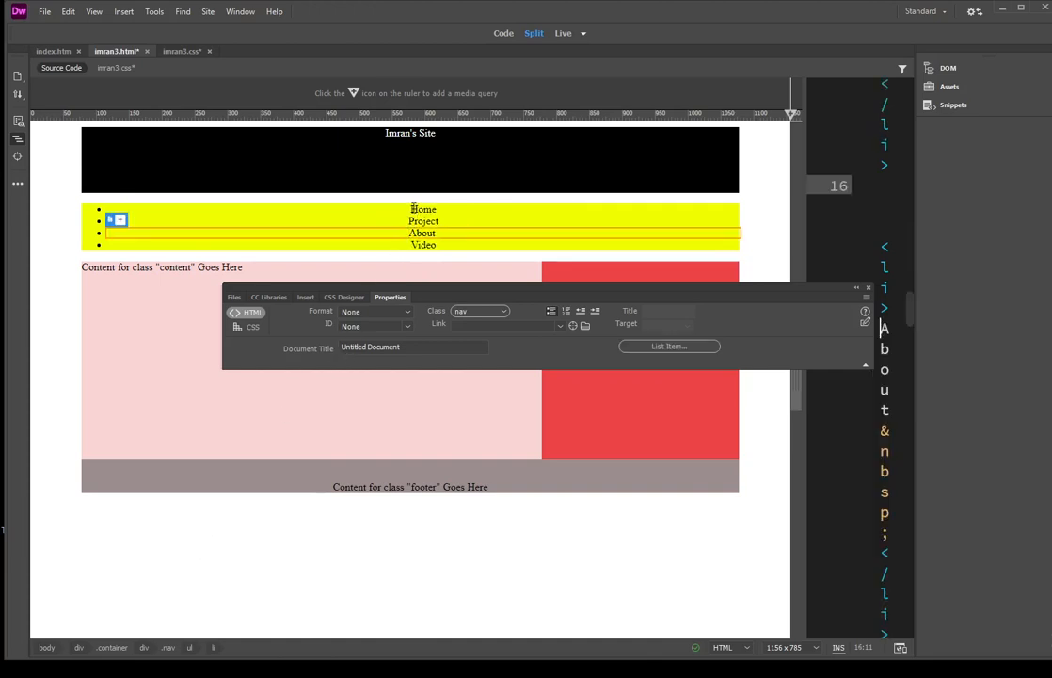
pyautogui.moveTo(413, 209); pyautogui.dragTo(446, 250)
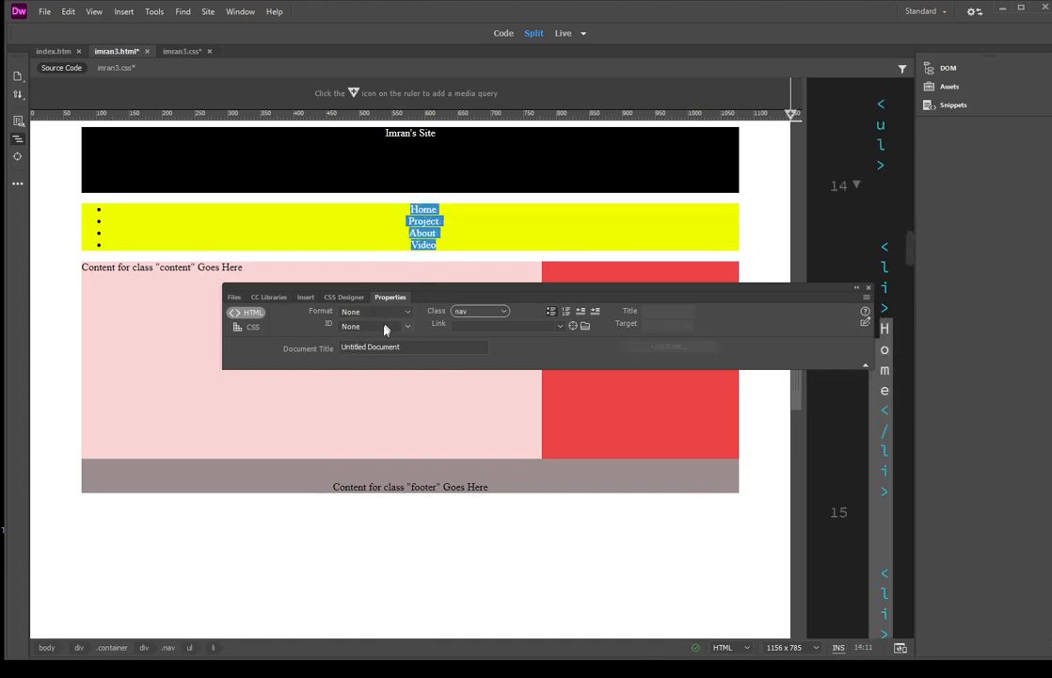
# - Select the nav div and bring up the CSS Designer, positioned clear of most of the nav list
pyautogui.click(173, 647)
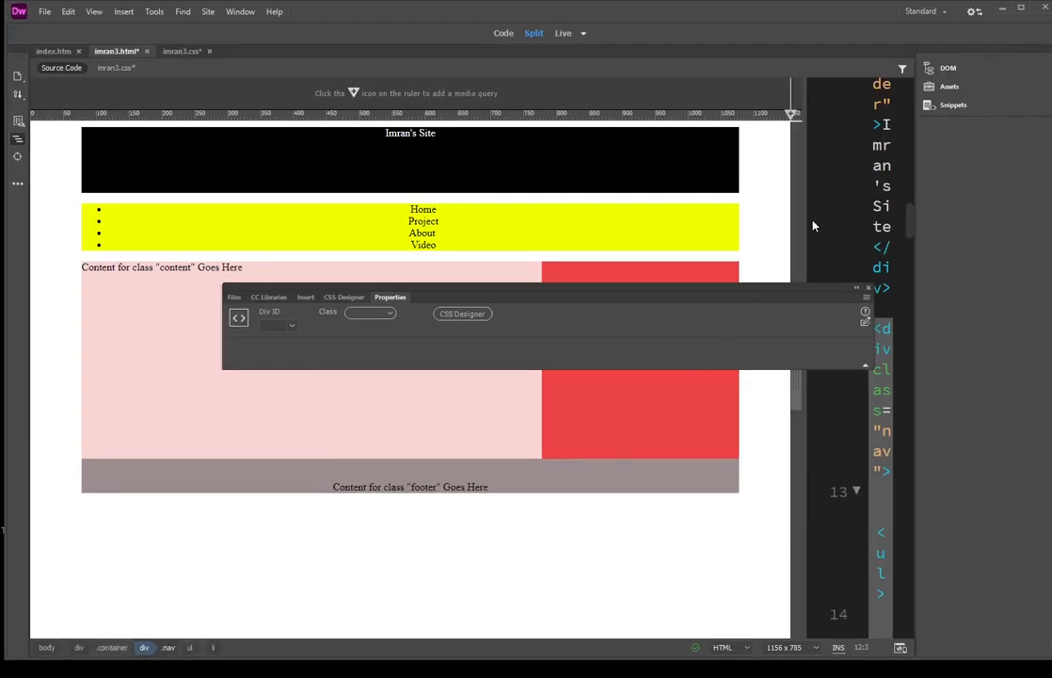
pyautogui.click(241, 12)
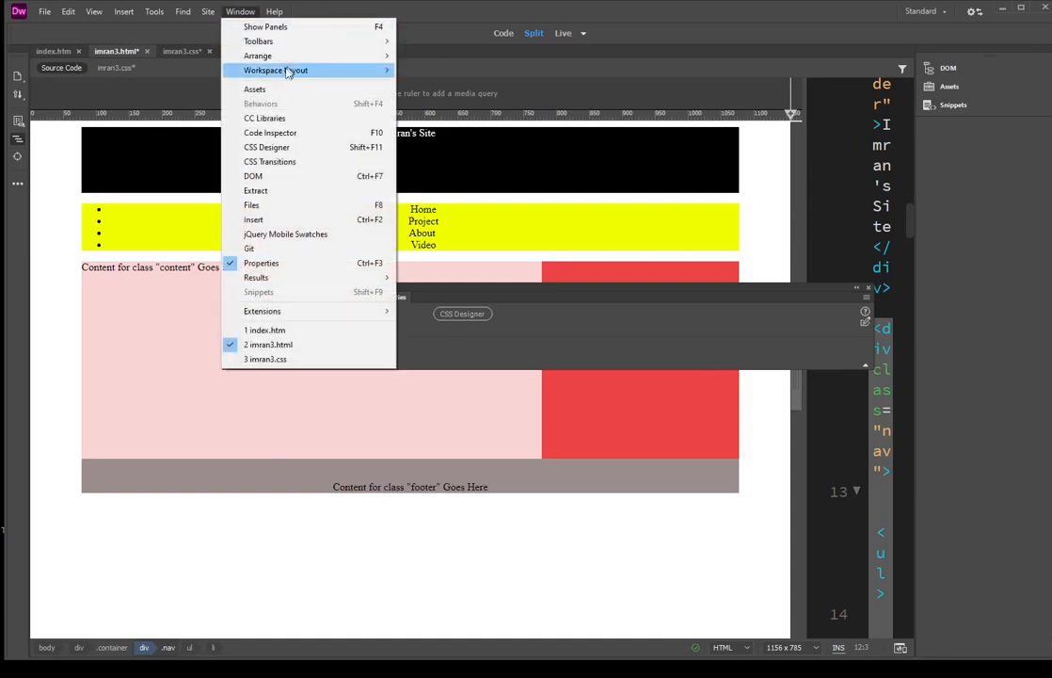
pyautogui.click(268, 147)
pyautogui.moveTo(525, 304); pyautogui.dragTo(736, 242)
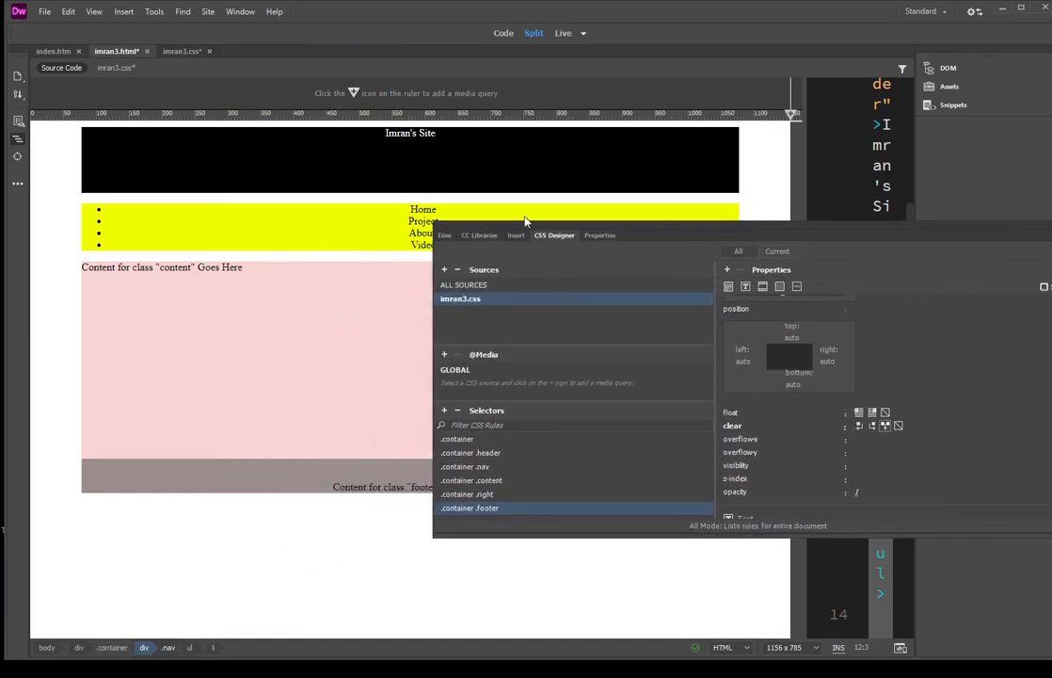
pyautogui.click(414, 209)
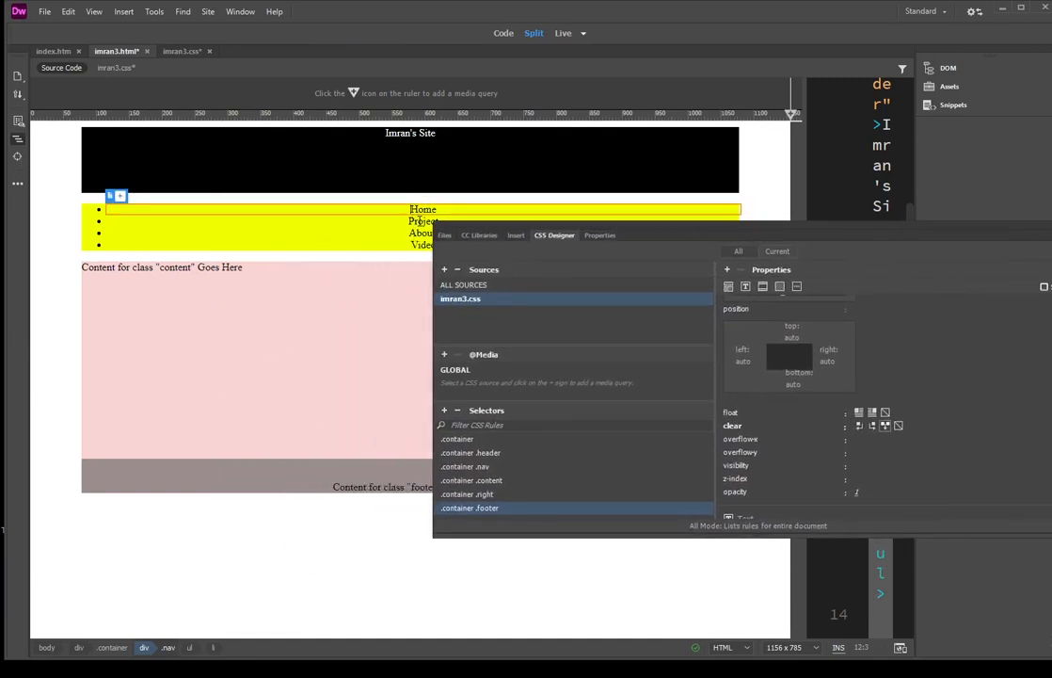
pyautogui.click(446, 412)
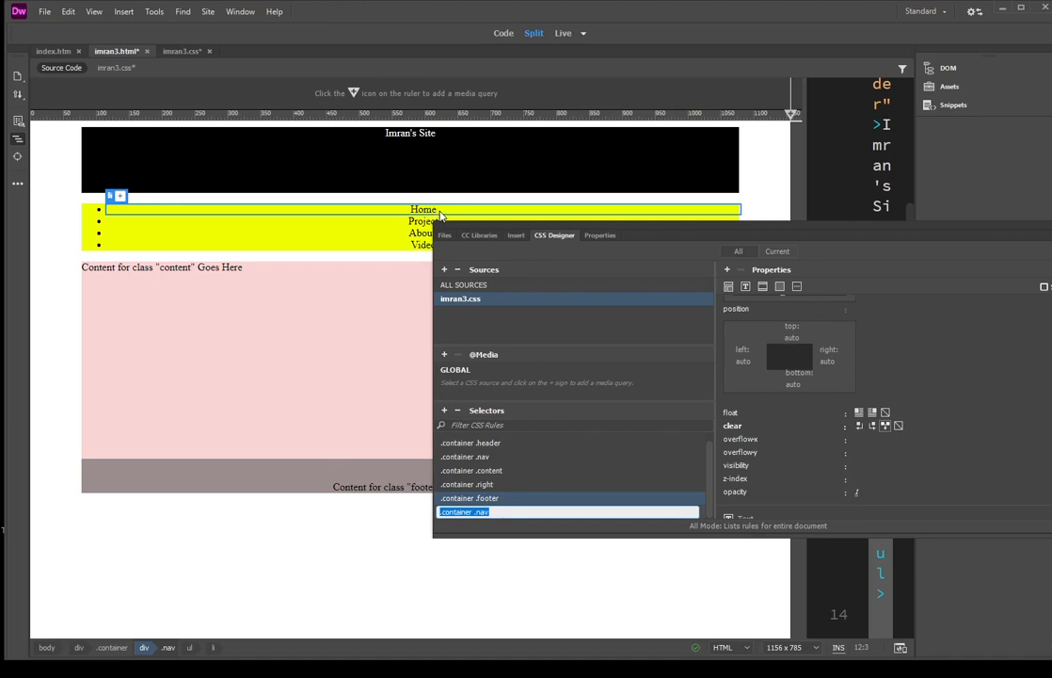
pyautogui.moveTo(438, 210); pyautogui.dragTo(412, 208)
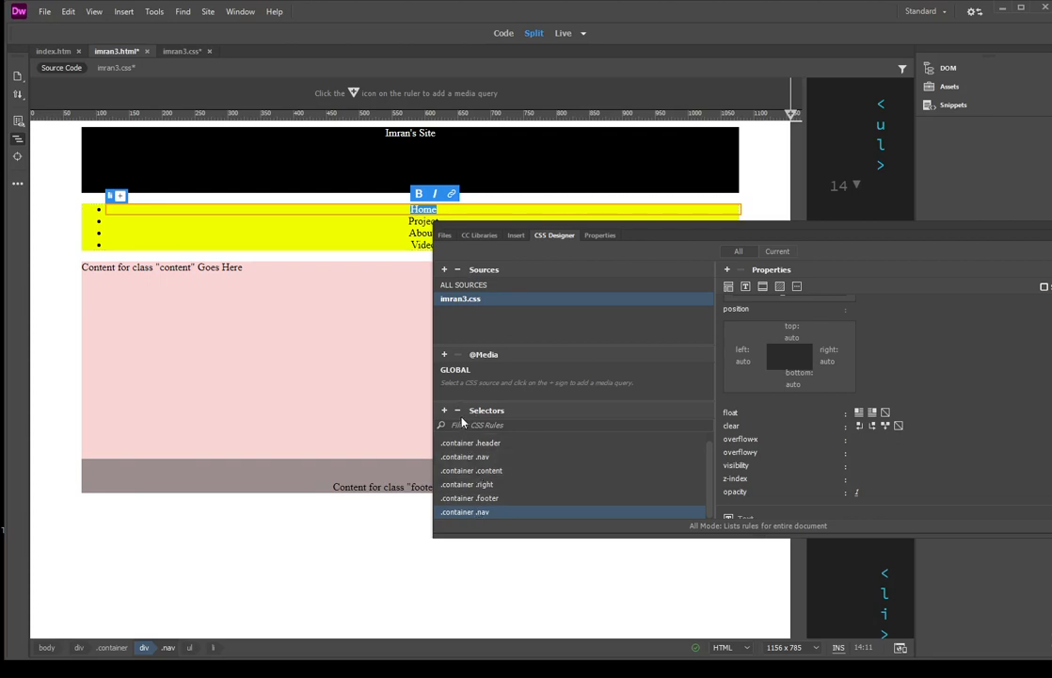
pyautogui.click(458, 411)
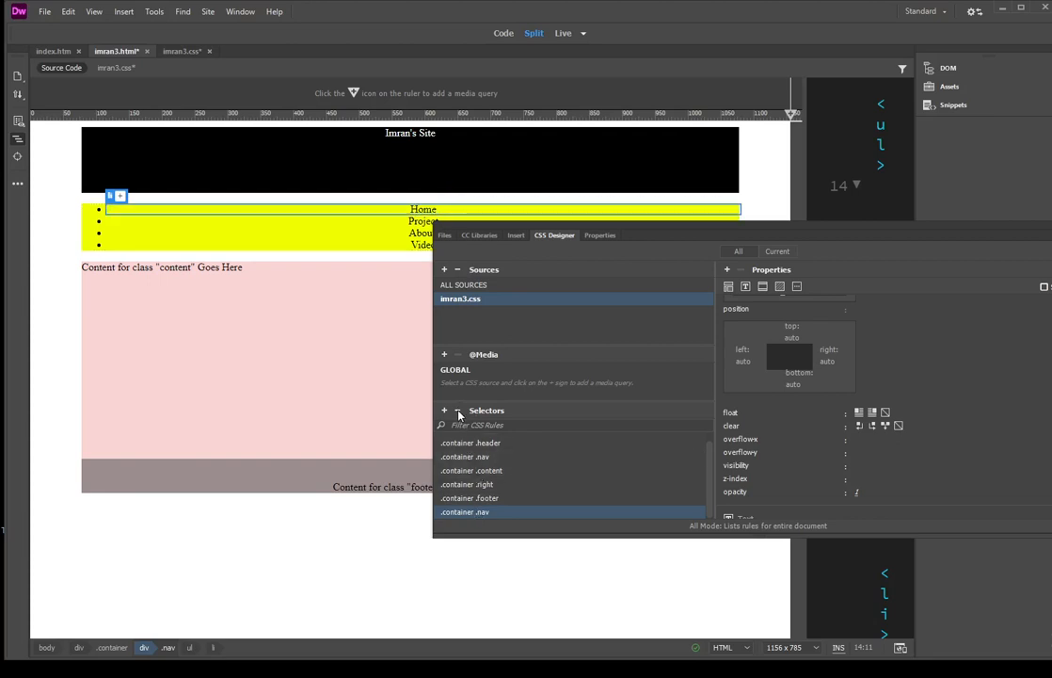
pyautogui.click(459, 412)
# - Remove the duplicate .container .nav rule, then add a .container .nav ul selector for the nav list in imran3.css
pyautogui.click(481, 467)
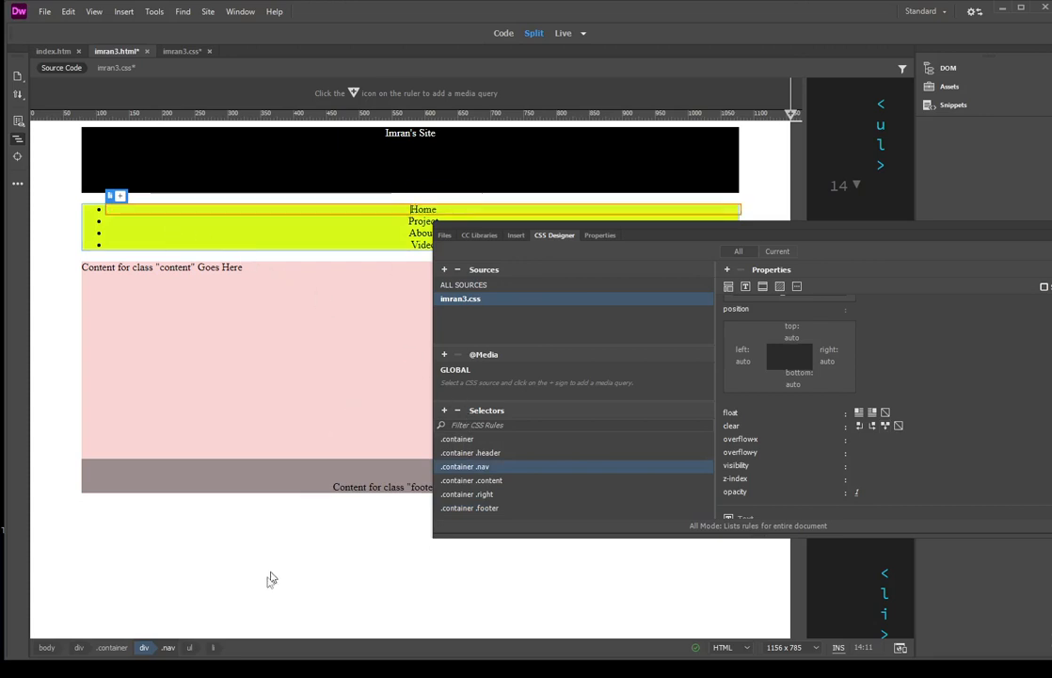
pyautogui.click(189, 648)
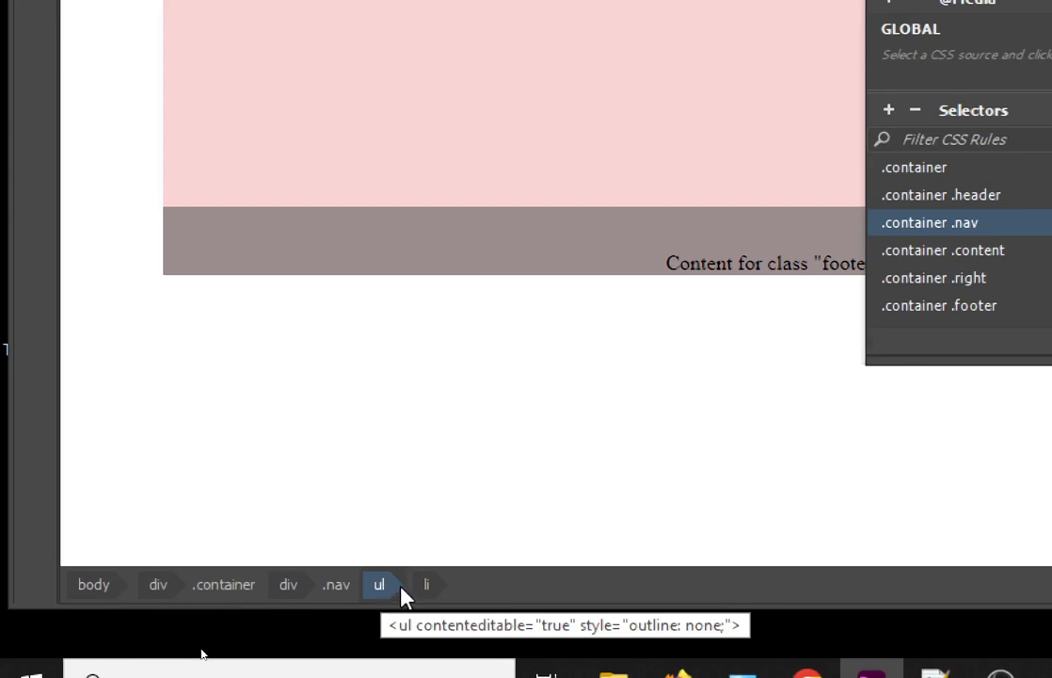
pyautogui.click(889, 110)
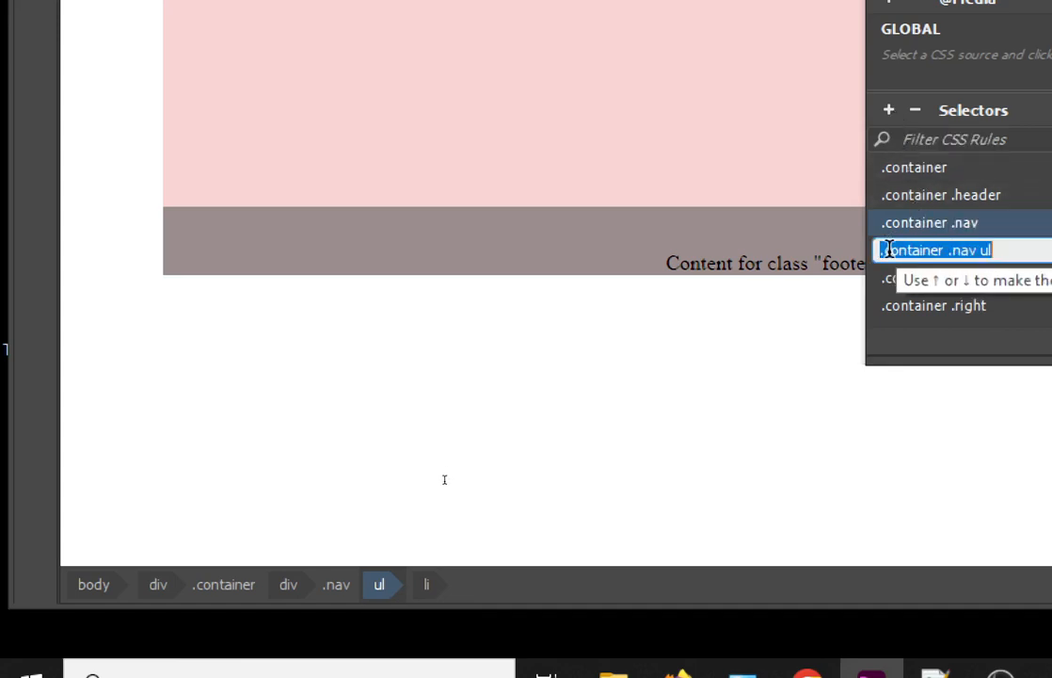
pyautogui.click(987, 250)
pyautogui.press('Return')
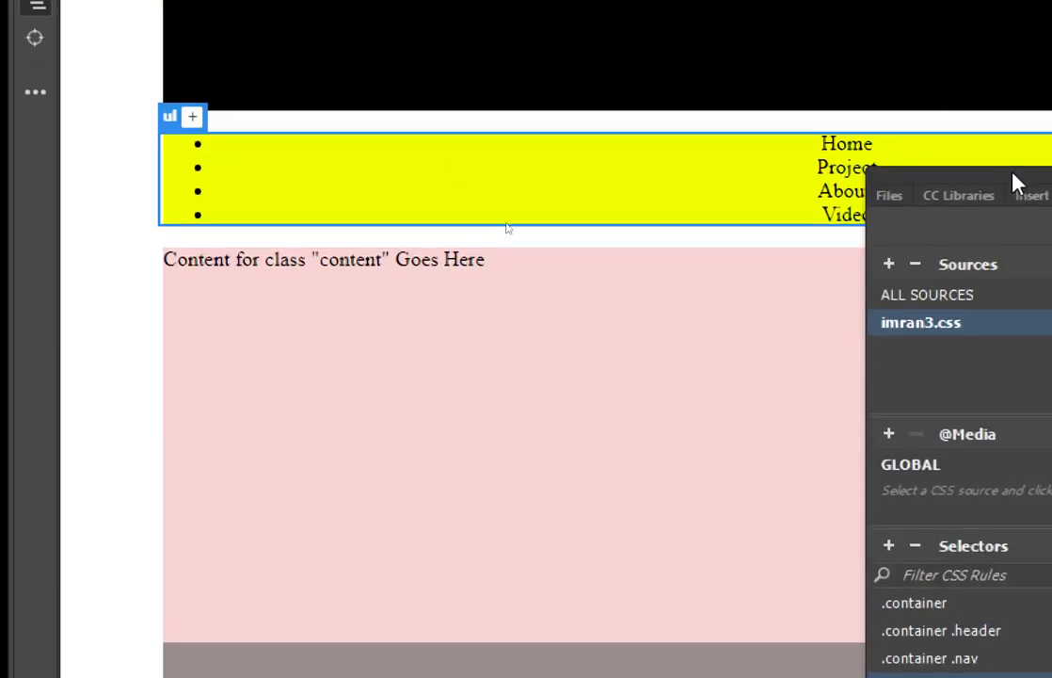
# - Set the font-family of .container .nav ul to the Baskerville, Palatino Linotype, Palatino font stack
pyautogui.moveTo(1015, 181); pyautogui.dragTo(386, 174)
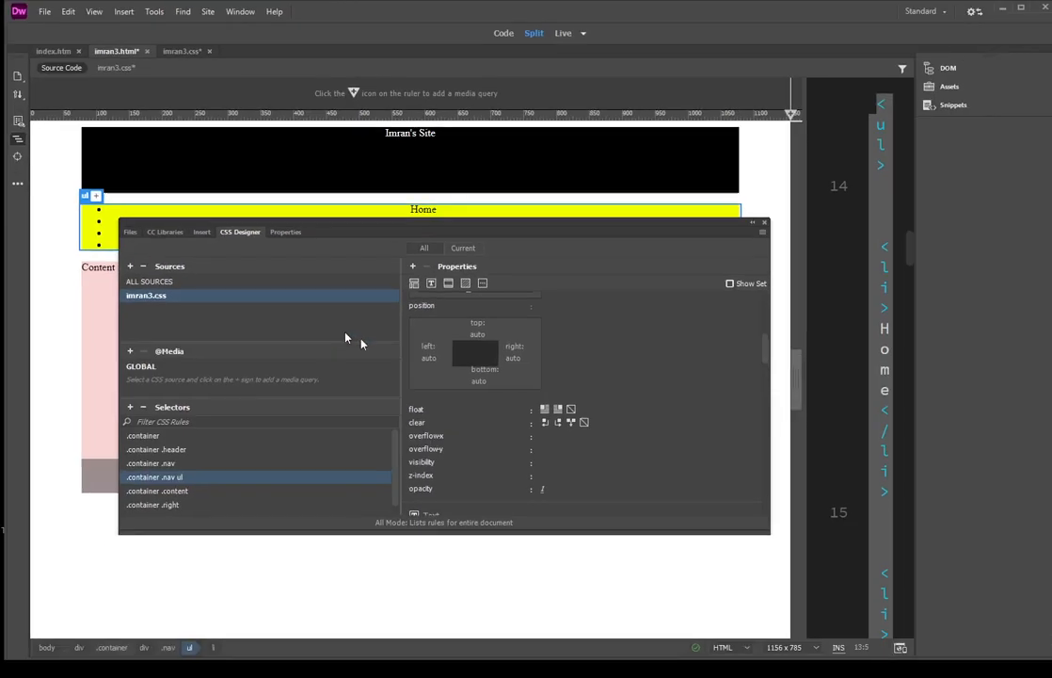
pyautogui.moveTo(470, 232); pyautogui.dragTo(603, 181)
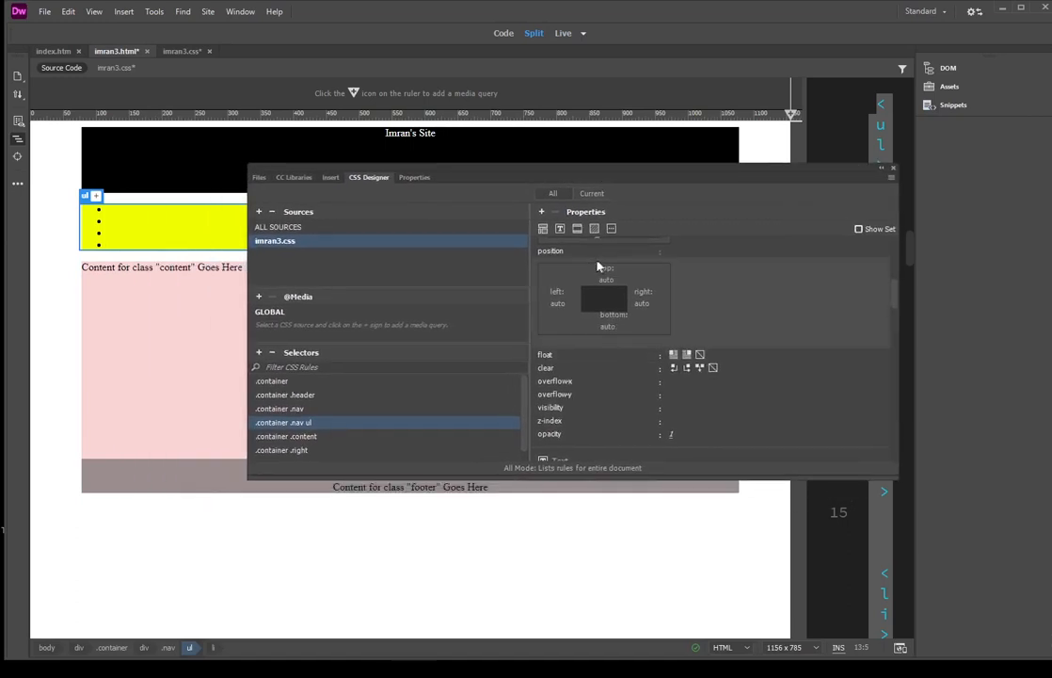
pyautogui.click(560, 230)
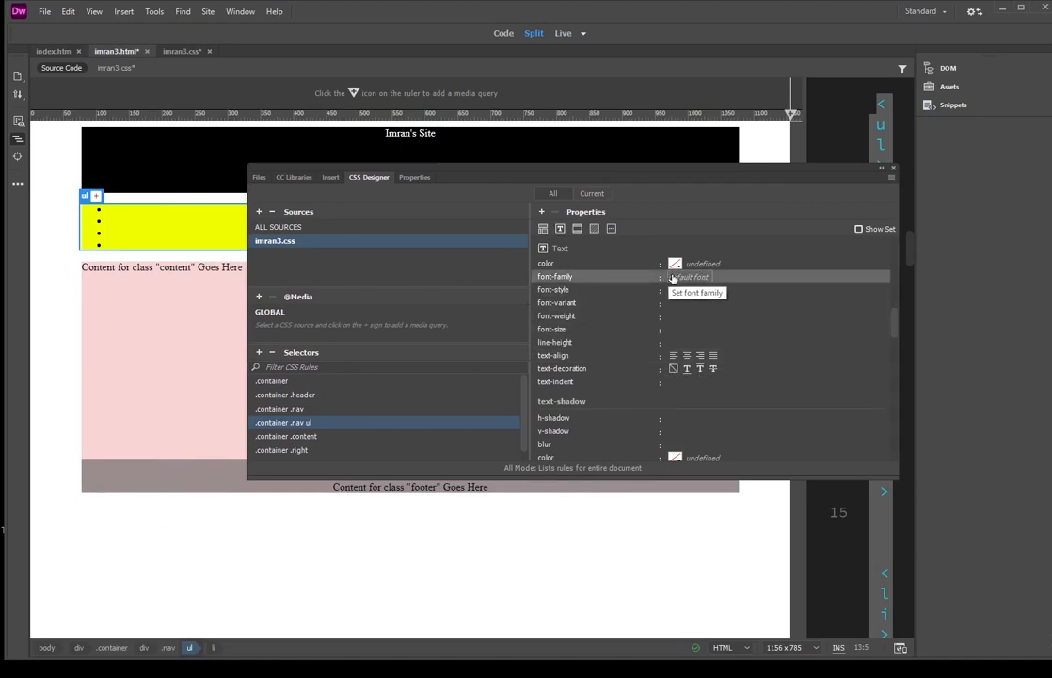
pyautogui.click(672, 276)
pyautogui.press('Escape')
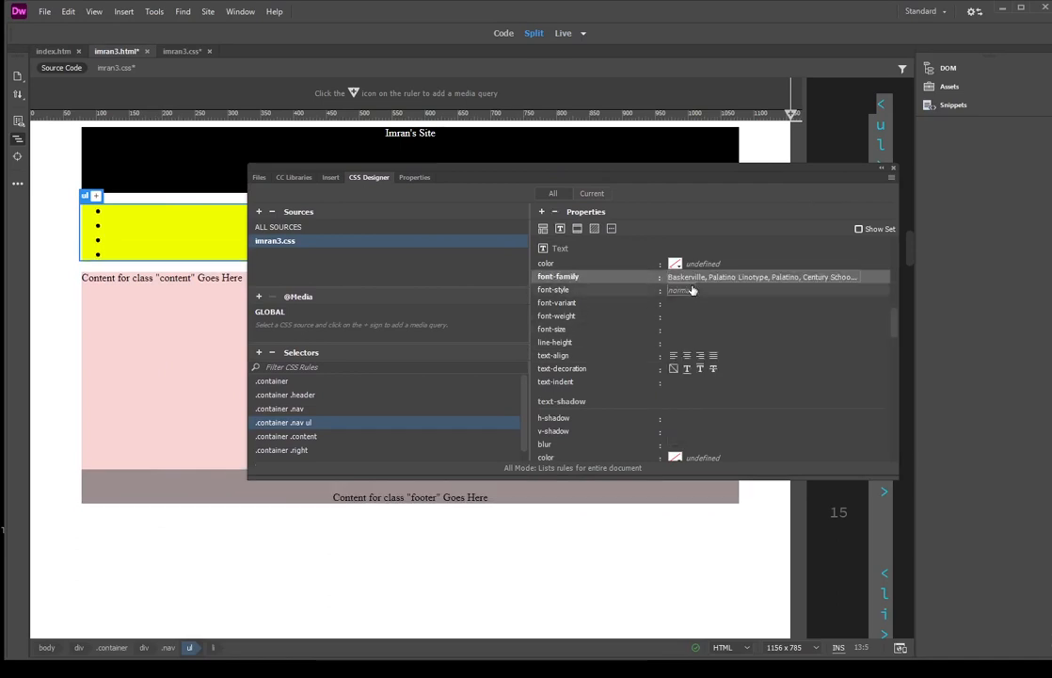
# - Set the display property of the .container .nav ul rule to inline
pyautogui.moveTo(646, 180); pyautogui.dragTo(616, 291)
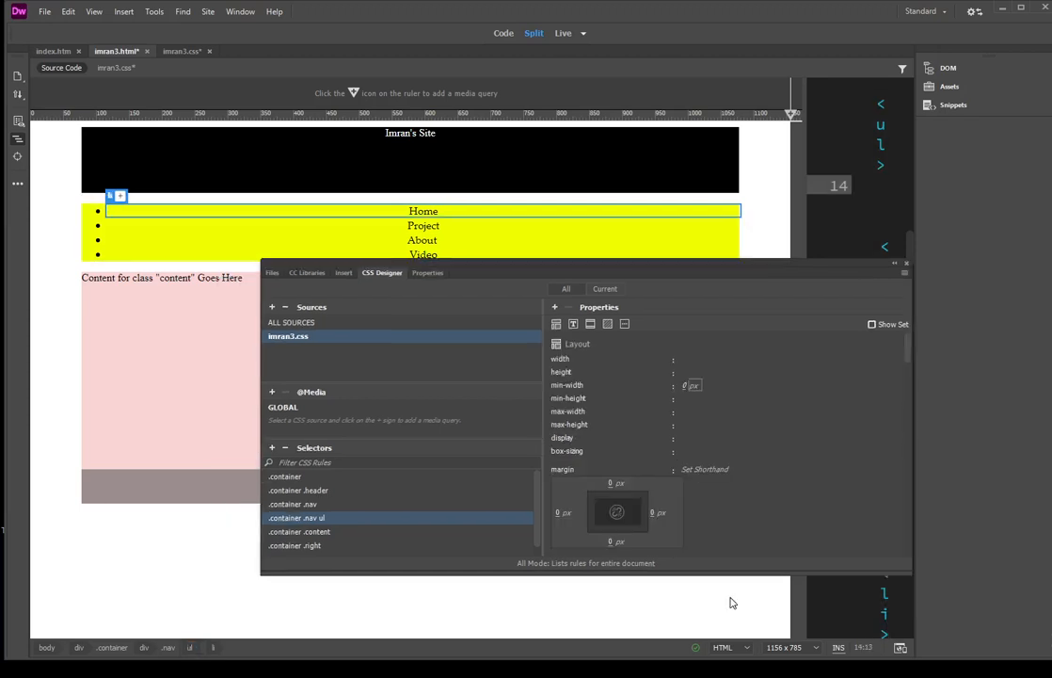
pyautogui.moveTo(525, 285); pyautogui.dragTo(454, 219)
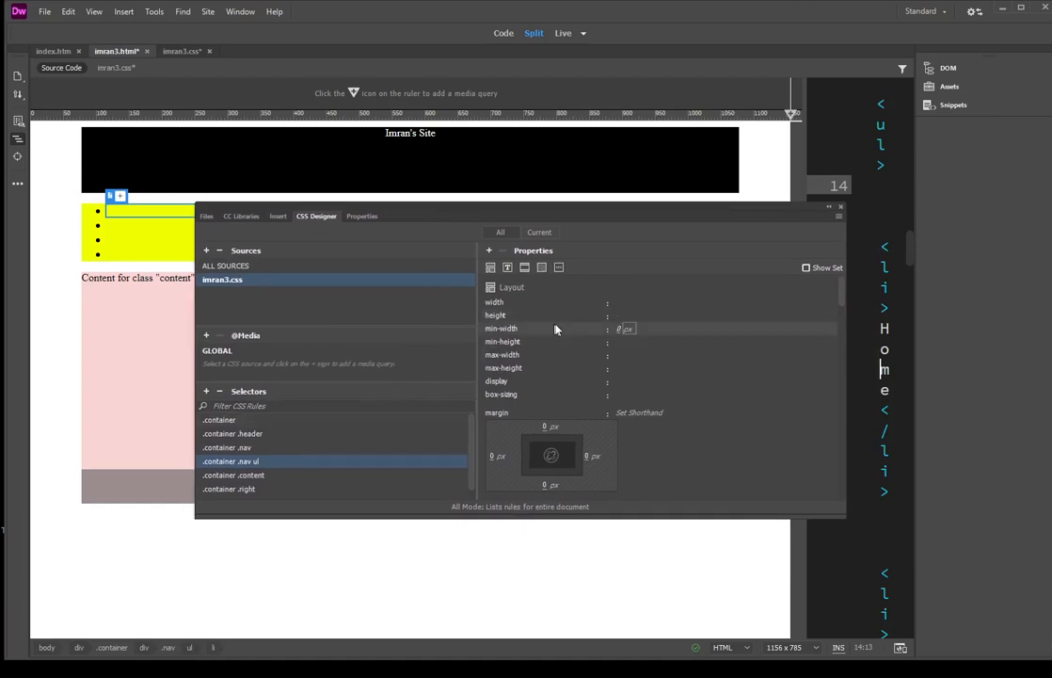
pyautogui.click(623, 382)
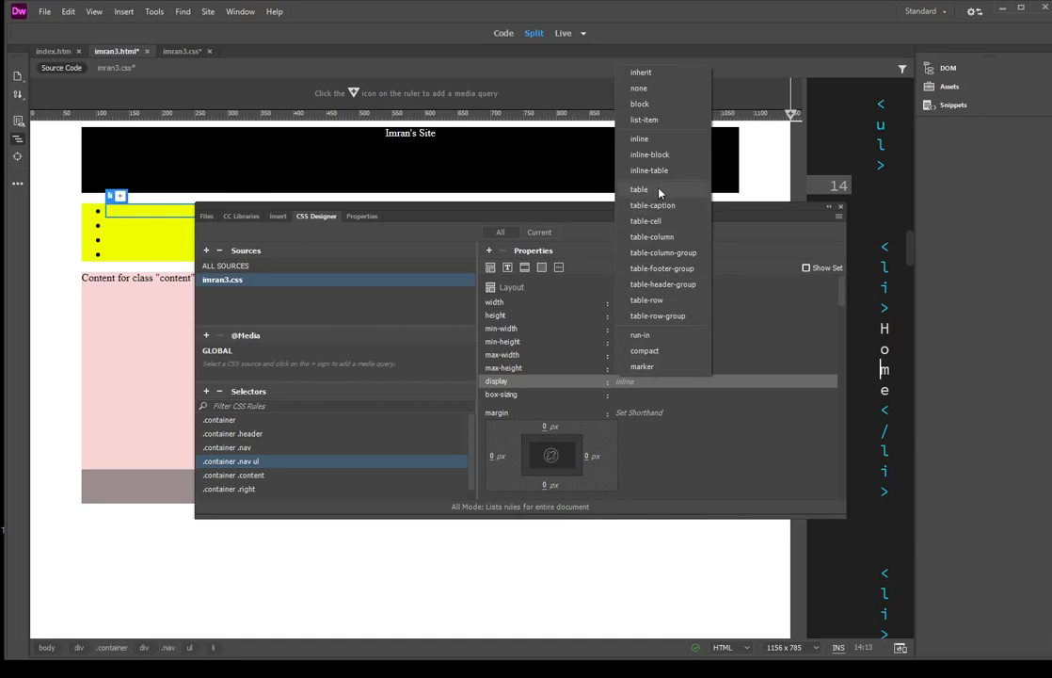
pyautogui.click(640, 139)
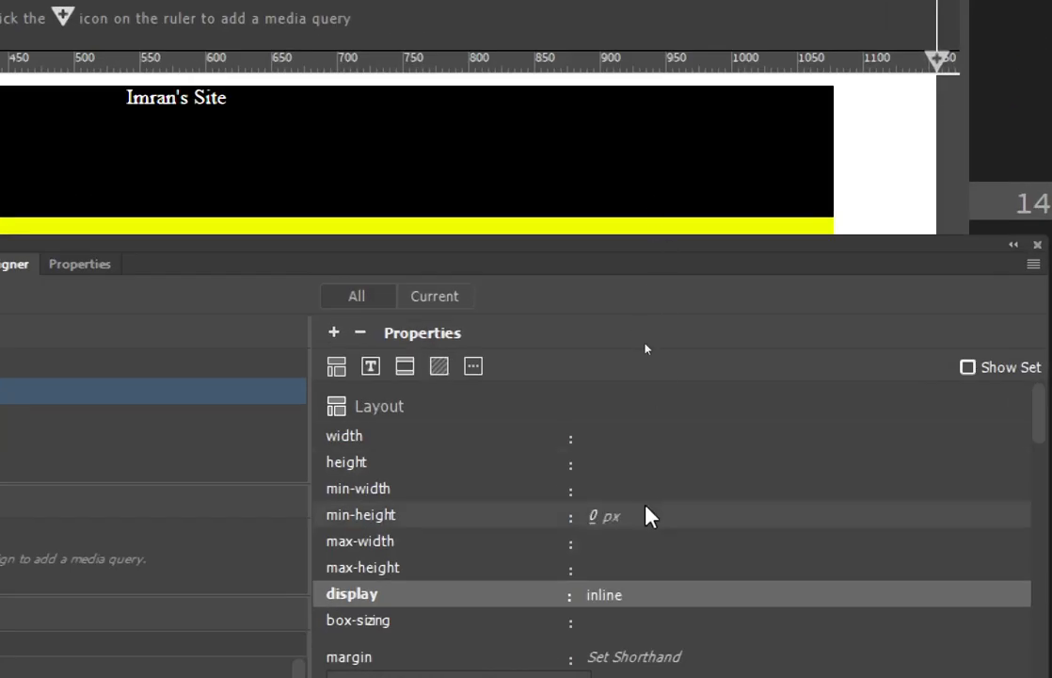
# - Add a .nav ul li selector for the nav list items and set its display property to inline
pyautogui.moveTo(191, 250); pyautogui.dragTo(638, 113)
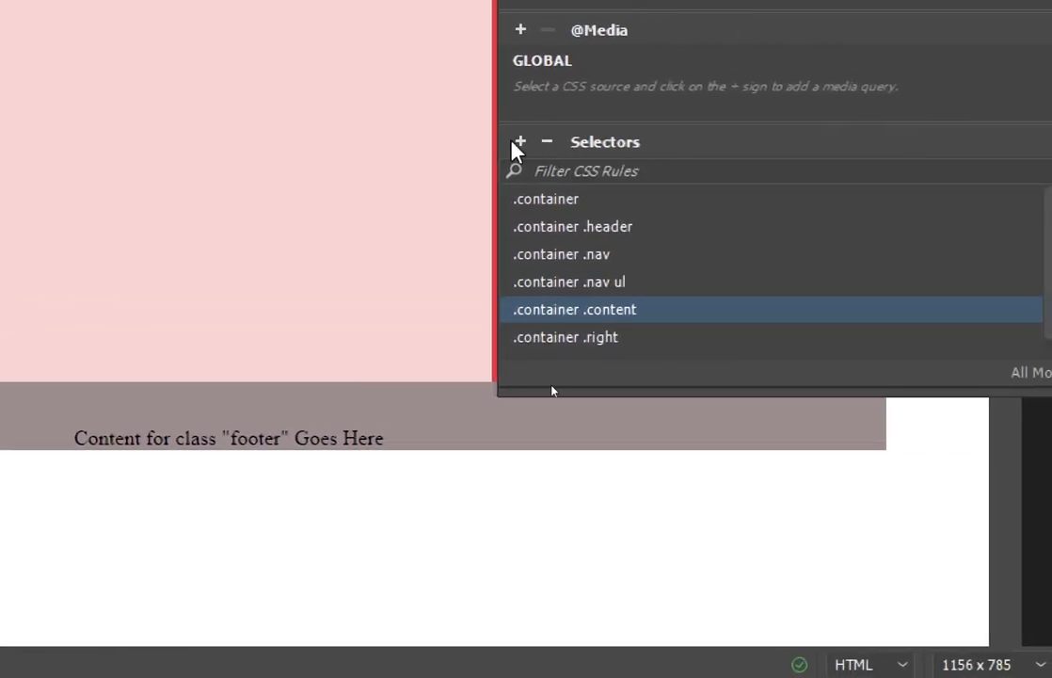
pyautogui.click(519, 143)
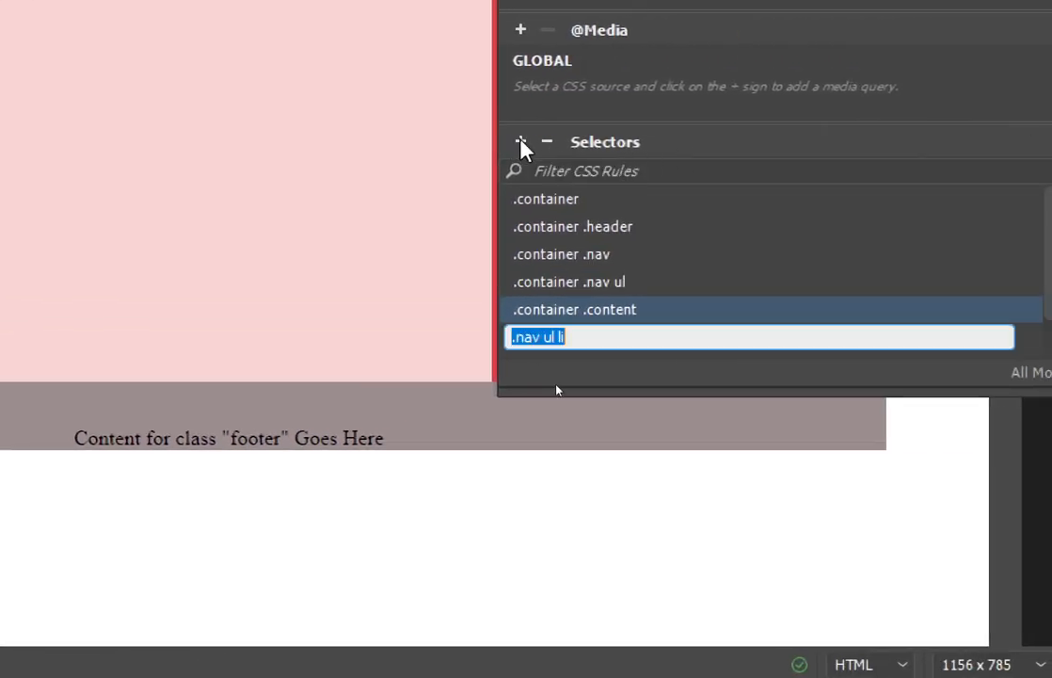
pyautogui.click(573, 335)
pyautogui.press('Return')
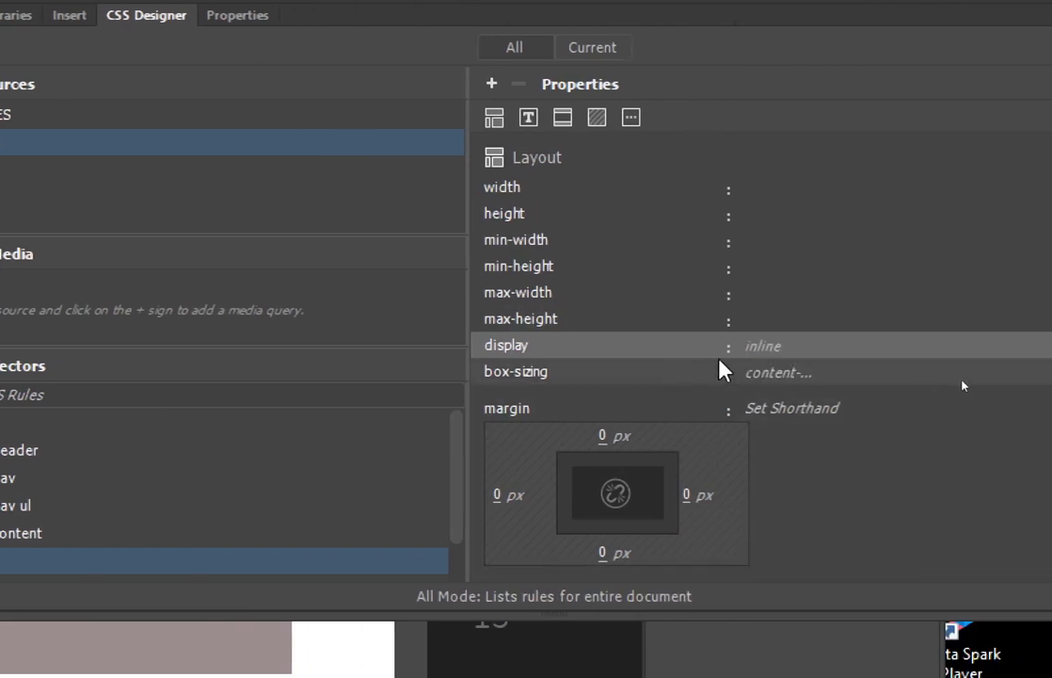
pyautogui.click(764, 346)
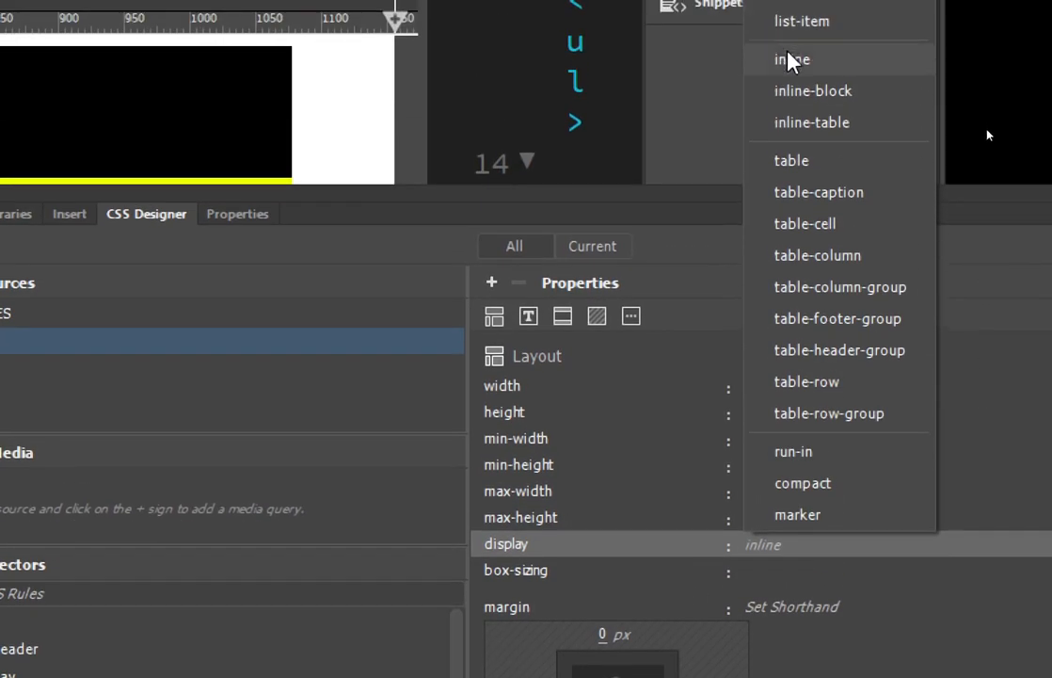
pyautogui.click(791, 59)
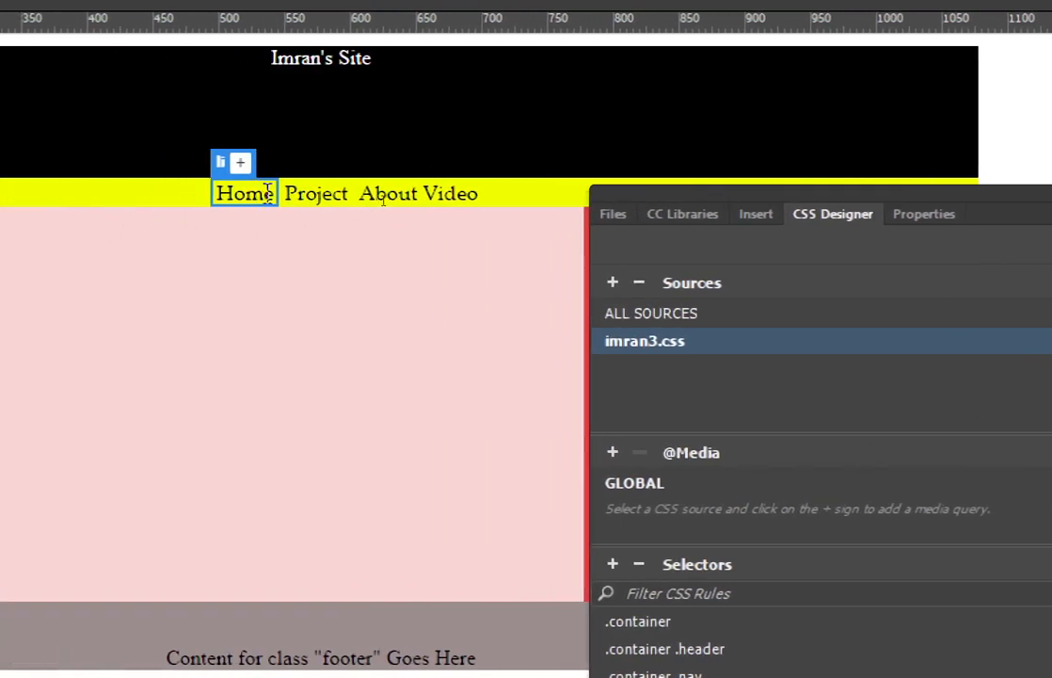
# - Set the right padding of the .nav ul li rule to 20 px
pyautogui.moveTo(533, 193); pyautogui.dragTo(423, 194)
pyautogui.moveTo(305, 209); pyautogui.dragTo(222, 194)
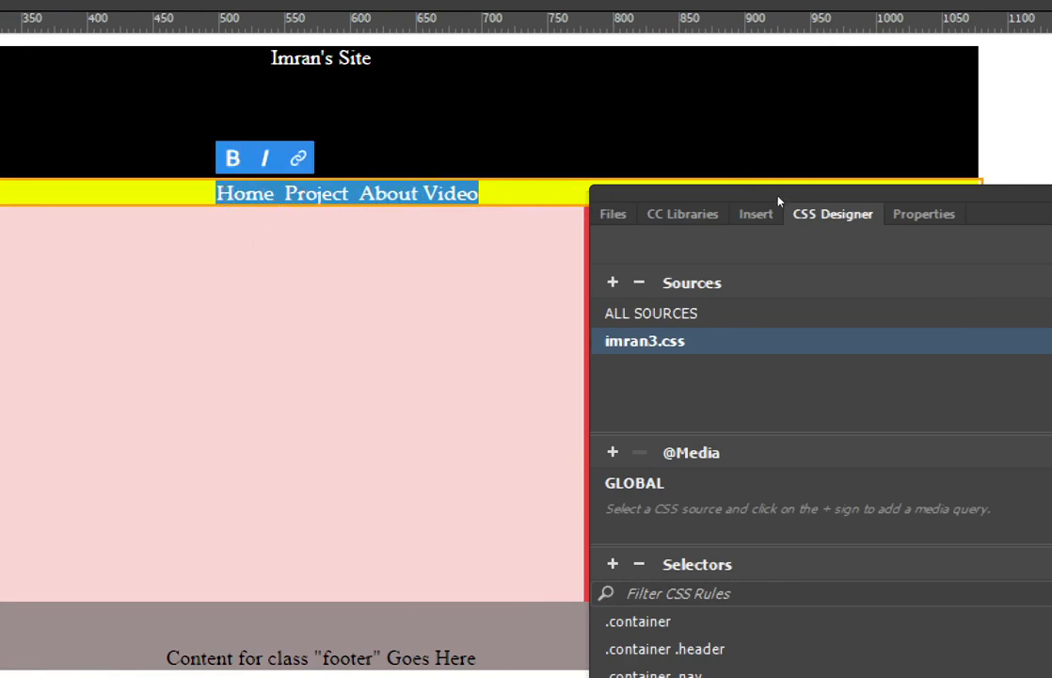
pyautogui.moveTo(1047, 192); pyautogui.dragTo(818, 67)
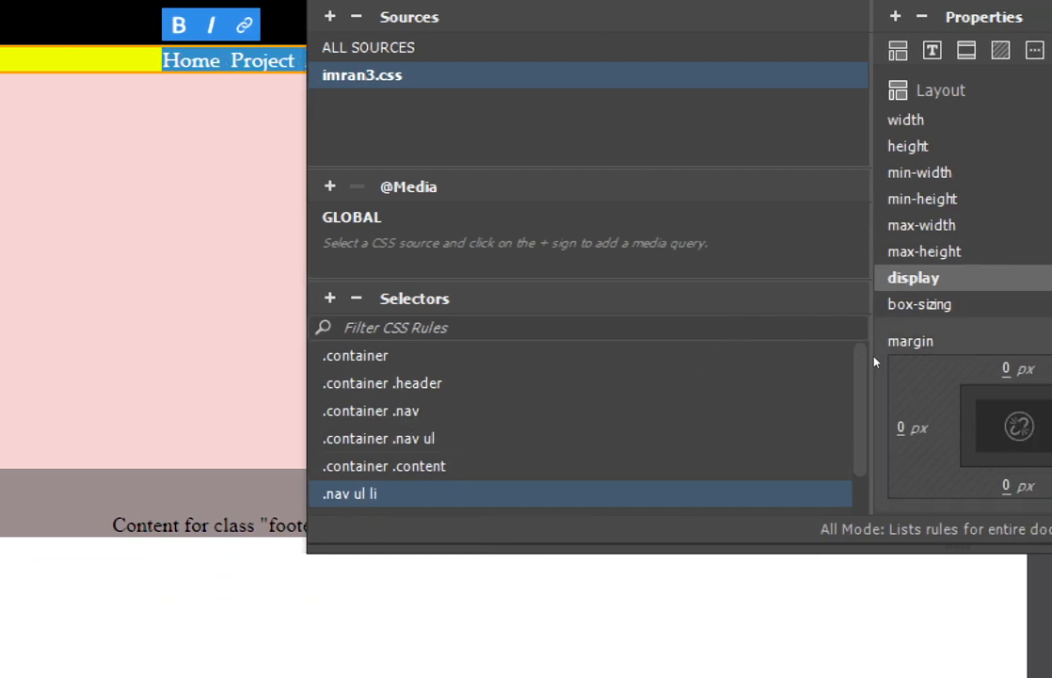
pyautogui.click(904, 362)
pyautogui.scroll(-3, 904, 362)
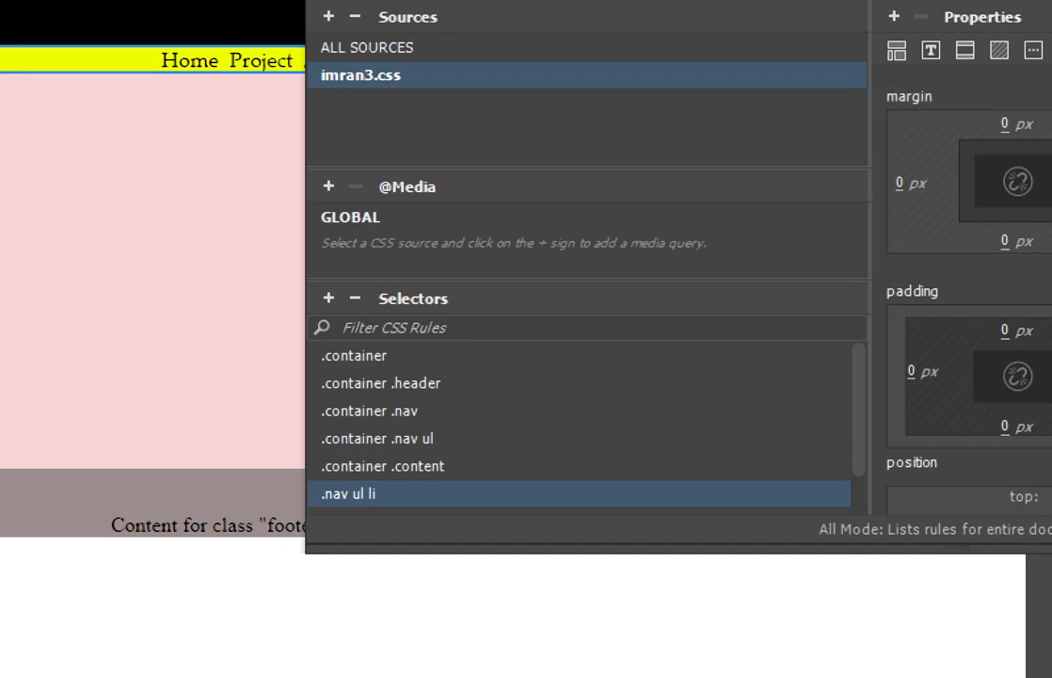
pyautogui.press('Return')
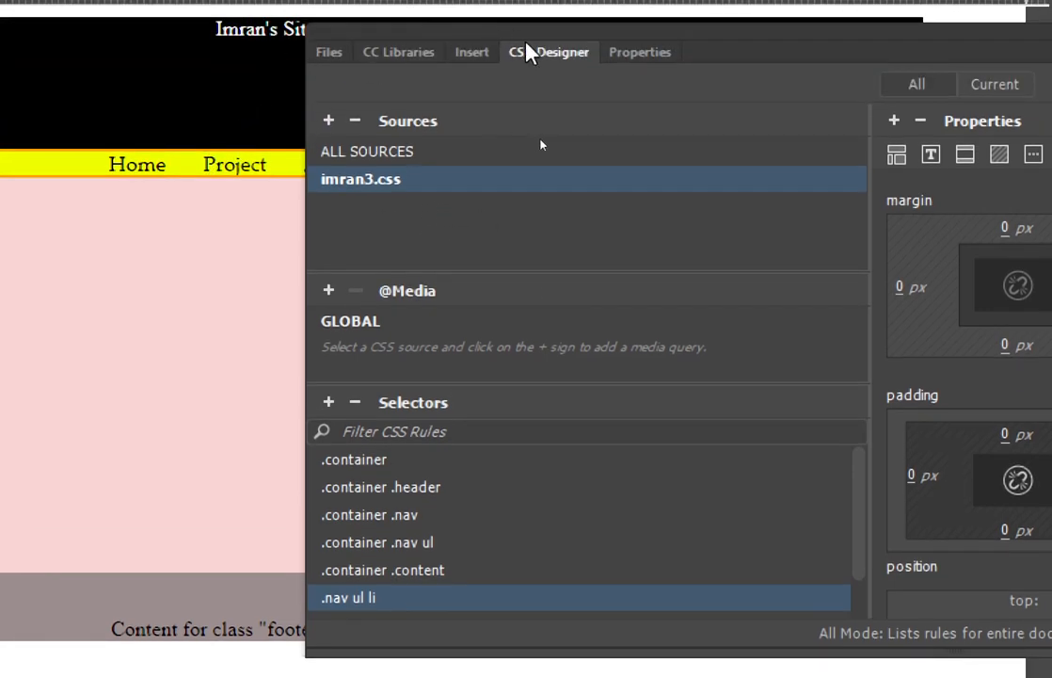
# - Set the left padding of the .nav ul li rule to 20 px
pyautogui.moveTo(533, 35); pyautogui.dragTo(542, 304)
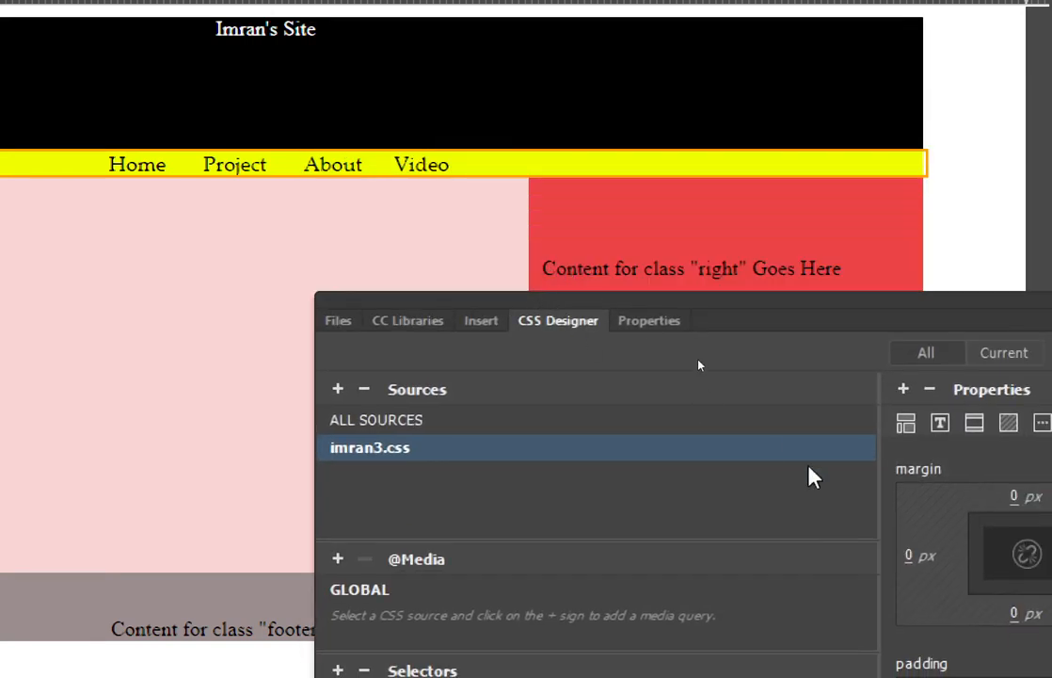
pyautogui.moveTo(873, 312); pyautogui.dragTo(768, 195)
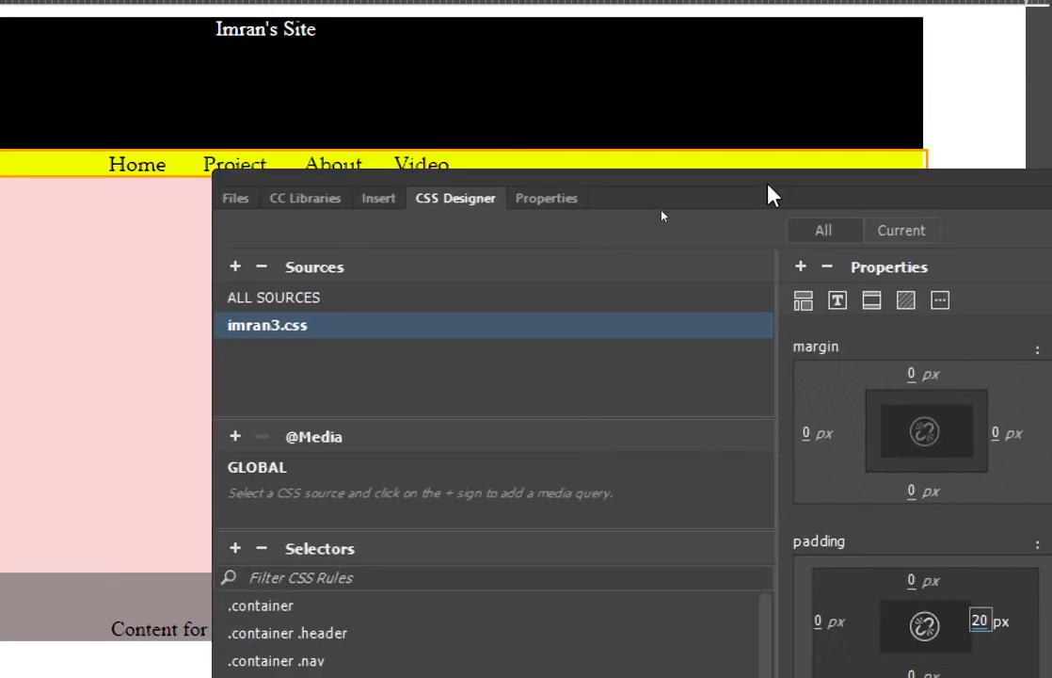
pyautogui.click(821, 575)
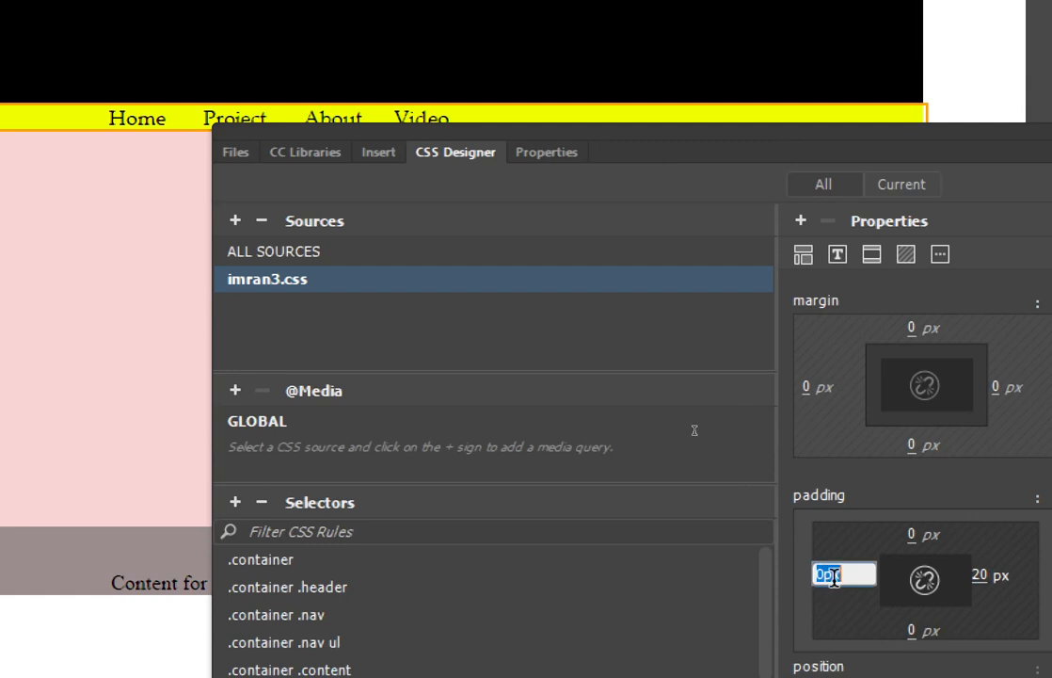
pyautogui.write('20px')
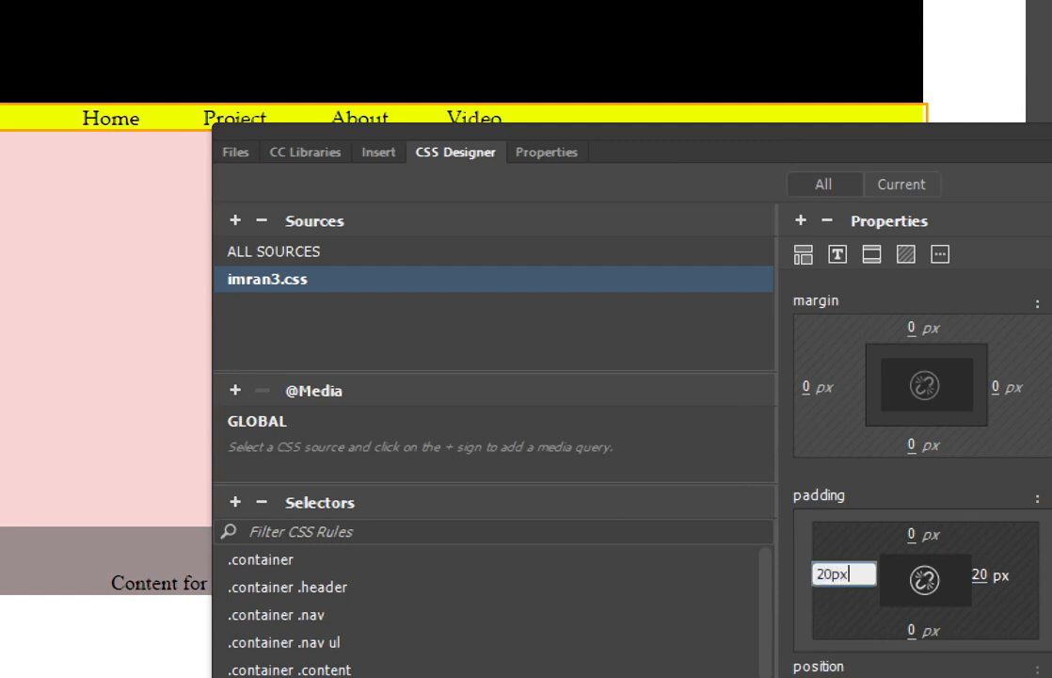
pyautogui.click(47, 369)
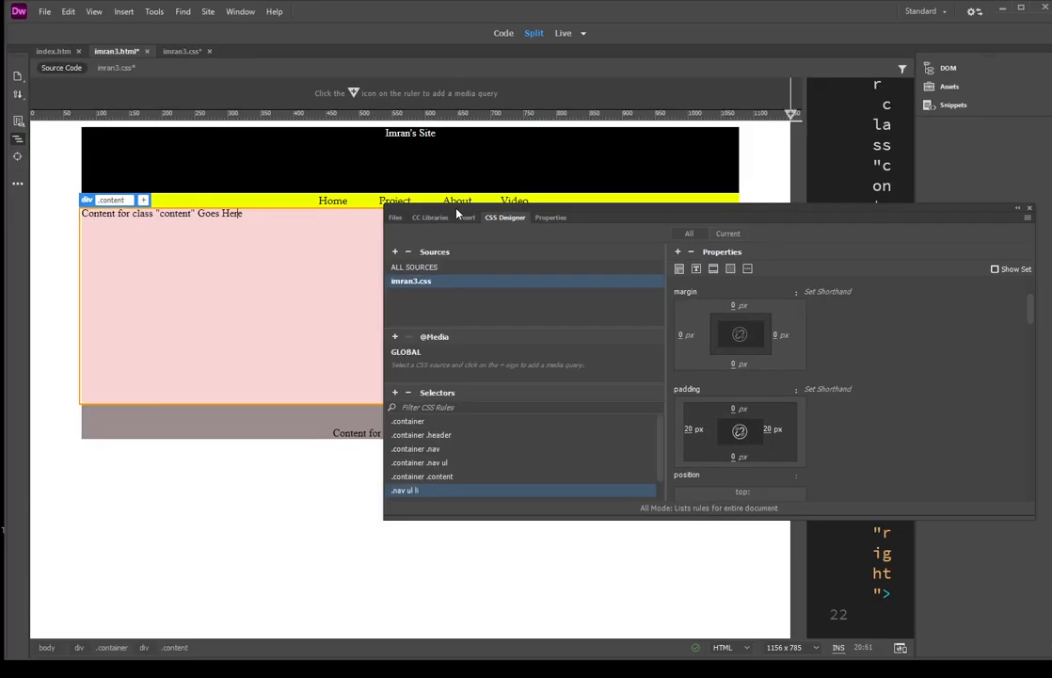
# - Uncover the page layout and save imran3.html
pyautogui.moveTo(619, 219); pyautogui.dragTo(827, 355)
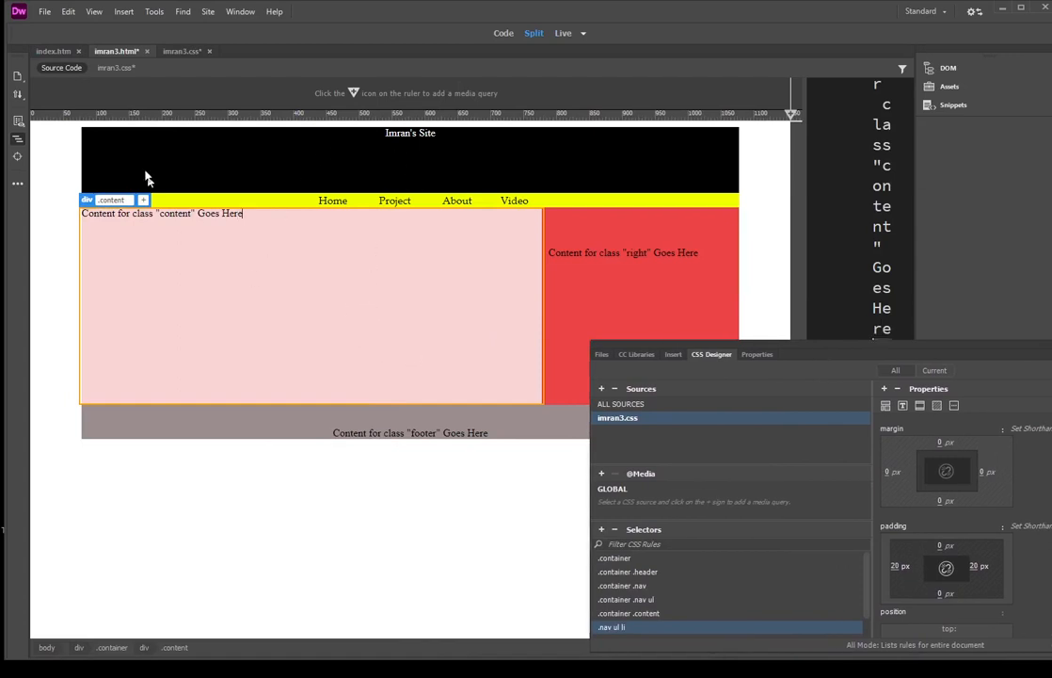
pyautogui.click(42, 15)
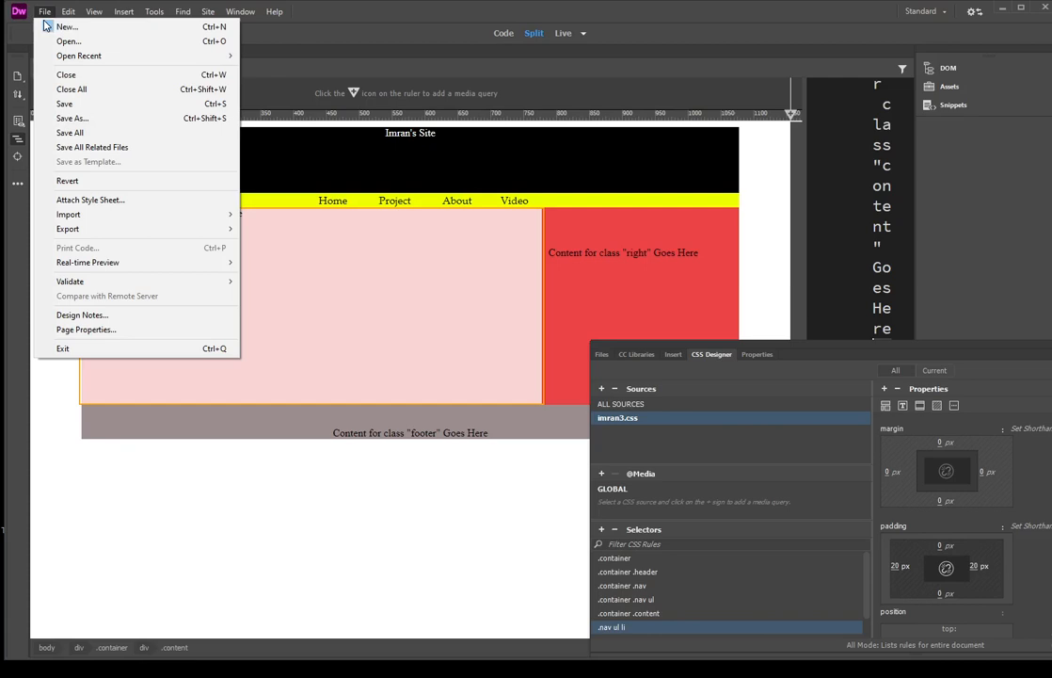
pyautogui.click(66, 102)
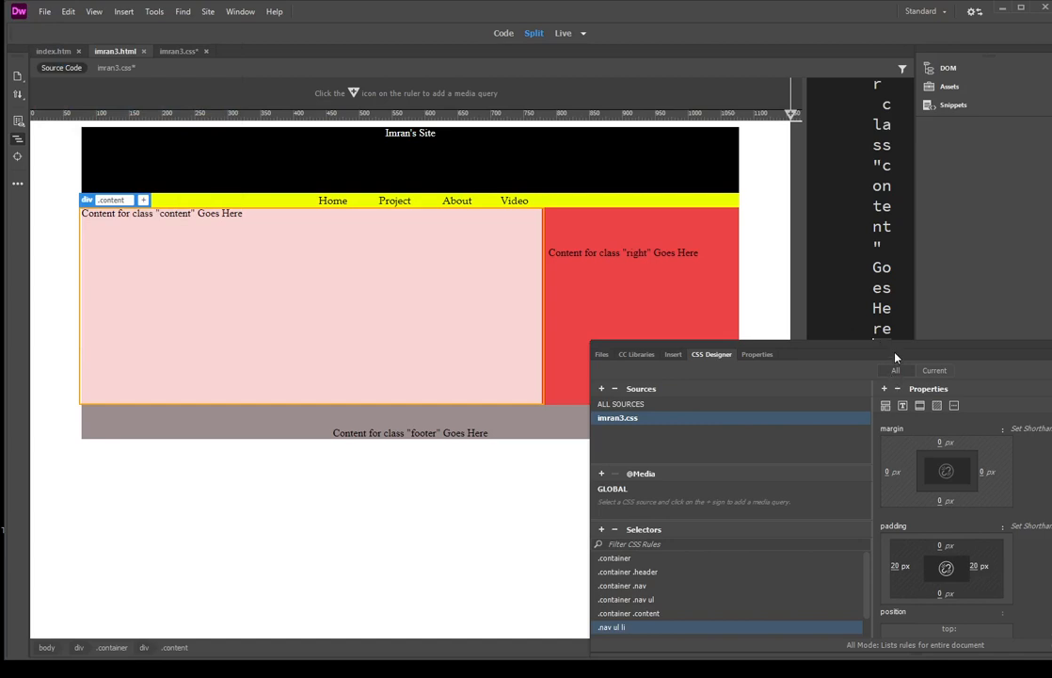
# - Preview the page in Google Chrome, saving the pending imran3.css changes, and return to Dreamweaver after checking the layout
pyautogui.moveTo(894, 354); pyautogui.dragTo(835, 335)
pyautogui.click(42, 12)
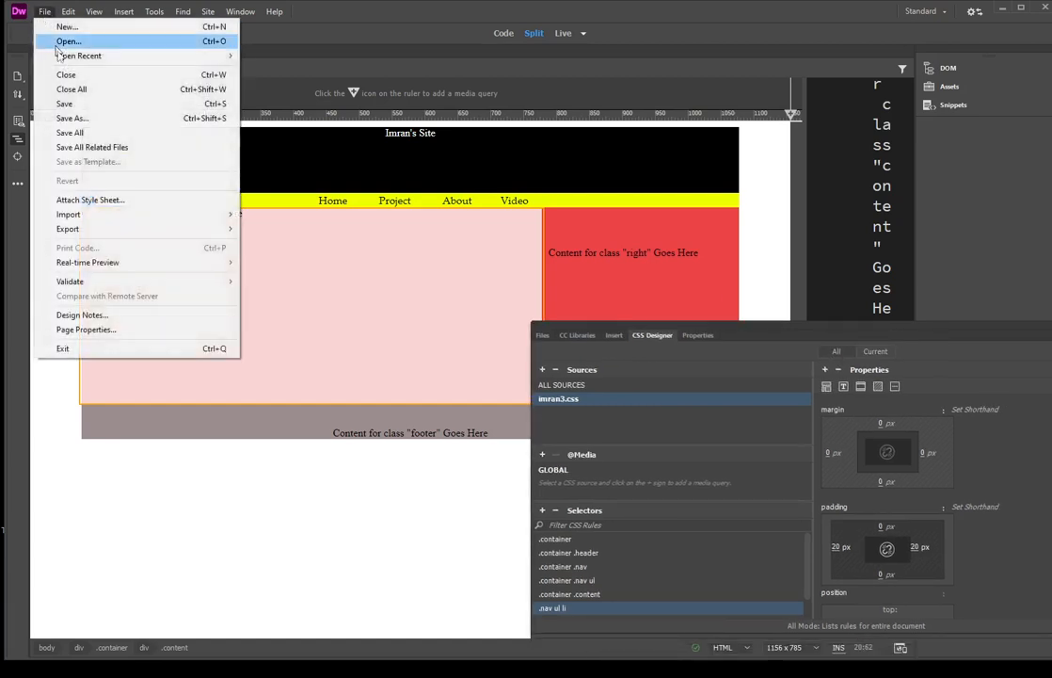
pyautogui.moveTo(137, 263)
pyautogui.click(297, 263)
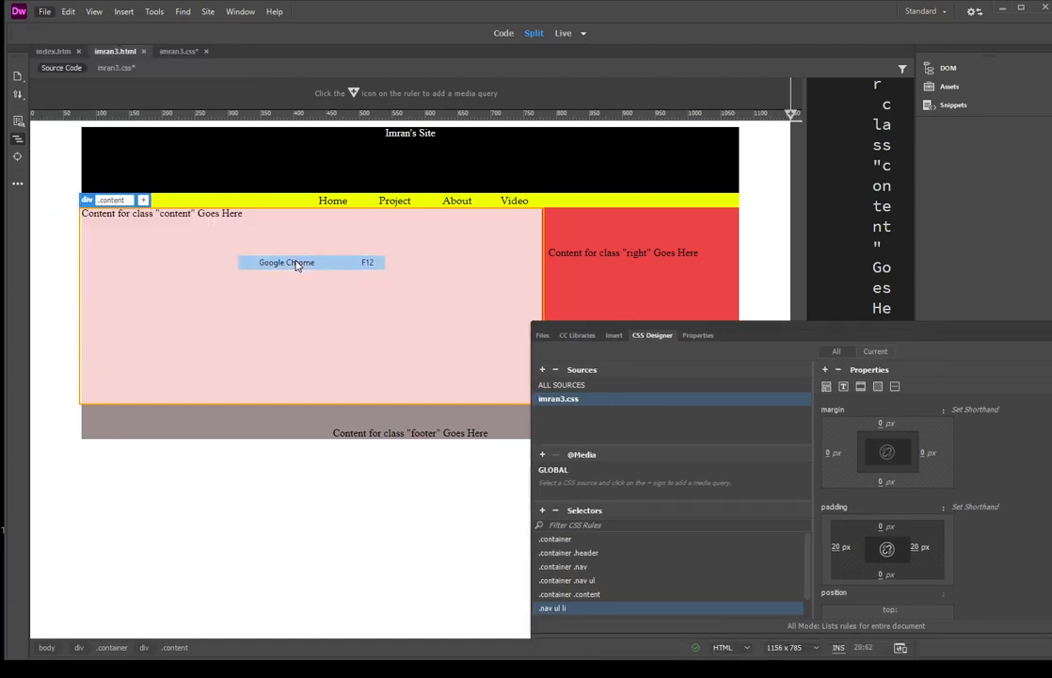
pyautogui.click(588, 380)
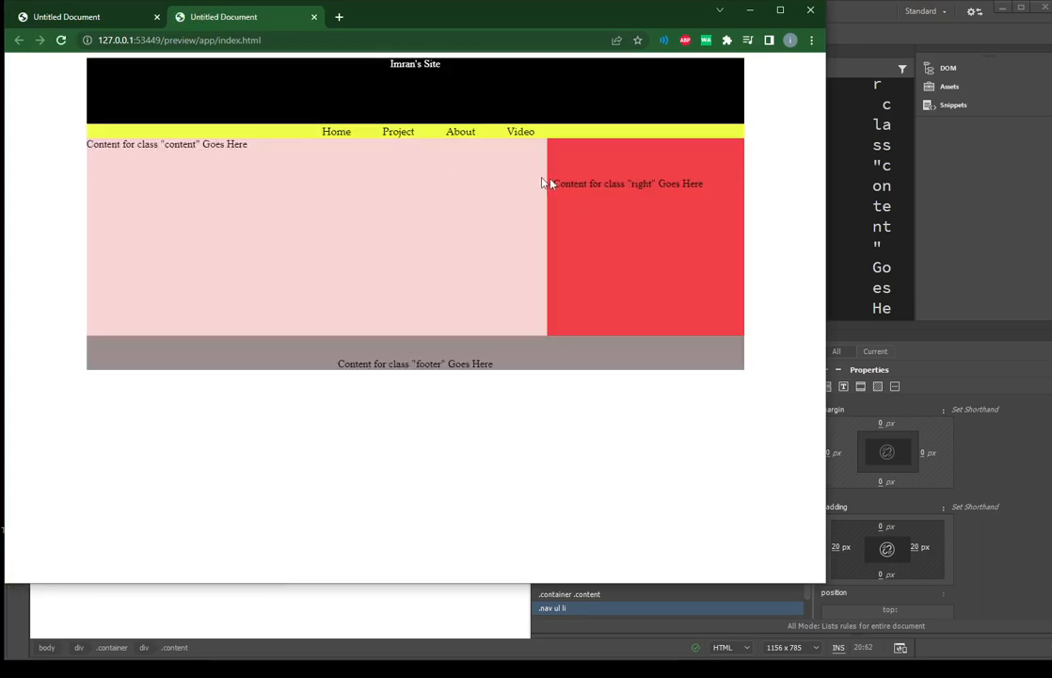
pyautogui.moveTo(826, 176)
pyautogui.mouseDown()
pyautogui.moveTo(607, 184)
pyautogui.moveTo(769, 188)
pyautogui.moveTo(476, 190)
pyautogui.moveTo(816, 182)
pyautogui.mouseUp()
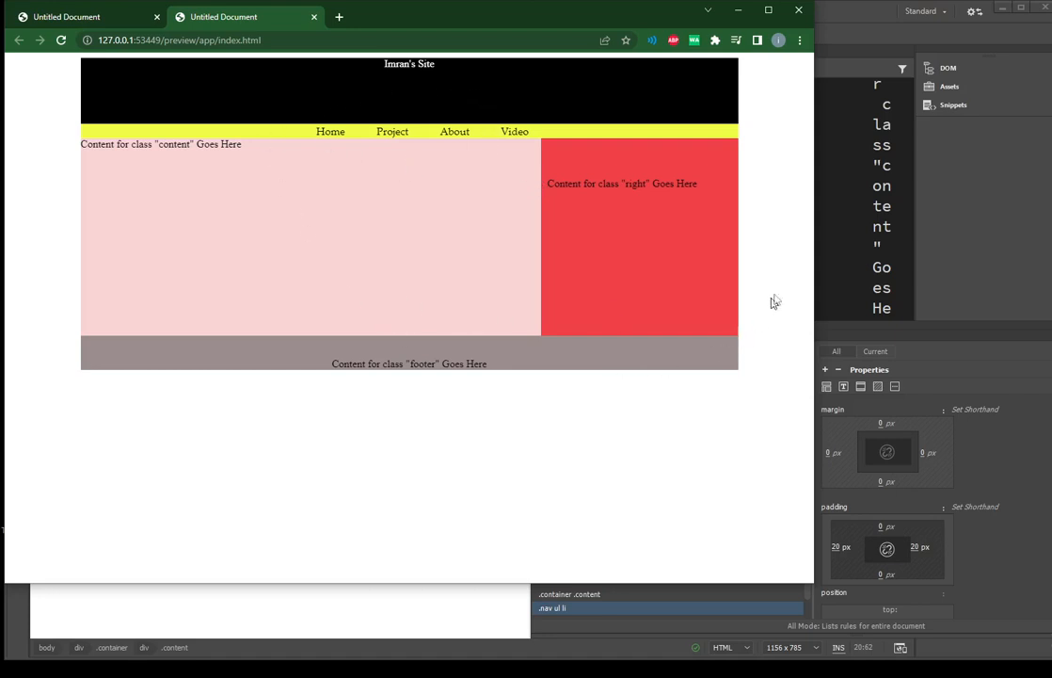
pyautogui.click(826, 272)
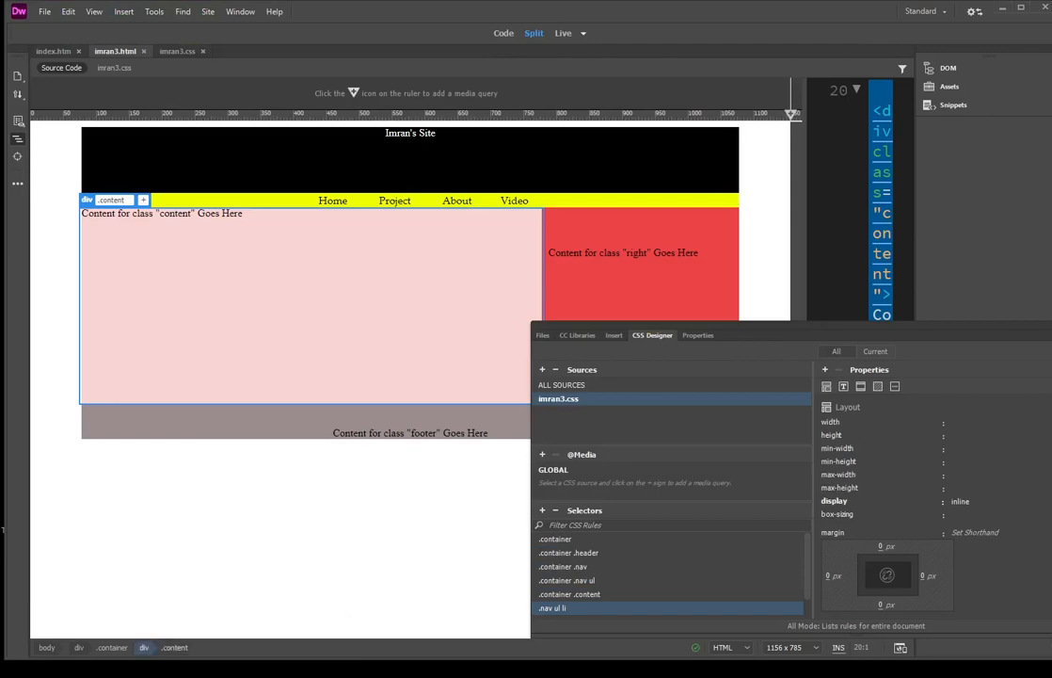
# - Switch to Chrome and open CSS Portal's CSS Layout Generator from the "css layout builder" Google search results
pyautogui.moveTo(350, 670)
pyautogui.click(350, 640)
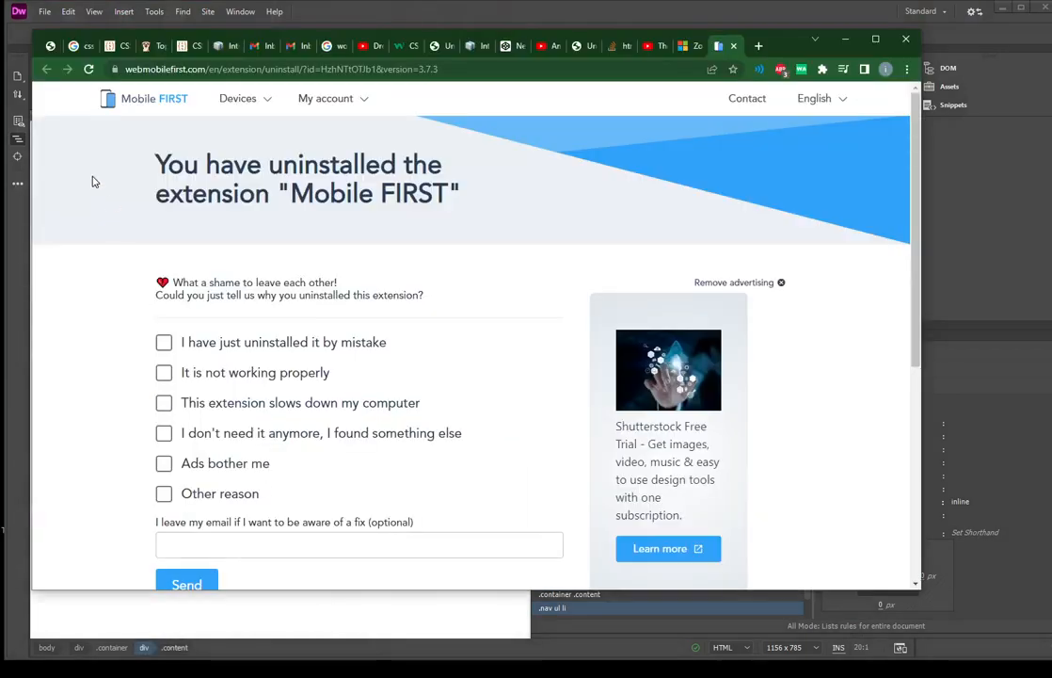
pyautogui.click(79, 49)
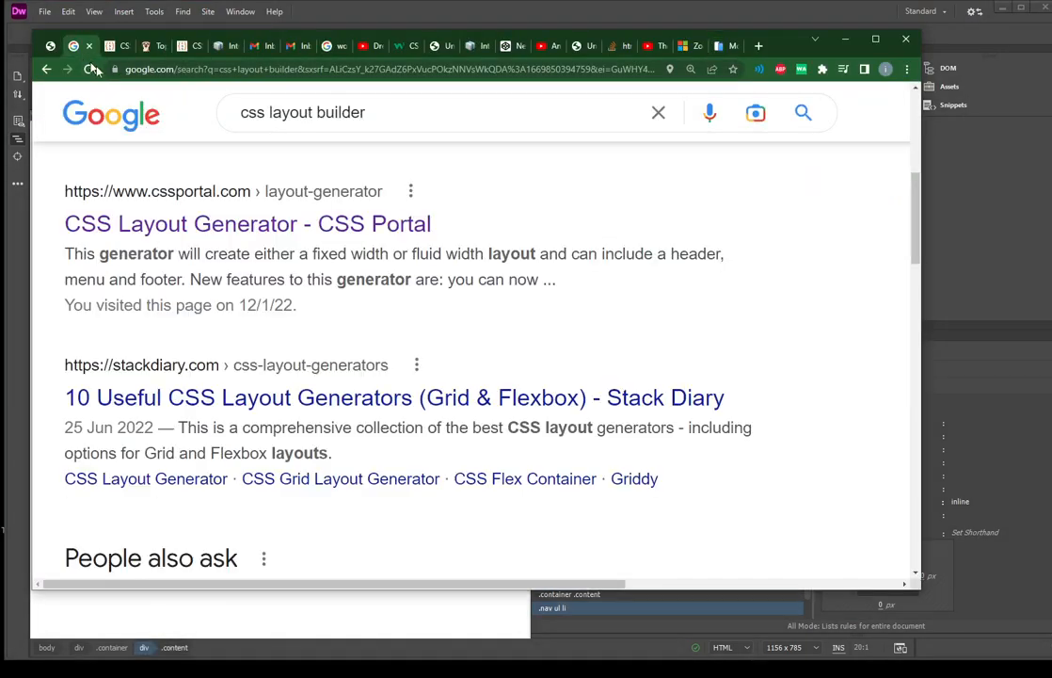
pyautogui.moveTo(392, 109); pyautogui.dragTo(241, 112)
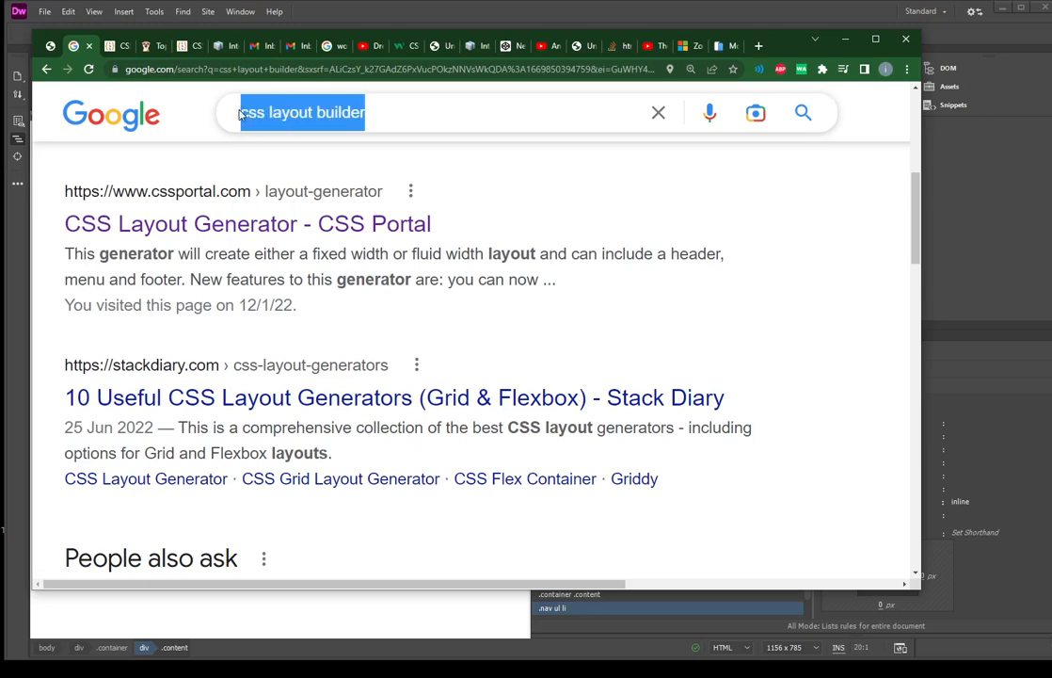
pyautogui.scroll(4, 339, 158)
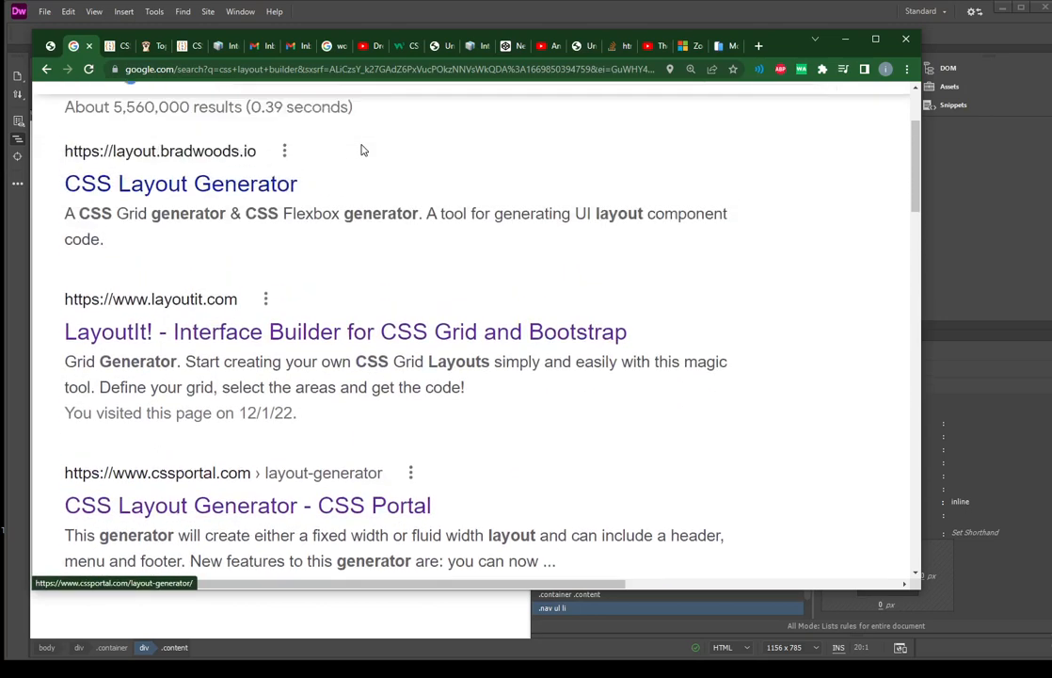
pyautogui.scroll(-1, 363, 149)
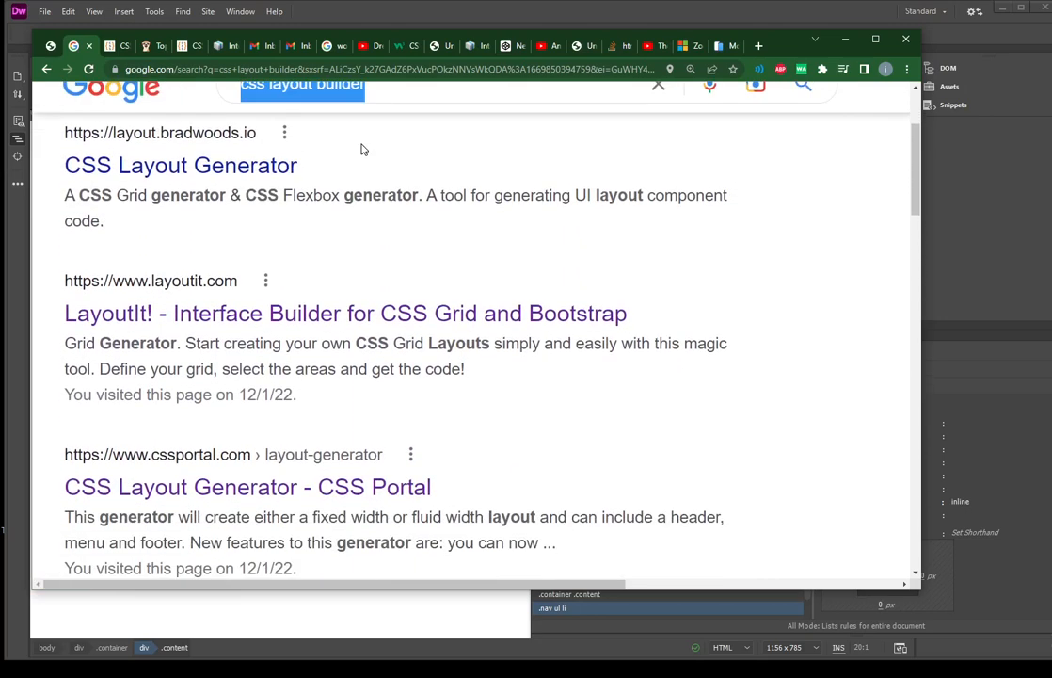
pyautogui.scroll(-2, 364, 150)
pyautogui.scroll(1, 188, 172)
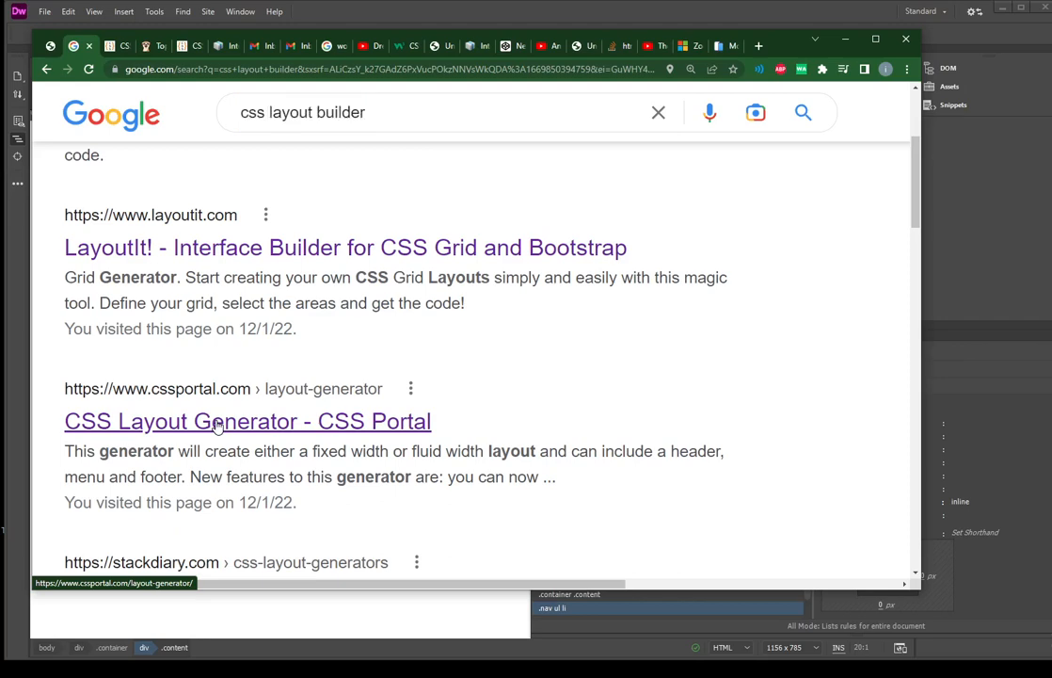
pyautogui.click(171, 247)
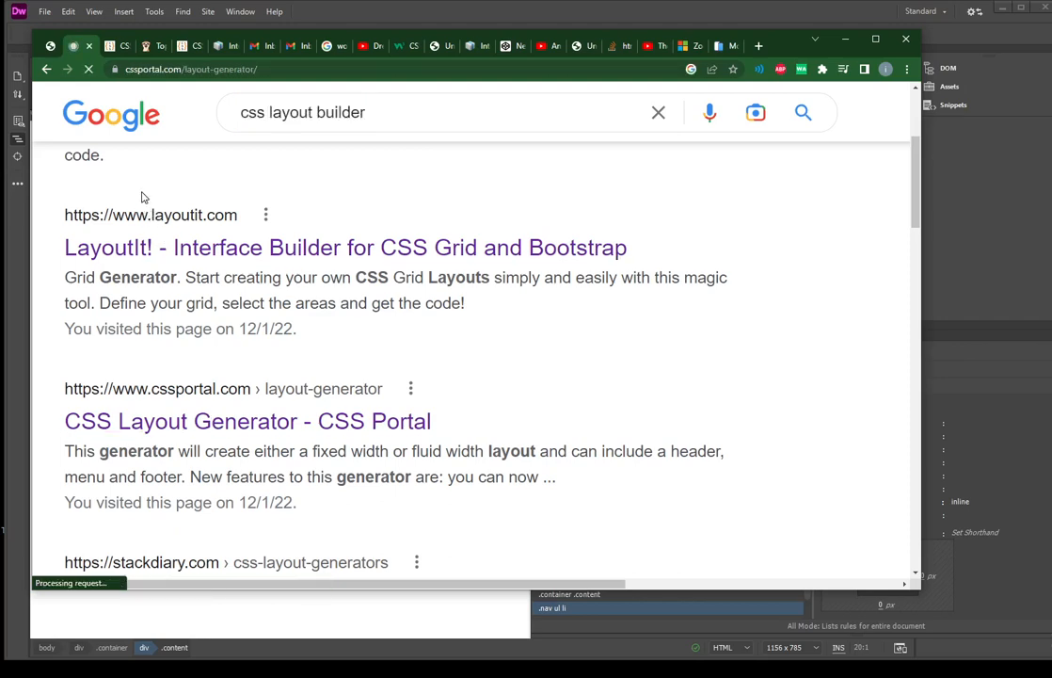
# - Set the generator's layout type to Liquid
pyautogui.scroll(-3, 217, 273)
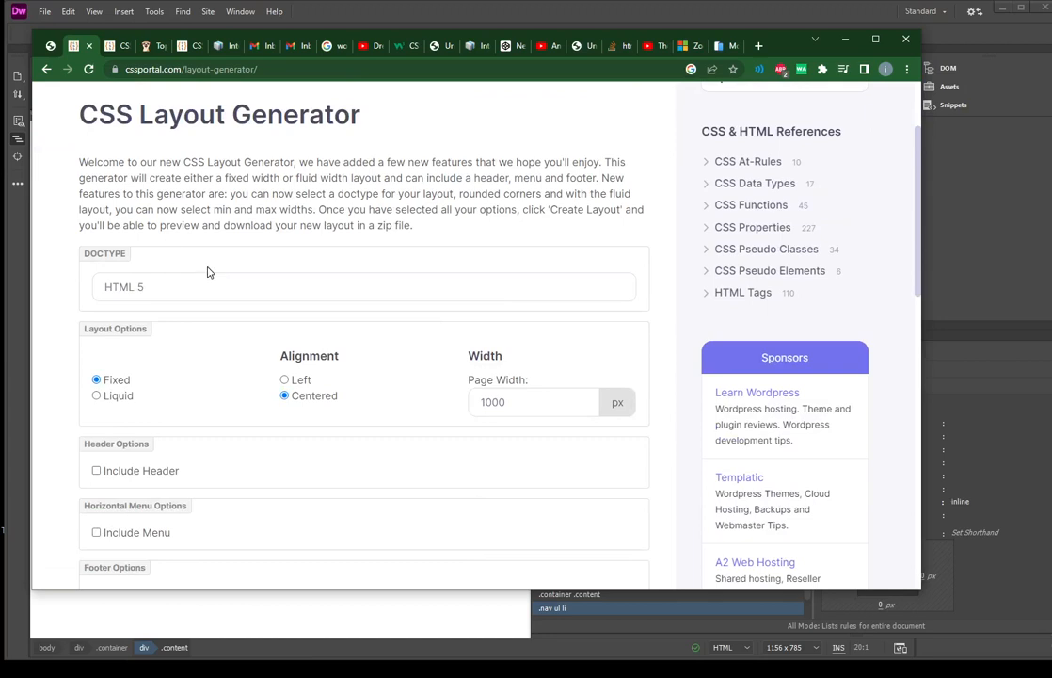
pyautogui.scroll(-3, 209, 272)
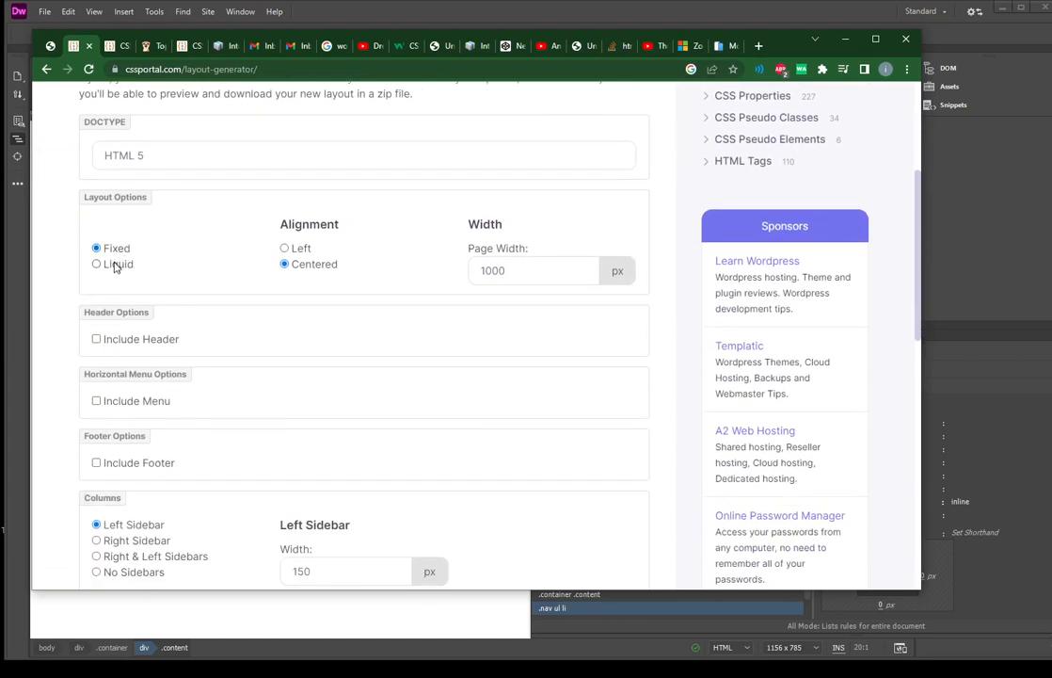
pyautogui.click(116, 267)
pyautogui.click(111, 251)
pyautogui.click(106, 268)
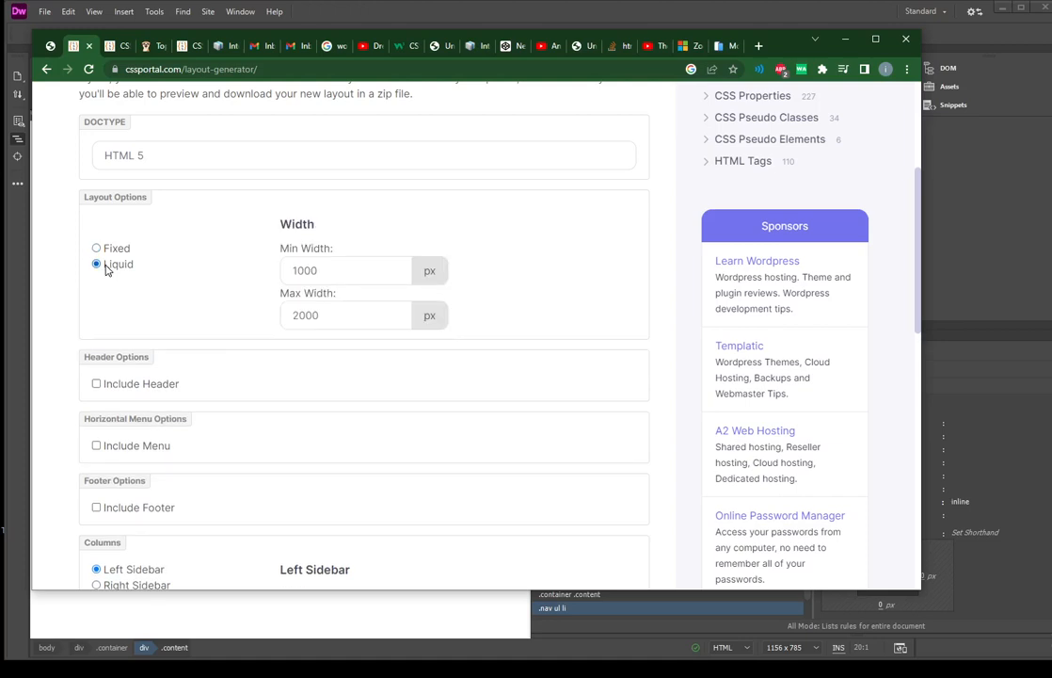
# - Include a header in the layout and set its background colour to #601CFF
pyautogui.scroll(-1, 122, 273)
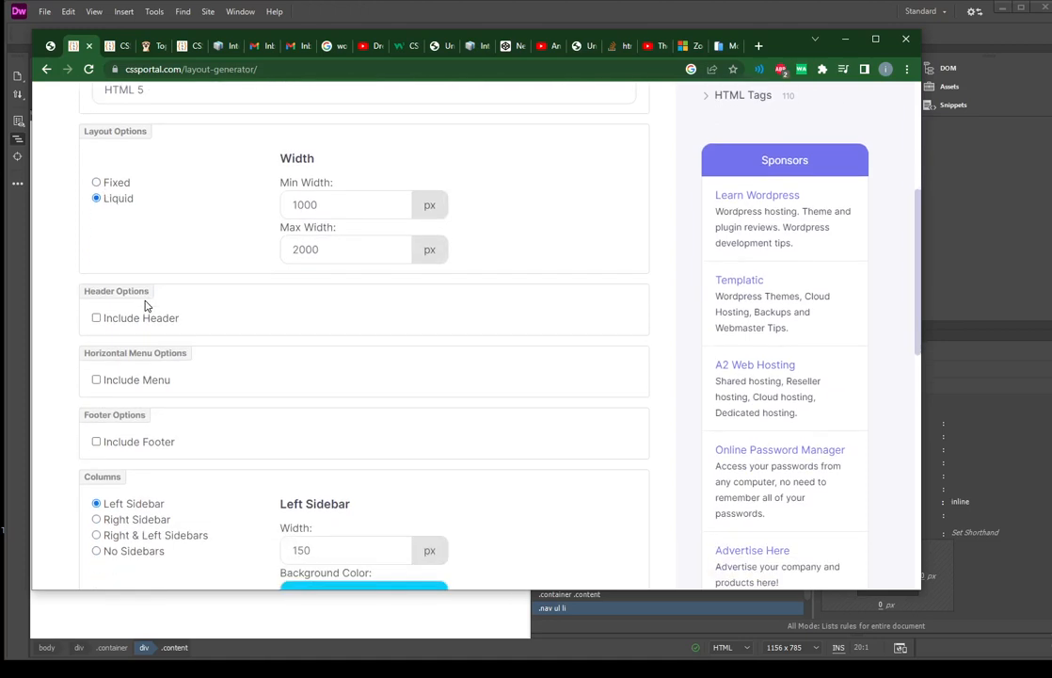
pyautogui.click(97, 319)
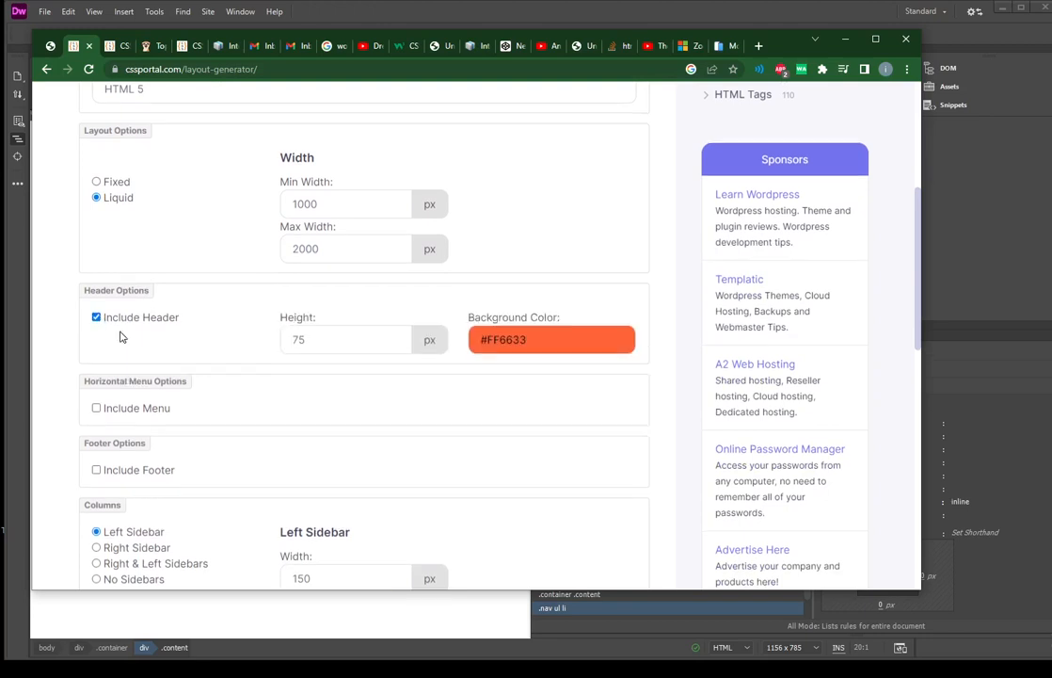
pyautogui.scroll(-1, 123, 336)
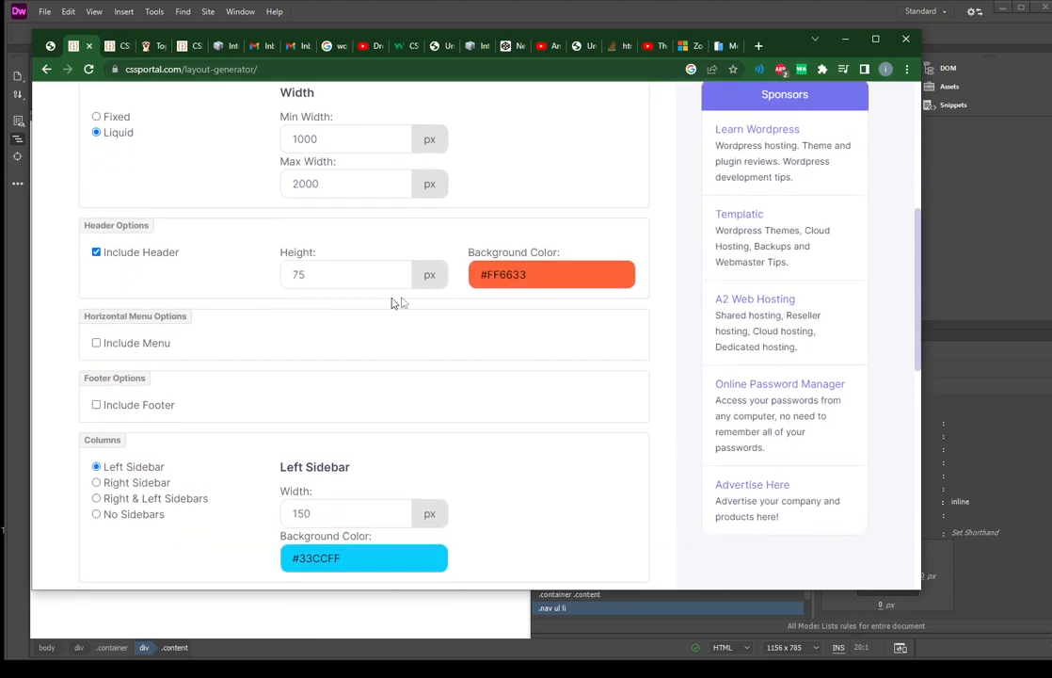
pyautogui.click(510, 274)
pyautogui.click(517, 304)
pyautogui.click(560, 303)
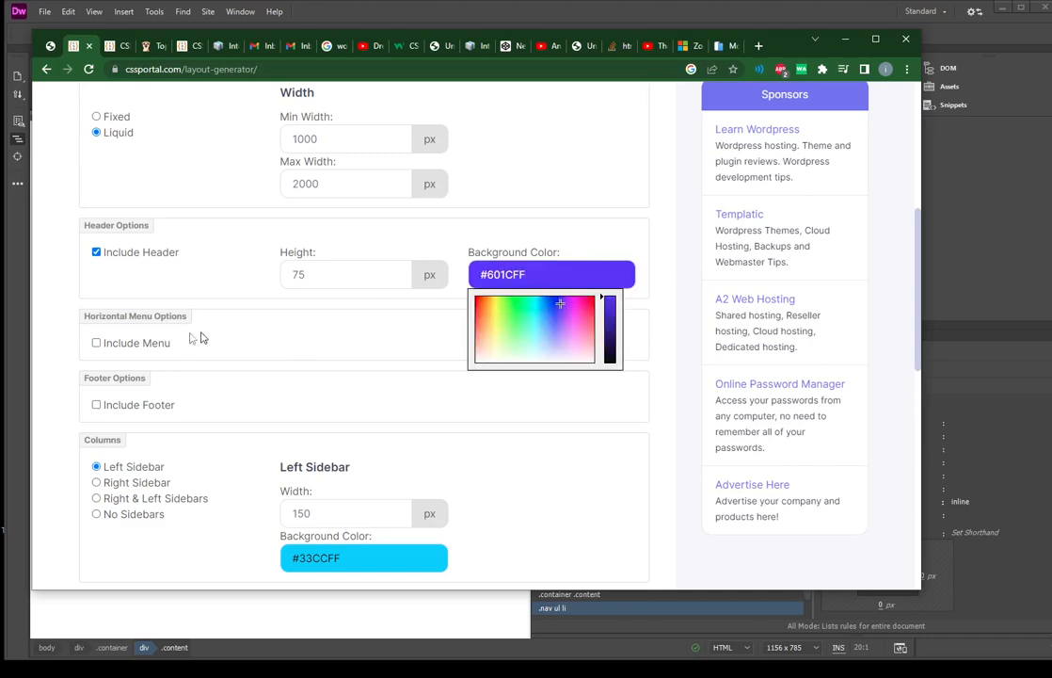
# - Include a horizontal menu and a footer, giving the footer the background colour #030F06
pyautogui.click(96, 344)
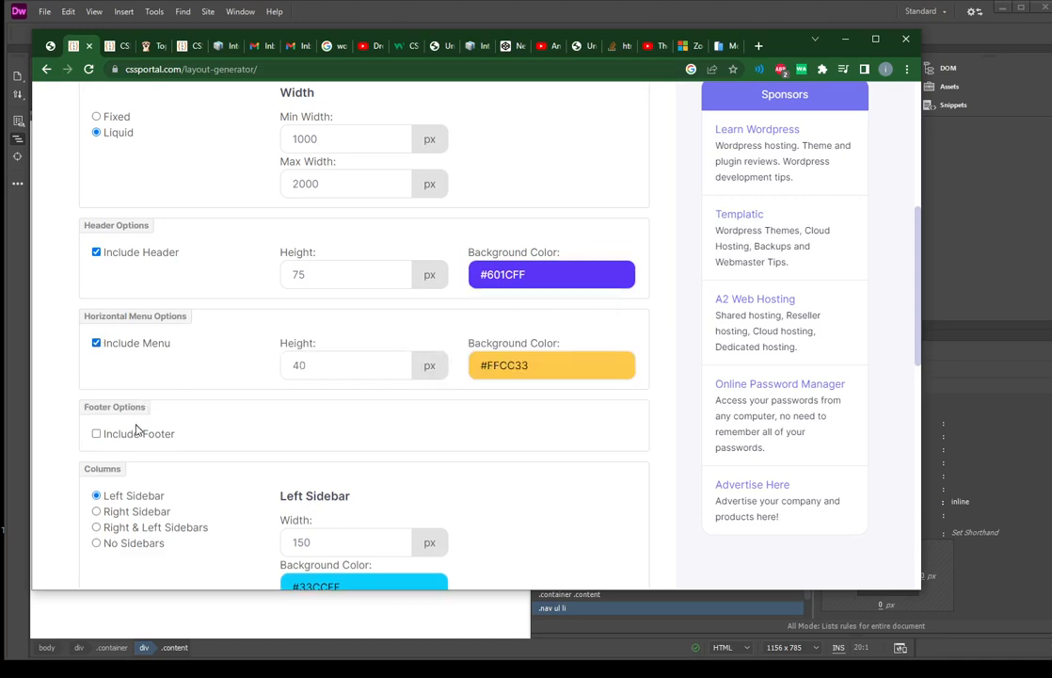
pyautogui.click(97, 434)
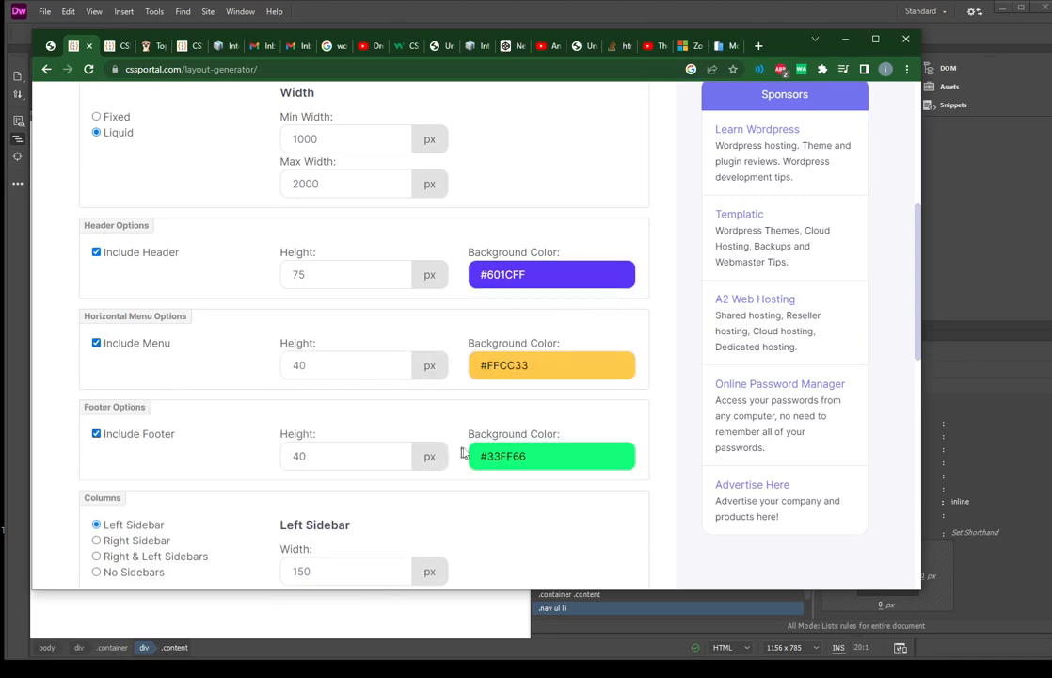
pyautogui.click(526, 453)
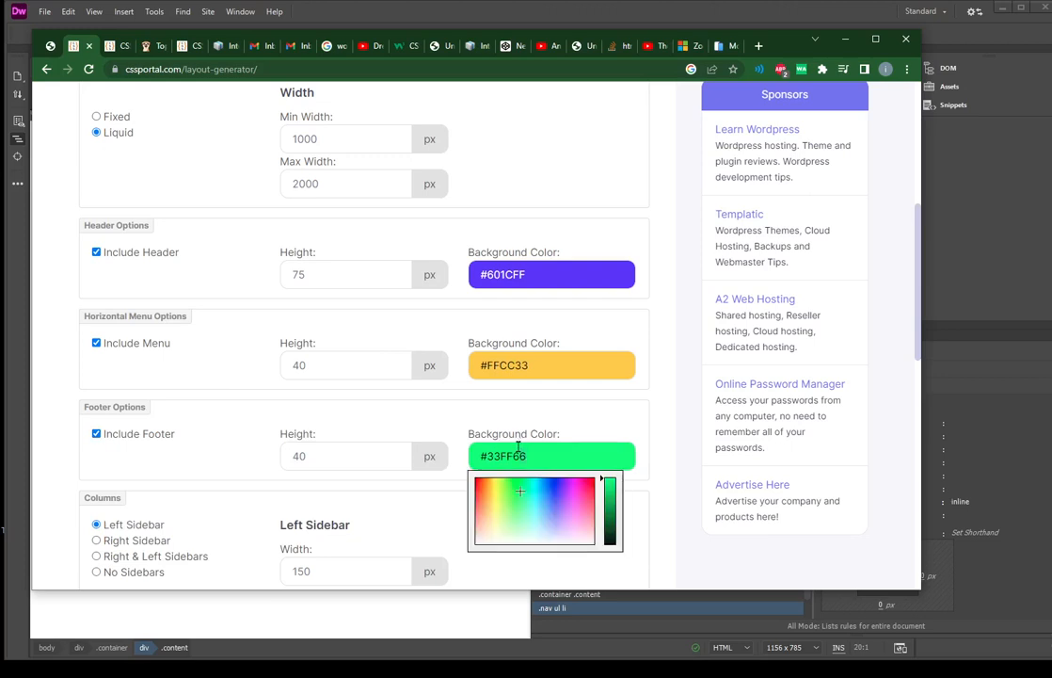
pyautogui.click(611, 544)
pyautogui.click(235, 463)
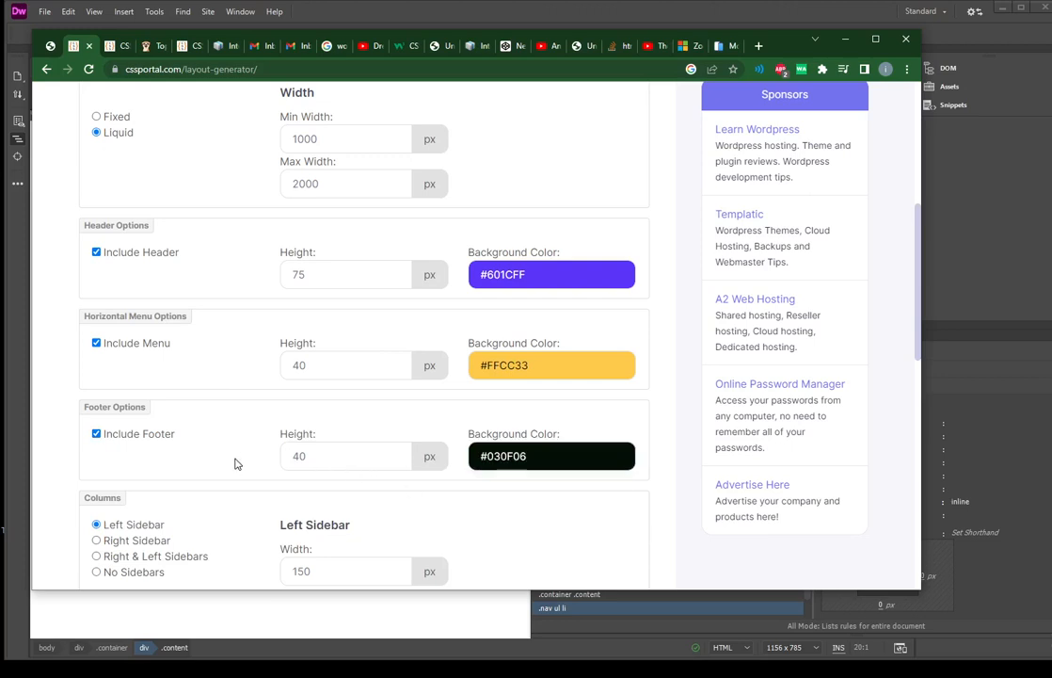
# - Choose Right & Left Sidebars with a left sidebar width of 300 px, and generate the layout
pyautogui.scroll(-2, 238, 460)
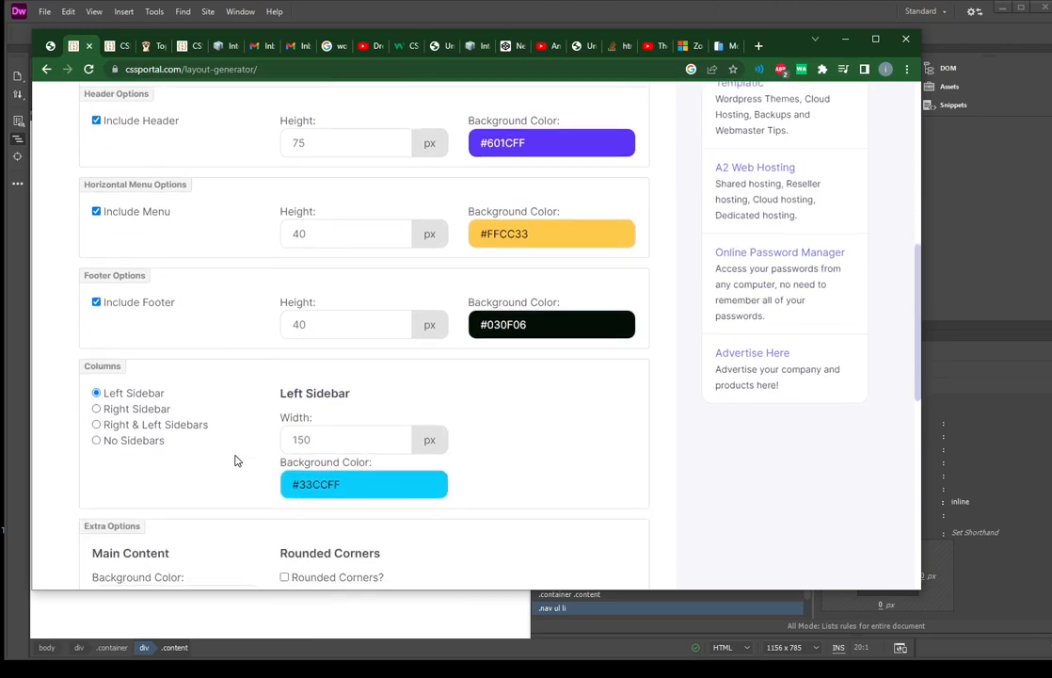
pyautogui.click(132, 426)
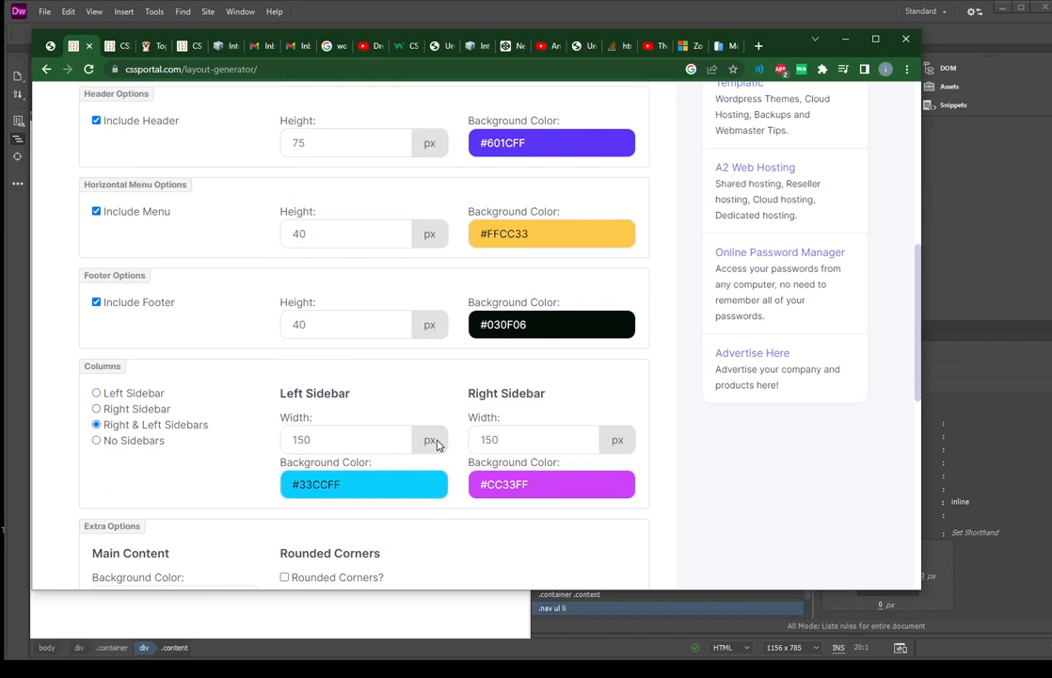
pyautogui.moveTo(367, 446); pyautogui.dragTo(288, 450)
pyautogui.write('300')
pyautogui.press('Return')
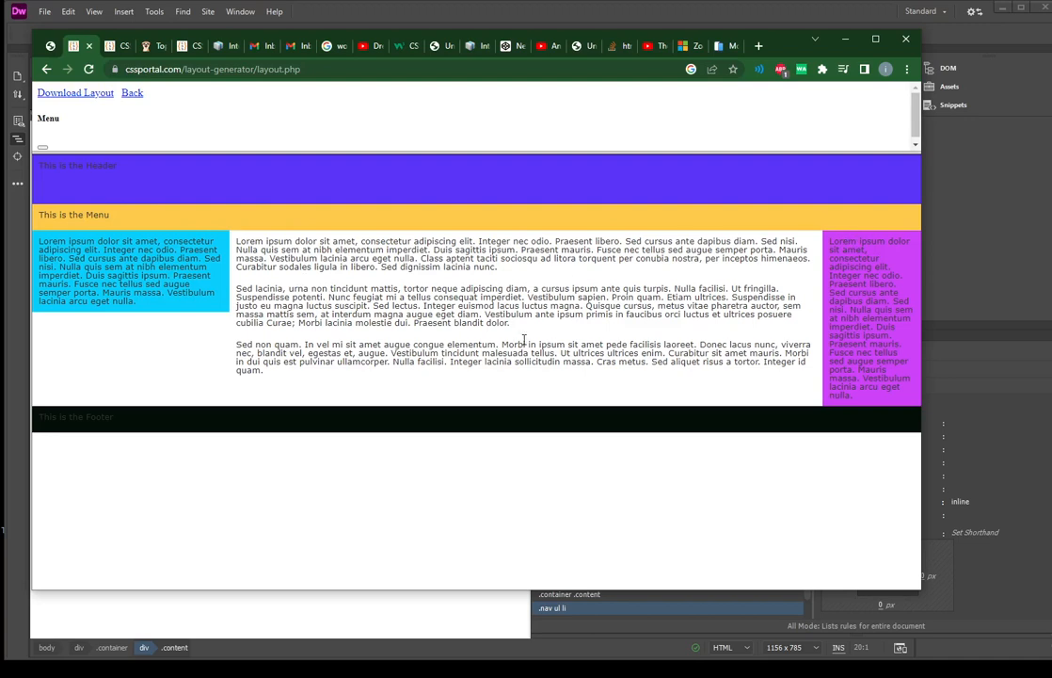
# - Download the generated layout and extract the whole 1669861023.zip archive to the proposed Downloads folder
pyautogui.click(86, 94)
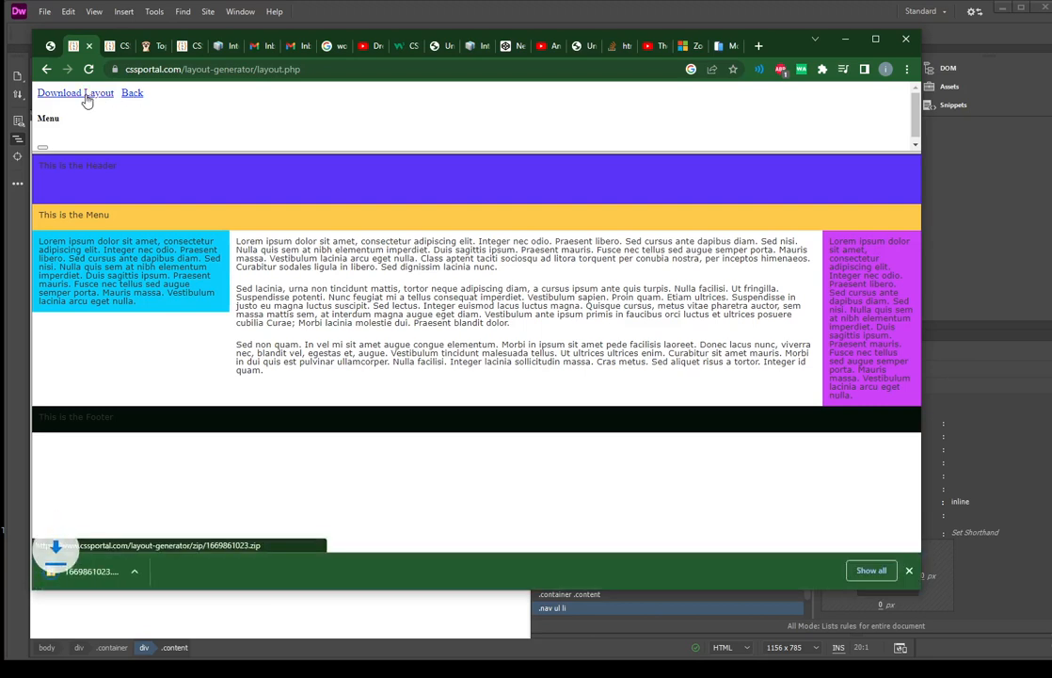
pyautogui.click(137, 571)
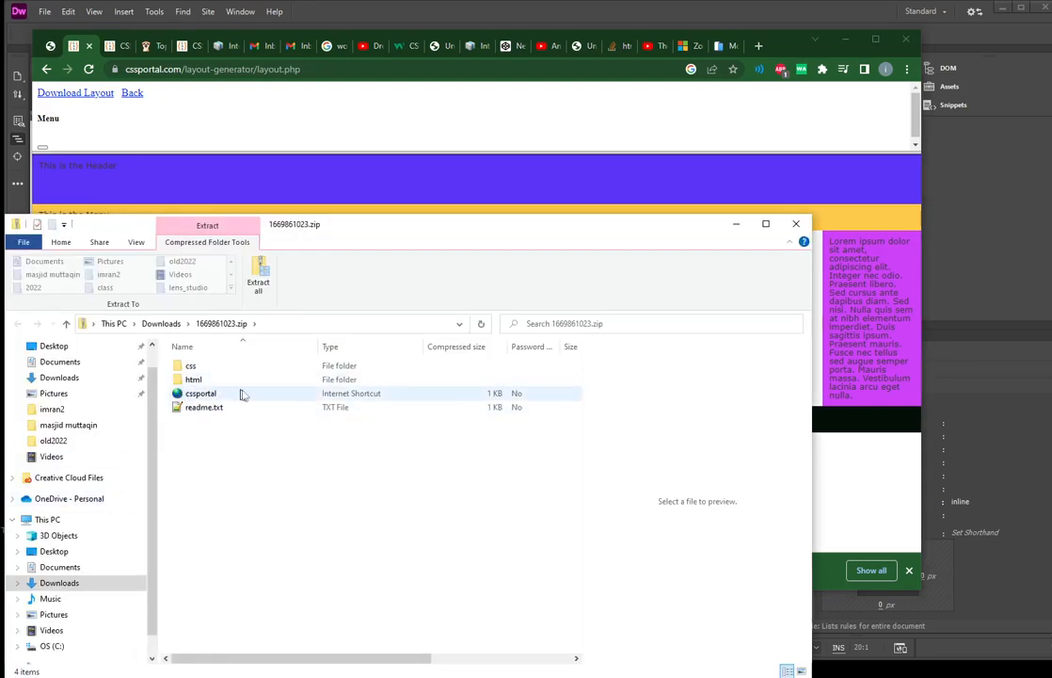
pyautogui.moveTo(296, 432); pyautogui.dragTo(169, 353)
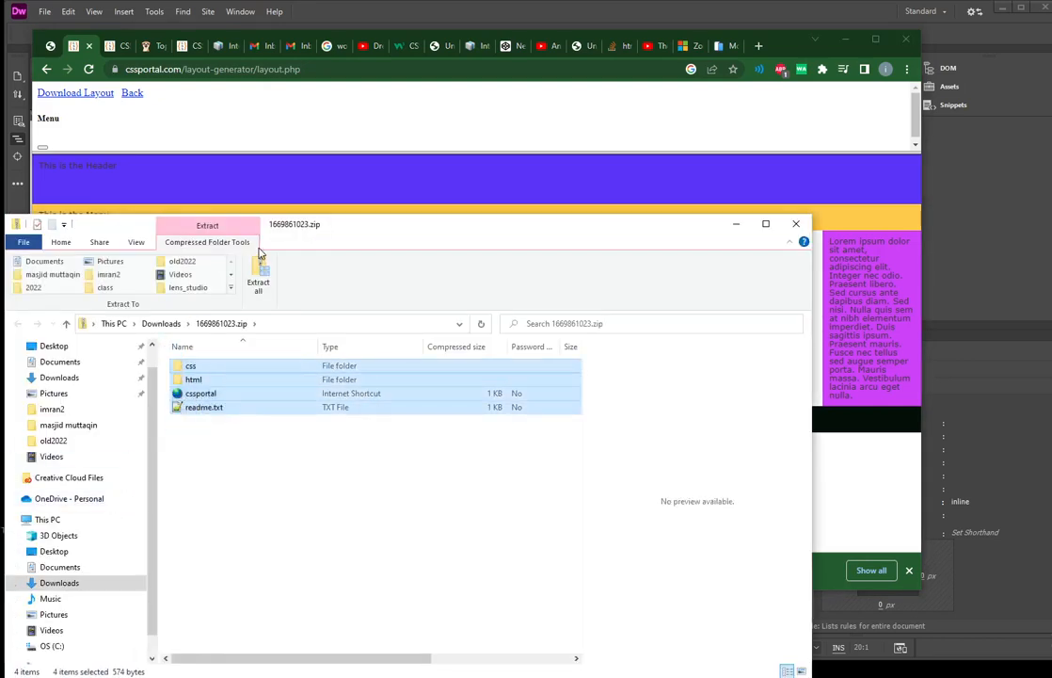
pyautogui.click(258, 278)
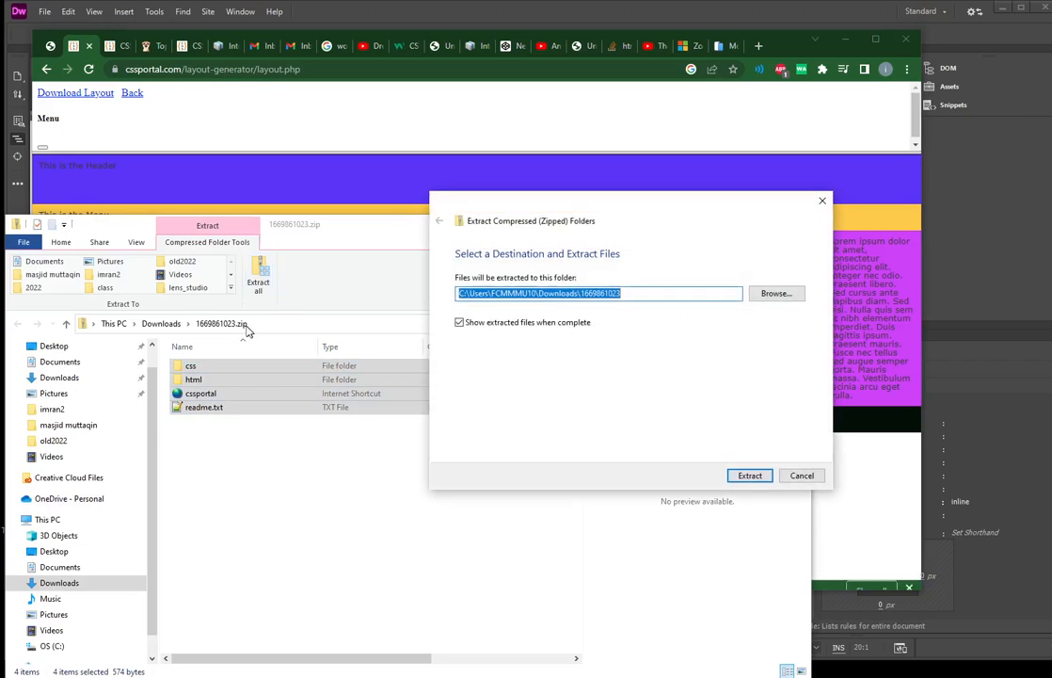
pyautogui.click(750, 475)
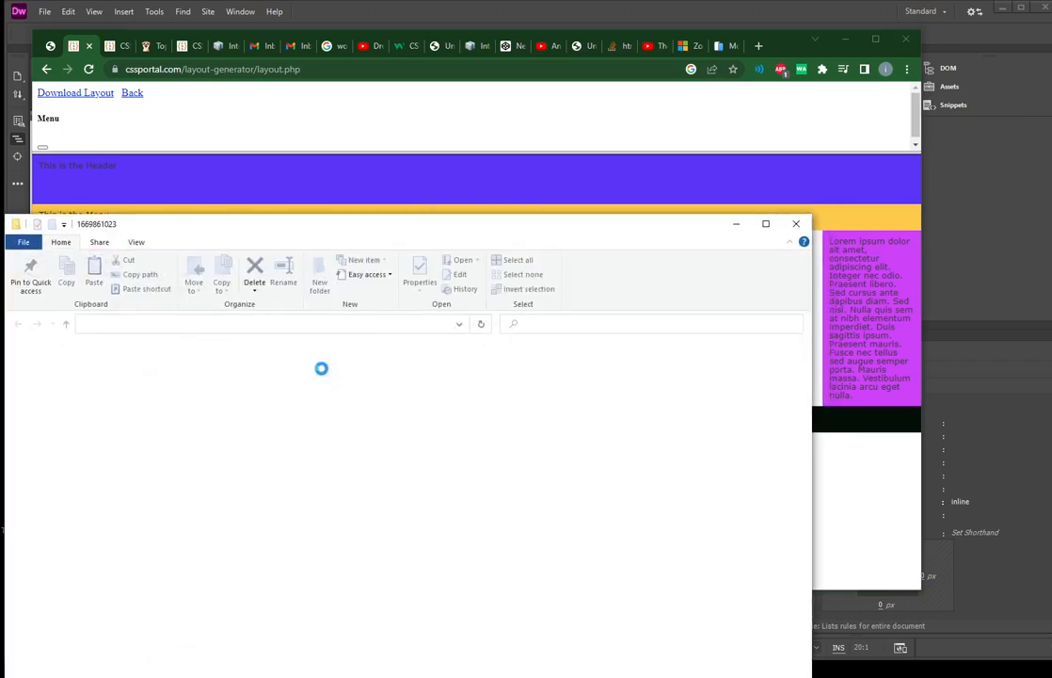
# - Open 1669861023.htm from the html subfolder of the extracted layout in Adobe Dreamweaver 2021
pyautogui.moveTo(245, 225); pyautogui.dragTo(279, 151)
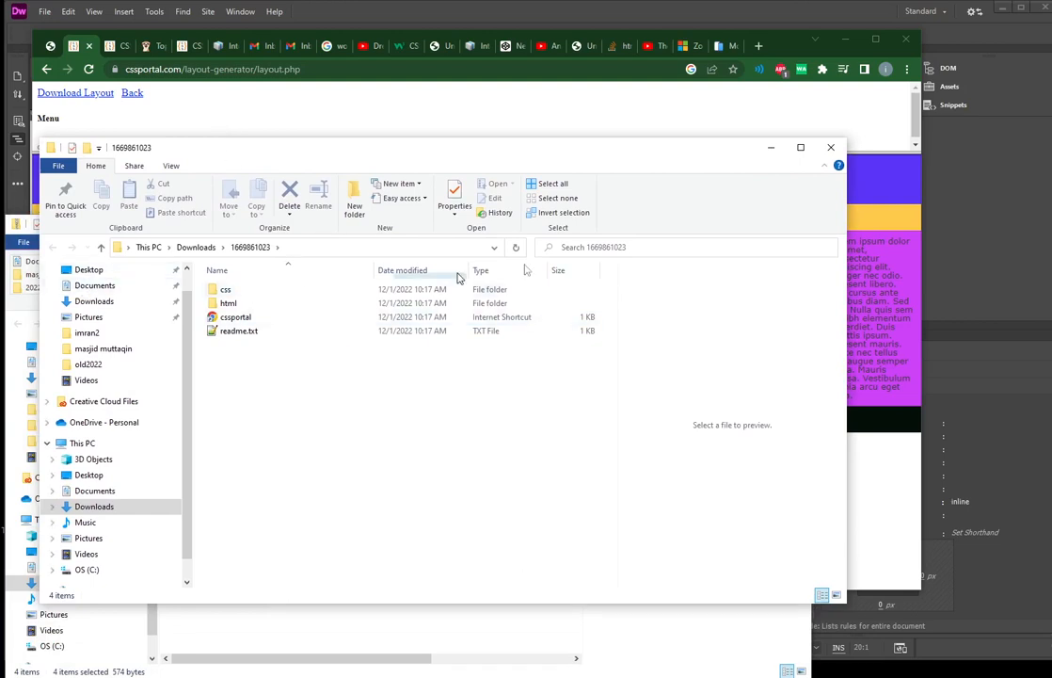
pyautogui.moveTo(325, 393); pyautogui.dragTo(210, 286)
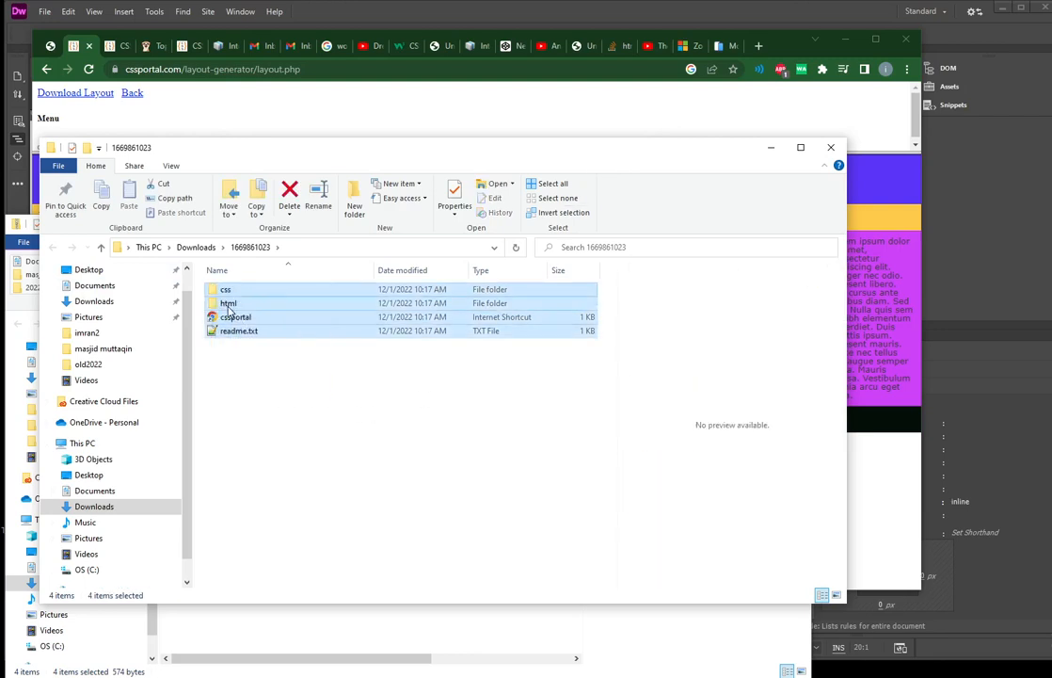
pyautogui.click(230, 303)
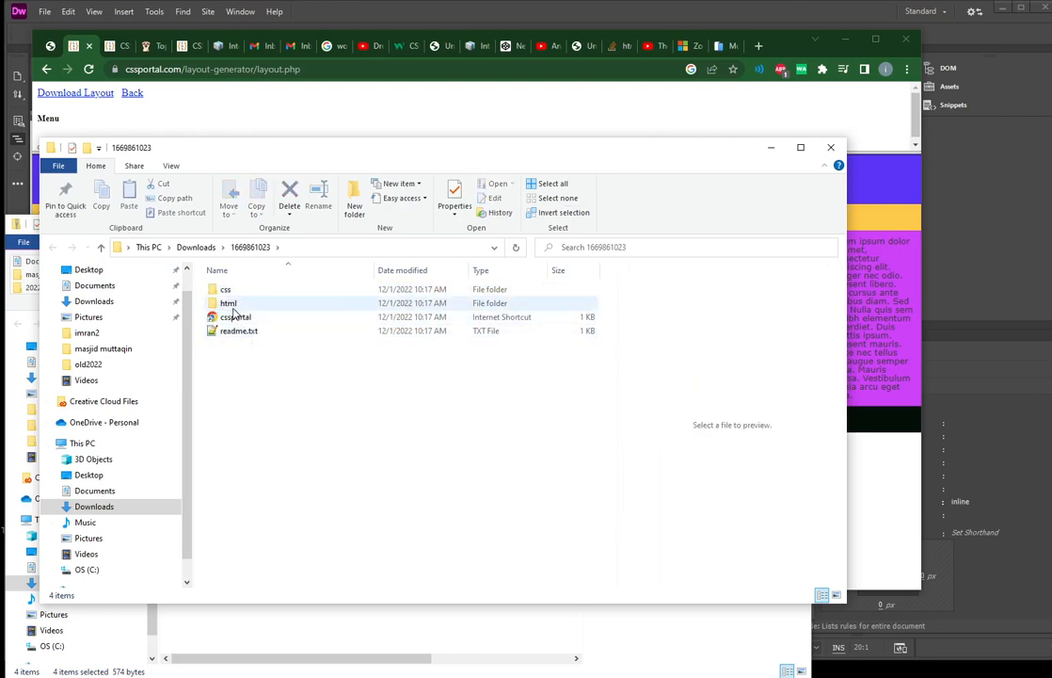
pyautogui.doubleClick(230, 303)
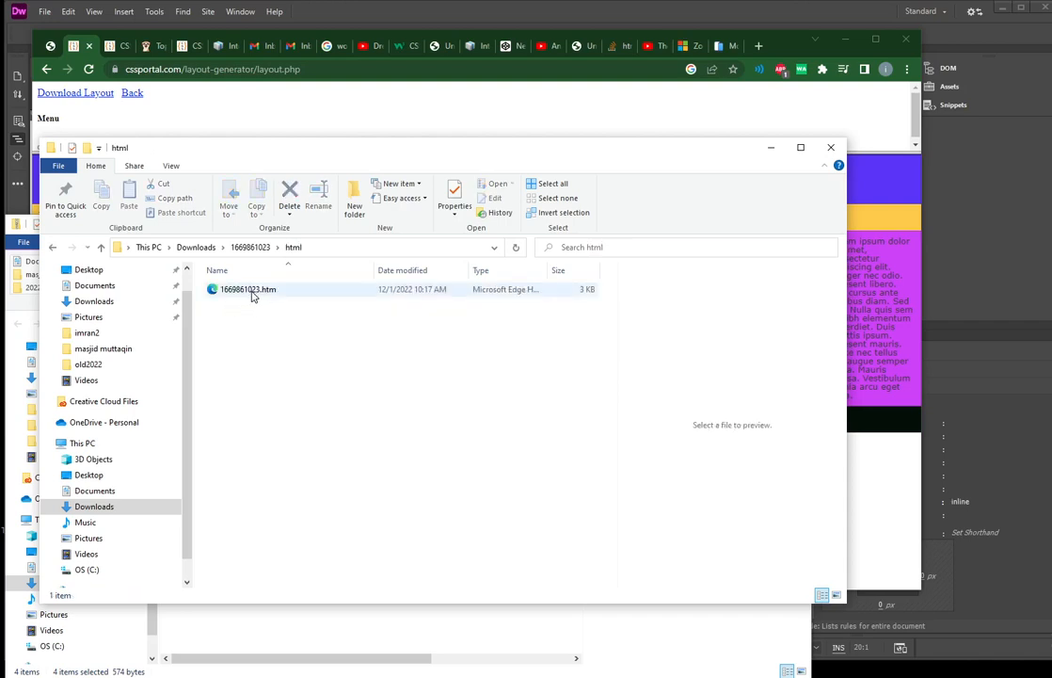
pyautogui.click(251, 248)
pyautogui.press('Up')
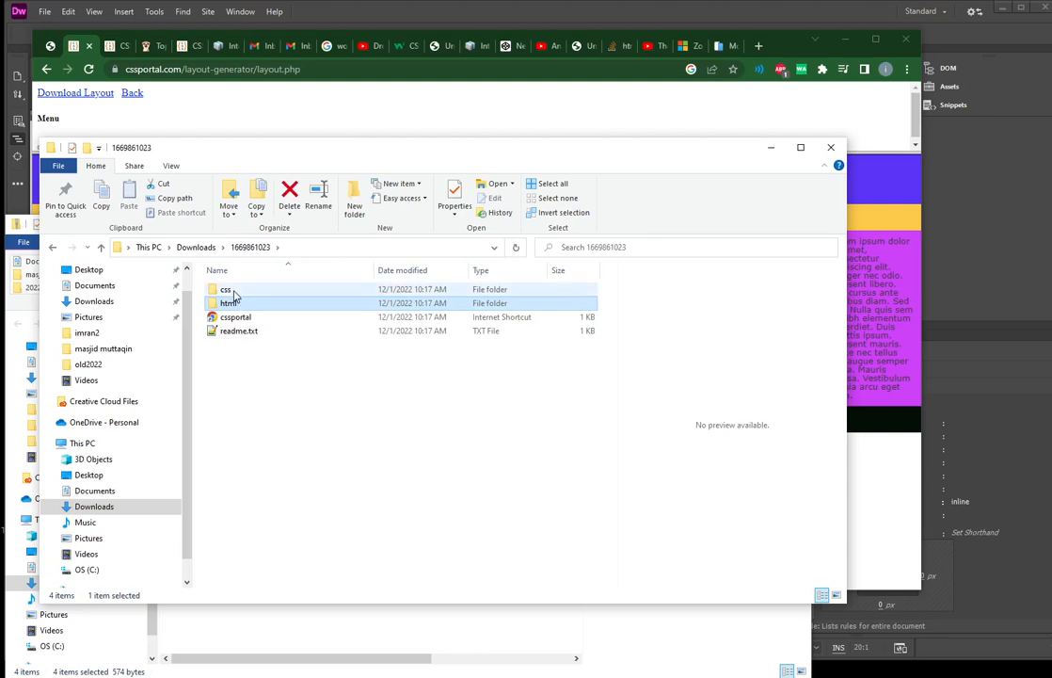
pyautogui.doubleClick(233, 306)
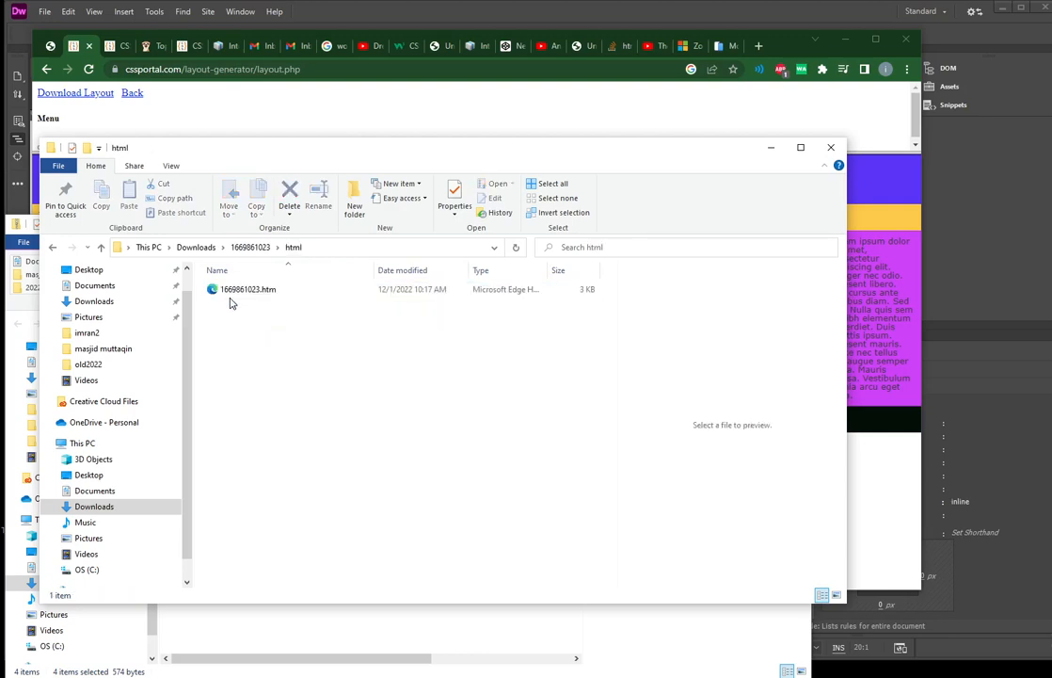
pyautogui.click(232, 298)
pyautogui.rightClick(233, 297)
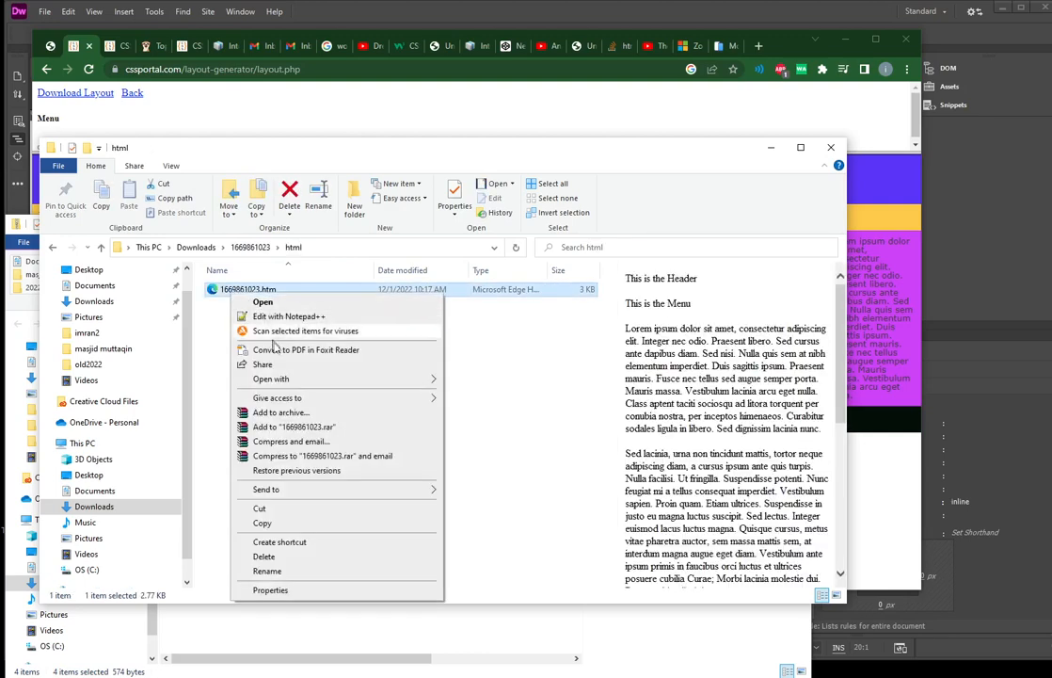
pyautogui.moveTo(284, 380)
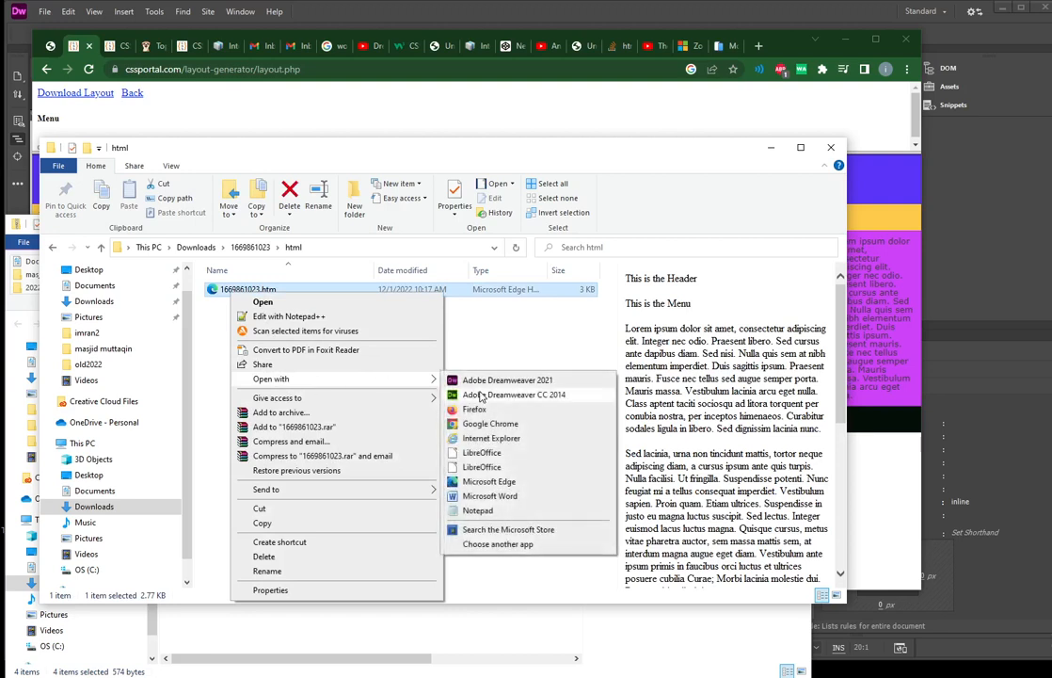
pyautogui.click(481, 380)
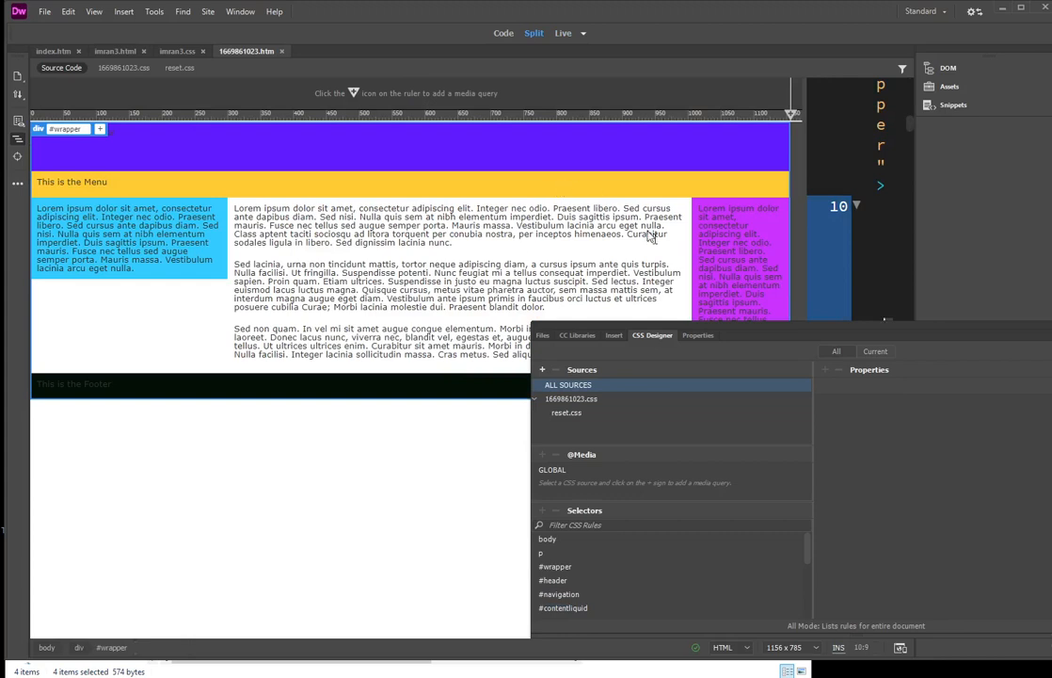
# - Turn on Inspect mode for the header text and reposition the floating CSS Designer so the page layout is exposed
pyautogui.moveTo(676, 327); pyautogui.dragTo(550, 258)
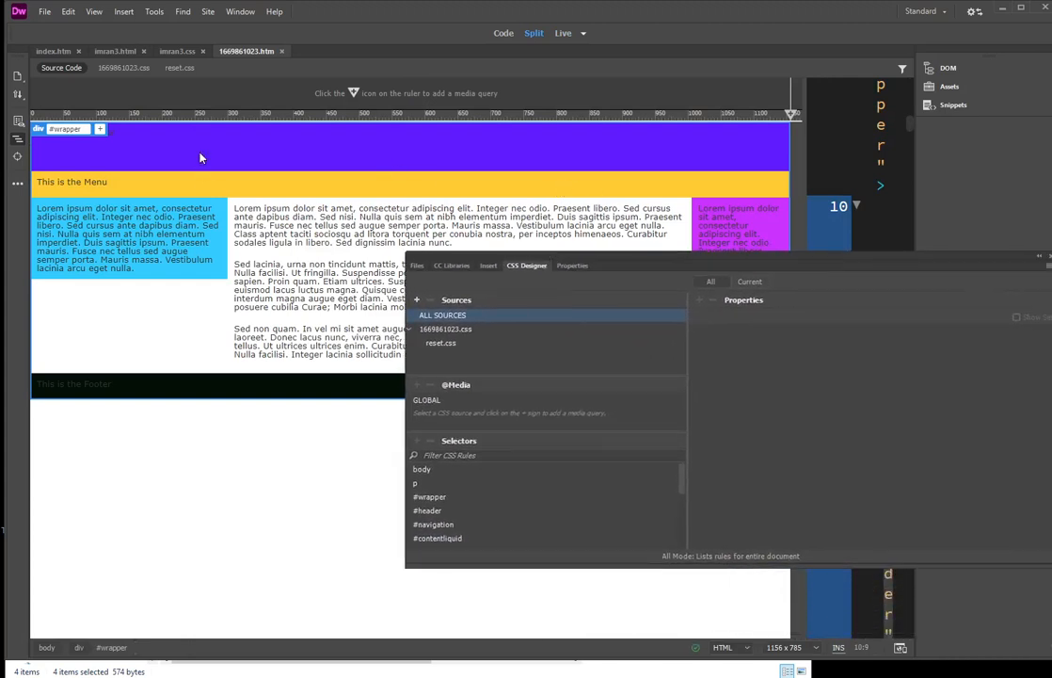
pyautogui.click(179, 141)
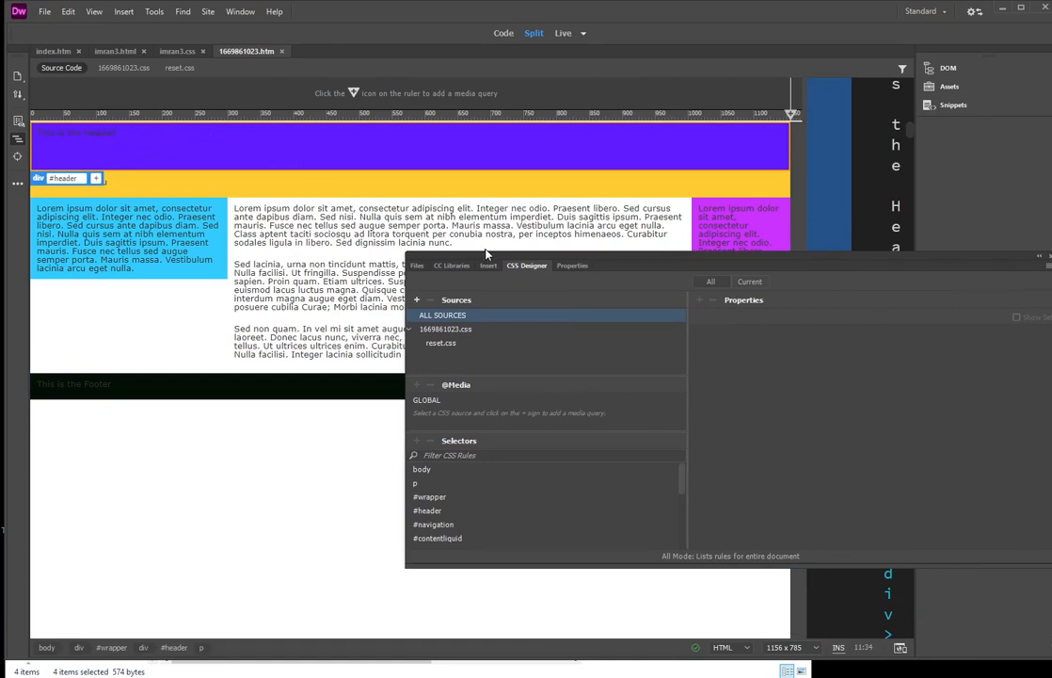
pyautogui.moveTo(487, 254); pyautogui.dragTo(442, 206)
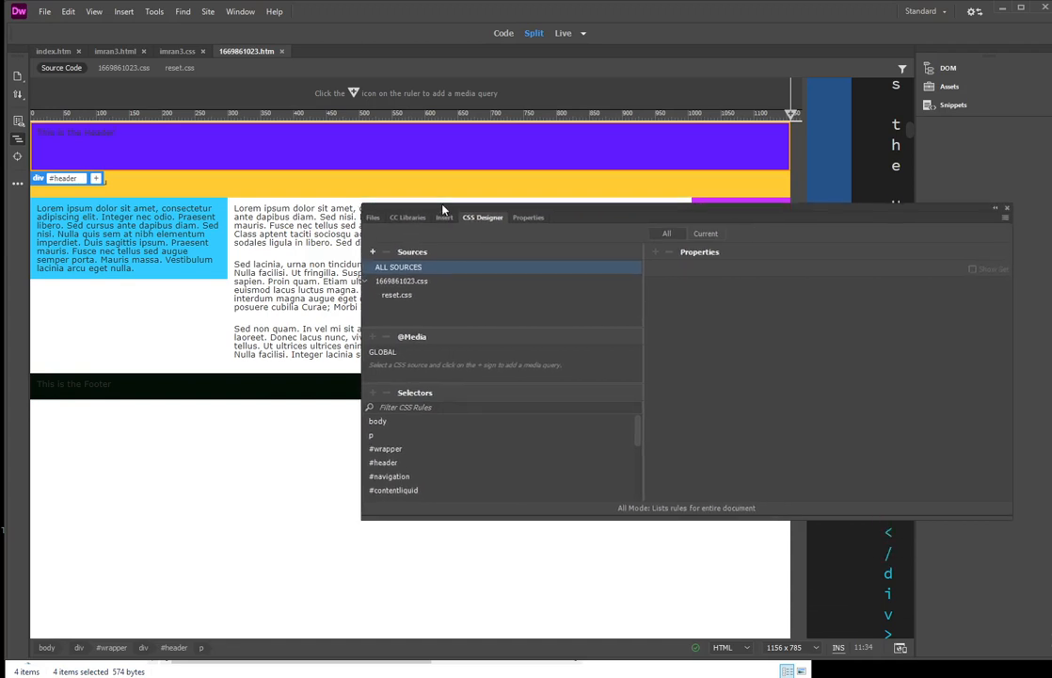
pyautogui.rightClick(117, 133)
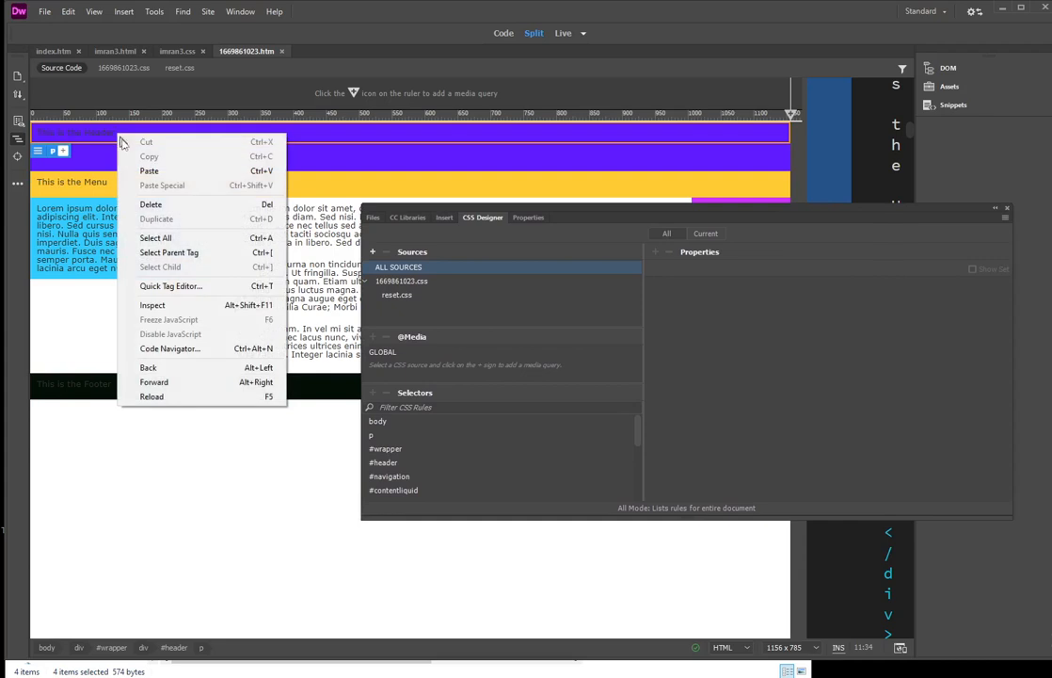
pyautogui.click(169, 307)
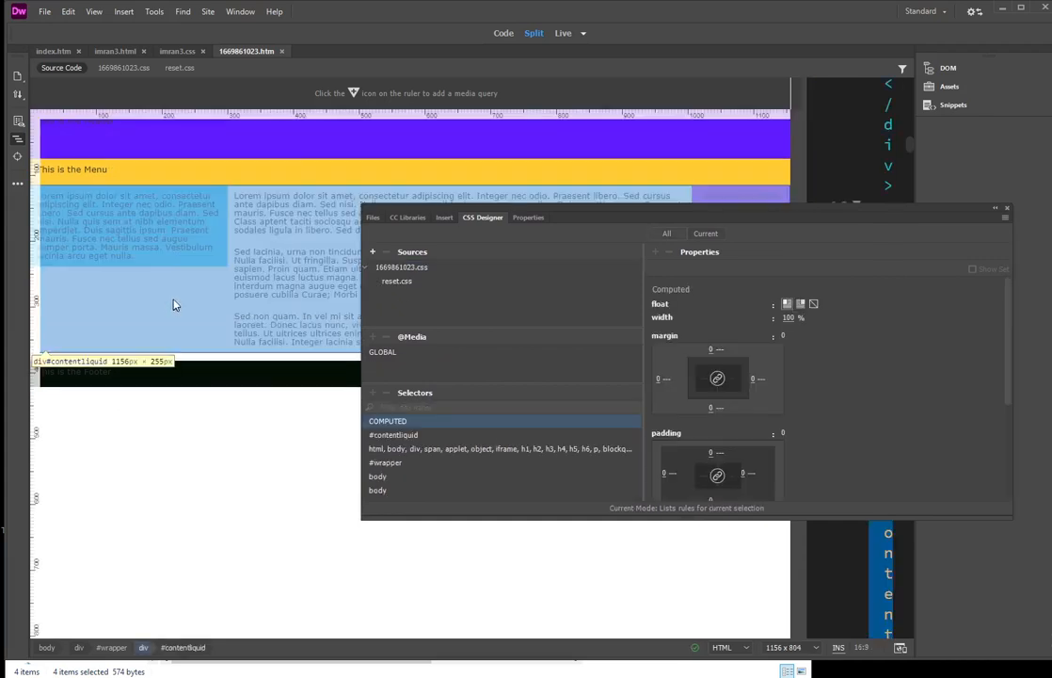
pyautogui.moveTo(550, 208); pyautogui.dragTo(600, 309)
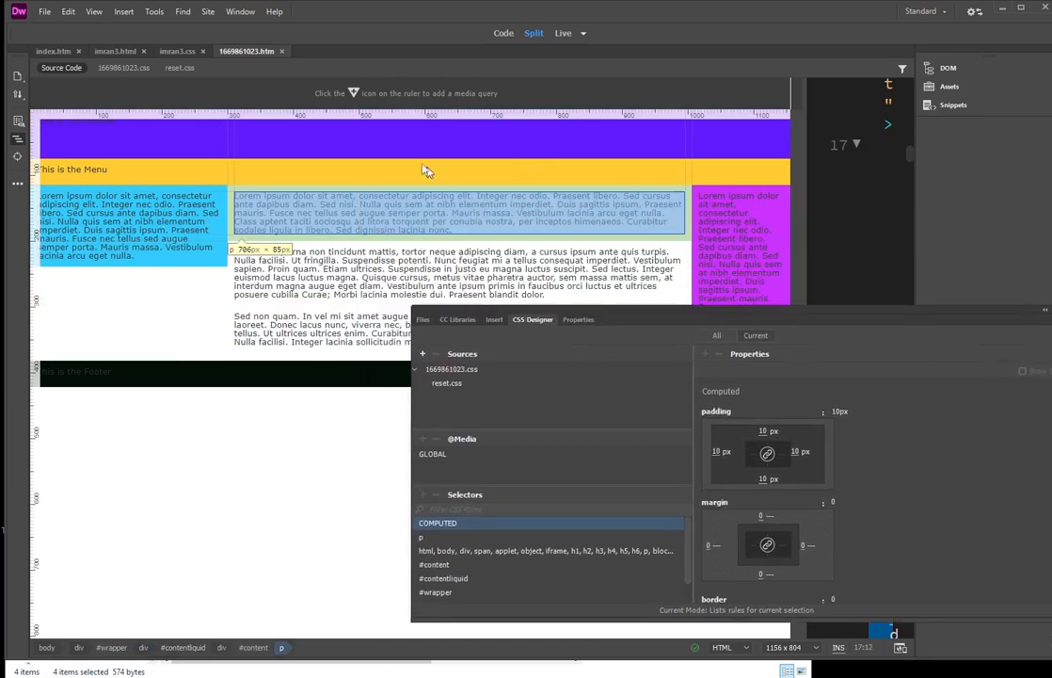
# - Inspect the page again starting from the header div, and move CSS Designer clear of the header and left column
pyautogui.click(384, 133)
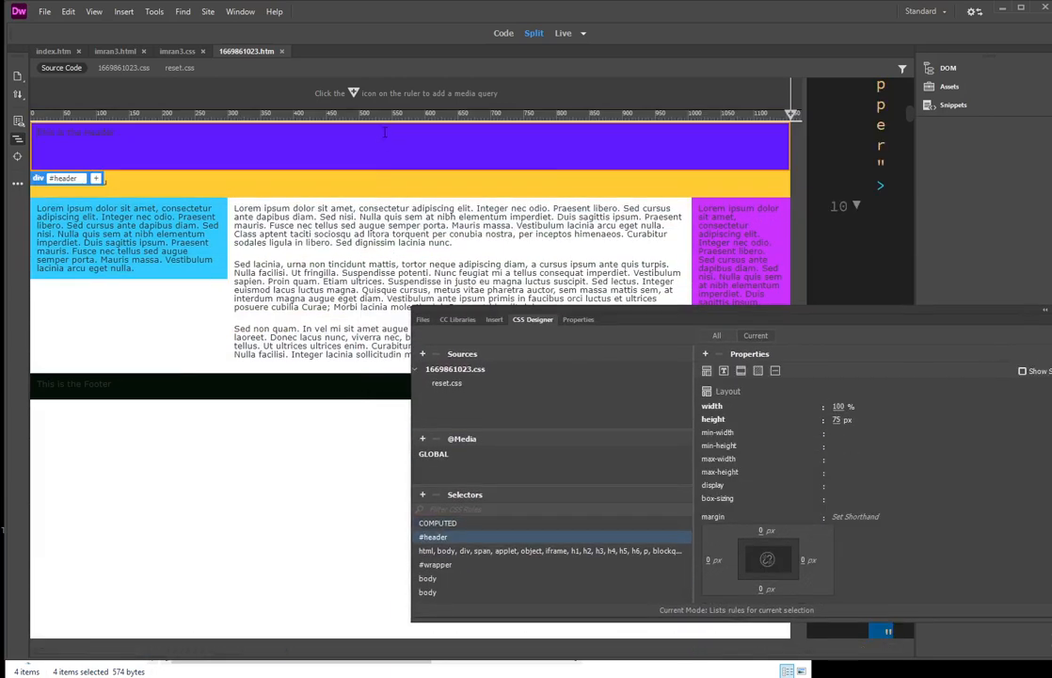
pyautogui.rightClick(384, 133)
pyautogui.click(435, 265)
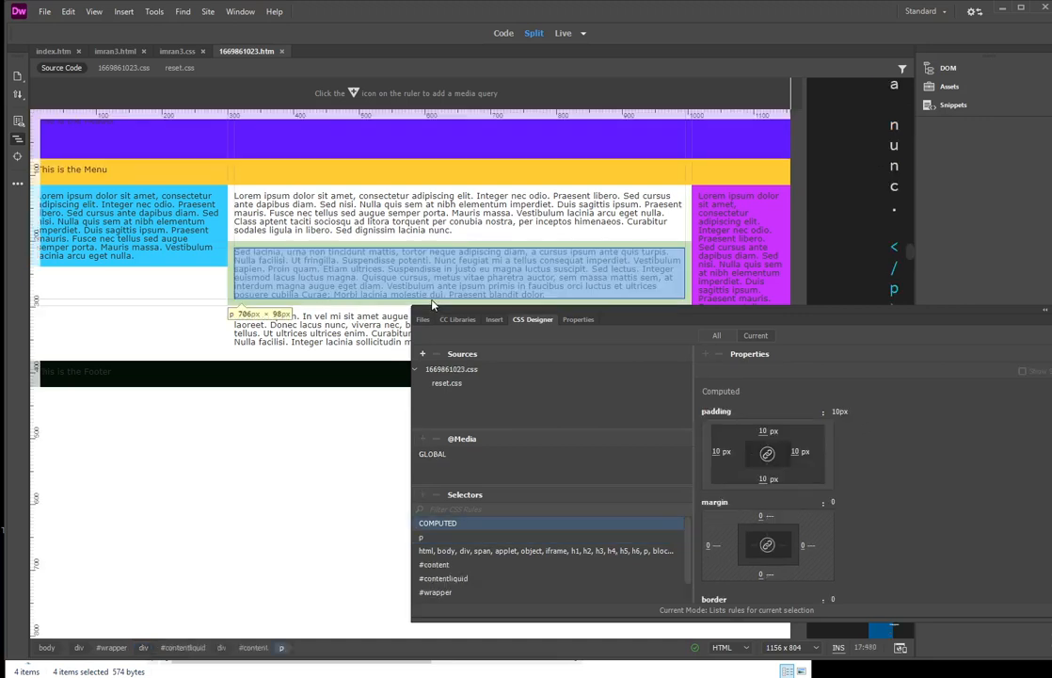
pyautogui.moveTo(653, 313); pyautogui.dragTo(528, 176)
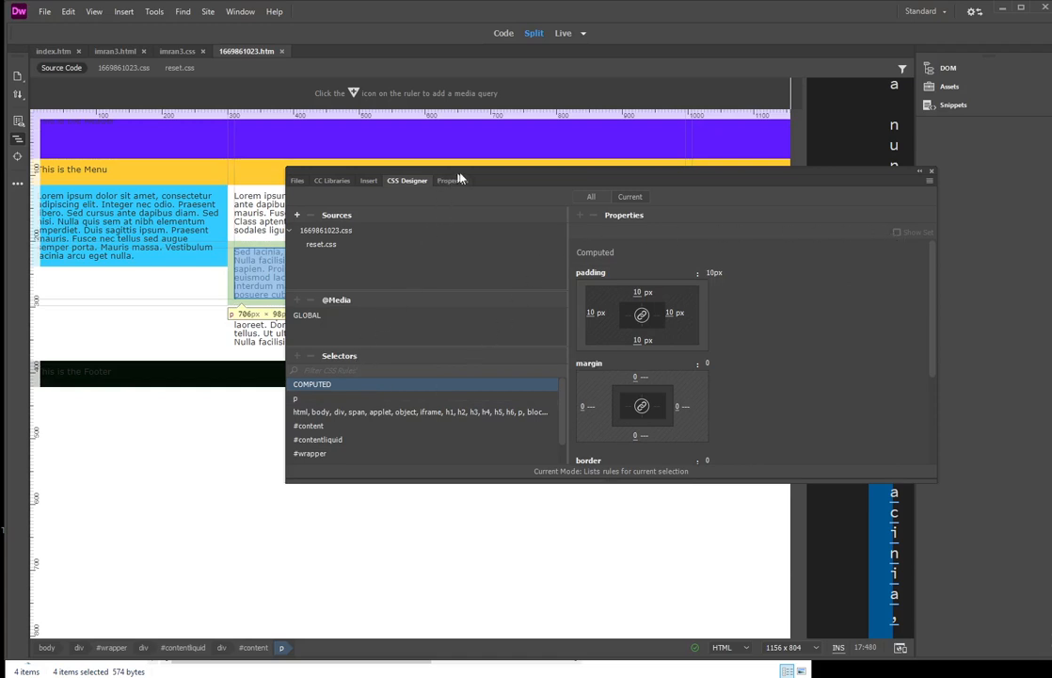
pyautogui.moveTo(458, 178); pyautogui.dragTo(600, 178)
# - Restart Inspect on the header div and move CSS Designer below the page's three content columns
pyautogui.click(305, 136)
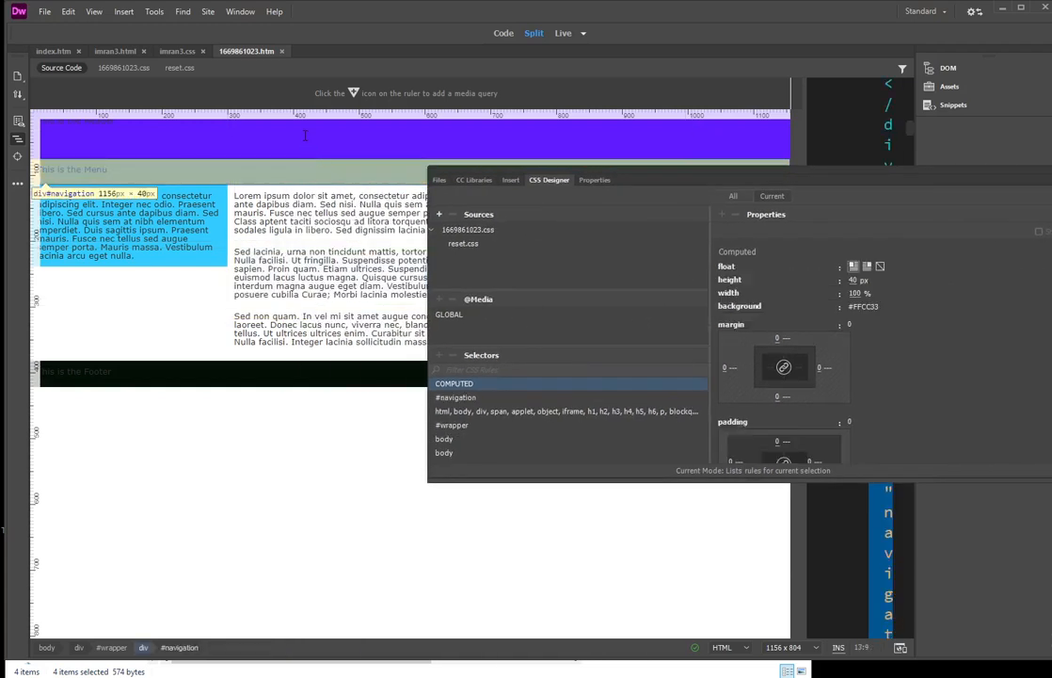
pyautogui.rightClick(305, 135)
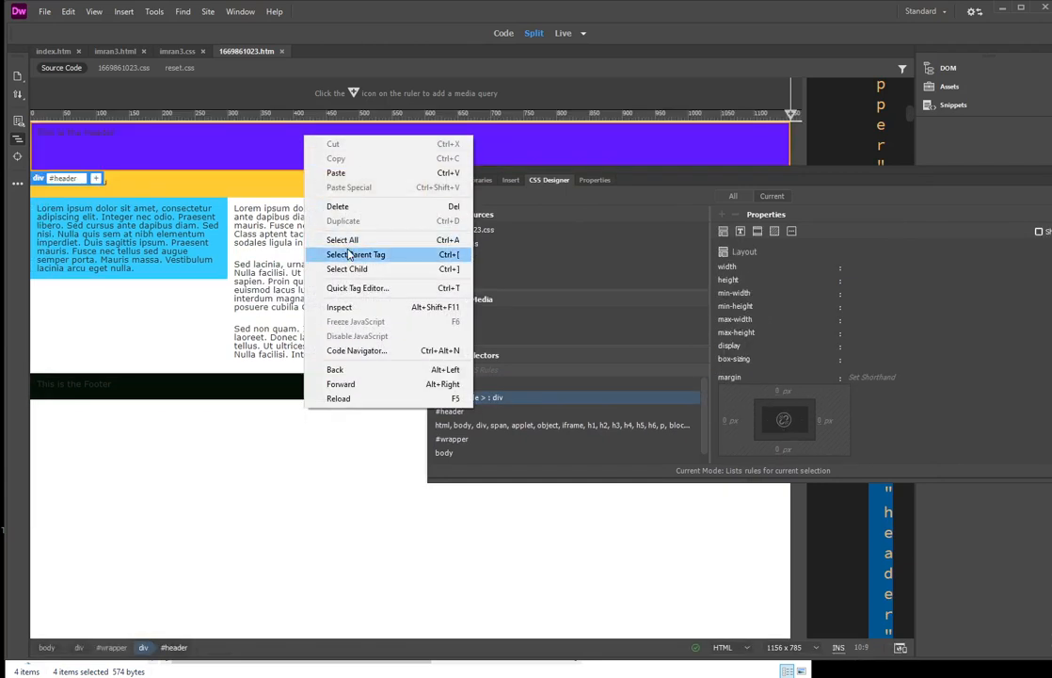
pyautogui.click(358, 311)
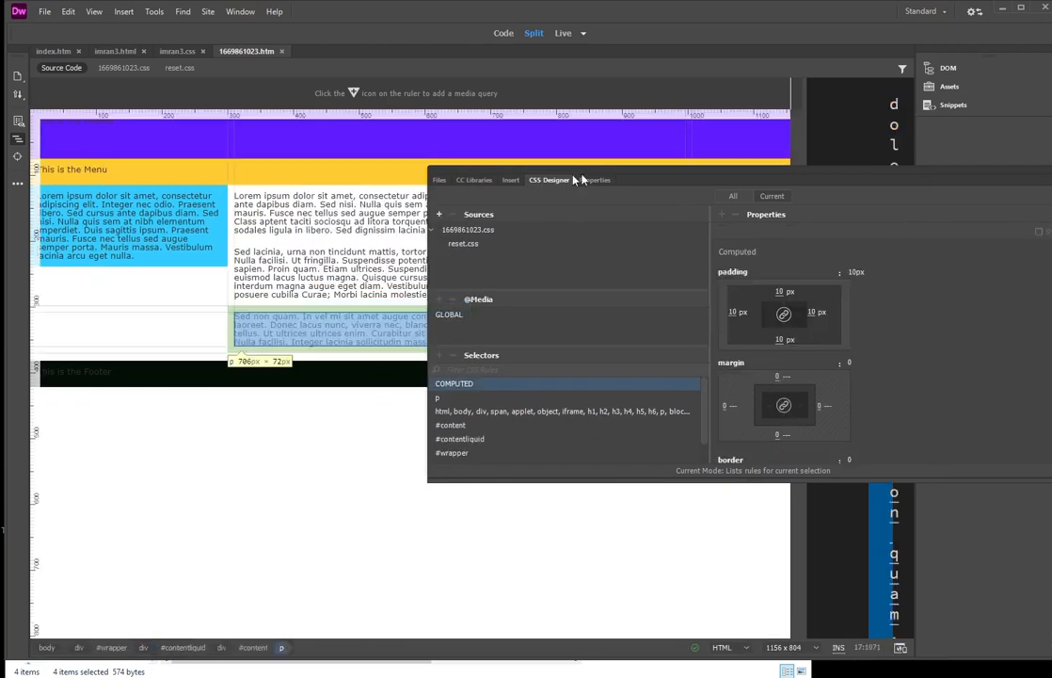
pyautogui.moveTo(629, 181); pyautogui.dragTo(747, 414)
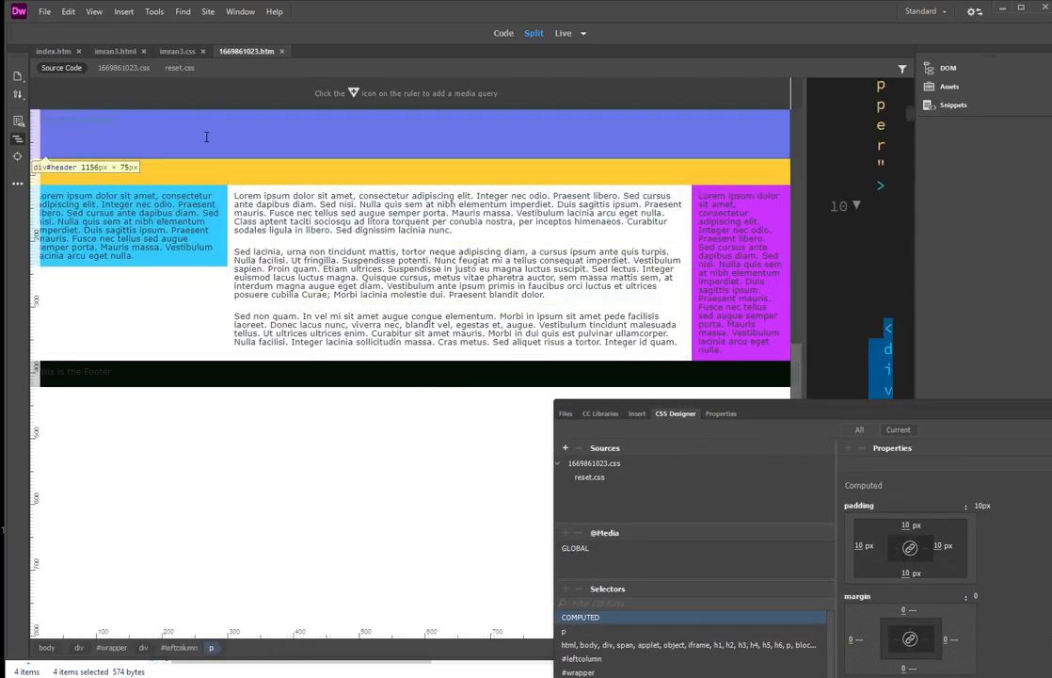
# - Inspect the header div, widen CSS Designer, and show the layout properties of the #header selector
pyautogui.rightClick(208, 142)
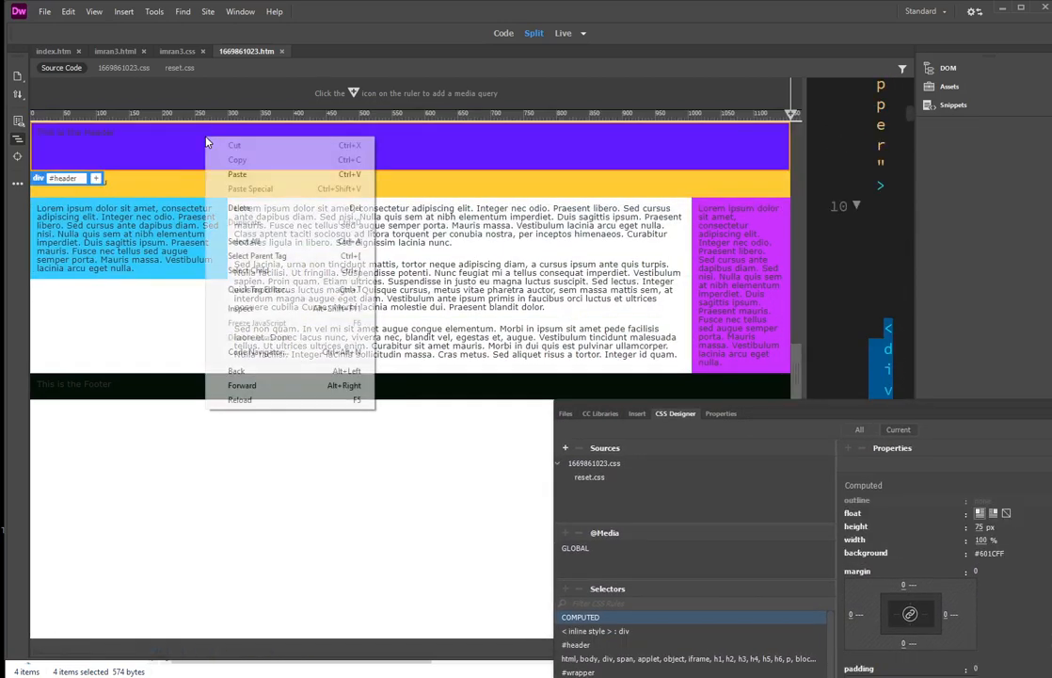
pyautogui.click(265, 289)
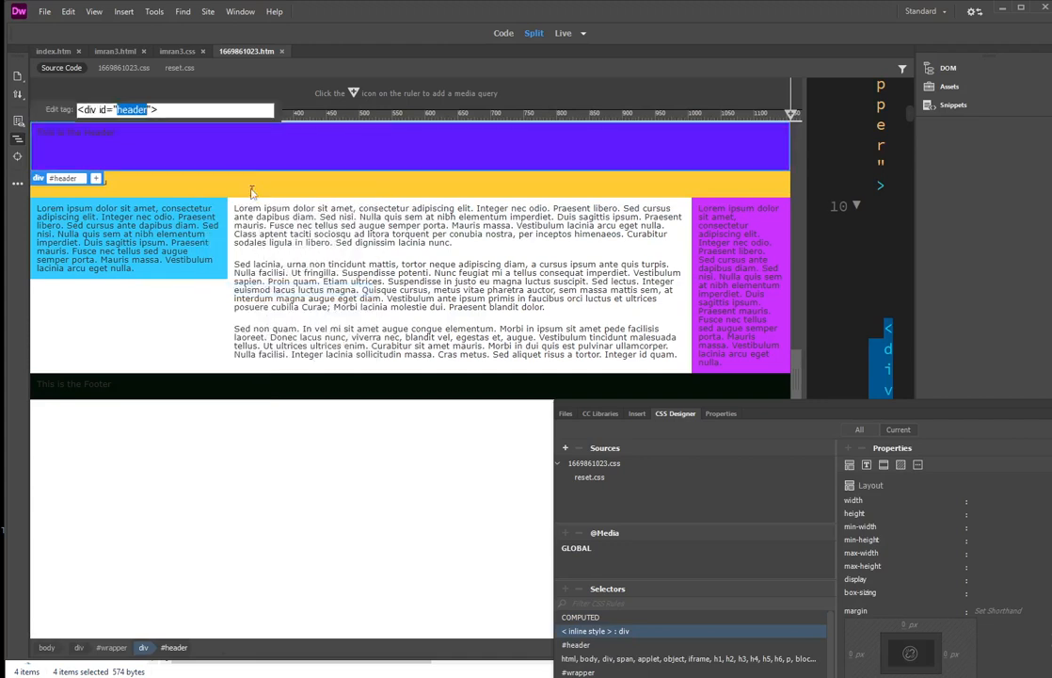
pyautogui.rightClick(241, 158)
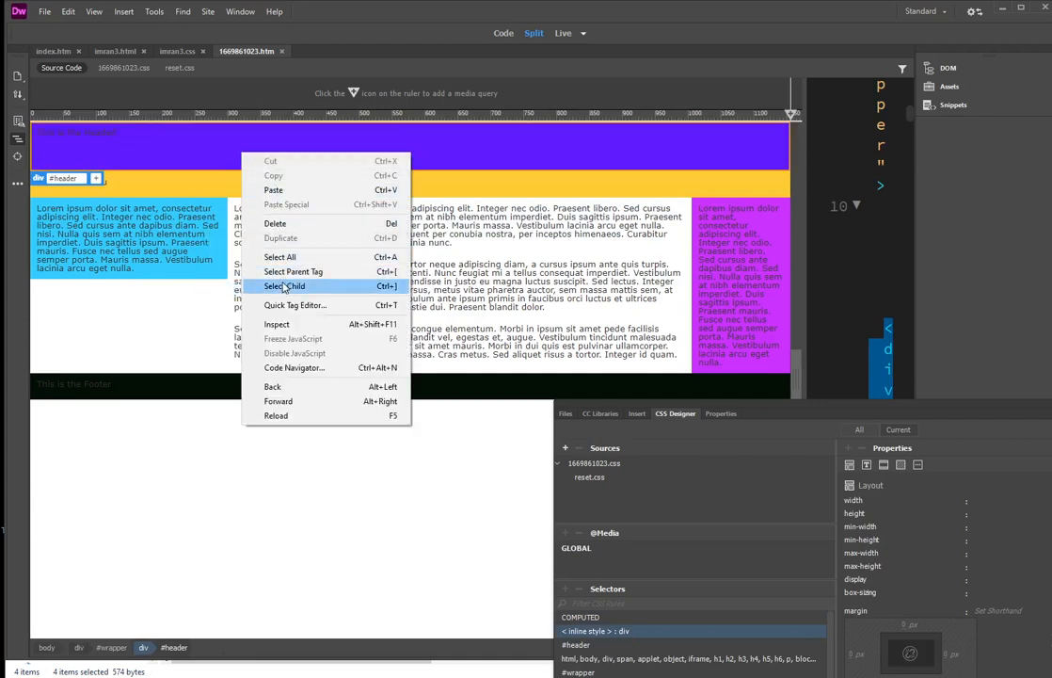
pyautogui.click(280, 324)
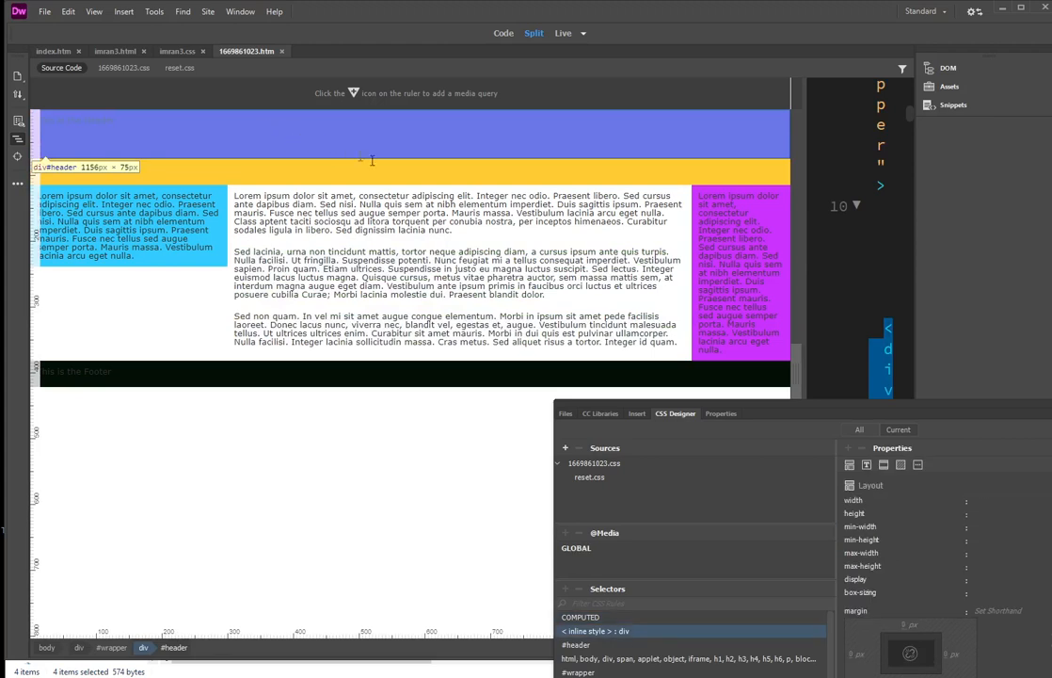
pyautogui.moveTo(852, 416); pyautogui.dragTo(783, 244)
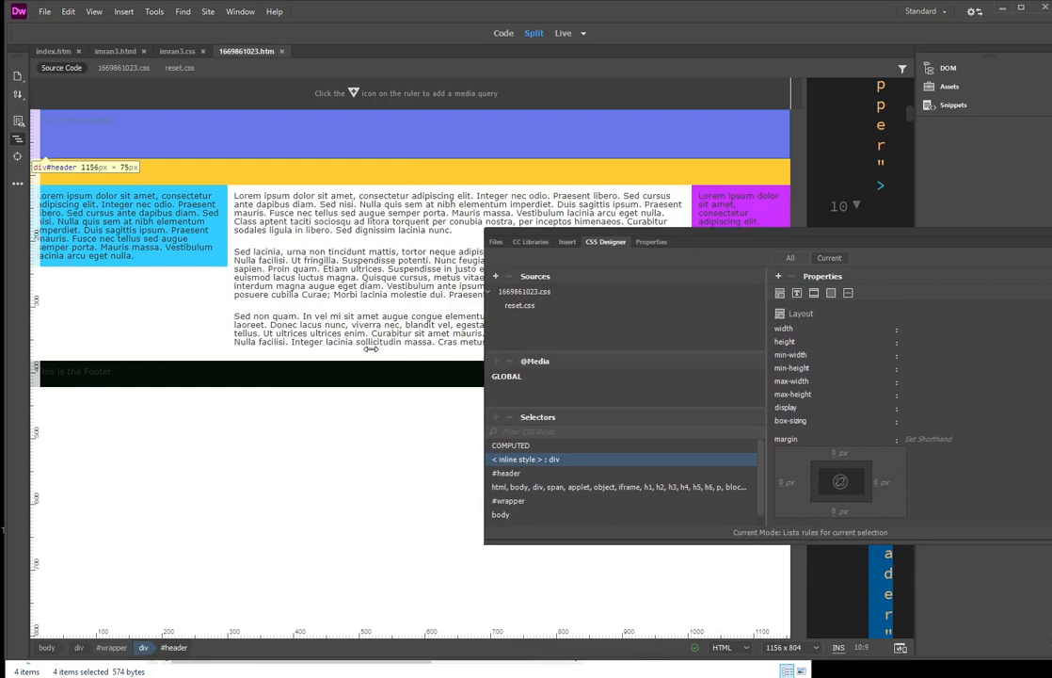
pyautogui.moveTo(483, 350); pyautogui.dragTo(374, 348)
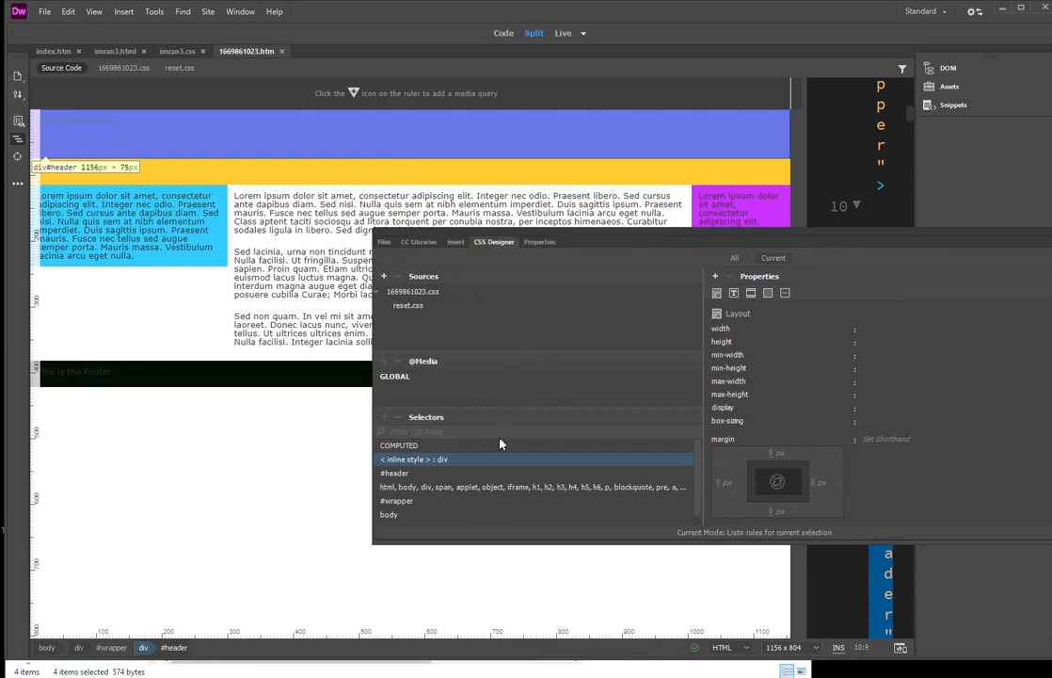
pyautogui.click(410, 475)
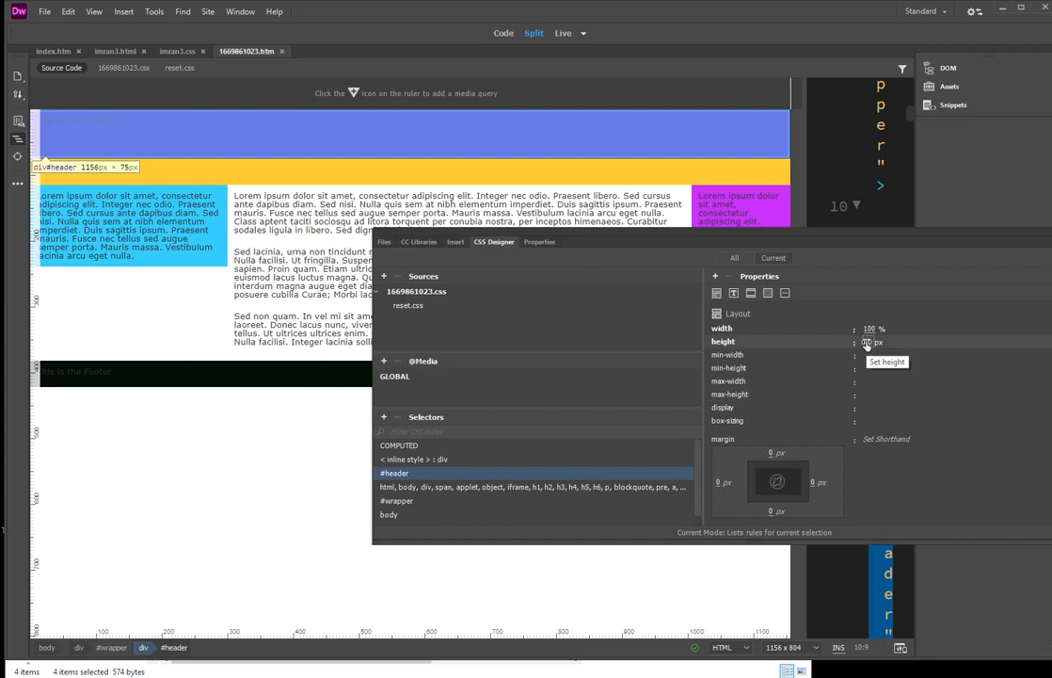
# - Inspect the menu paragraph inside the navigation div to view its styles in CSS Designer
pyautogui.click(401, 173)
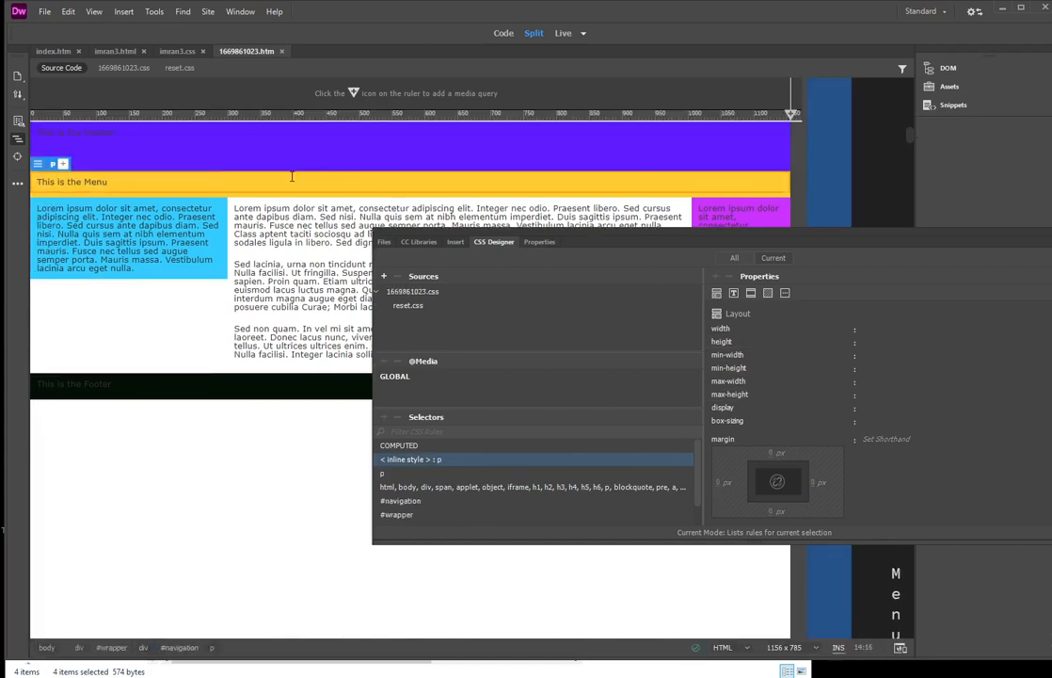
pyautogui.click(263, 182)
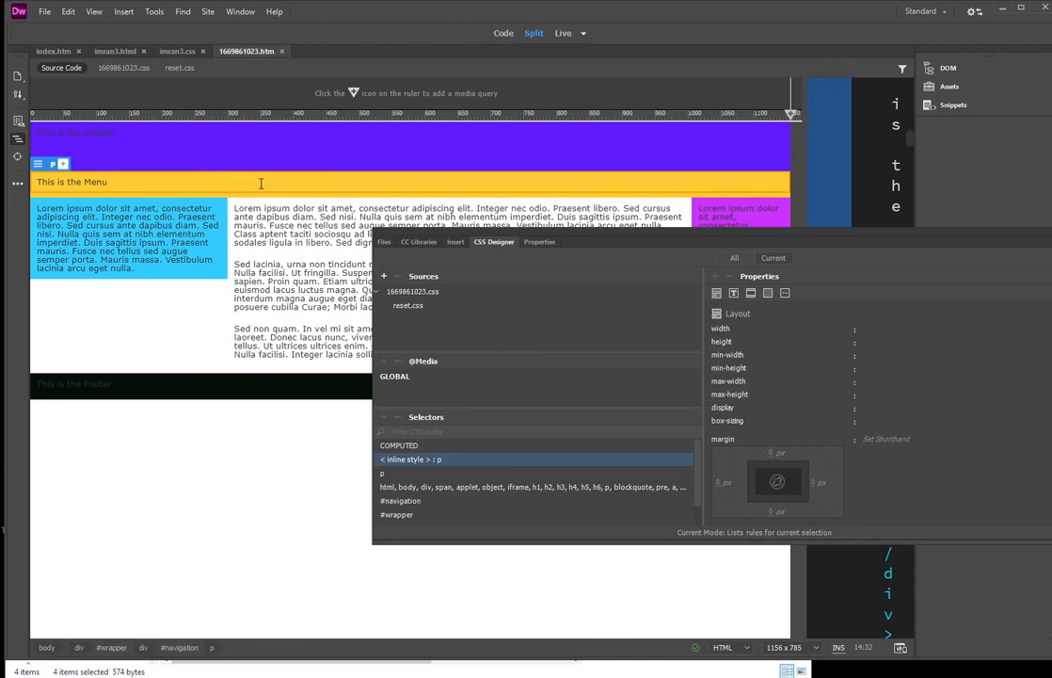
pyautogui.rightClick(261, 184)
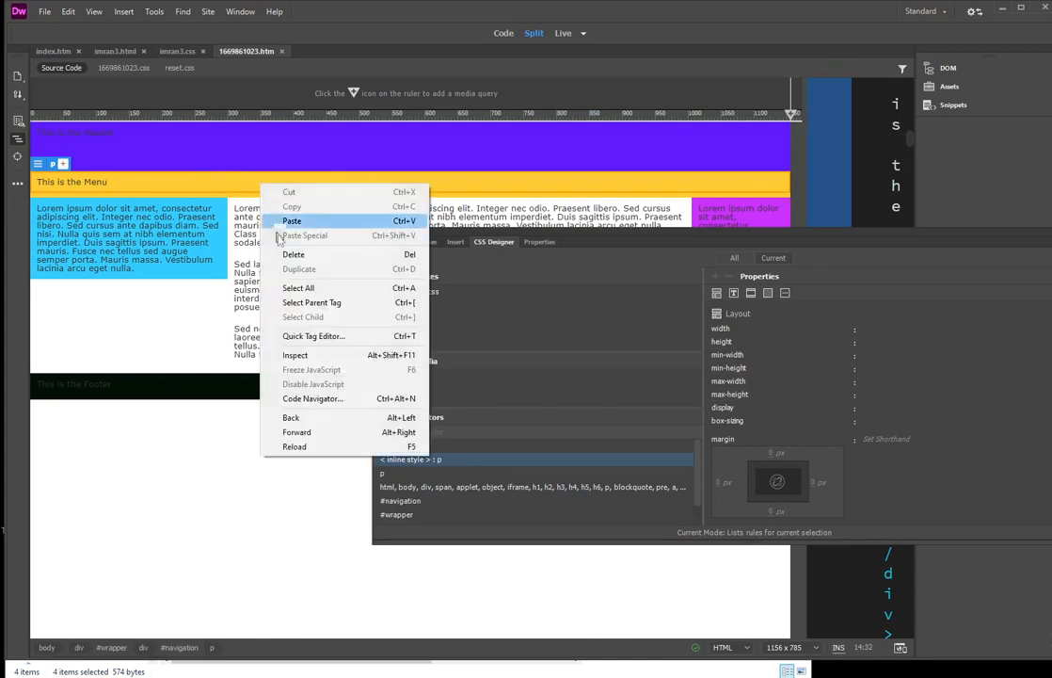
pyautogui.click(295, 355)
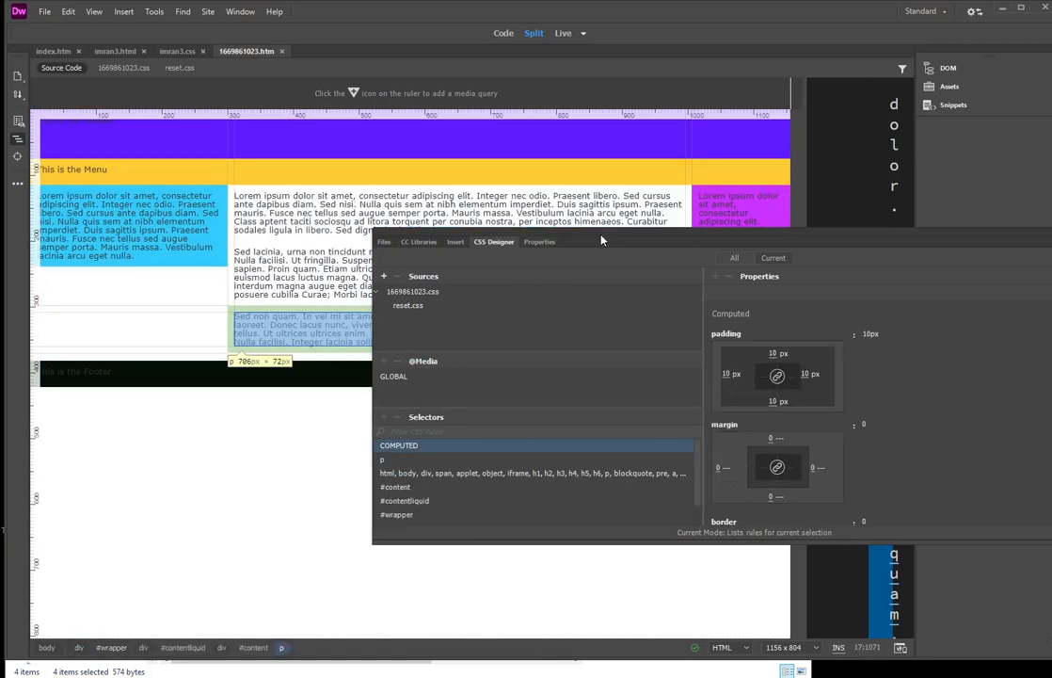
pyautogui.moveTo(604, 239); pyautogui.dragTo(536, 247)
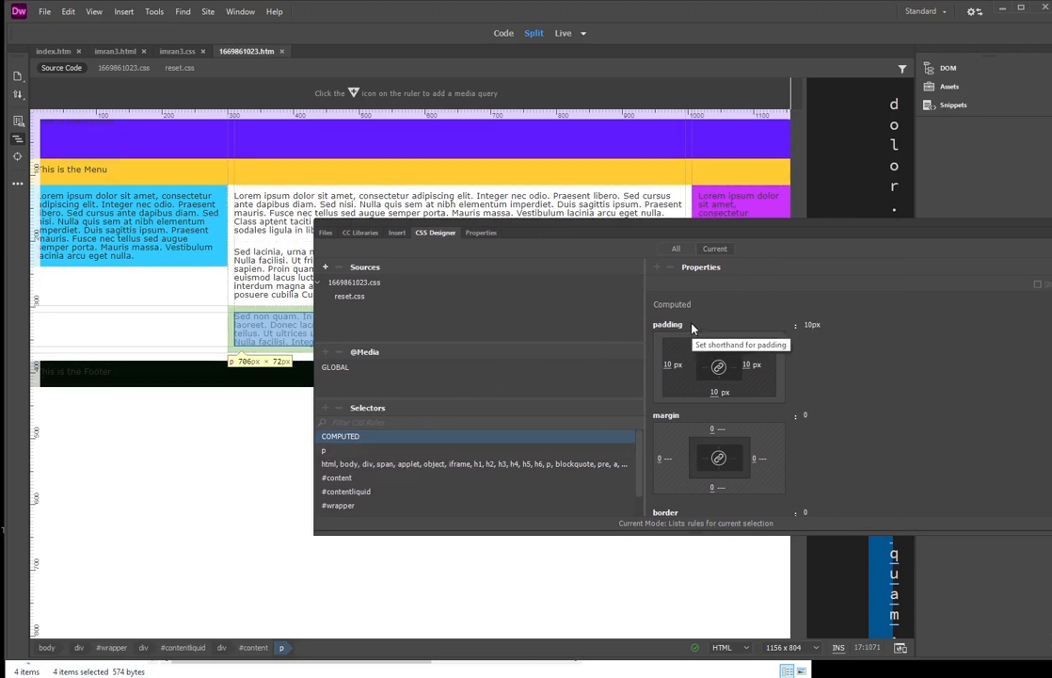
pyautogui.click(159, 177)
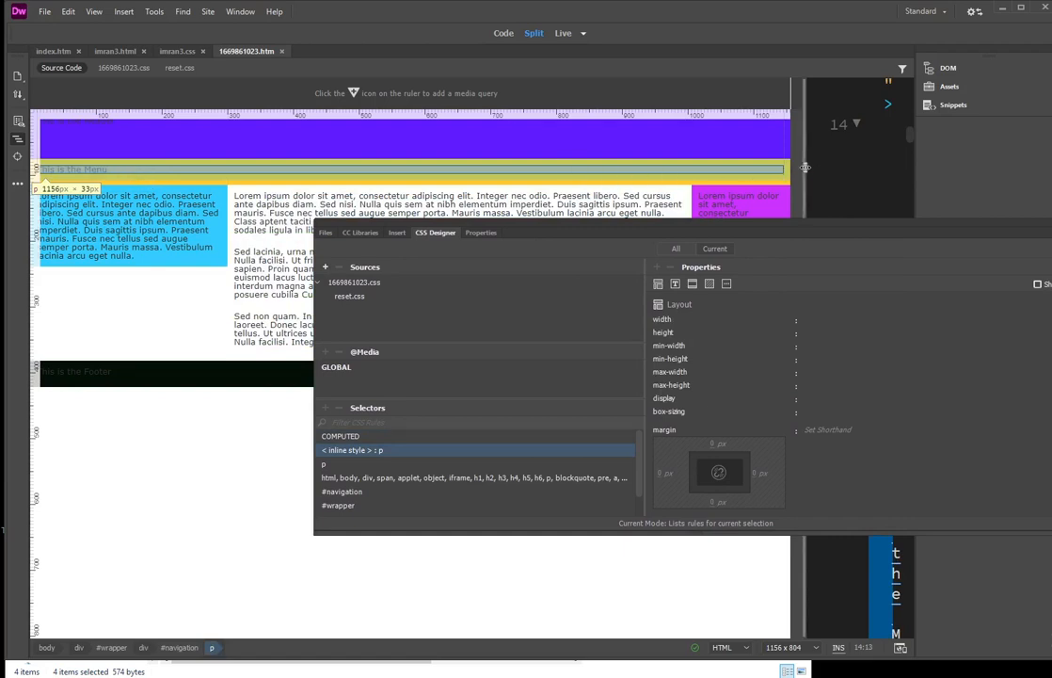
# - Widen the code view, find the "This is the Menu" text, and highlight the whole navigation div in the source
pyautogui.moveTo(810, 172); pyautogui.dragTo(523, 171)
pyautogui.moveTo(597, 231); pyautogui.dragTo(624, 374)
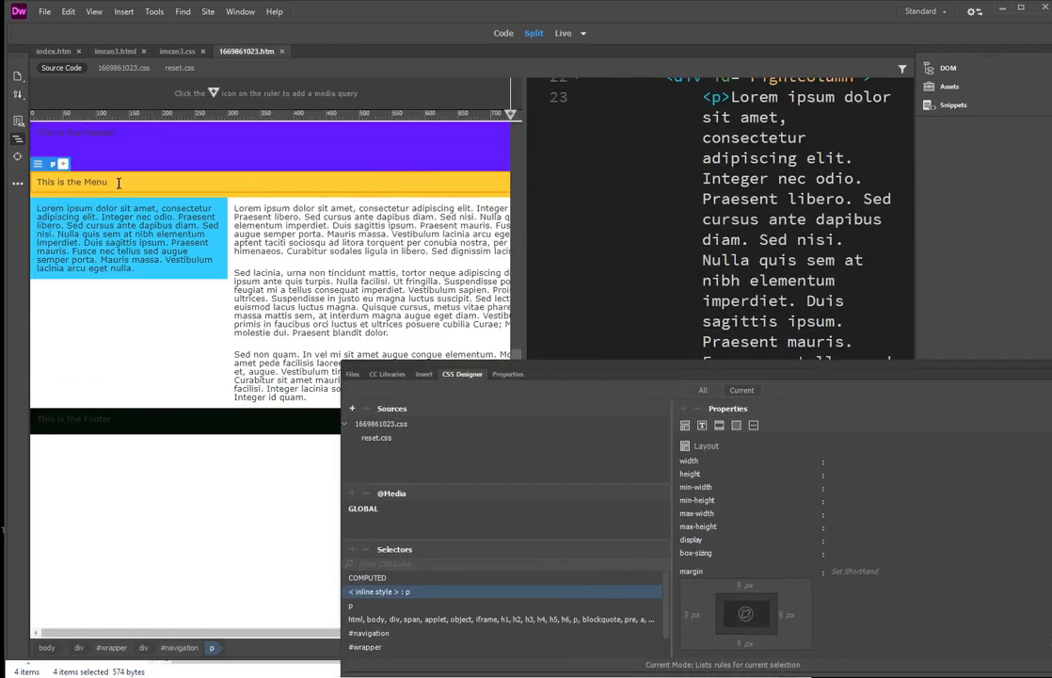
pyautogui.moveTo(108, 183); pyautogui.dragTo(37, 185)
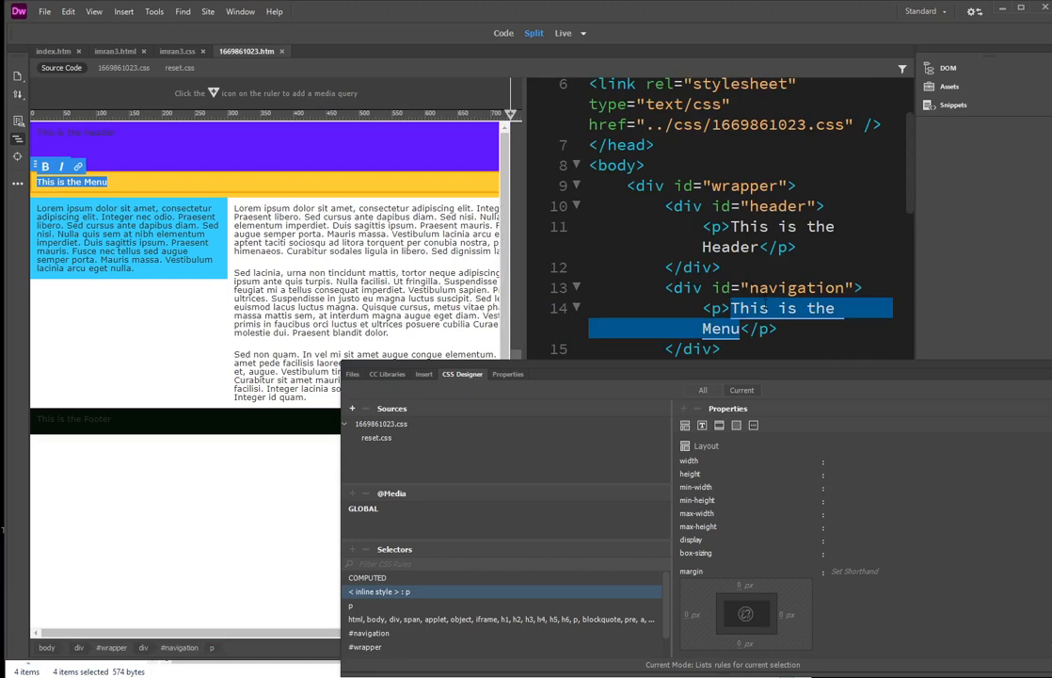
pyautogui.click(764, 308)
pyautogui.scroll(-1, 764, 308)
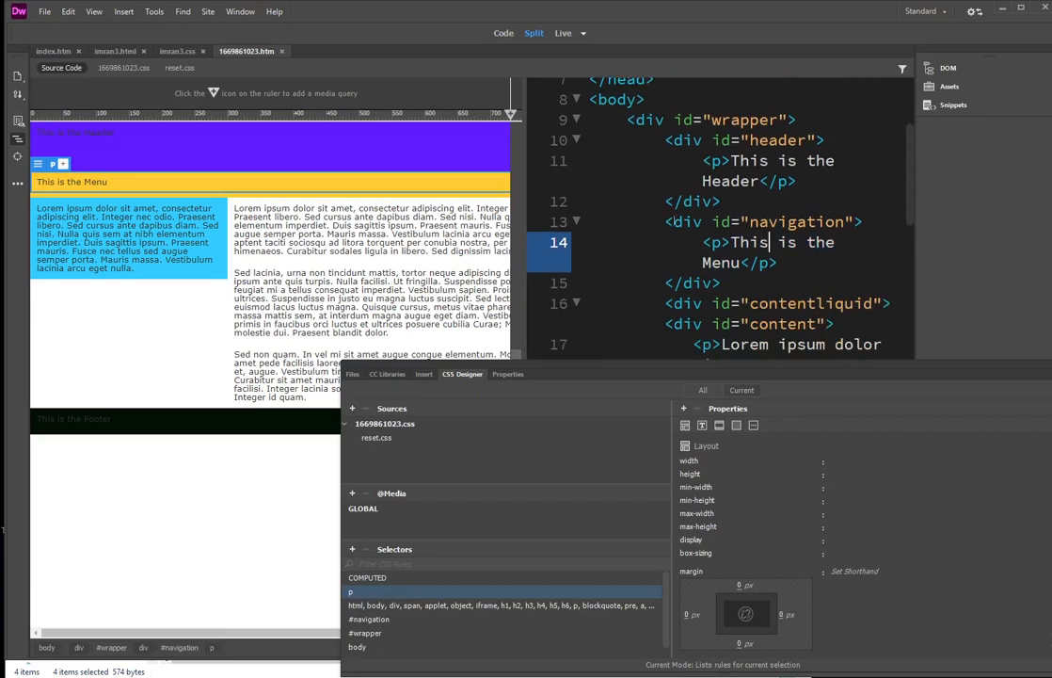
pyautogui.moveTo(670, 221); pyautogui.dragTo(845, 275)
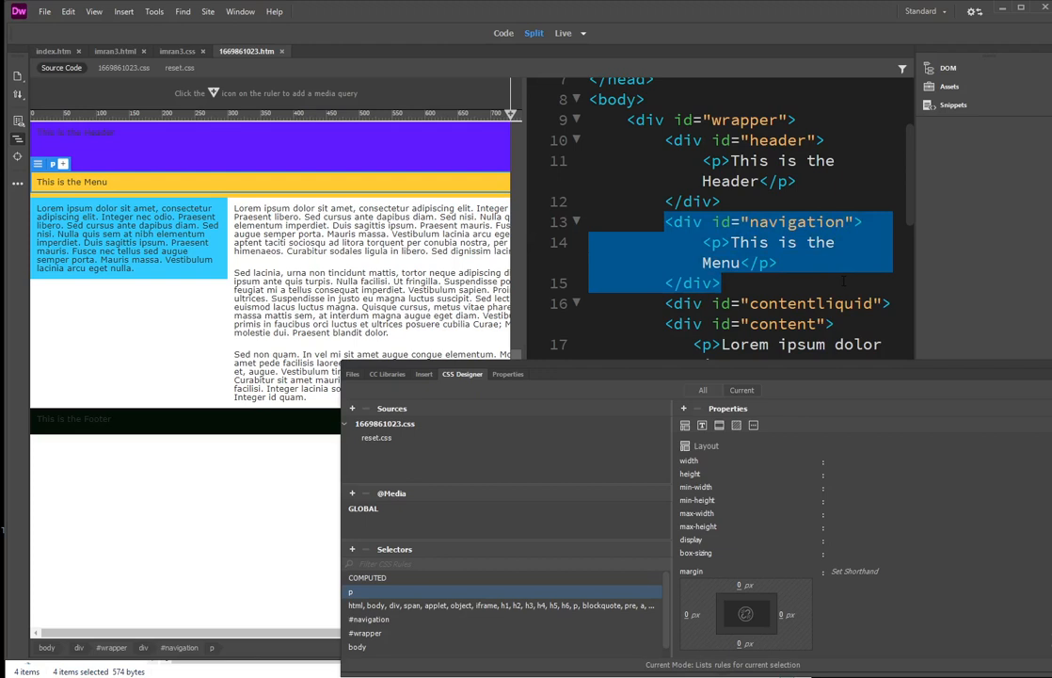
pyautogui.moveTo(828, 272); pyautogui.dragTo(827, 271)
pyautogui.scroll(-1, 827, 271)
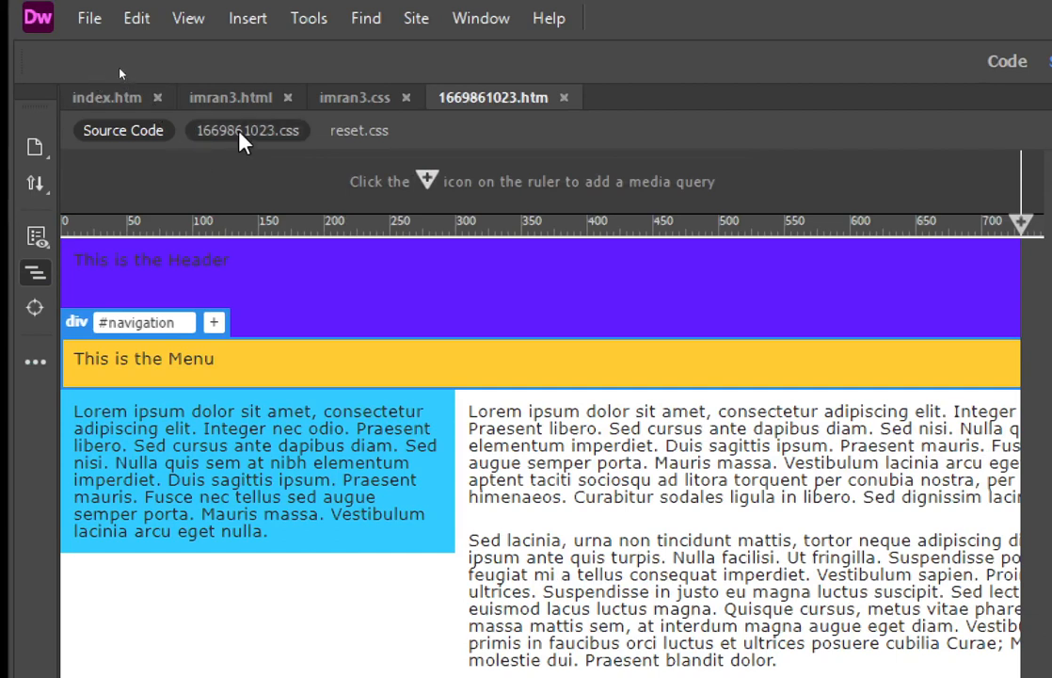
# - Show 1669861023.css in an enlarged code view and highlight the #navigation rule's declarations
pyautogui.click(243, 139)
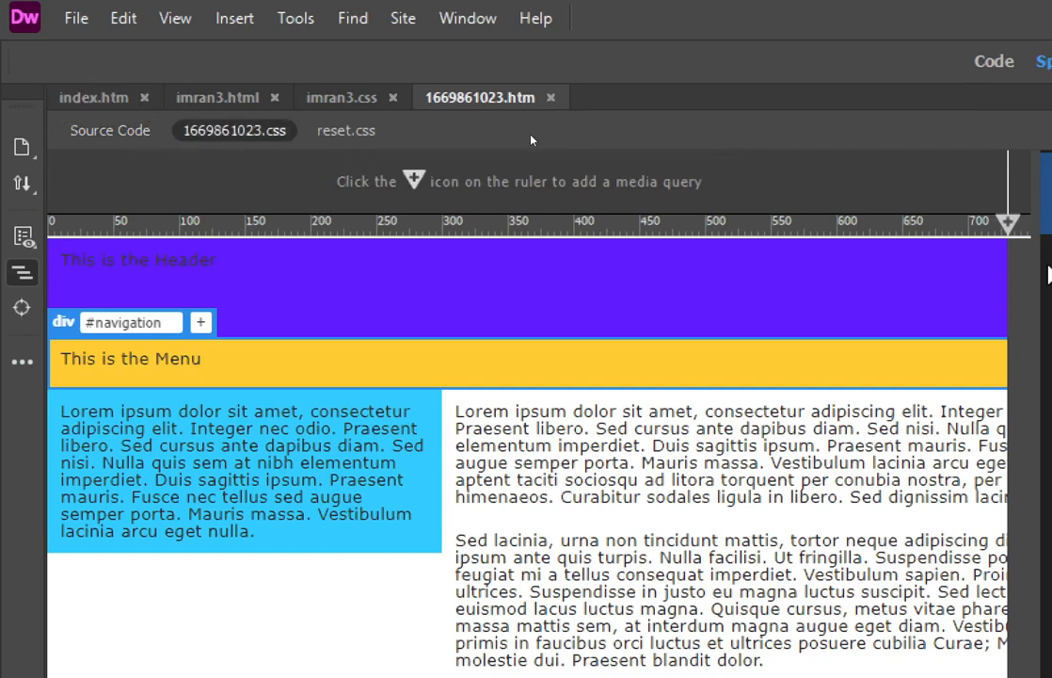
pyautogui.moveTo(1015, 265); pyautogui.dragTo(428, 292)
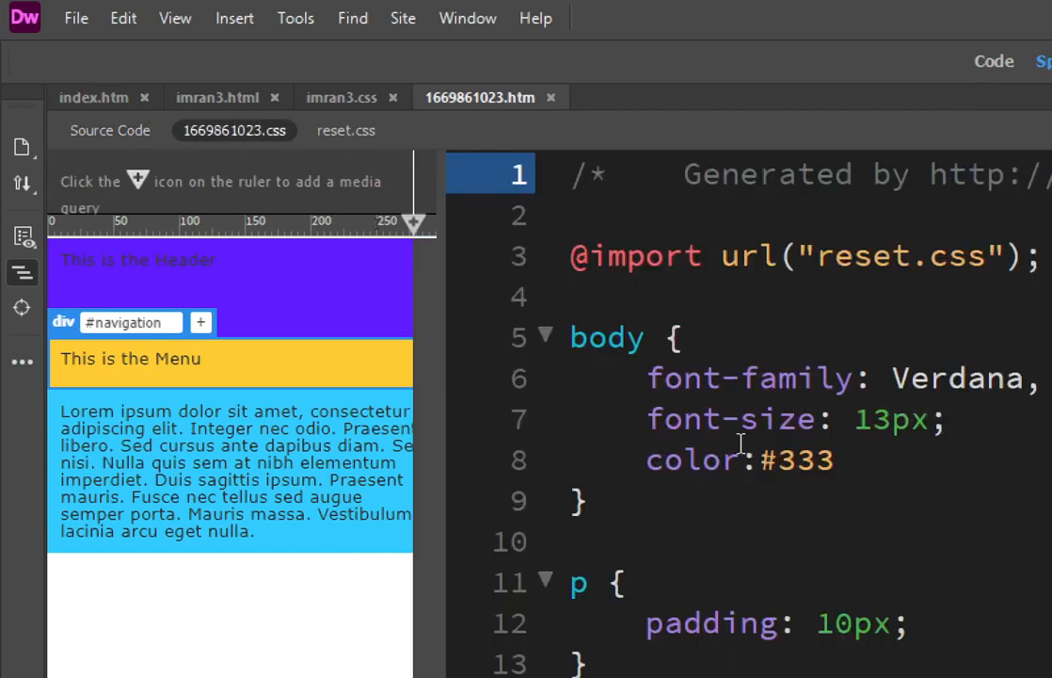
pyautogui.scroll(-3, 744, 461)
pyautogui.scroll(-5, 741, 480)
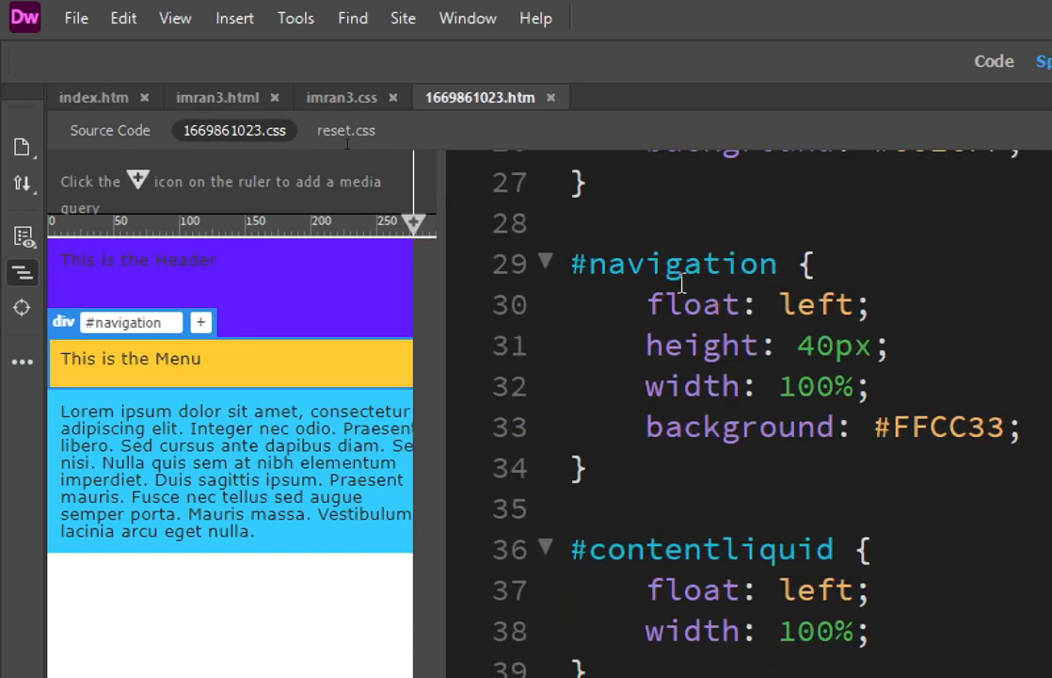
pyautogui.moveTo(580, 271); pyautogui.dragTo(1038, 426)
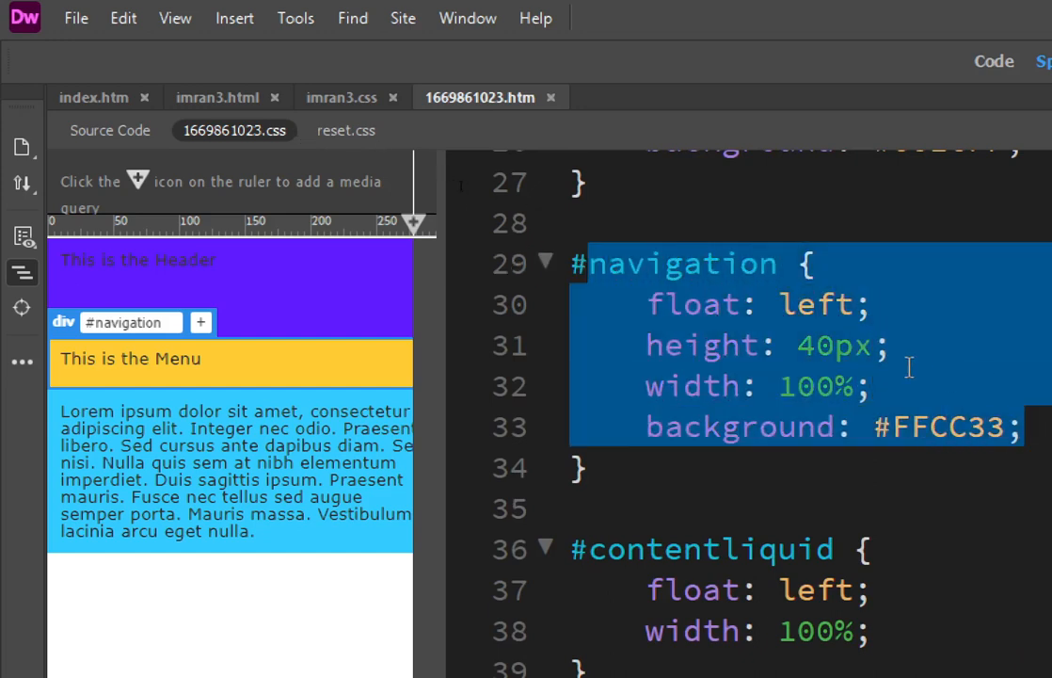
# - Set the height in the #navigation rule to 100px, check the menu div in the preview, and highlight the height declaration
pyautogui.click(815, 346)
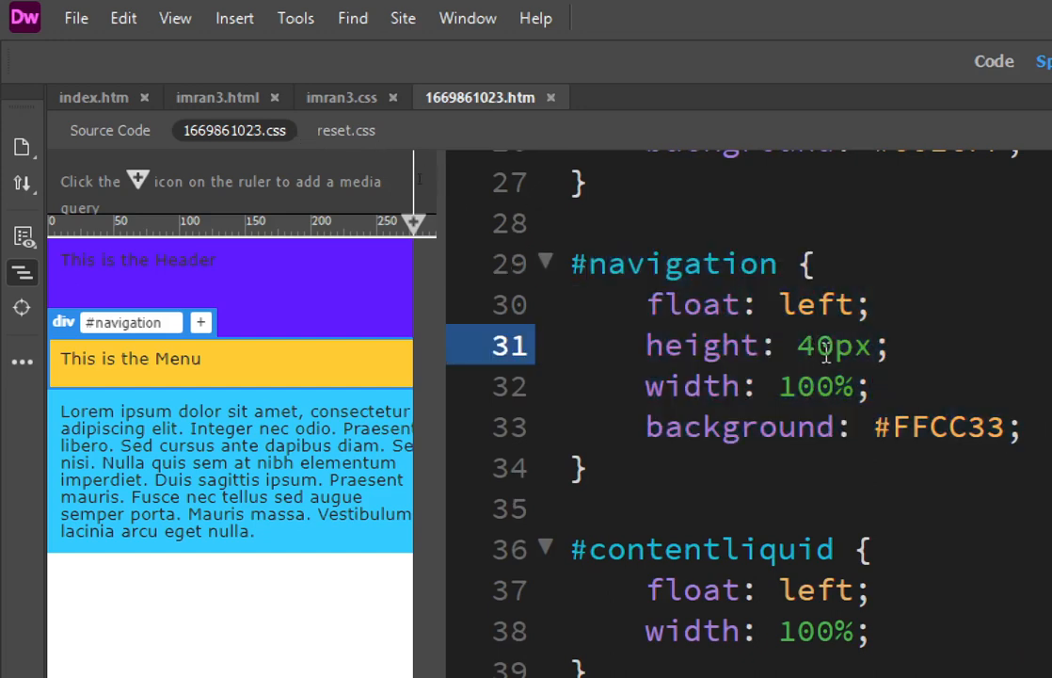
pyautogui.press('BackSpace')
pyautogui.write('1')
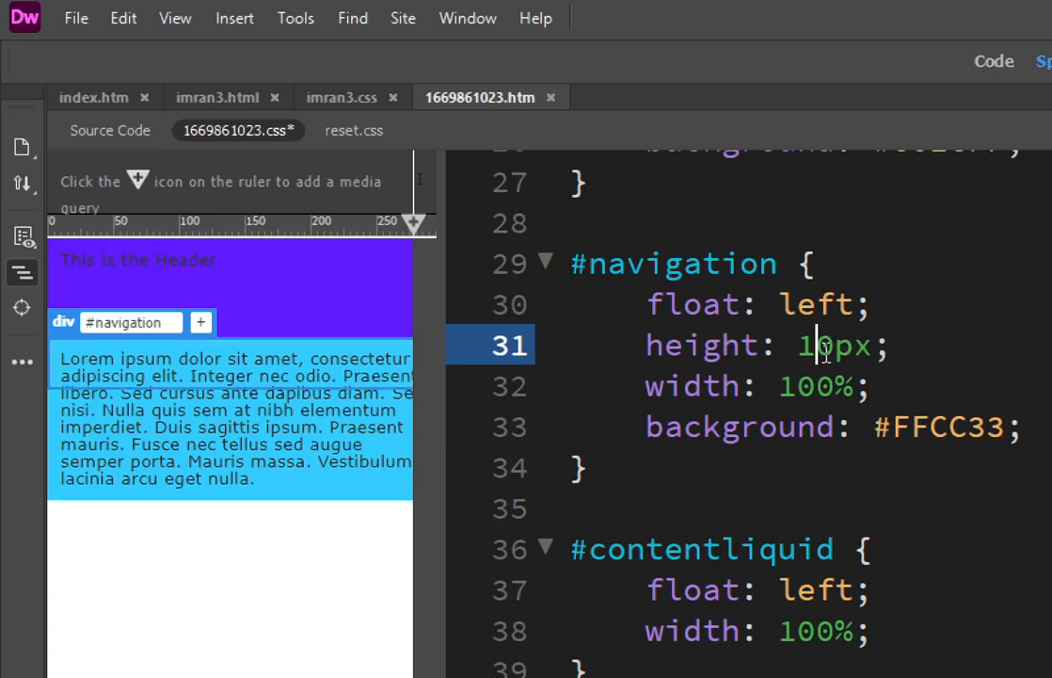
pyautogui.write('0')
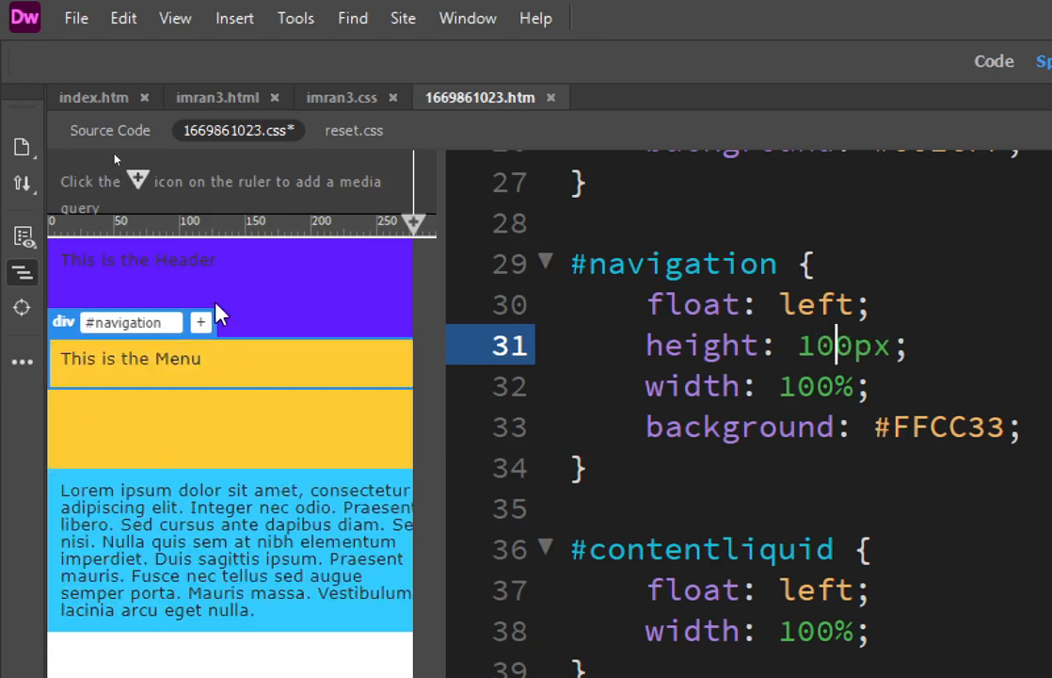
pyautogui.click(226, 350)
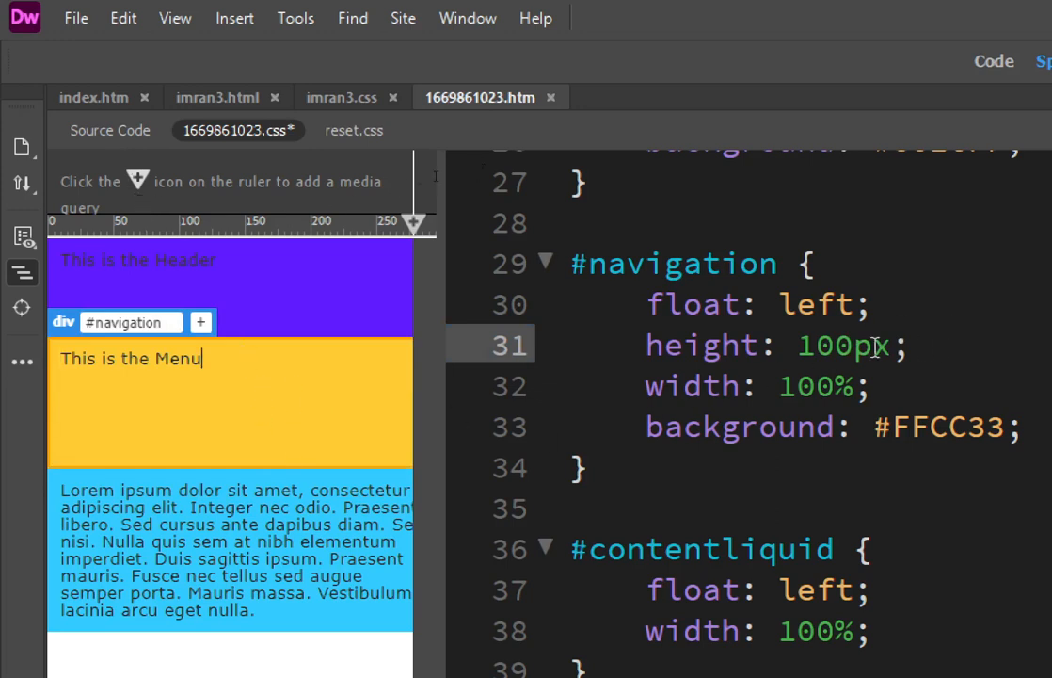
pyautogui.moveTo(908, 346); pyautogui.dragTo(602, 344)
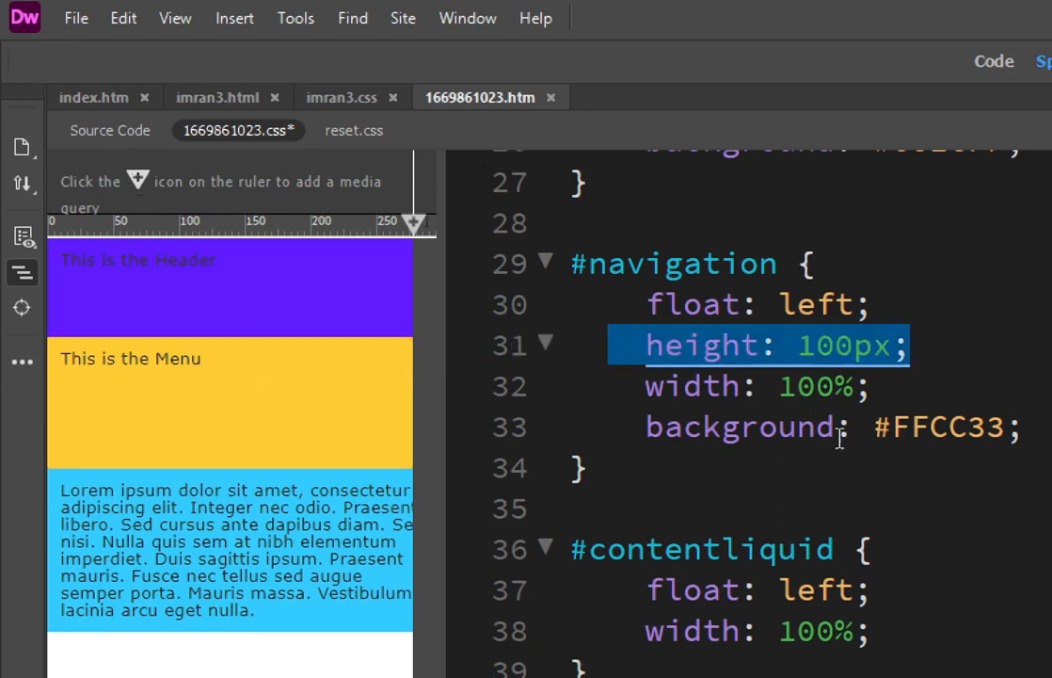
# - Change the background value in the #navigation rule to cyan and place the cursor in the preview's content paragraph
pyautogui.moveTo(873, 427); pyautogui.dragTo(1006, 429)
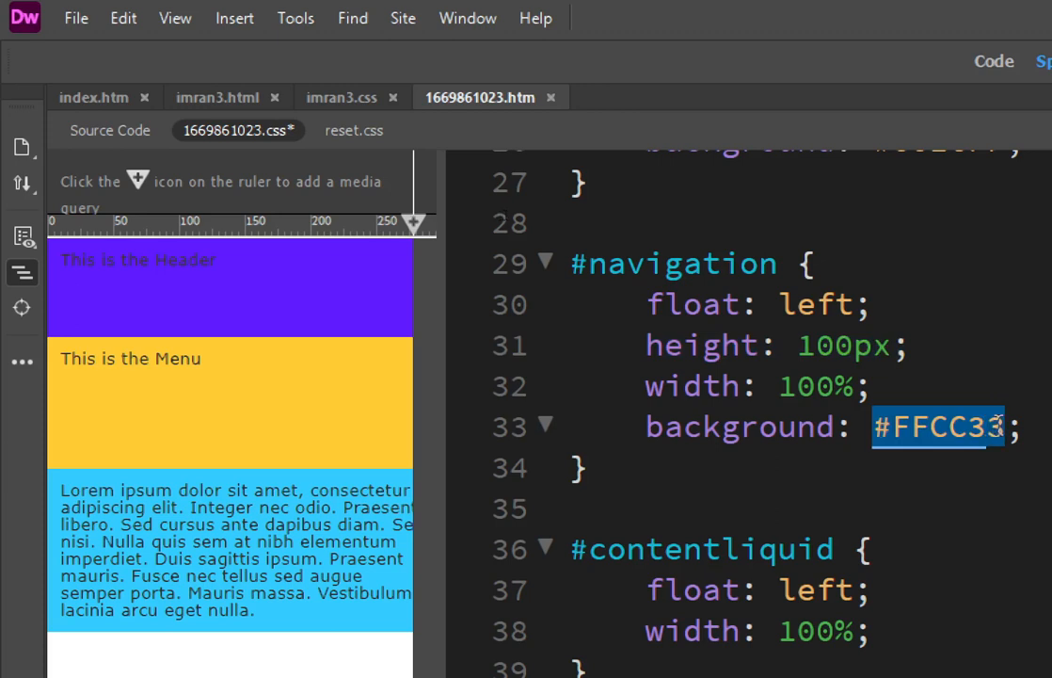
pyautogui.write('cyan')
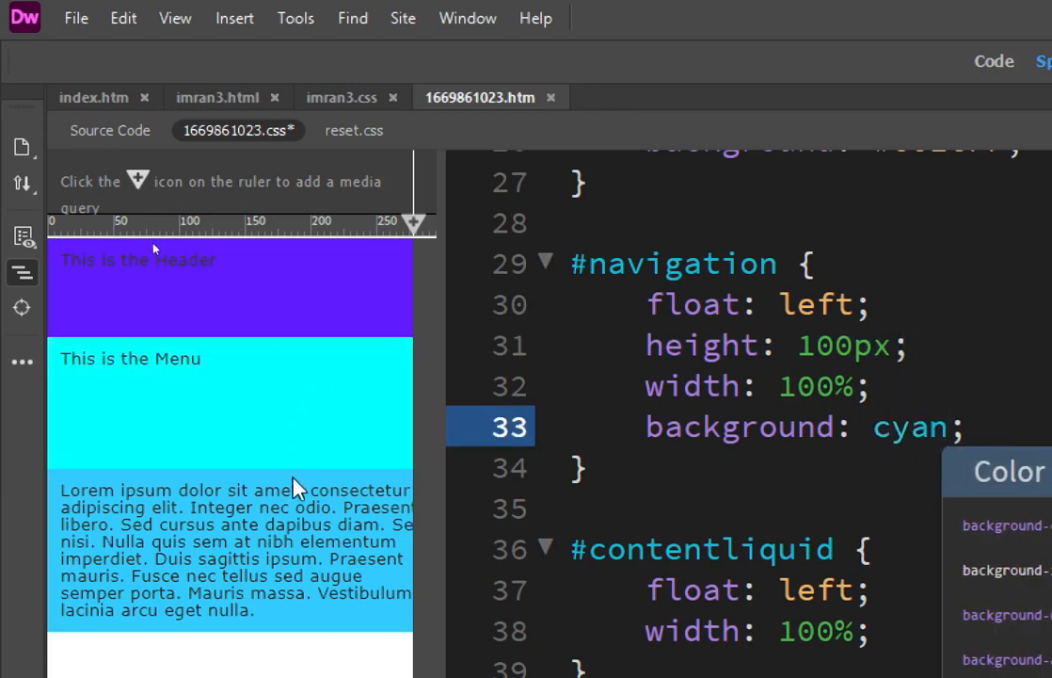
pyautogui.click(297, 524)
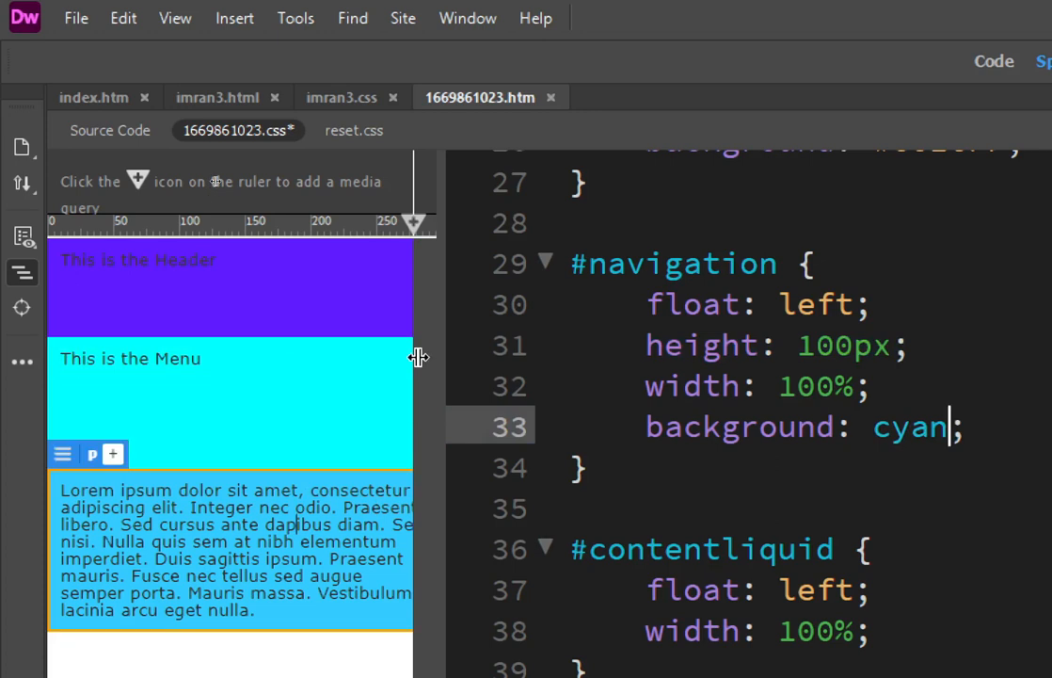